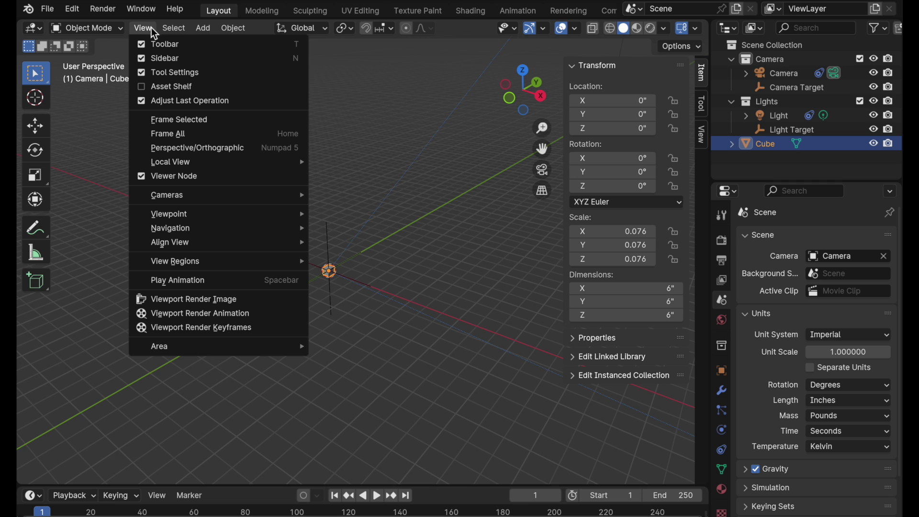
Frame the cube and set its dimensions to 0.85" in Y and 1.25" in Z.
left_click(171, 119)
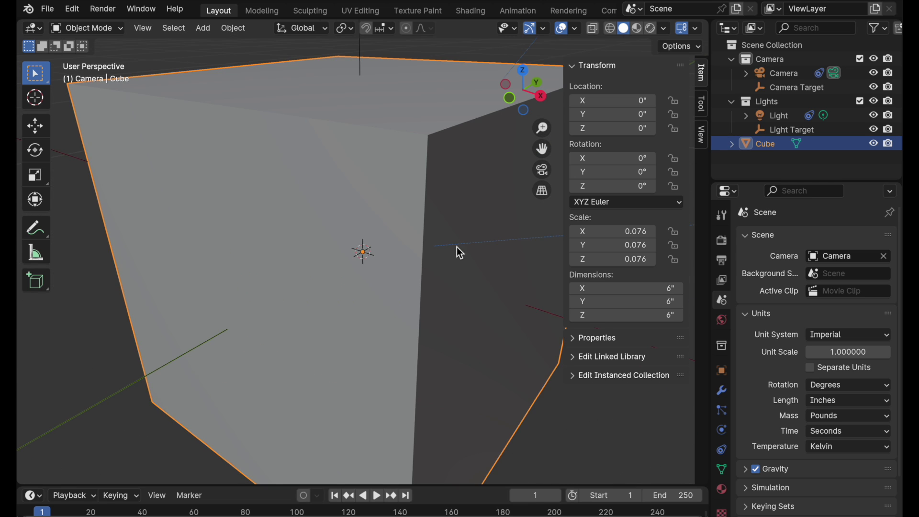
middle_click_drag(404, 273, 479, 313)
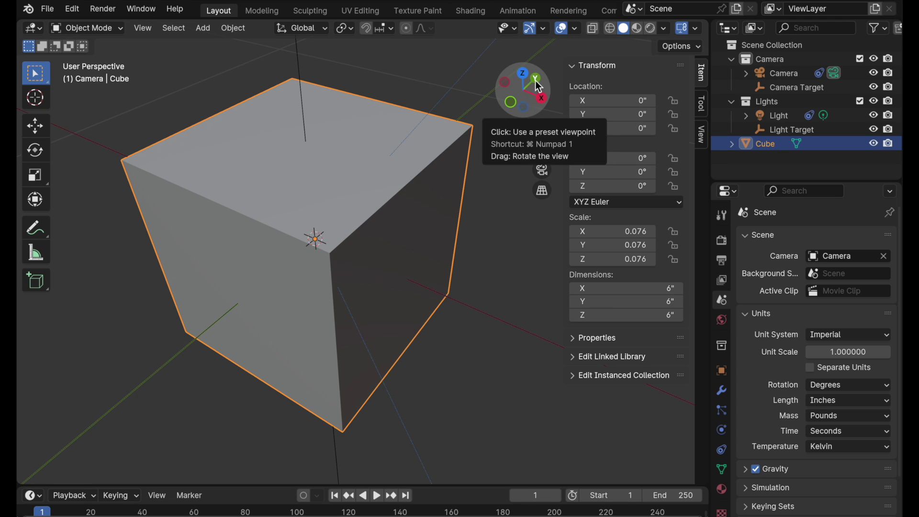
left_click(616, 301)
type(".85")
key("Tab")
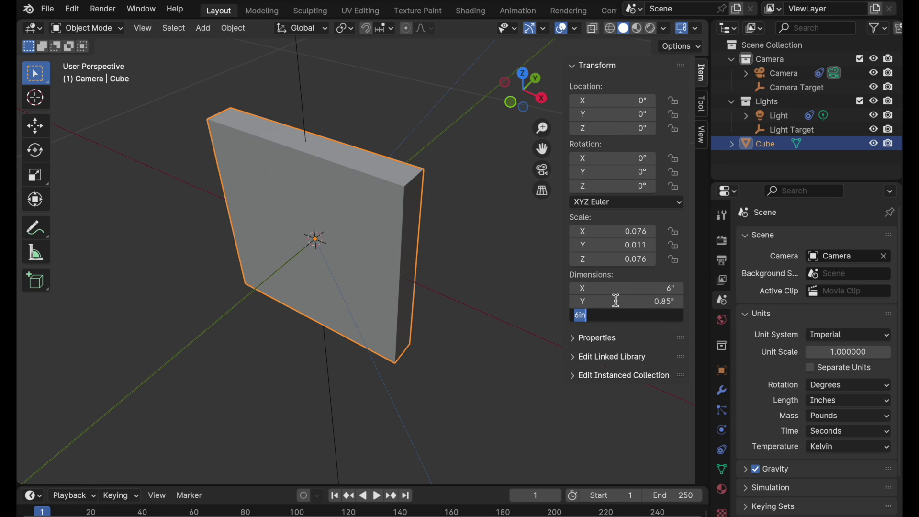
type("1.25")
key("Return")
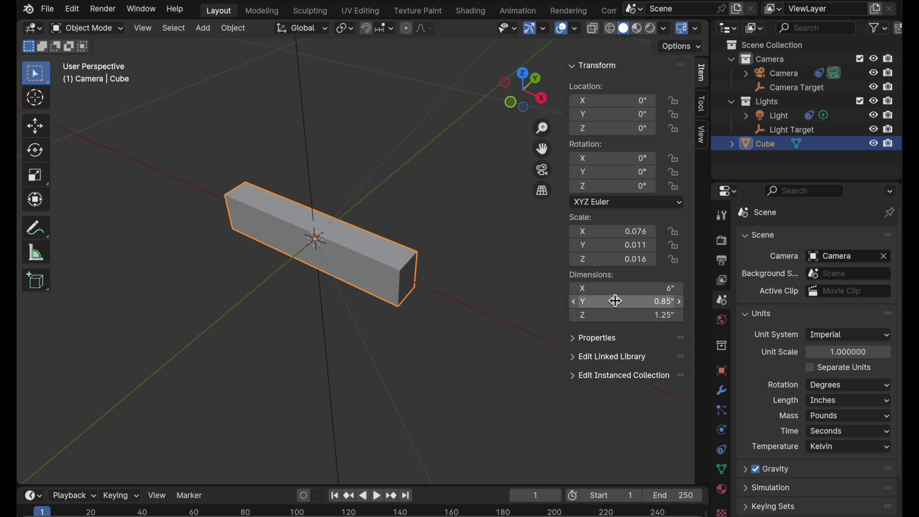
Apply the scale of the resized block.
scroll(395, 262, "up", 5)
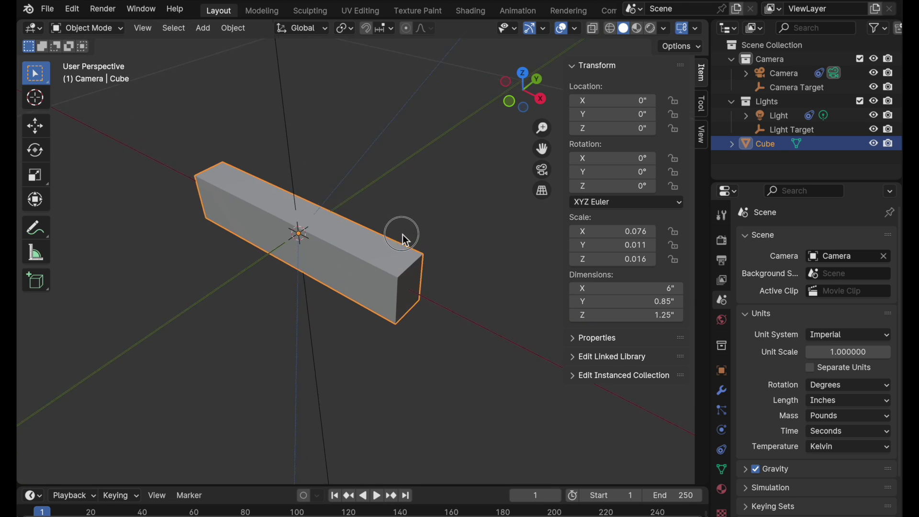
middle_click_drag(420, 199, 446, 204, "shift")
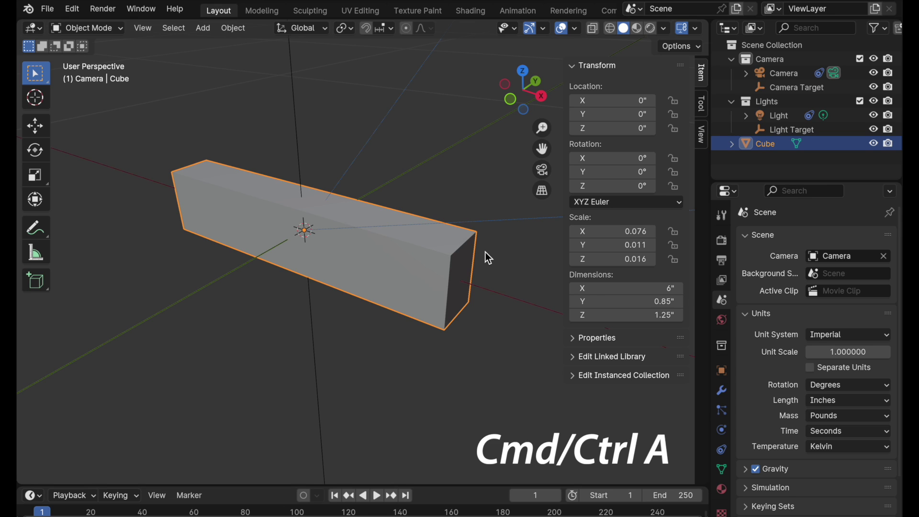
key("ctrl+a")
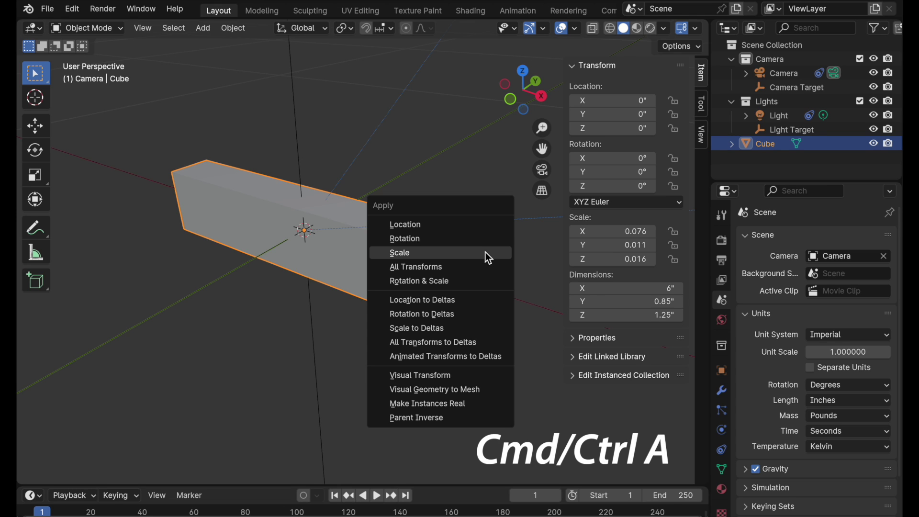
left_click(486, 252)
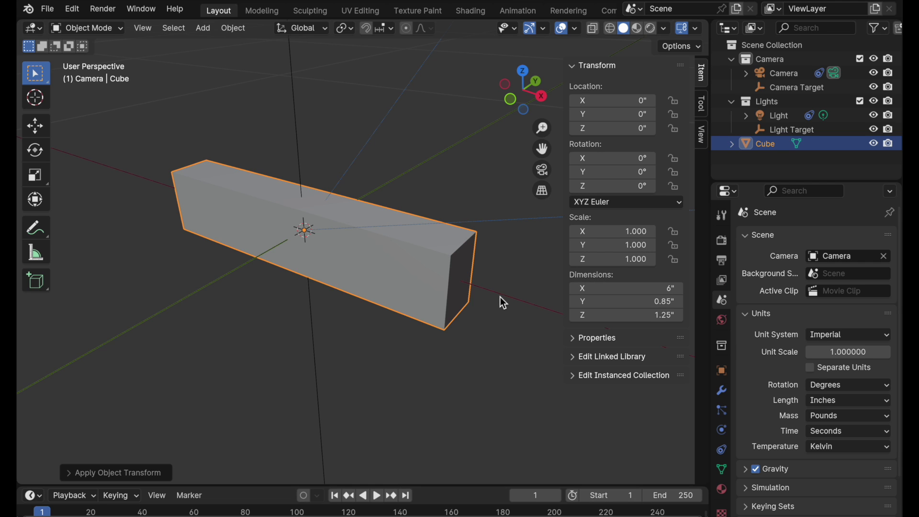
Enter Edit Mode on the block and add one loop cut across the middle of its length.
key("Tab")
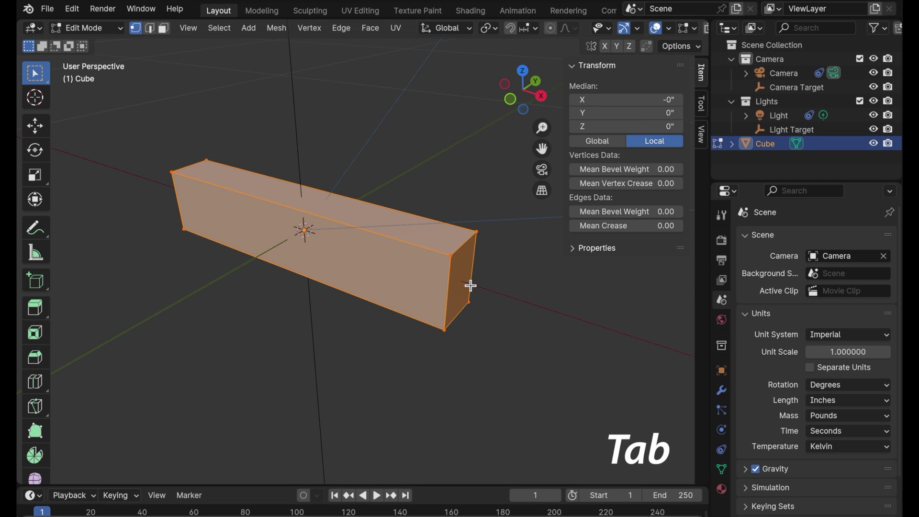
middle_click_drag(470, 285, 489, 253)
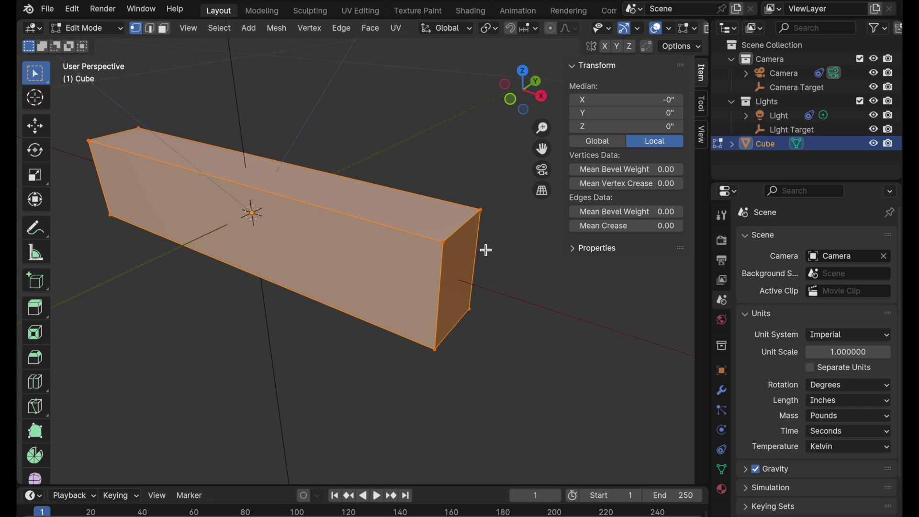
left_click(35, 386)
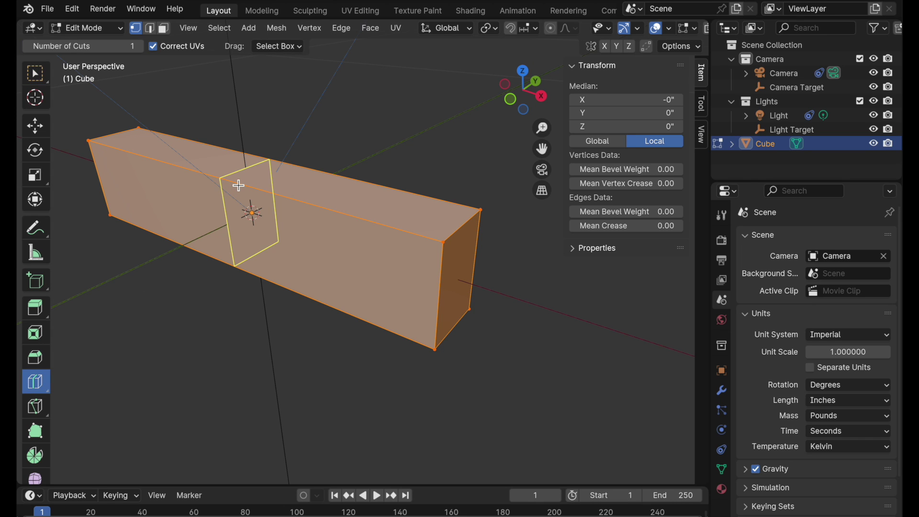
left_click(239, 186)
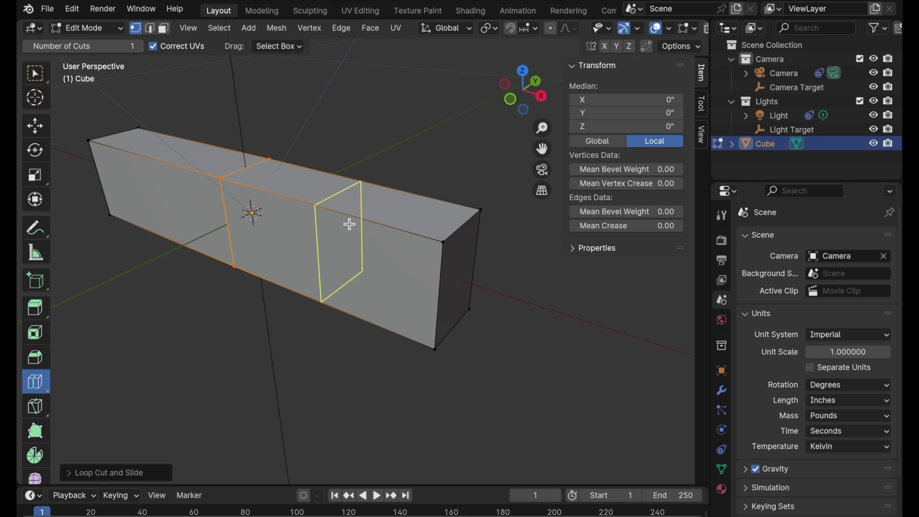
Add seven evenly spaced loop cuts across the block's +X half and one more near the end, at about X 2.86".
left_click(338, 202)
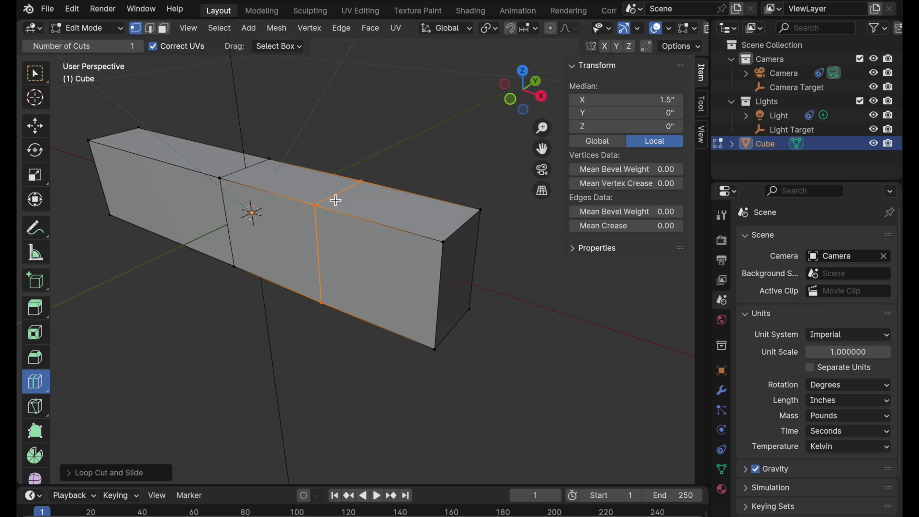
left_click(74, 474)
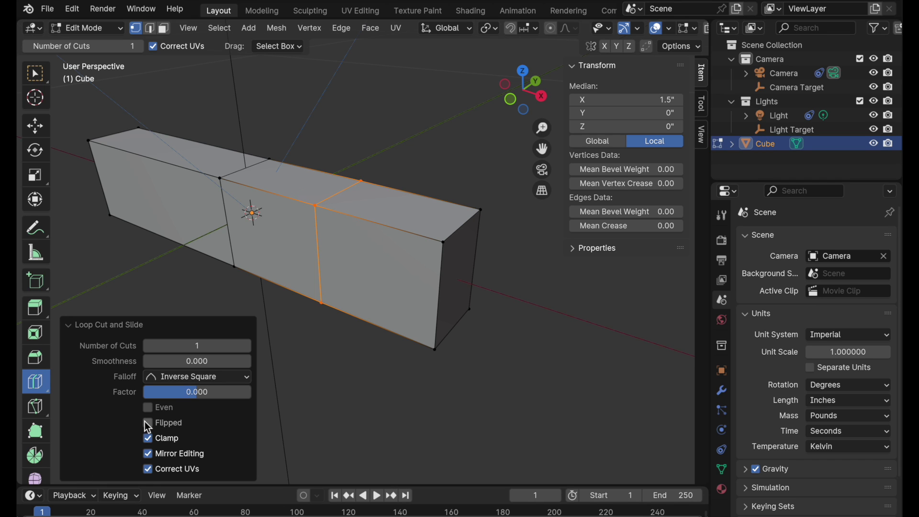
left_click(247, 346)
left_click(247, 346)
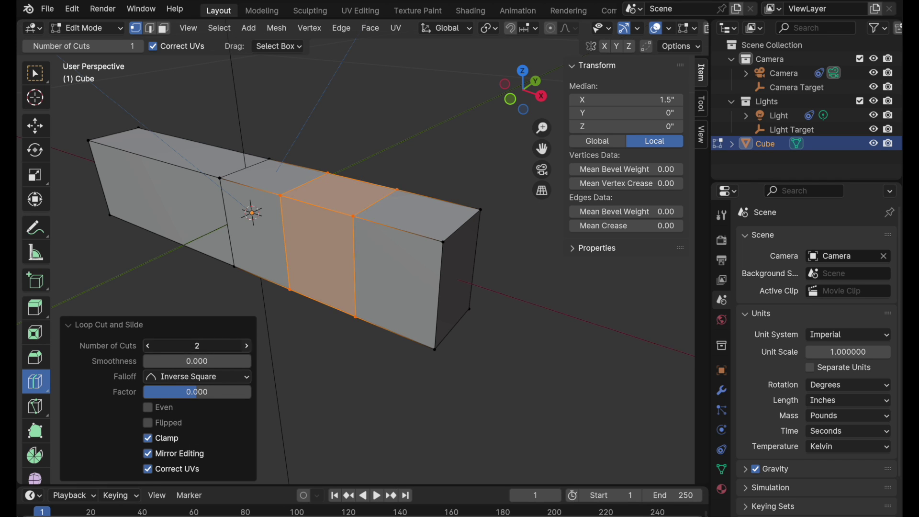
left_click(247, 346)
left_click(247, 346)
left_click(247, 346)
left_click(247, 346)
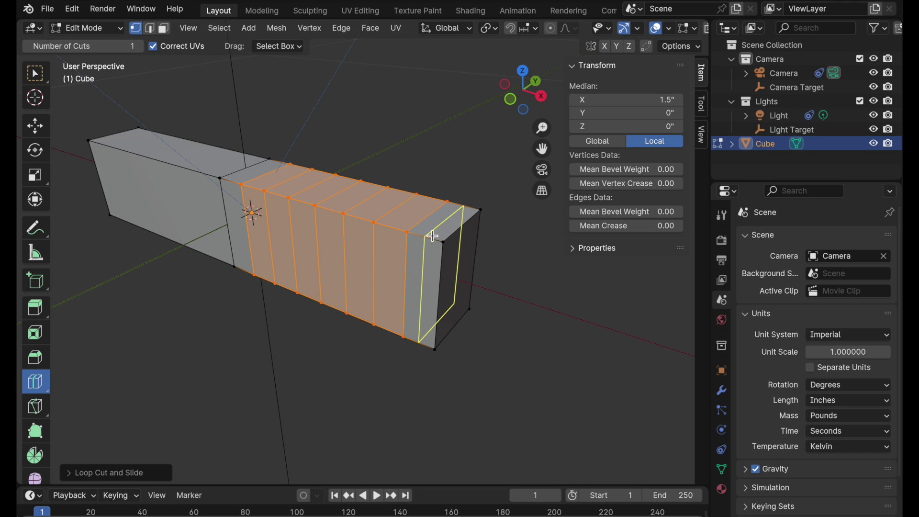
left_click_drag(432, 235, 436, 235)
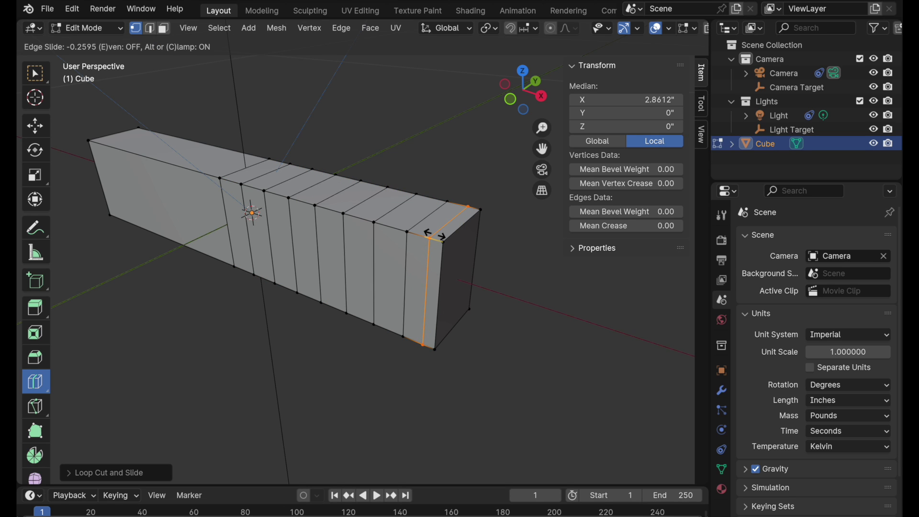
left_click_drag(435, 235, 434, 234)
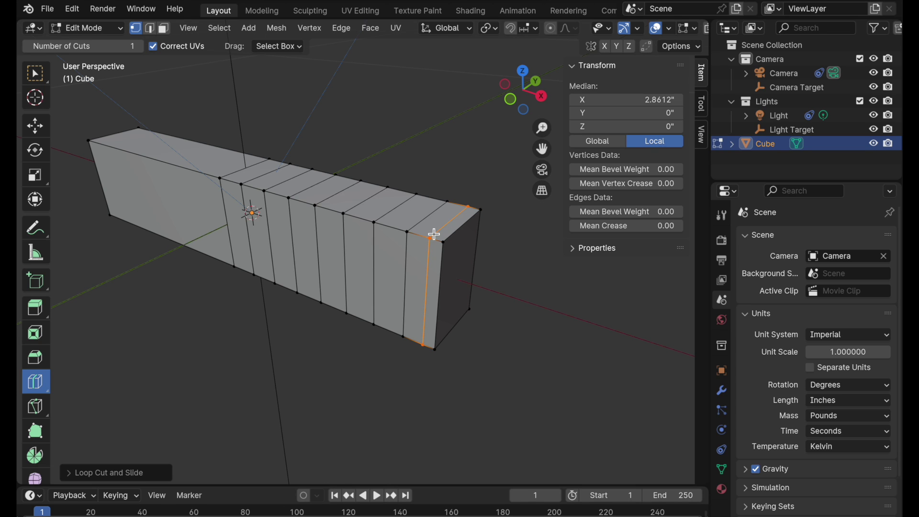
Add three evenly spaced horizontal loop cuts around the block, dividing its height.
left_click(399, 284)
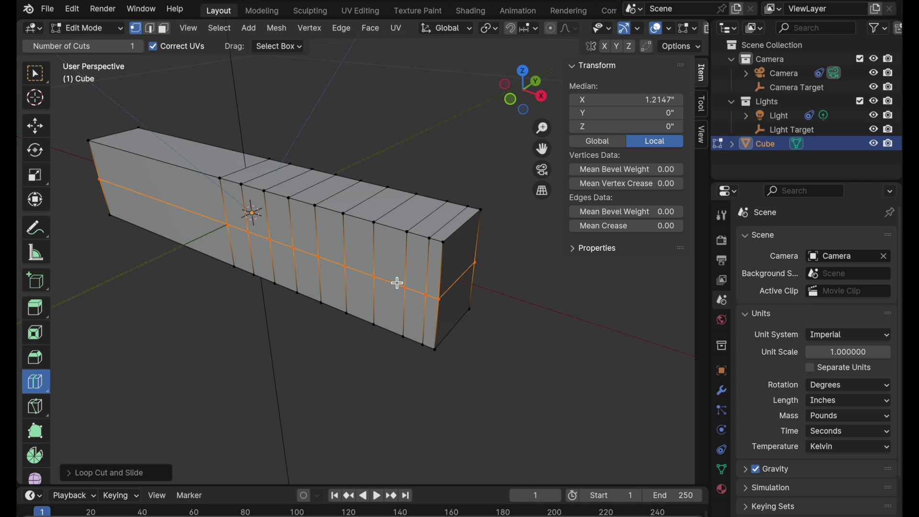
left_click(72, 475)
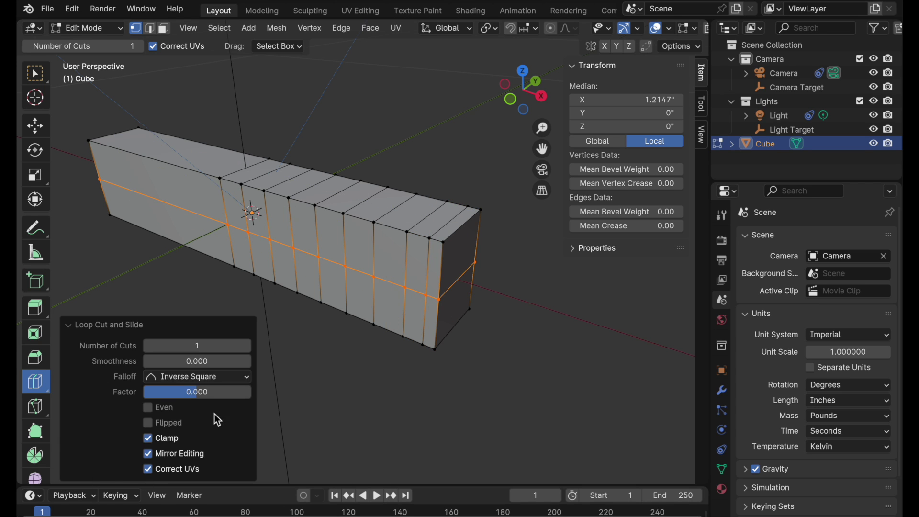
left_click(246, 348)
left_click(246, 346)
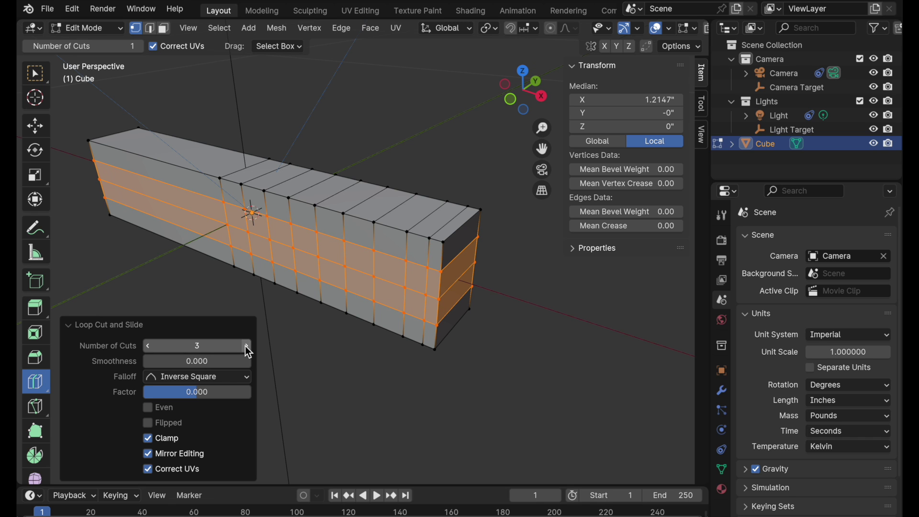
Add three evenly spaced lengthwise loop cuts along the block's top, dividing its width.
mouse_move(416, 220)
middle_mouse_down()
mouse_move(393, 247)
mouse_move(409, 225)
middle_mouse_up()
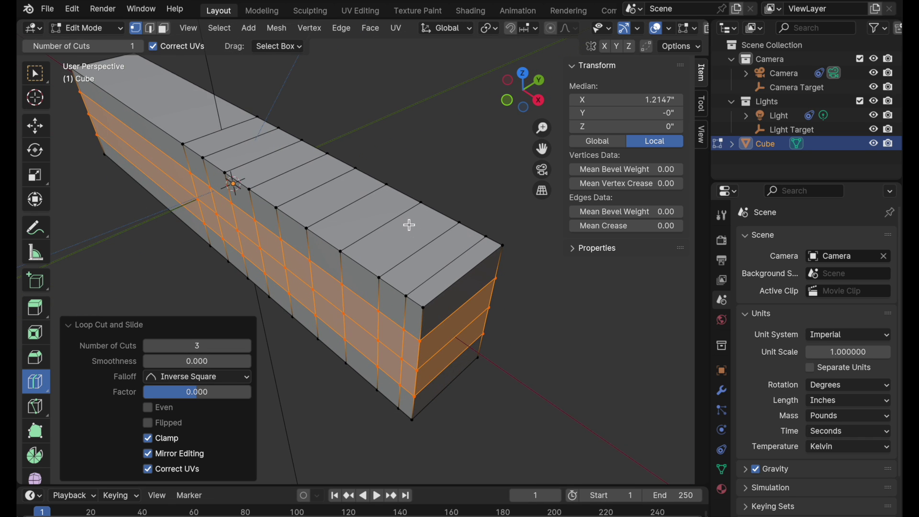
left_click(395, 234)
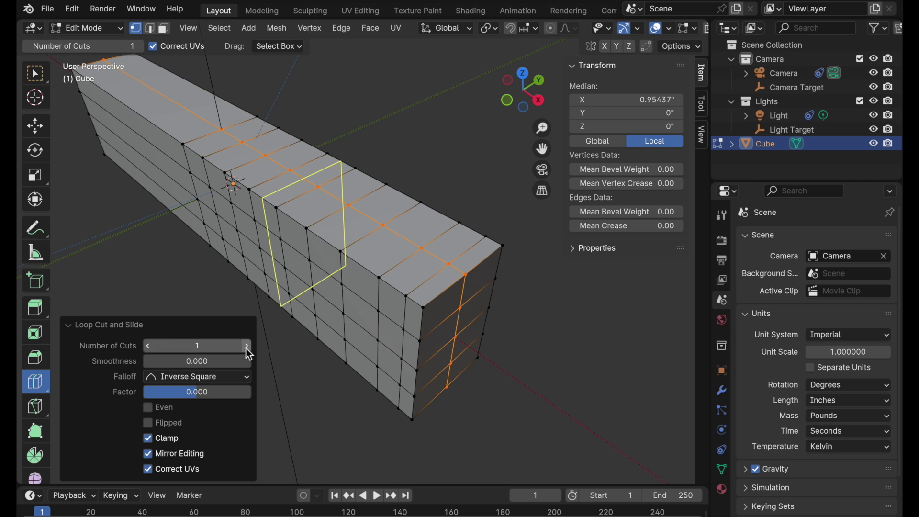
left_click(246, 347)
left_click(245, 347)
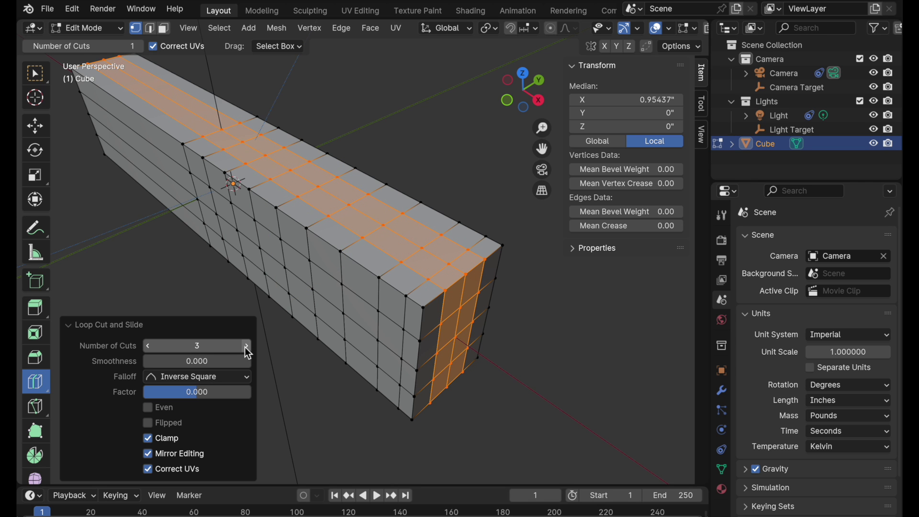
Select all sixteen faces of the block's +X end and split them from the rest of the mesh.
left_click(35, 126)
left_click(445, 129)
middle_click_drag(431, 194, 433, 172)
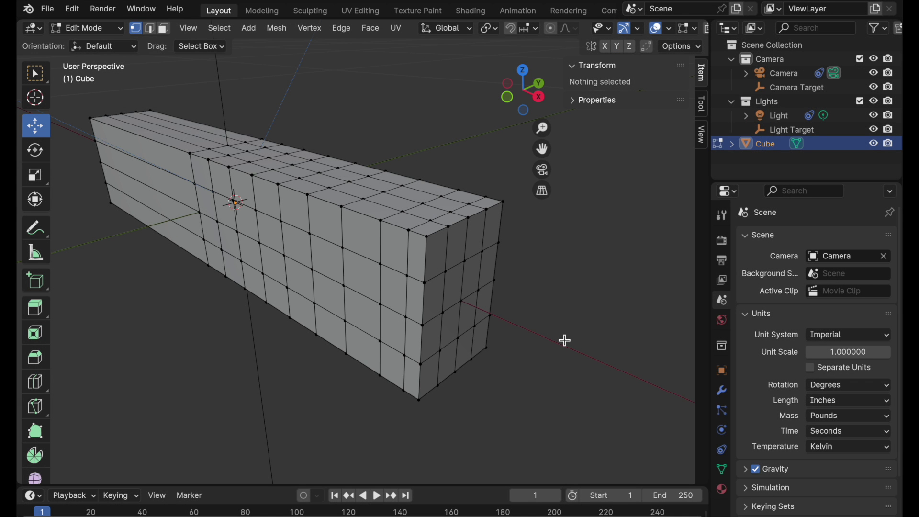
middle_click_drag(564, 338, 458, 294)
left_click(165, 29)
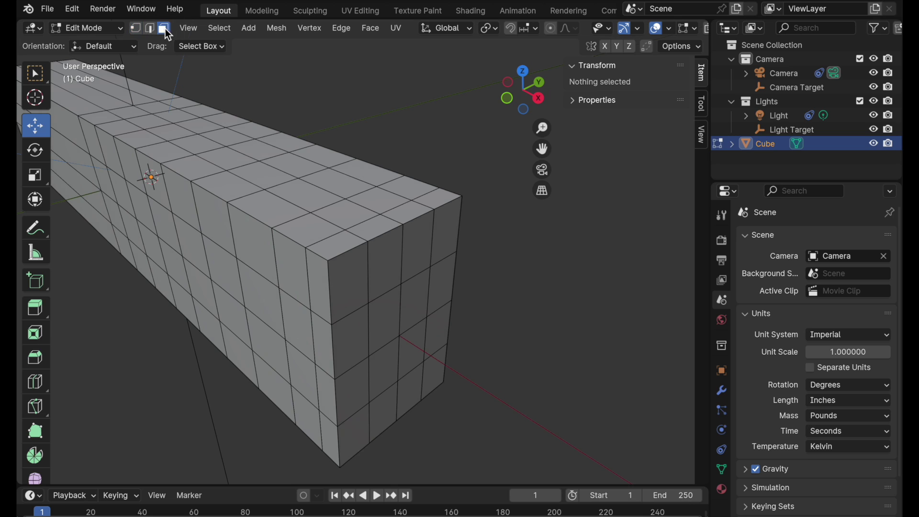
left_click_drag(352, 283, 434, 384)
left_click(442, 247, "shift")
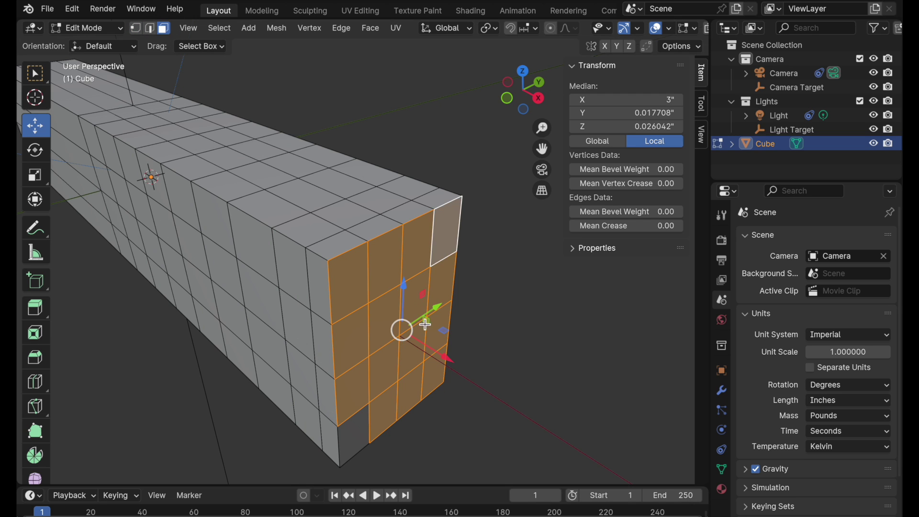
left_click(366, 434, "shift")
right_click(461, 232)
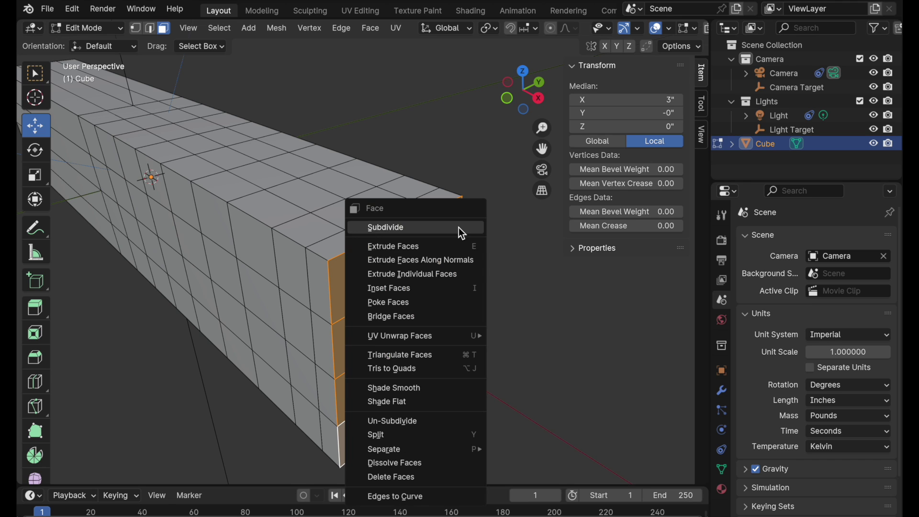
left_click(429, 430)
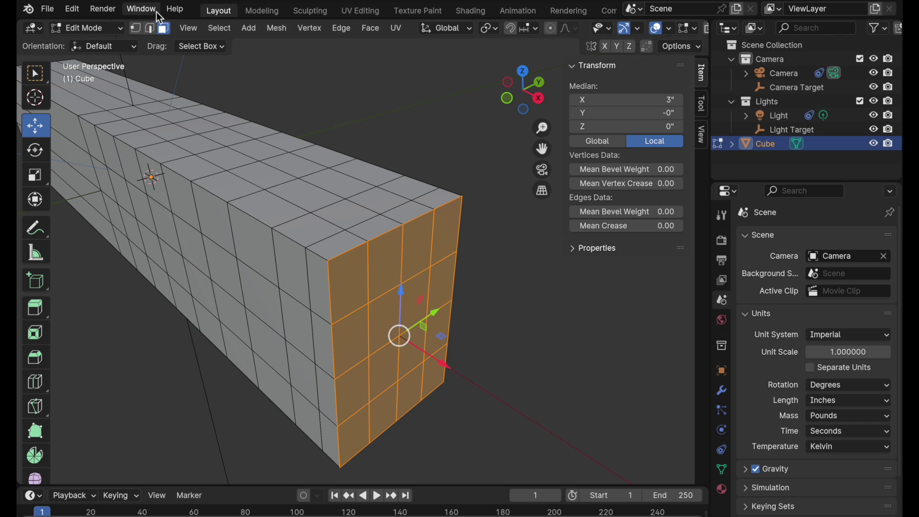
Make the second vertex from the top on the end cap's +Y edge active and use it as the Active Element pivot for the Rotate tool.
left_click(136, 27)
key("shift")
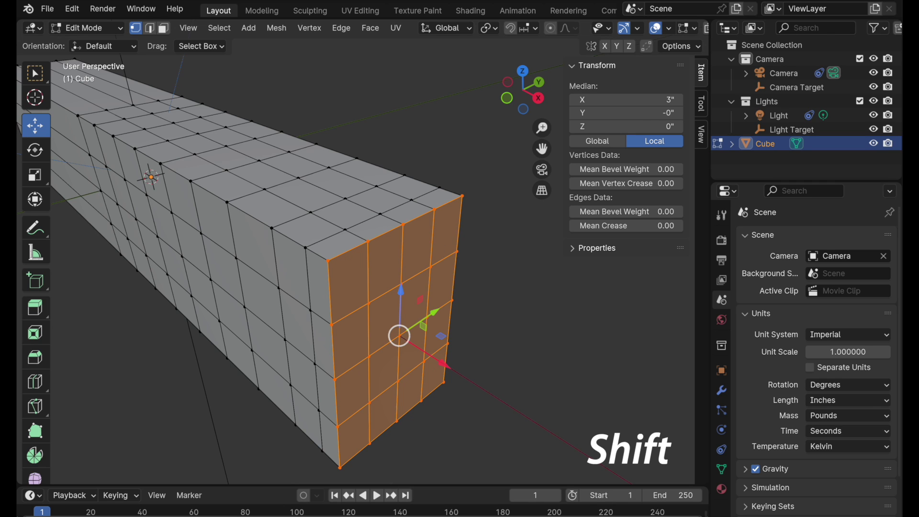
left_click(461, 257, "shift")
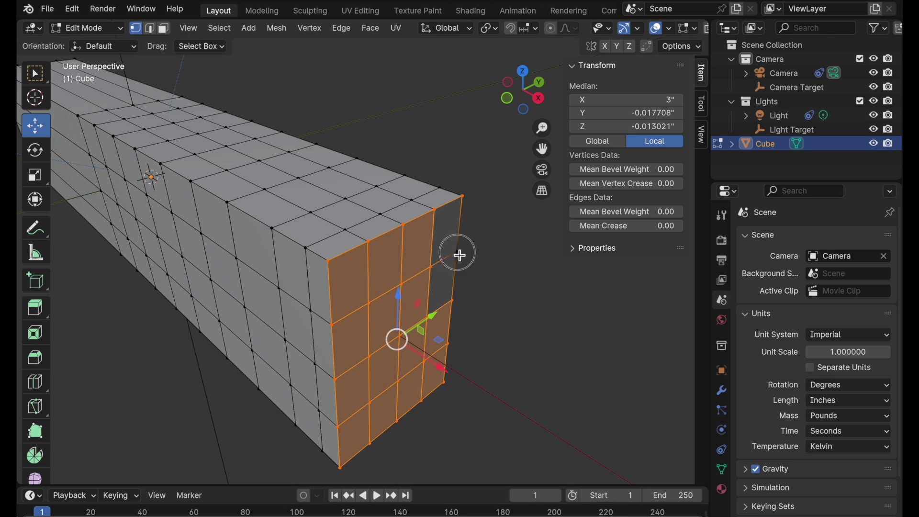
left_click(460, 254, "shift")
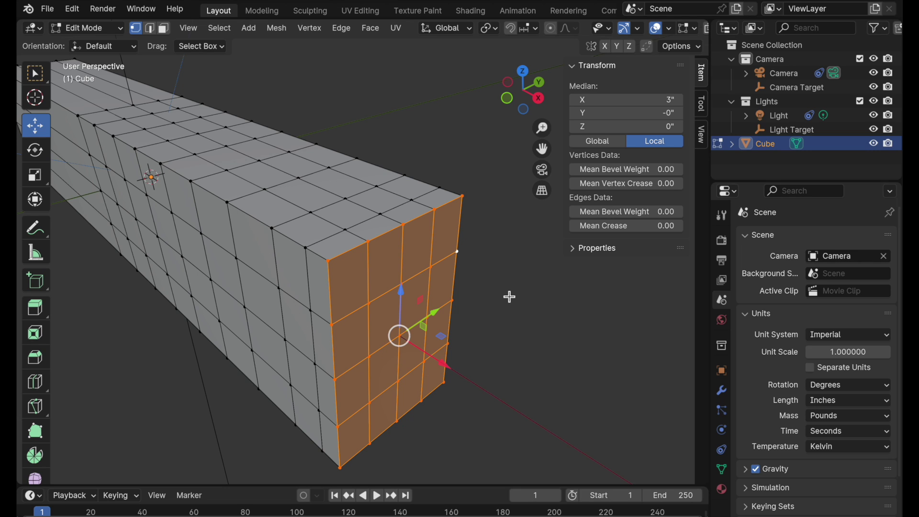
key("period")
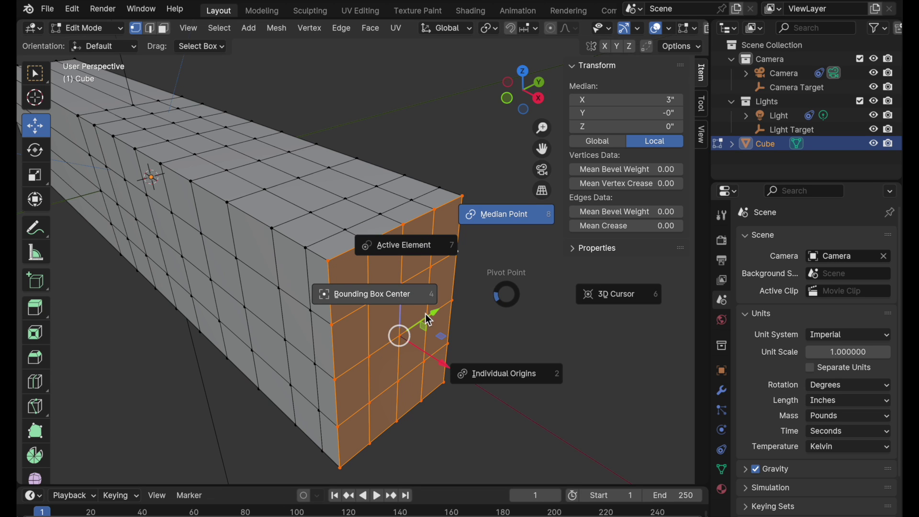
left_click(411, 241)
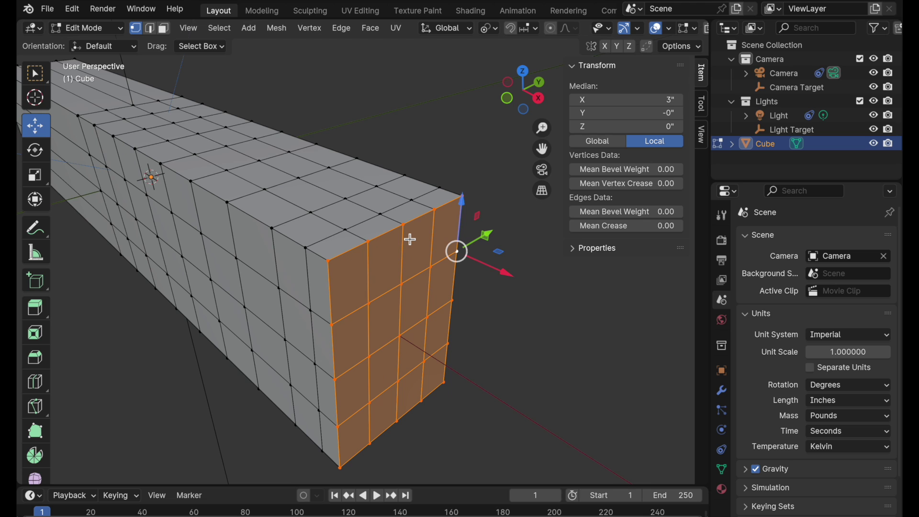
left_click(35, 151)
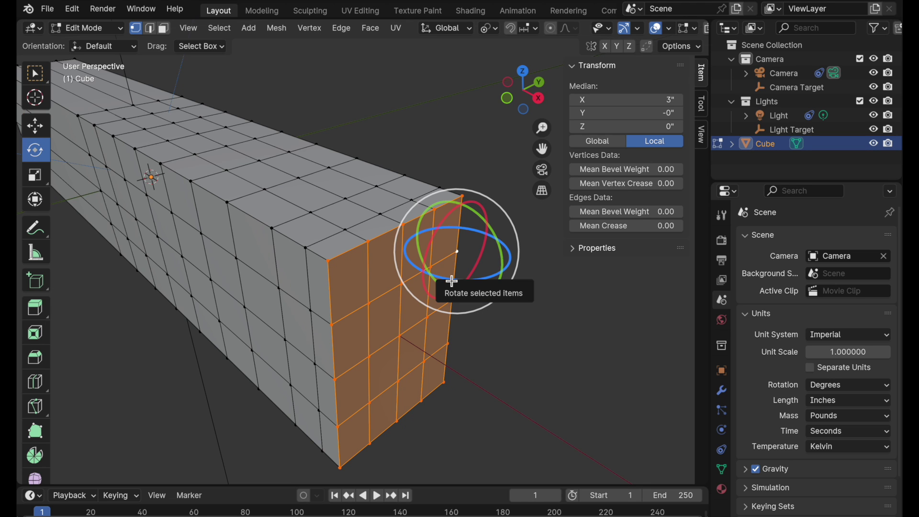
Rotate the end cap 90° outward about the global Z axis and merge the whole mesh's vertices by distance.
left_click_drag(453, 282, 544, 269)
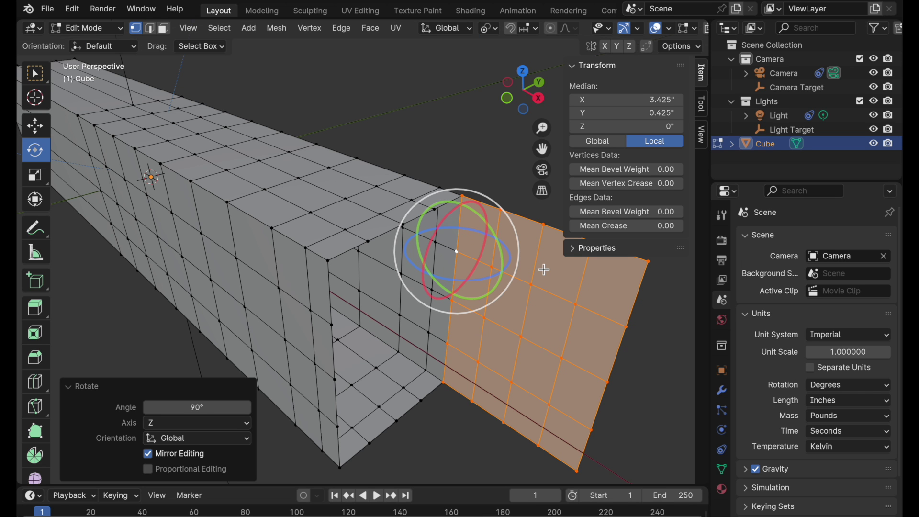
middle_click_drag(544, 269, 424, 196)
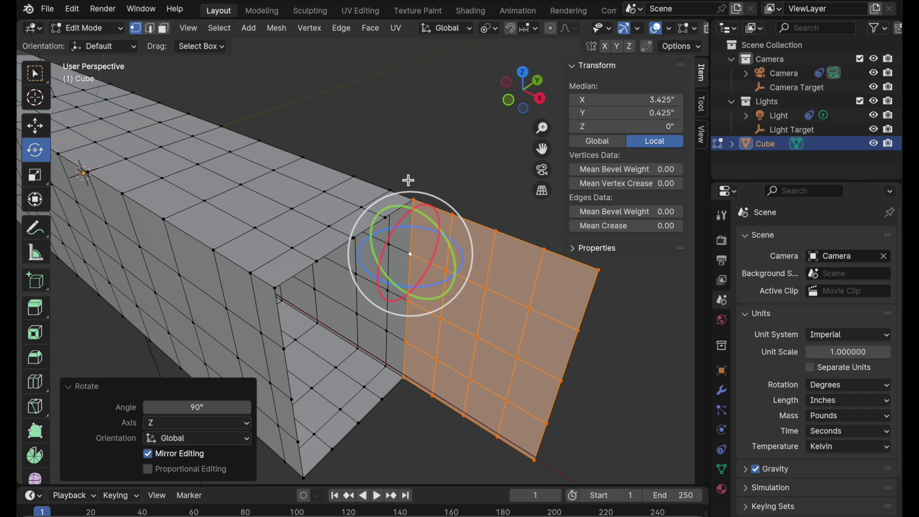
key("a")
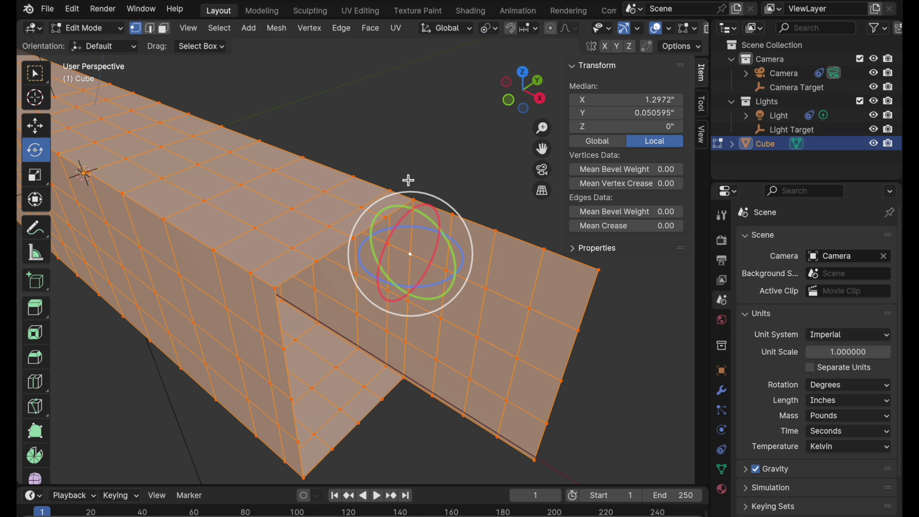
key("ctrl+v")
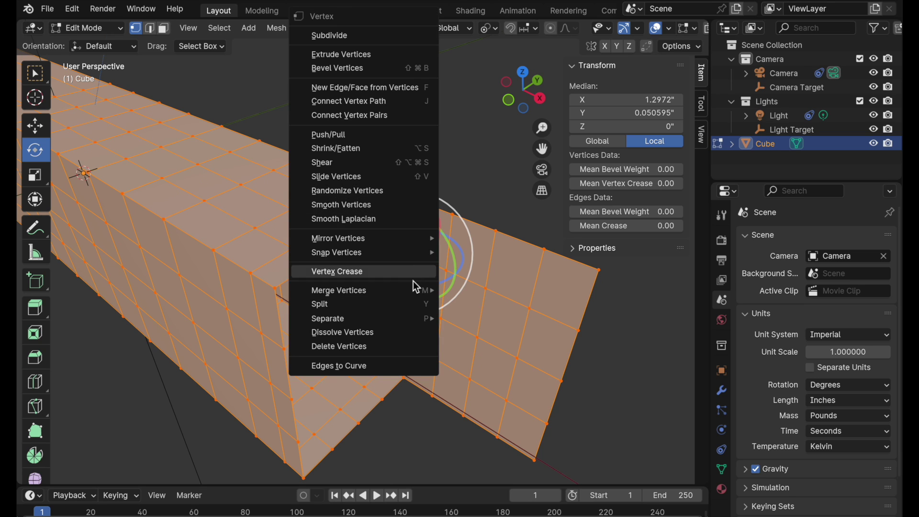
mouse_move(415, 297)
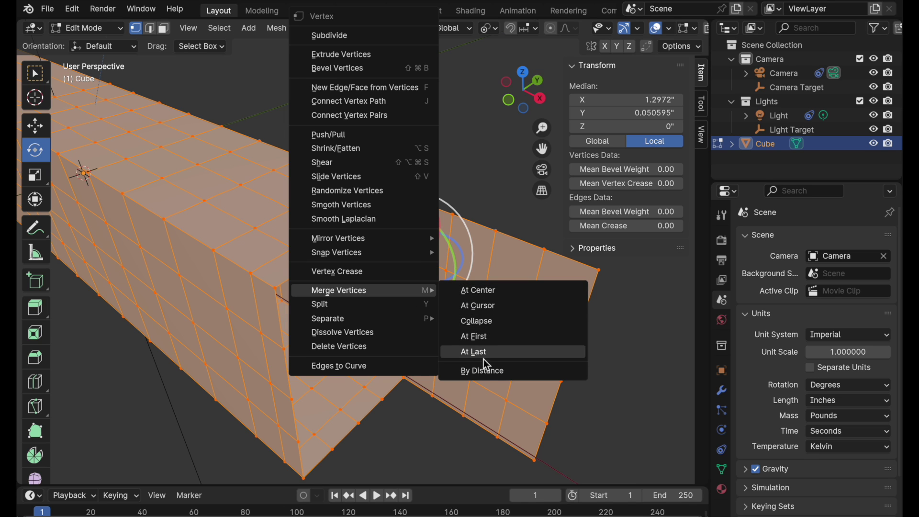
left_click(484, 371)
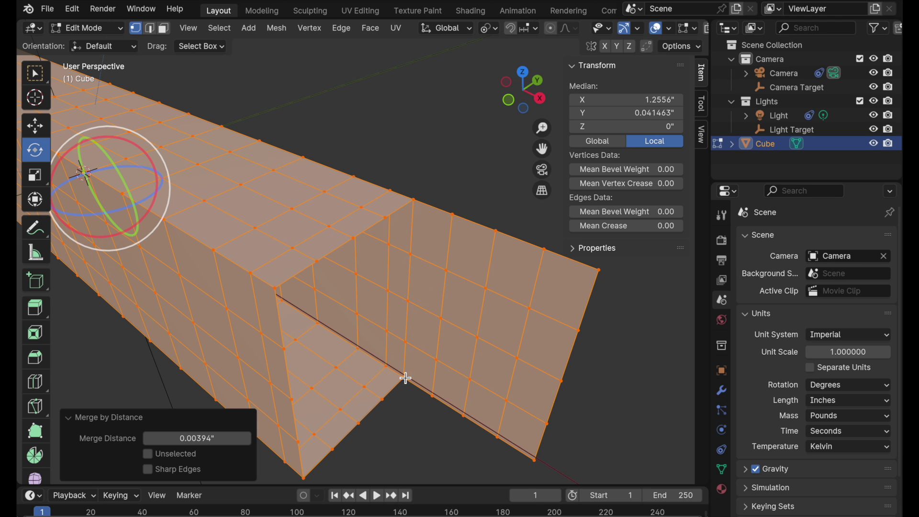
Select the block's four long corner edge loops running along the X direction.
left_click(150, 28)
left_click(314, 100)
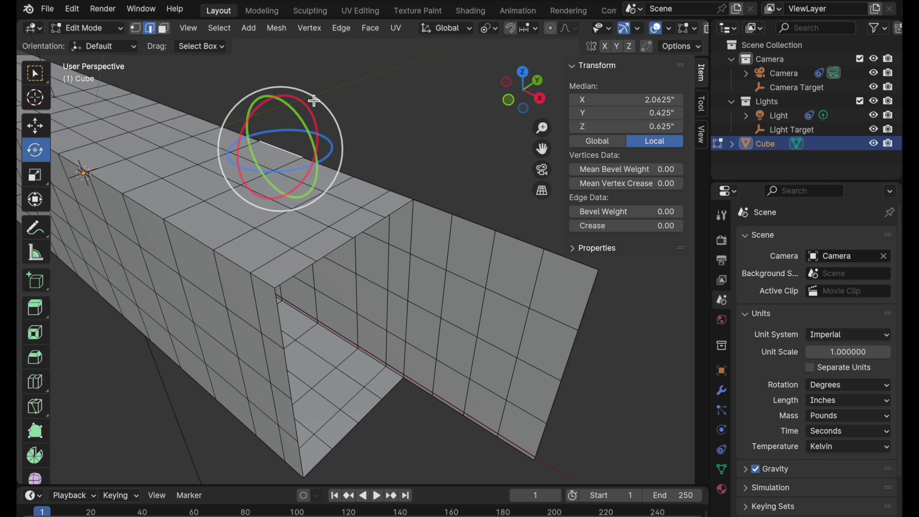
left_click(371, 181, "alt")
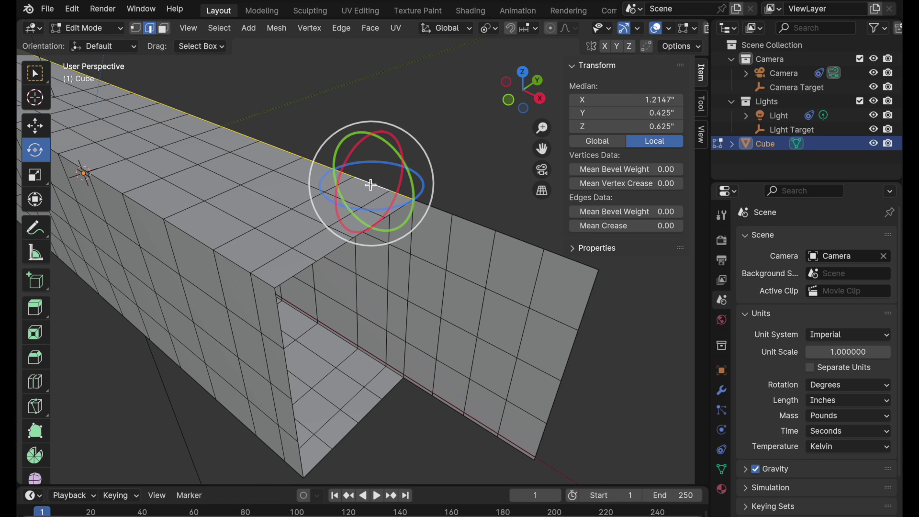
left_click(242, 269, "alt+shift")
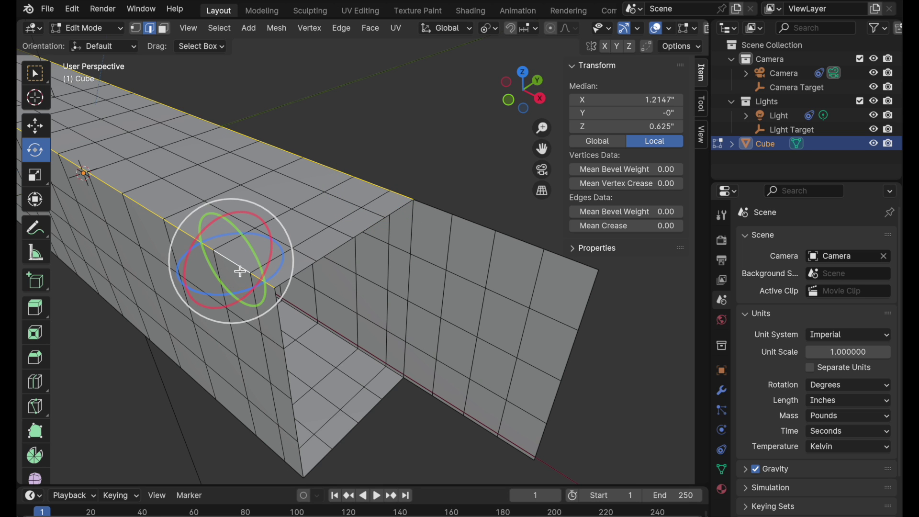
left_click(267, 454, "alt+shift")
left_click(364, 353, "alt+shift")
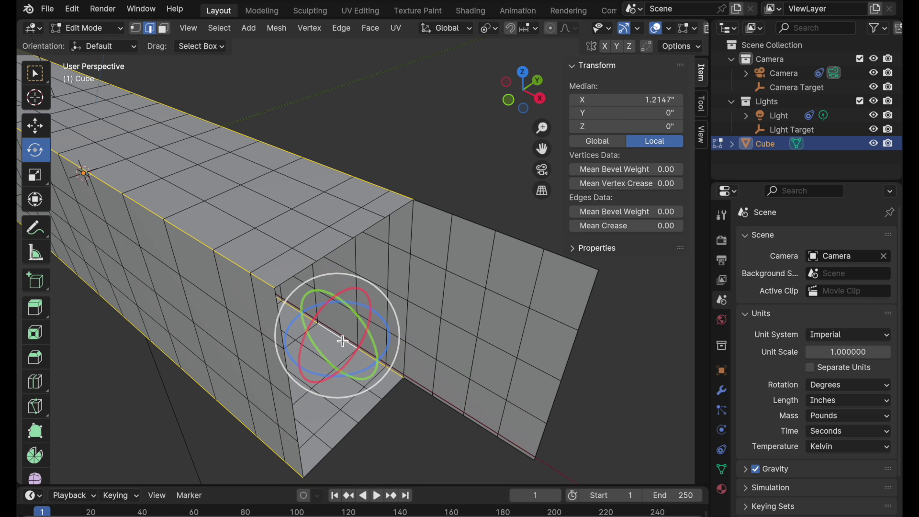
middle_click_drag(370, 379, 398, 199)
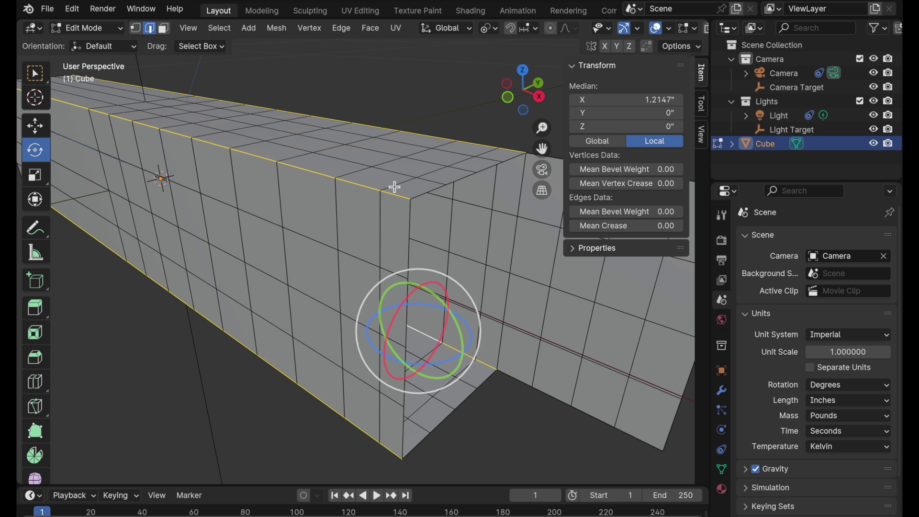
Bevel the selected long edges by about 0.05 inches with 2 segments and a shape of 1.
left_click(43, 364)
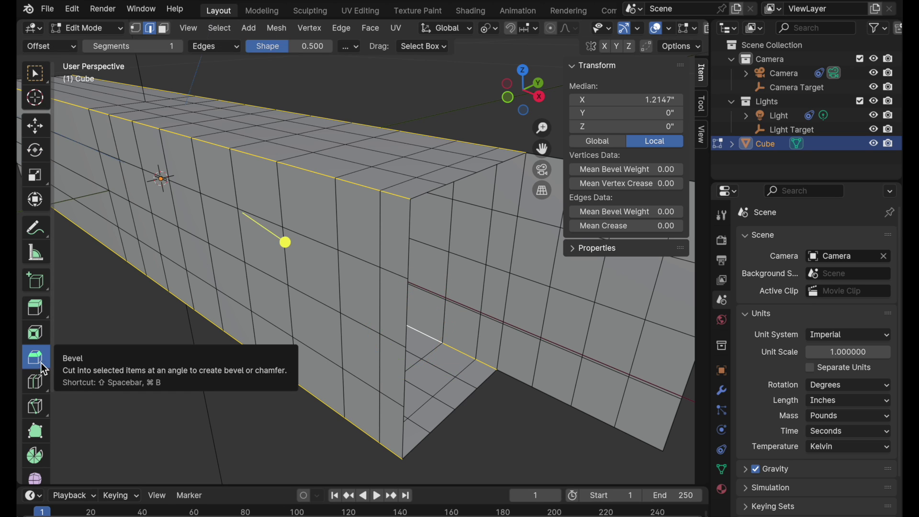
left_click(162, 48)
type("2")
key("Tab")
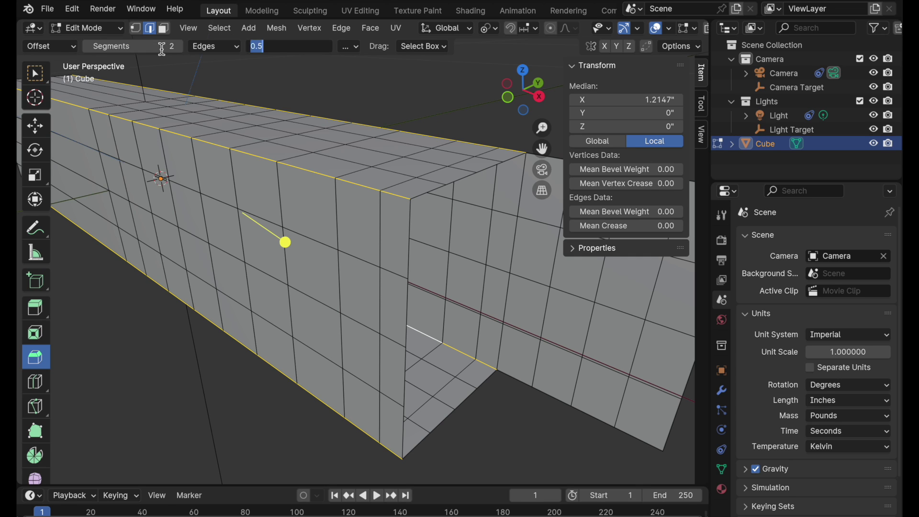
type("1")
key("Return")
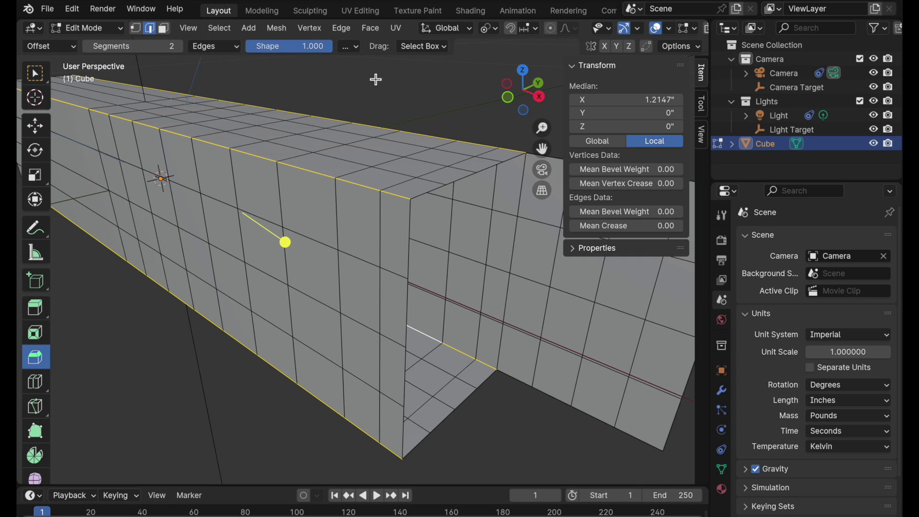
left_click_drag(290, 244, 295, 250)
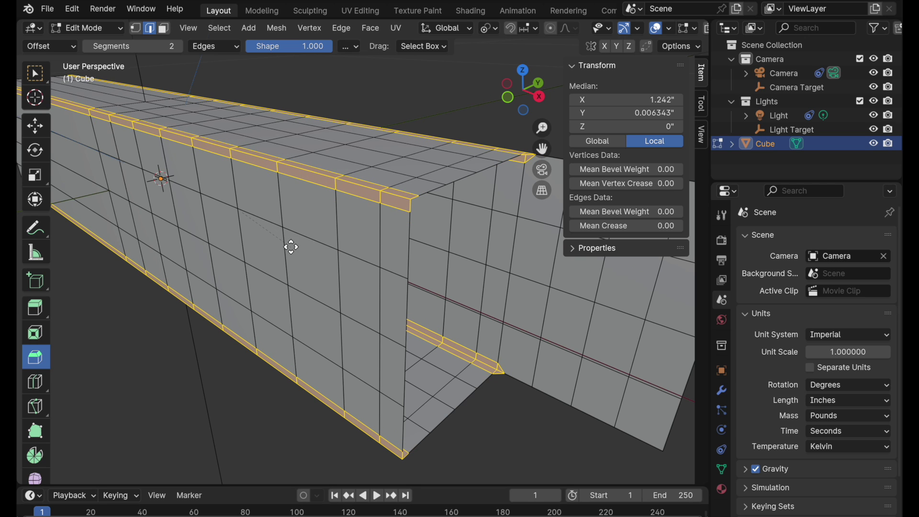
Delete the small triangular face protruding at the upper corner where the end flap joins the block.
middle_click_drag(410, 180, 430, 161)
left_click(381, 188)
middle_click_drag(442, 211, 360, 180)
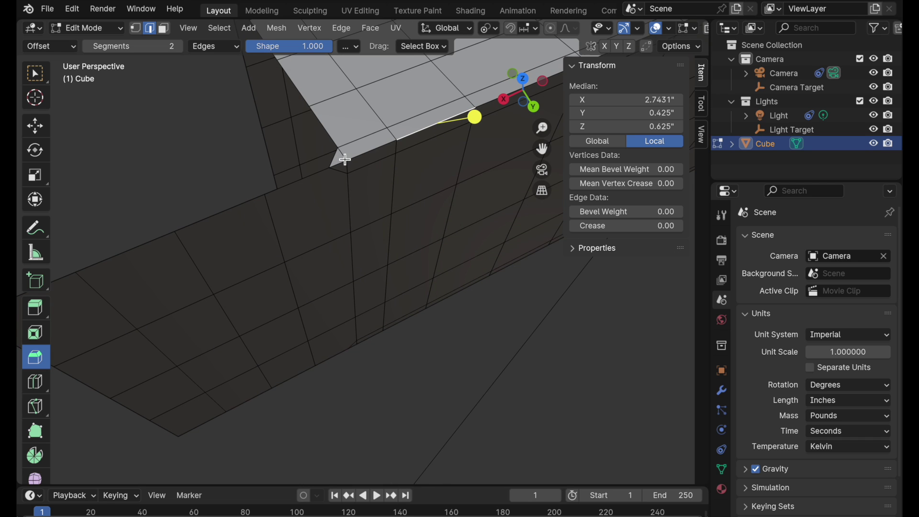
left_click(159, 29)
left_click(347, 160)
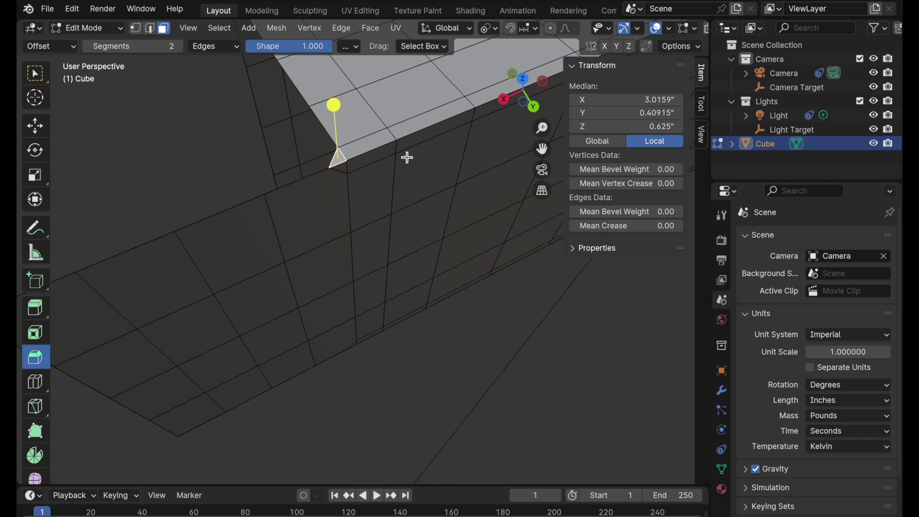
key("ctrl+f")
mouse_move(392, 360)
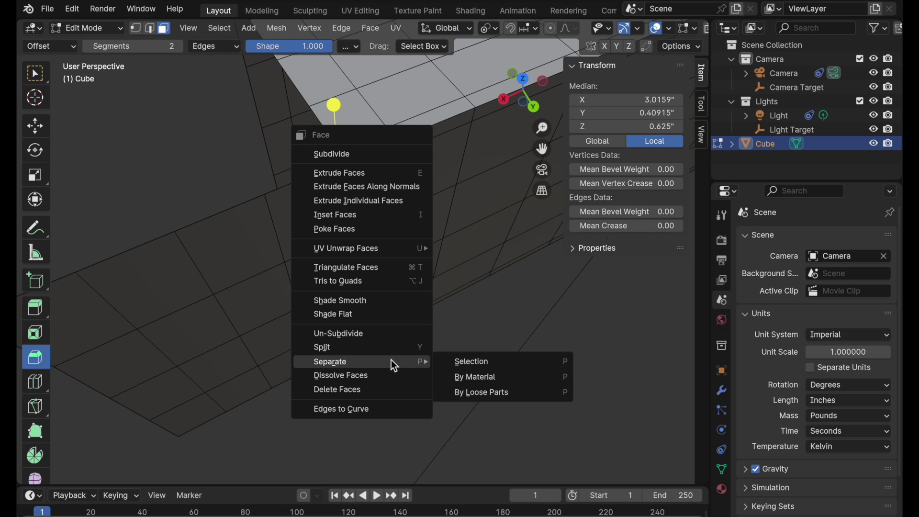
left_click(382, 389)
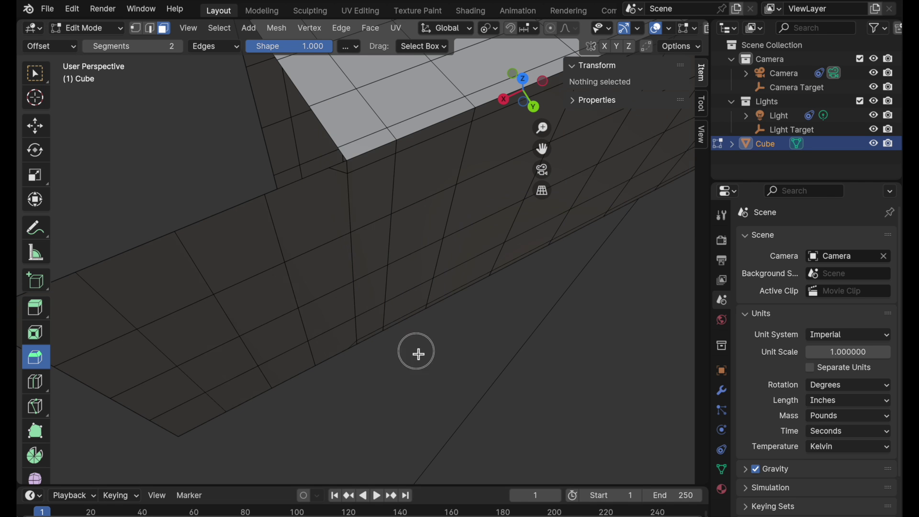
Delete the matching small triangular face at the lower corner where the end flap joins the block.
middle_click_drag(416, 353, 388, 178)
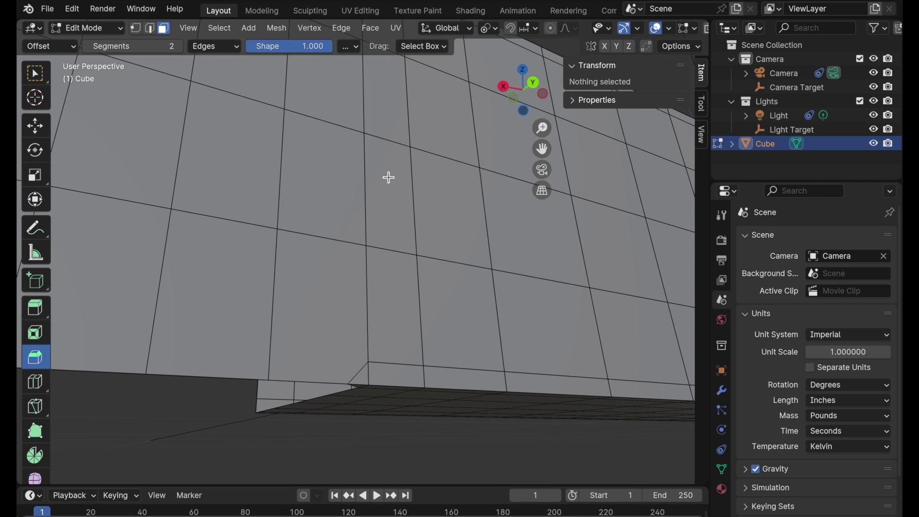
middle_click_drag(374, 397, 384, 353)
left_click(365, 247)
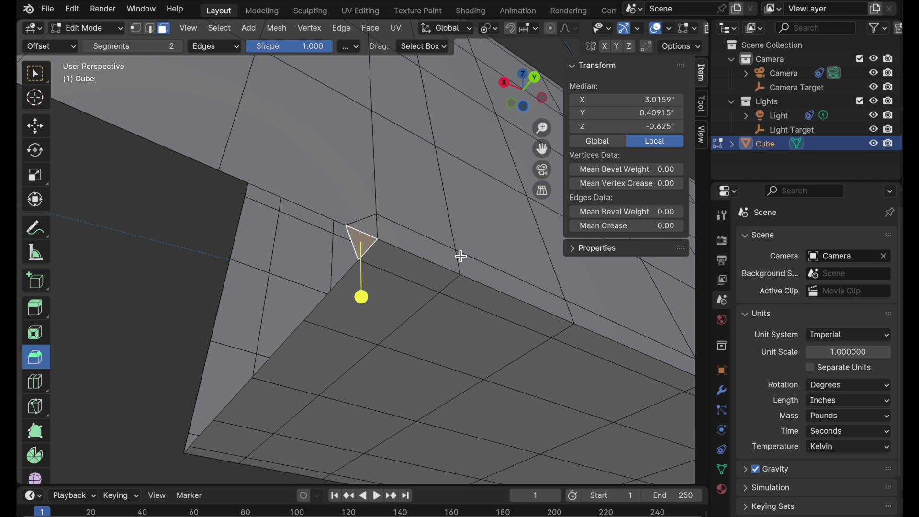
key("x")
left_click(459, 255)
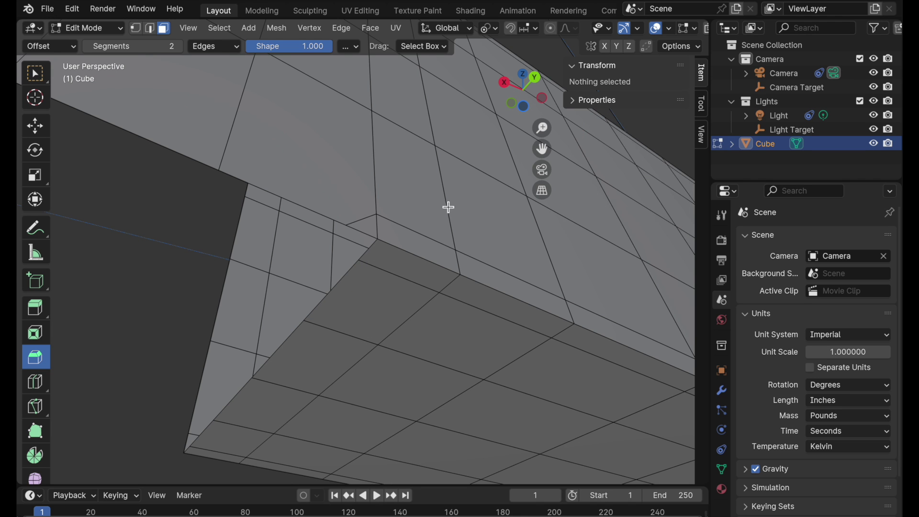
Dissolve the short diagonal edge at the upper corner of the end flap, beside the block's opening.
middle_click_drag(447, 205, 306, 222)
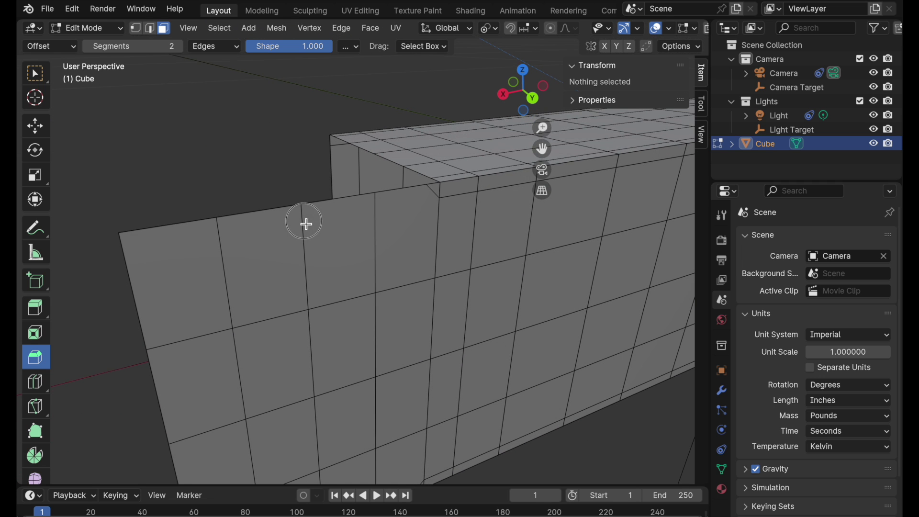
left_click(150, 28)
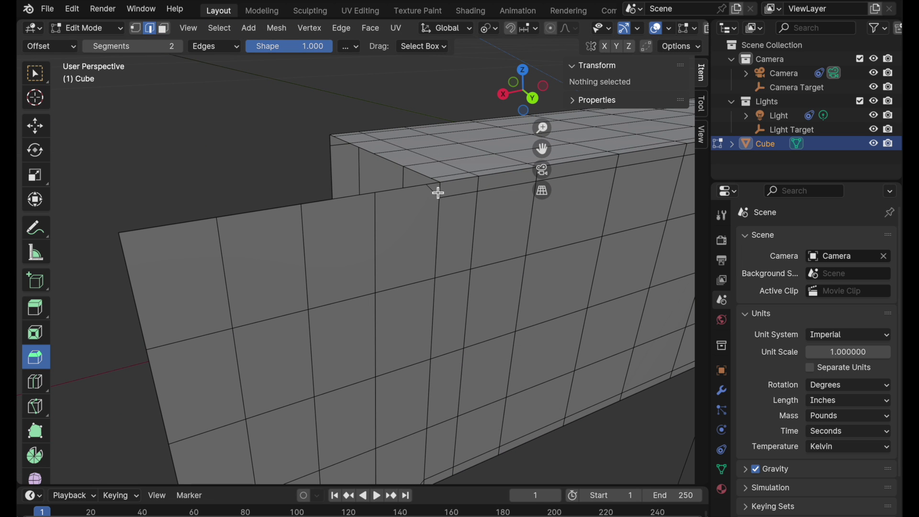
left_click(473, 204)
middle_click_drag(473, 204, 468, 163)
key("ctrl+e")
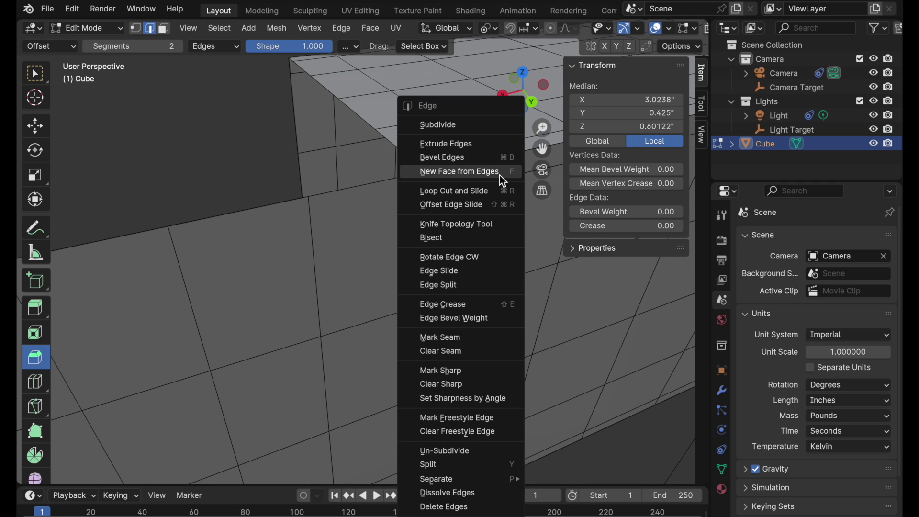
left_click(491, 491)
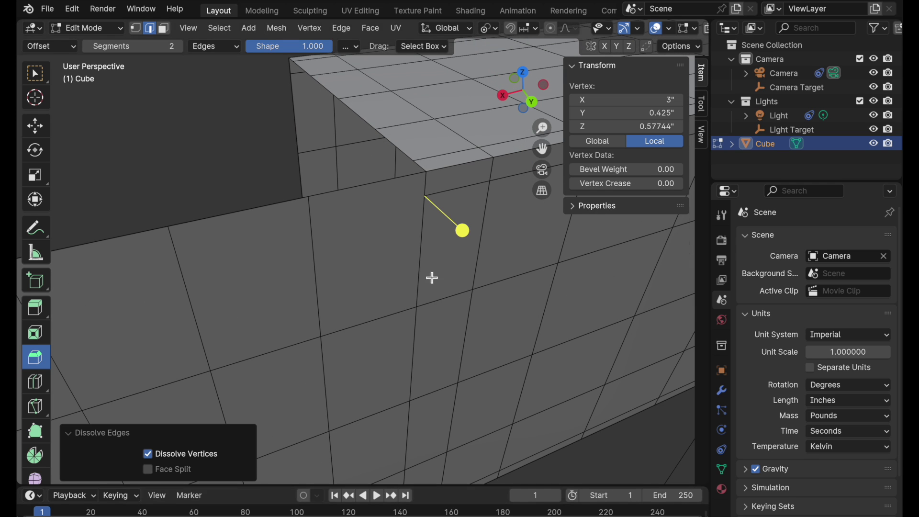
middle_click_drag(430, 275, 457, 212)
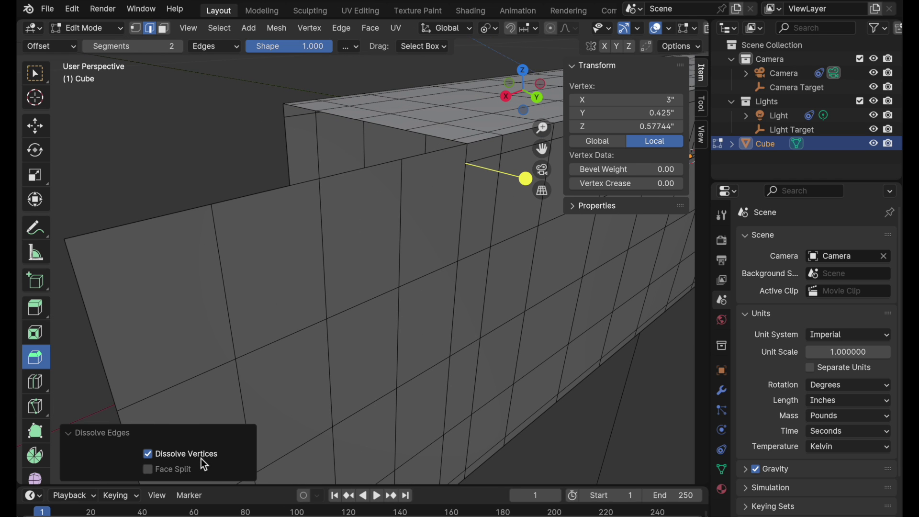
middle_click_drag(256, 246, 230, 303)
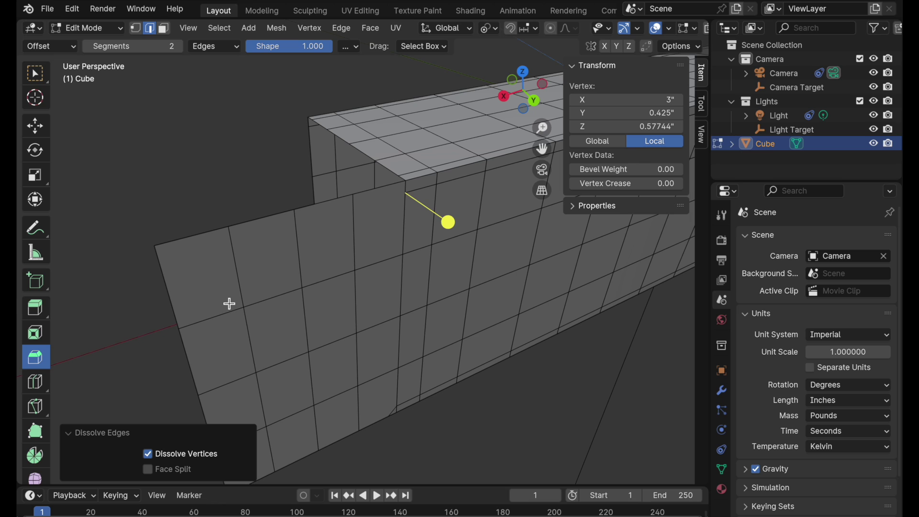
Knife-cut the end flap along the X axis from the upper bevel vertex past its outer edge.
left_click(135, 27)
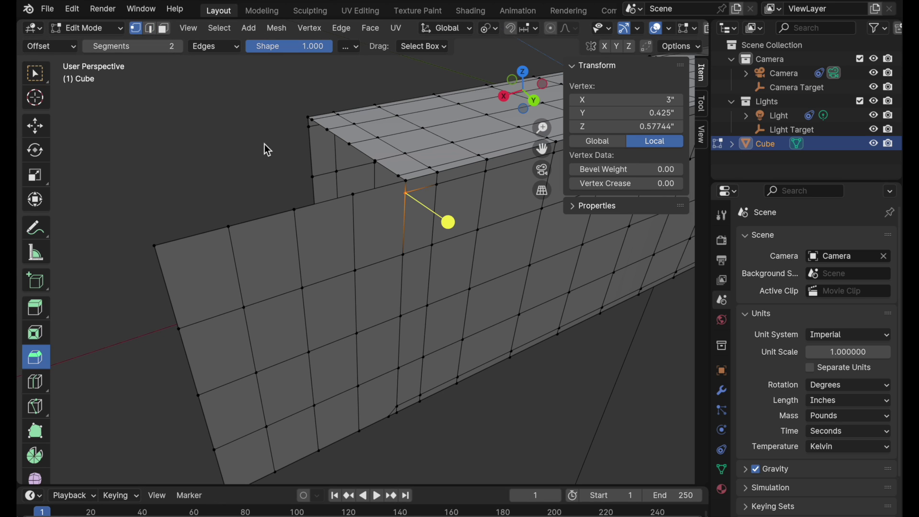
key("k")
left_click(407, 193)
key("x")
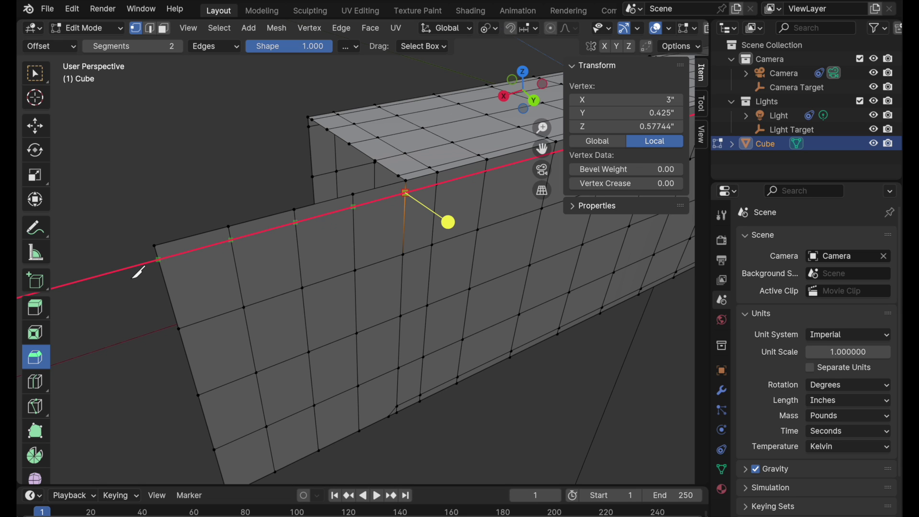
left_click(135, 282)
key("Return")
left_click(187, 168)
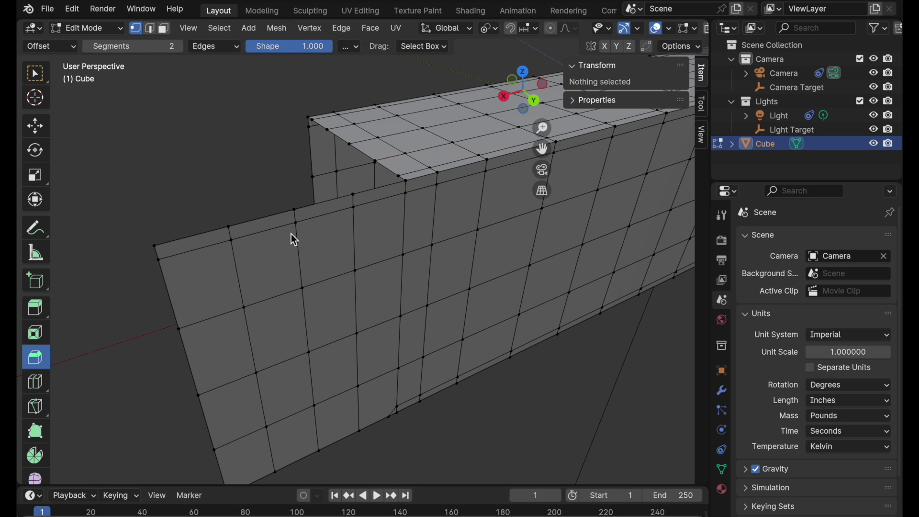
Select the outer vertical edges of the end flap and extrude them about -0.217 inch along Y to form a tuck tab.
mouse_move(287, 246)
middle_mouse_down()
mouse_move(271, 286)
mouse_move(286, 245)
middle_mouse_up()
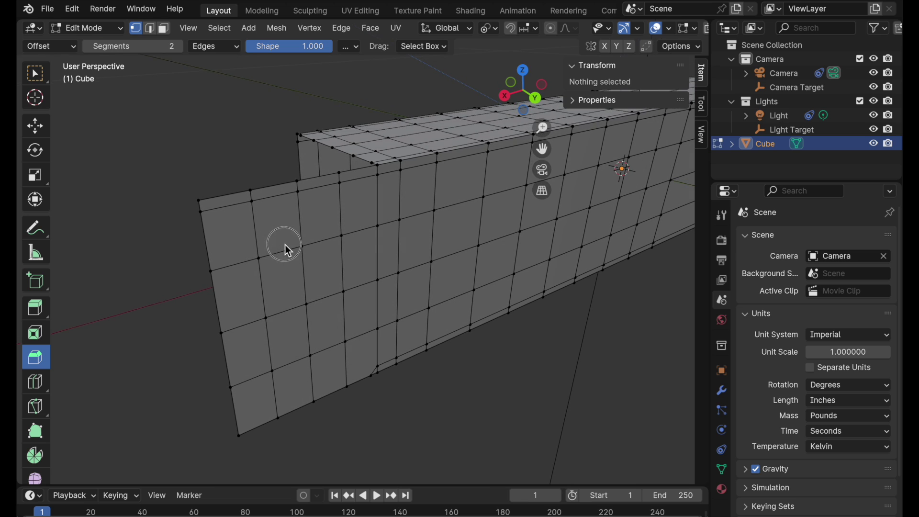
left_click(202, 207)
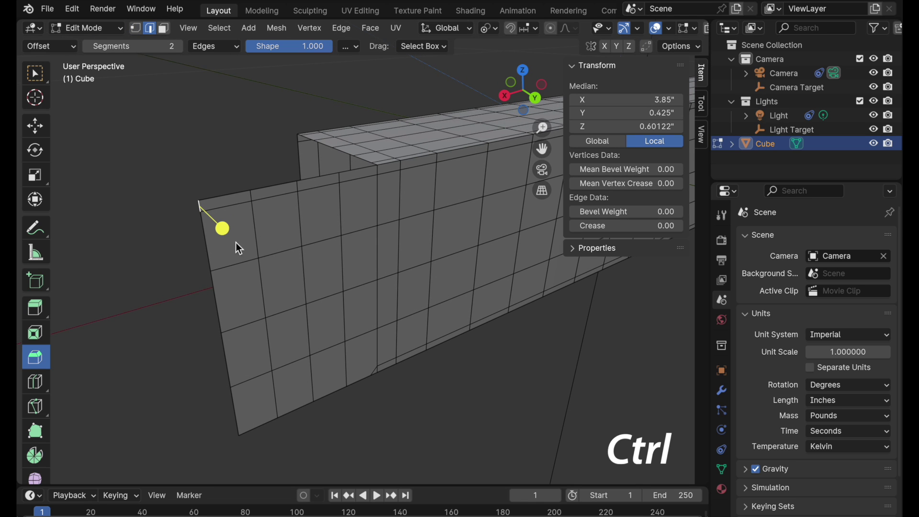
left_click(241, 413, "ctrl")
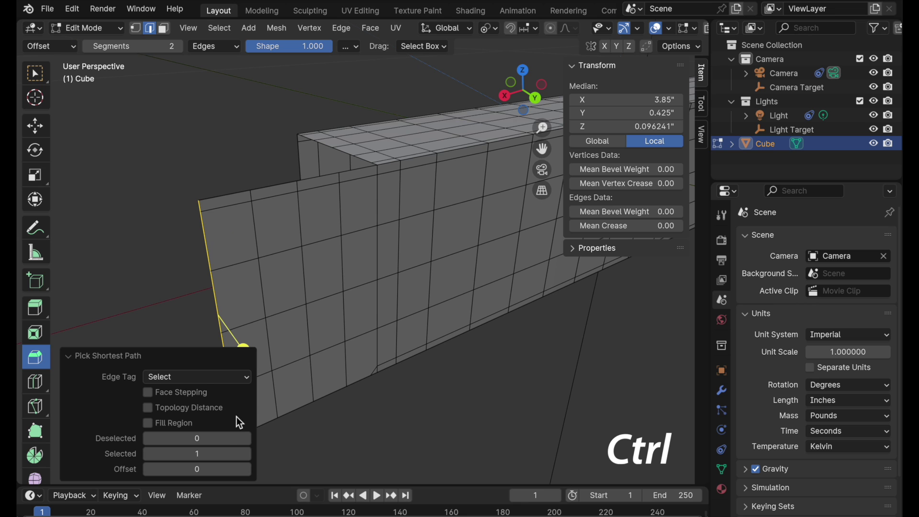
middle_click_drag(270, 300, 454, 293)
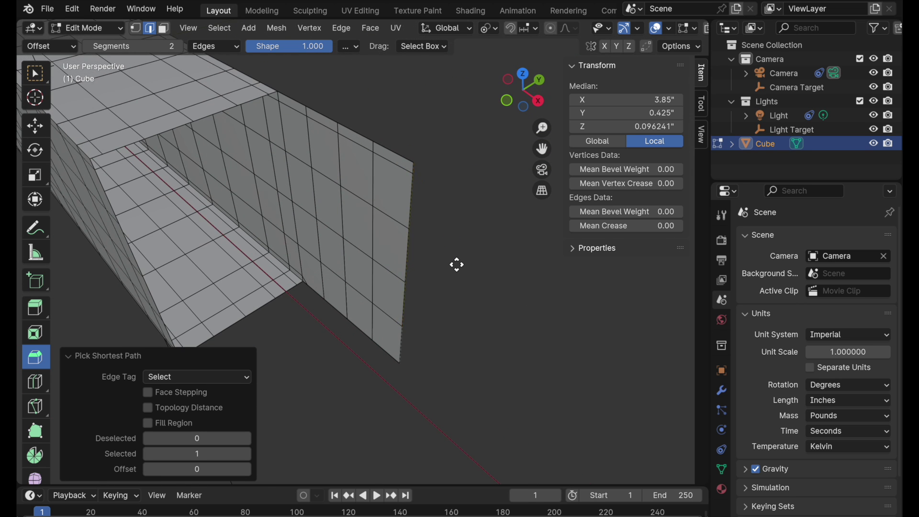
key("e")
key("y")
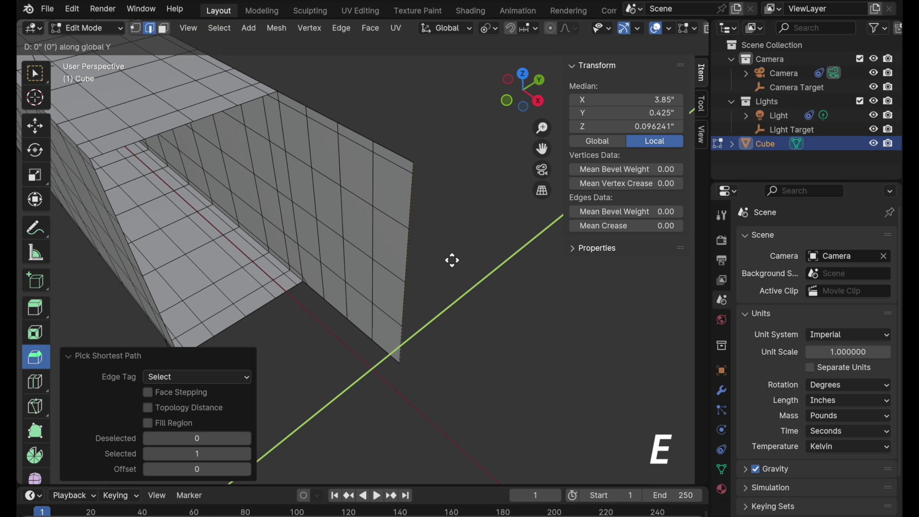
left_click(423, 279)
mouse_move(463, 315)
middle_mouse_down()
mouse_move(410, 281)
mouse_move(475, 277)
mouse_move(447, 281)
mouse_move(450, 288)
middle_mouse_up()
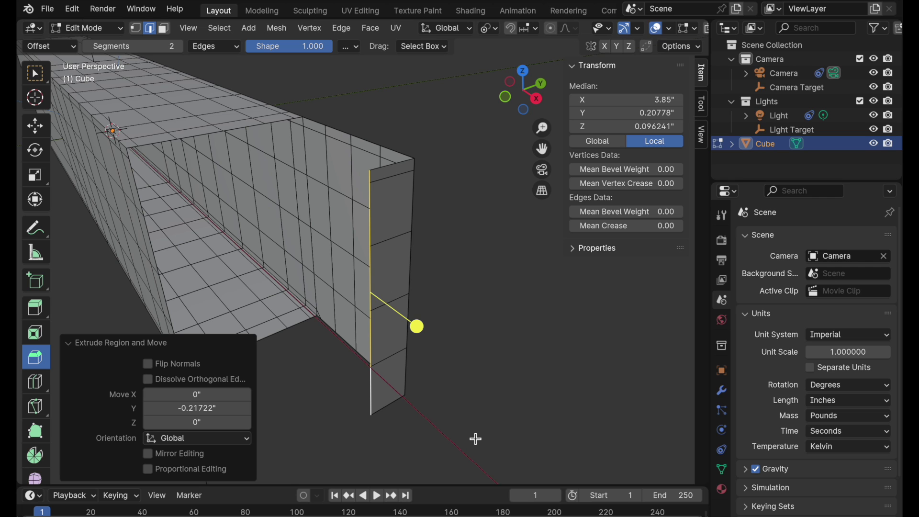
middle_click_drag(475, 439, 460, 421)
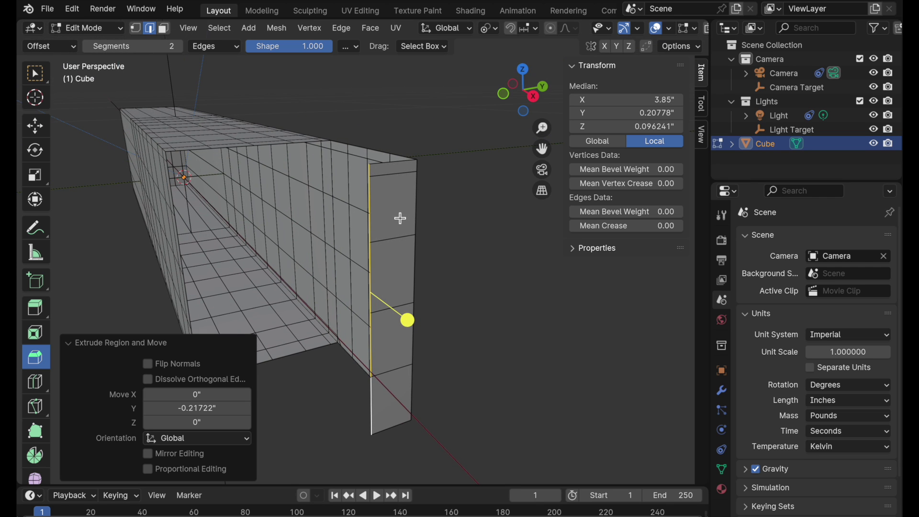
key("s")
key("z")
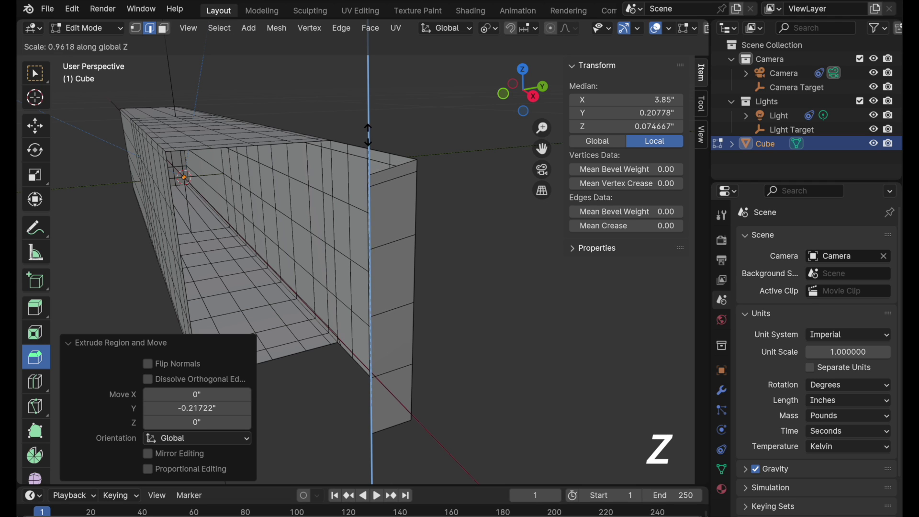
left_click(374, 199)
left_click(373, 198)
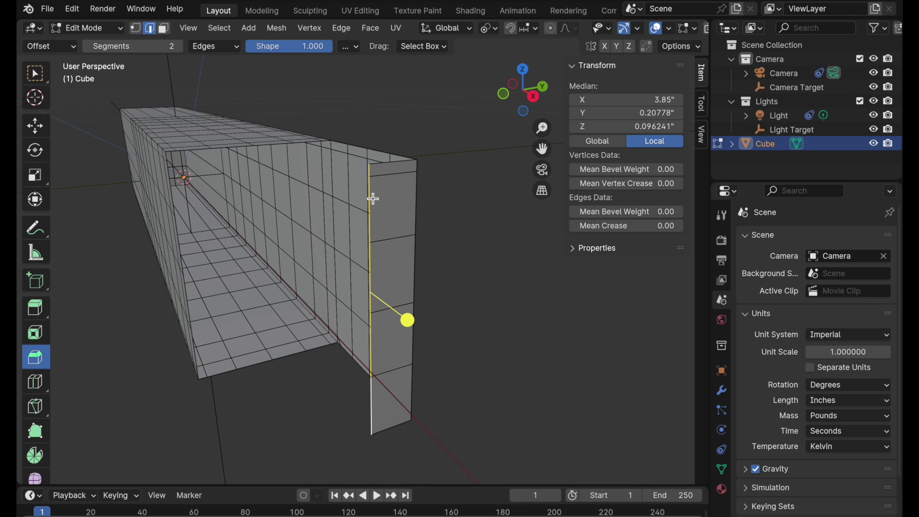
Set the pivot point to Bounding Box Center and scale the tab's free edge along Z by about 0.752.
key("period")
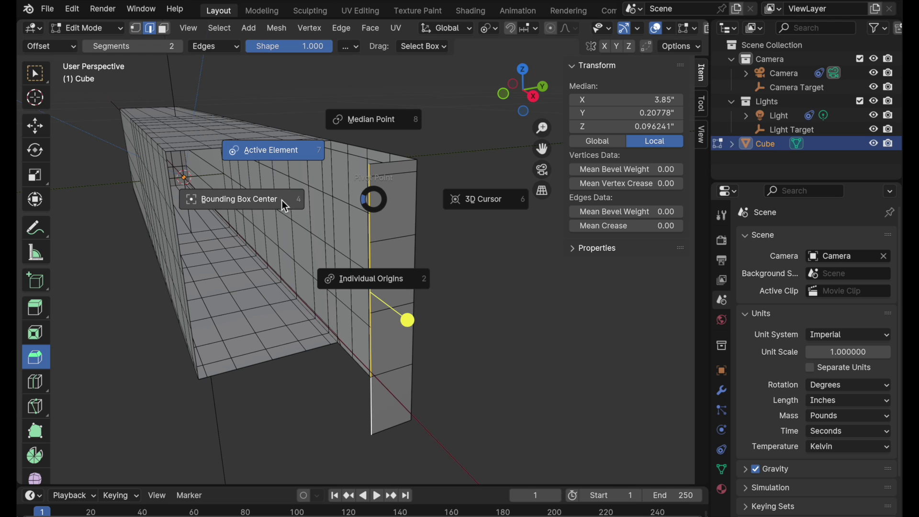
left_click(239, 205)
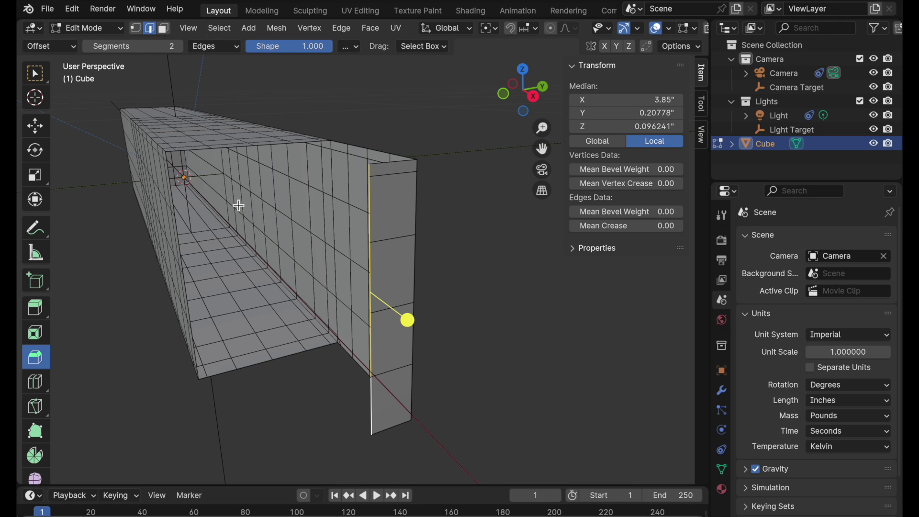
key("s")
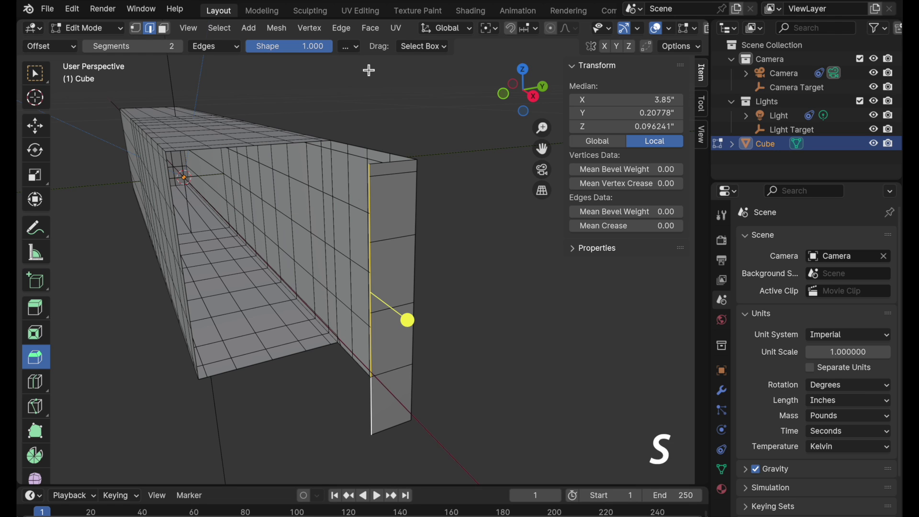
key("z")
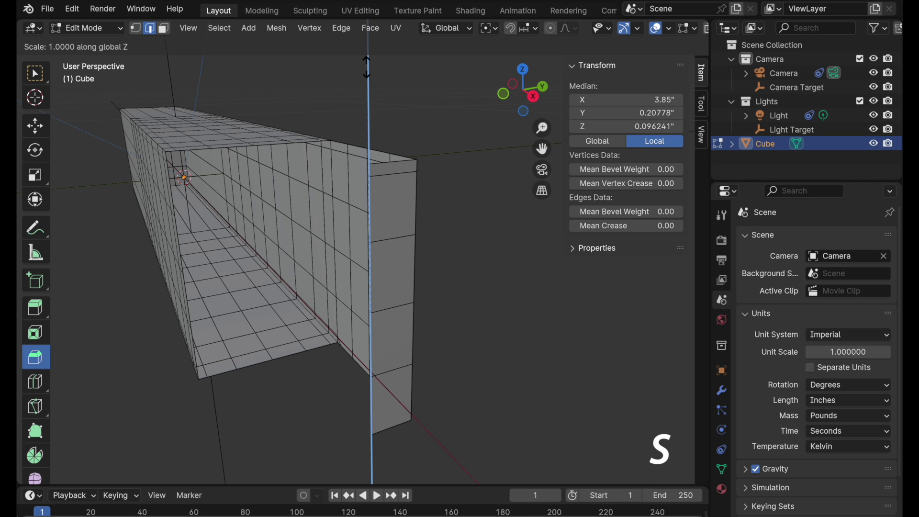
left_click(375, 127)
Add a supporting edge loop close to the tab's tapered free edge with Offset Edge Slide.
middle_click_drag(463, 208, 461, 242)
scroll(410, 199, "up", 5)
scroll(414, 180, "down", 1)
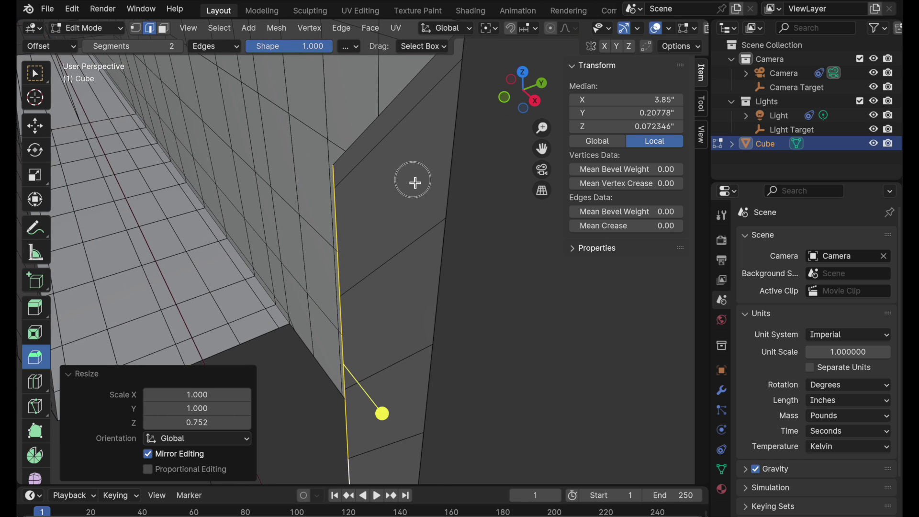
middle_click_drag(415, 181, 413, 219, "shift")
right_click(487, 153)
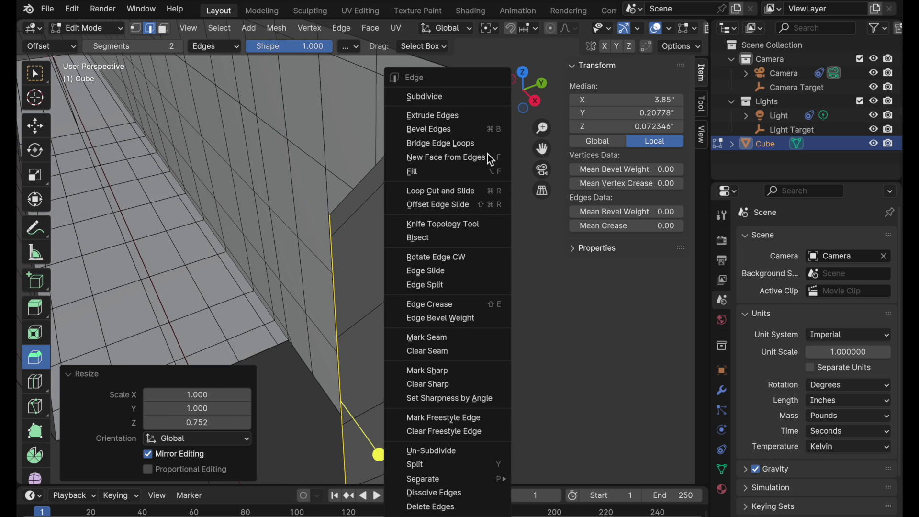
left_click(467, 205)
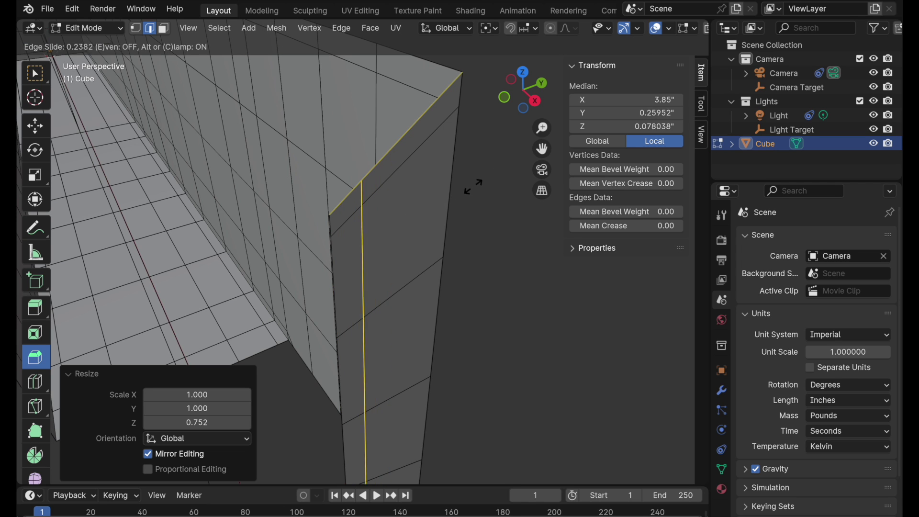
left_click(469, 191)
Bevel the vertical fold edges between the flap and its tab with a width of about 0.0378 inch and 2 segments.
middle_click_drag(495, 199, 401, 203)
left_click(344, 259)
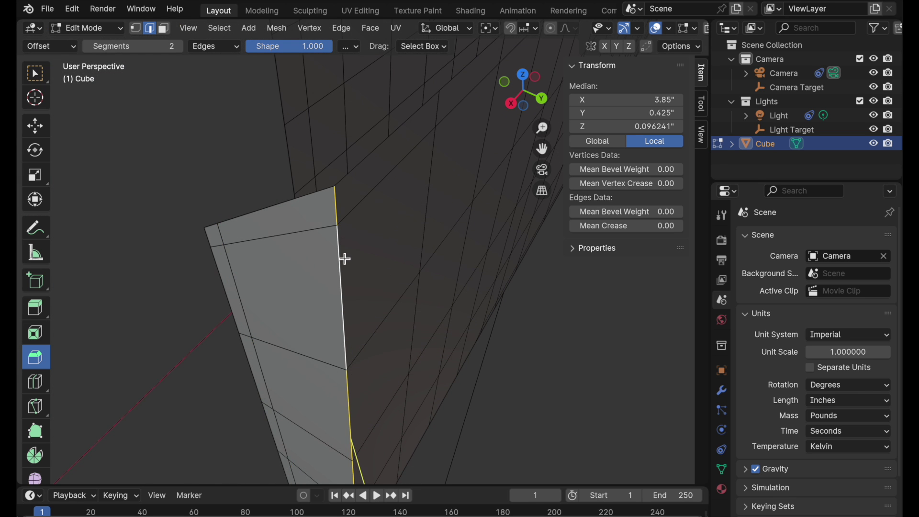
scroll(386, 234, "down", 3)
middle_click_drag(382, 286, 369, 233)
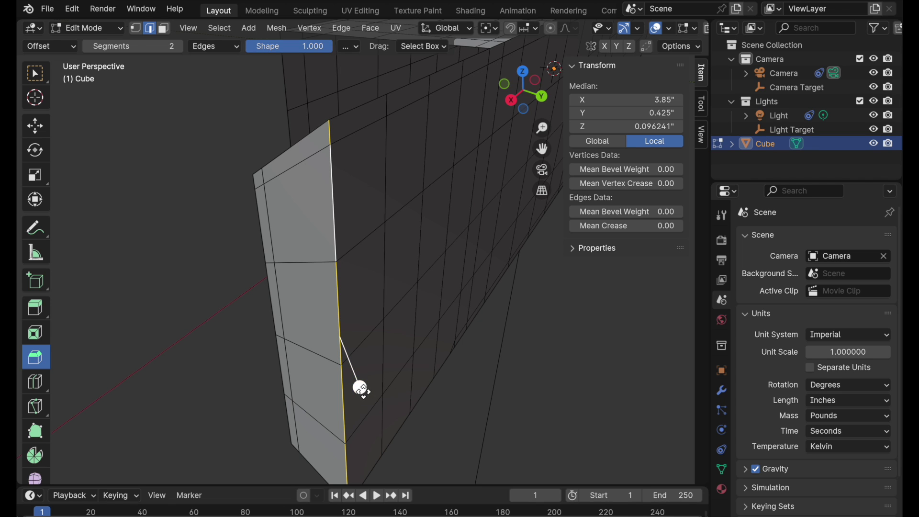
left_click_drag(362, 389, 365, 400)
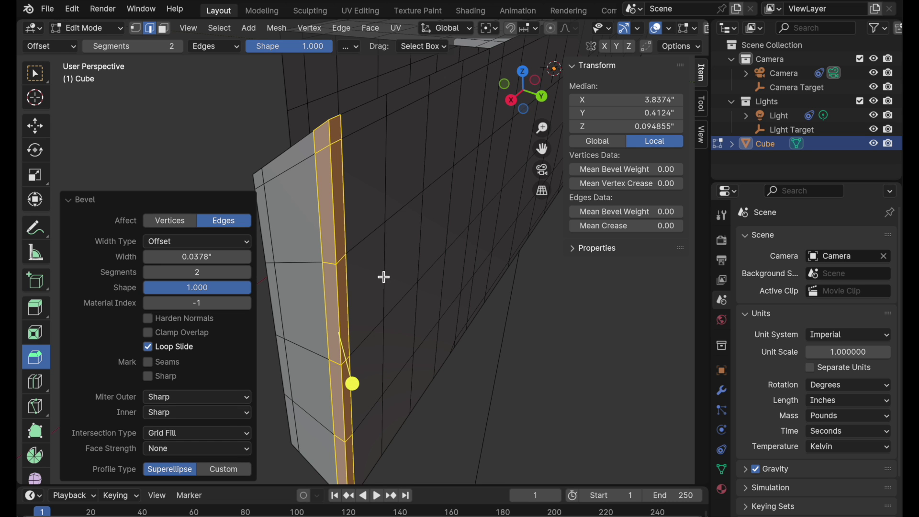
middle_click_drag(383, 275, 441, 311)
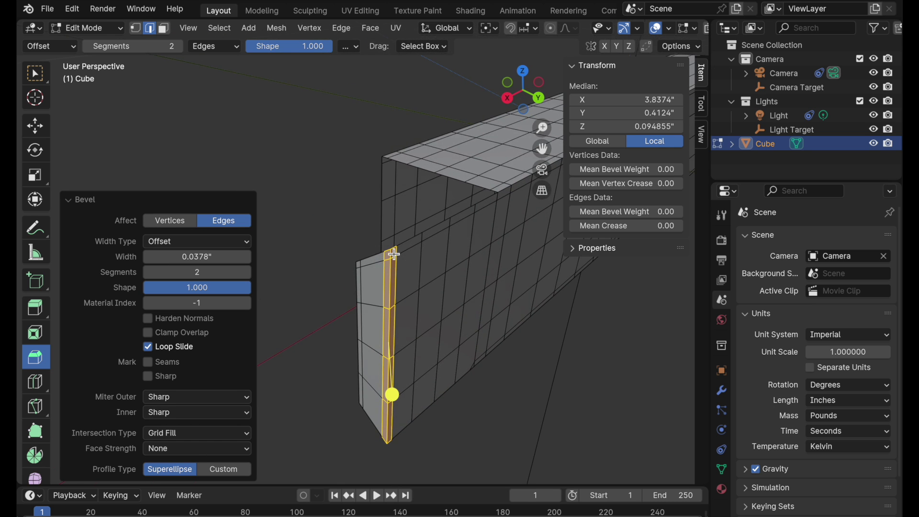
left_click(74, 200)
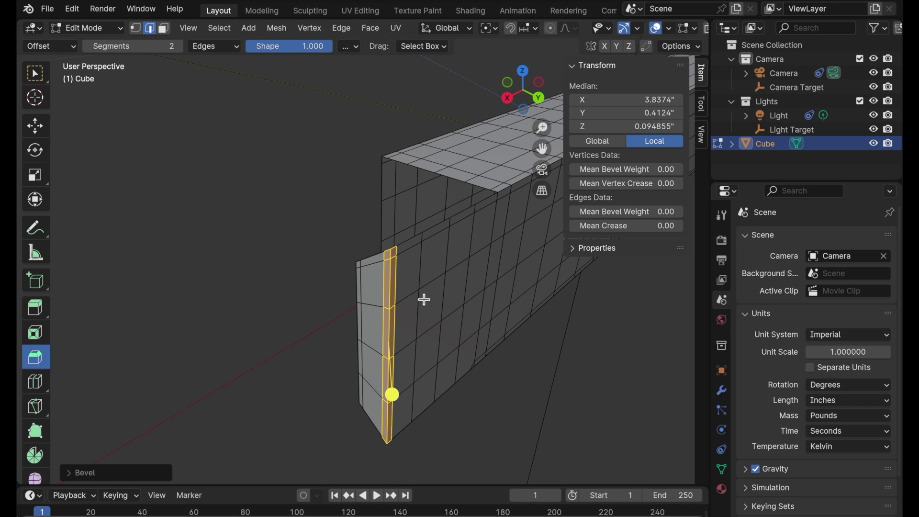
Add a loop cut on each side of the flap's hinge edge, at about X 3.027 and 2.972 inches.
middle_click_drag(421, 299, 400, 214)
scroll(406, 252, "up", 1)
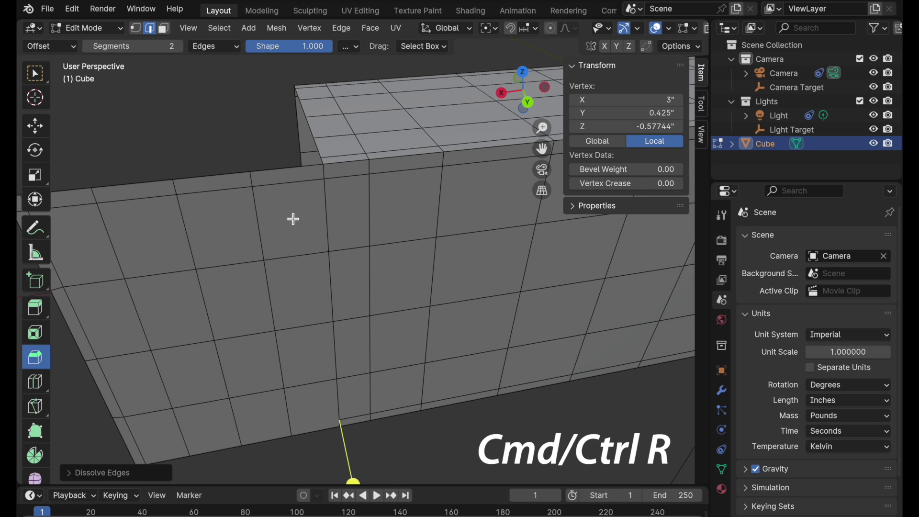
key("ctrl+r")
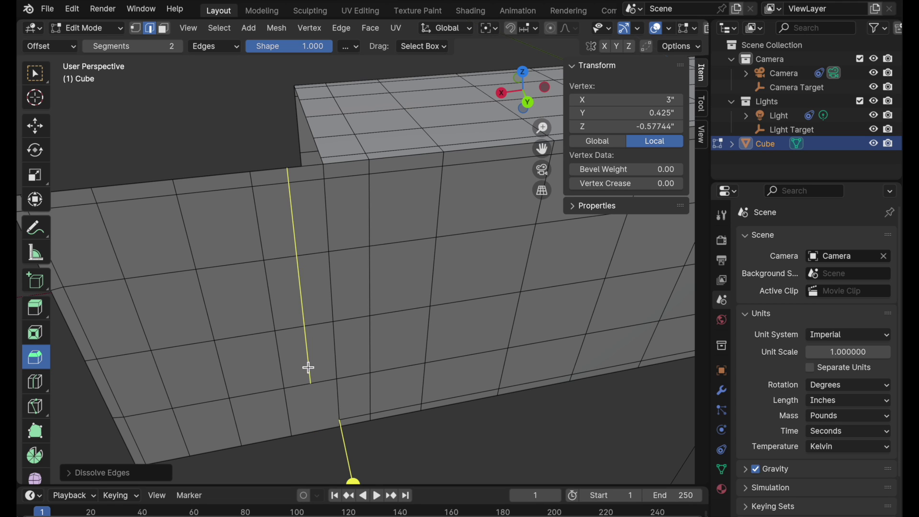
left_click_drag(301, 371, 328, 364)
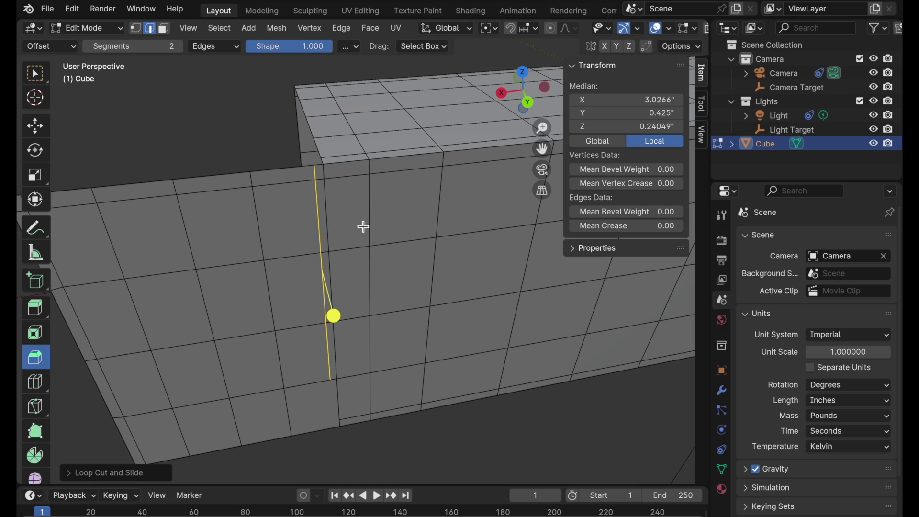
key("ctrl+r")
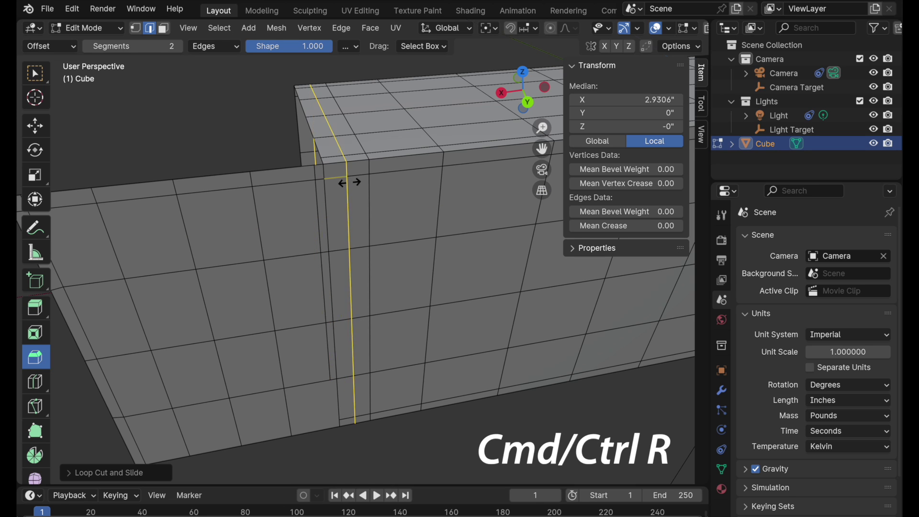
left_click_drag(341, 181, 336, 184)
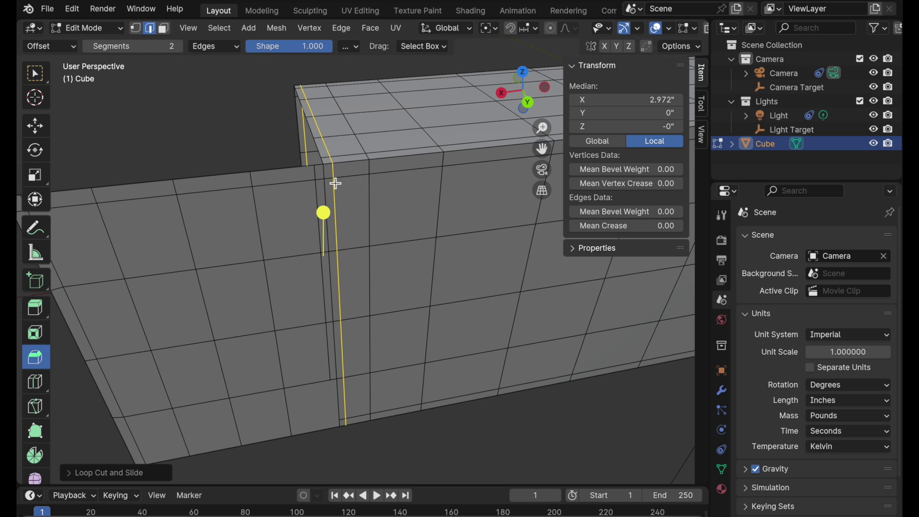
Activate the Move tool and select the vertical edge loop along the flap's hinge.
left_click(31, 134)
left_click(218, 170)
scroll(278, 201, "up", 2)
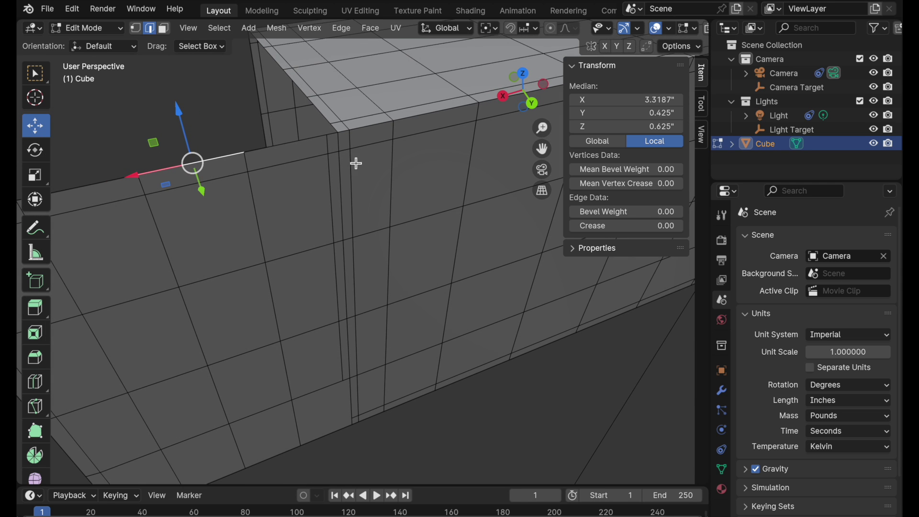
left_click(345, 178)
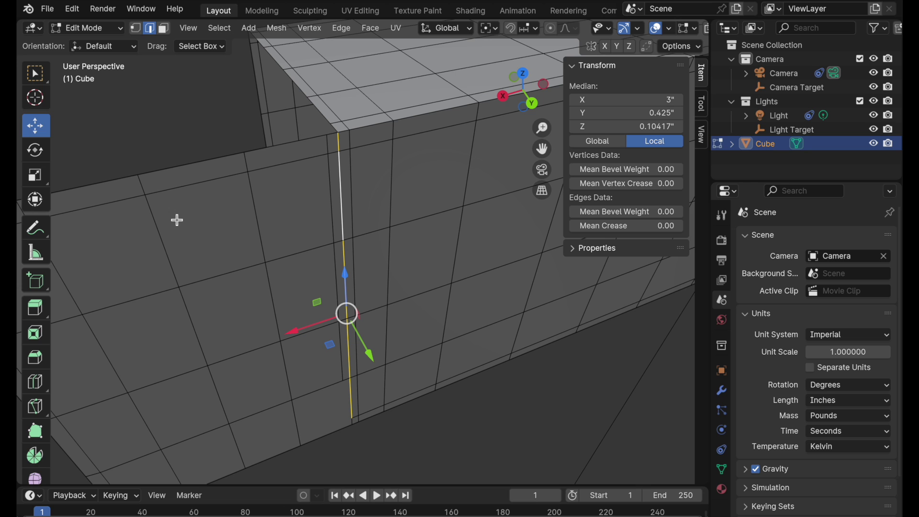
Set up a top orthographic view of the flap's profile with X-ray on and vertex selection active.
middle_click_drag(284, 213, 332, 206, "shift")
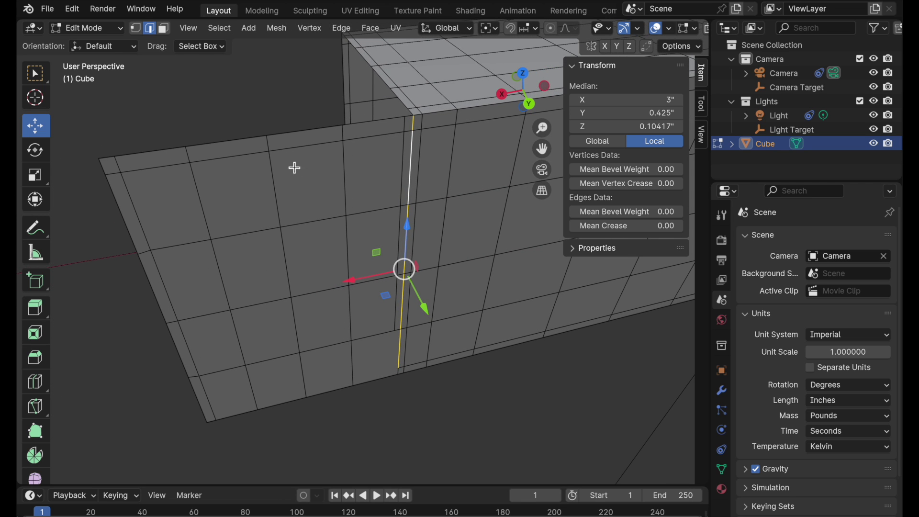
left_click(526, 77)
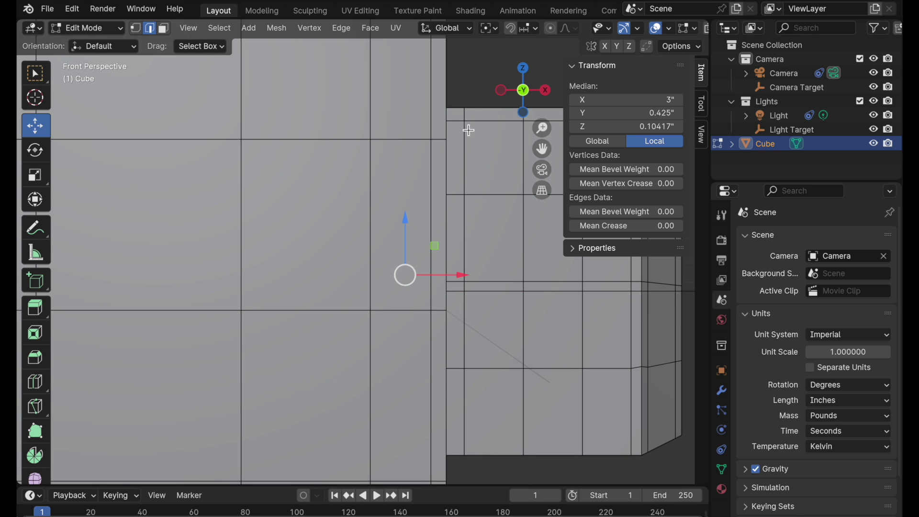
left_click(524, 70)
scroll(391, 168, "down", 5, "ctrl")
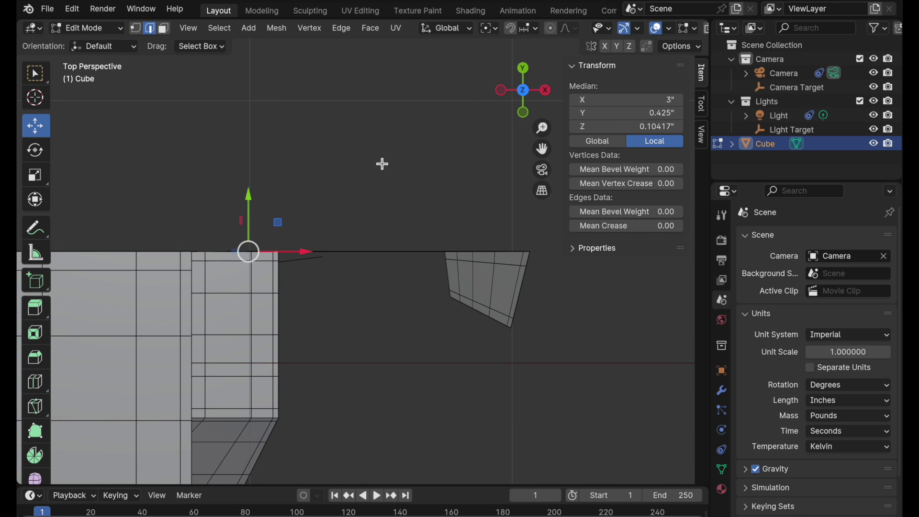
left_click(542, 190)
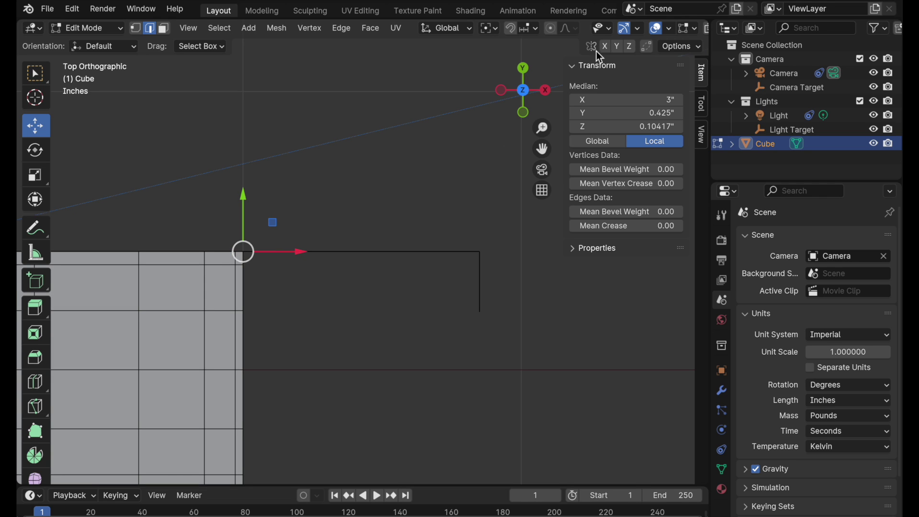
scroll(584, 29, "down", 5)
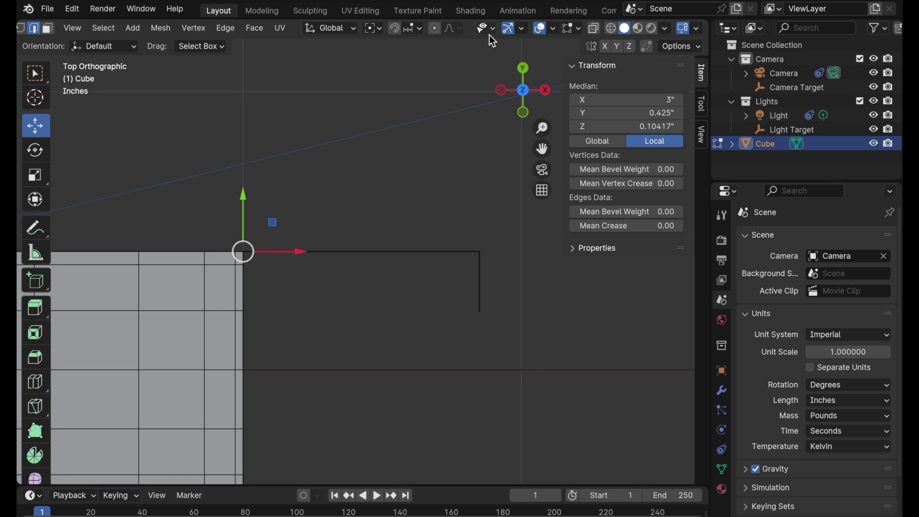
left_click(597, 30)
scroll(397, 216, "down", 2)
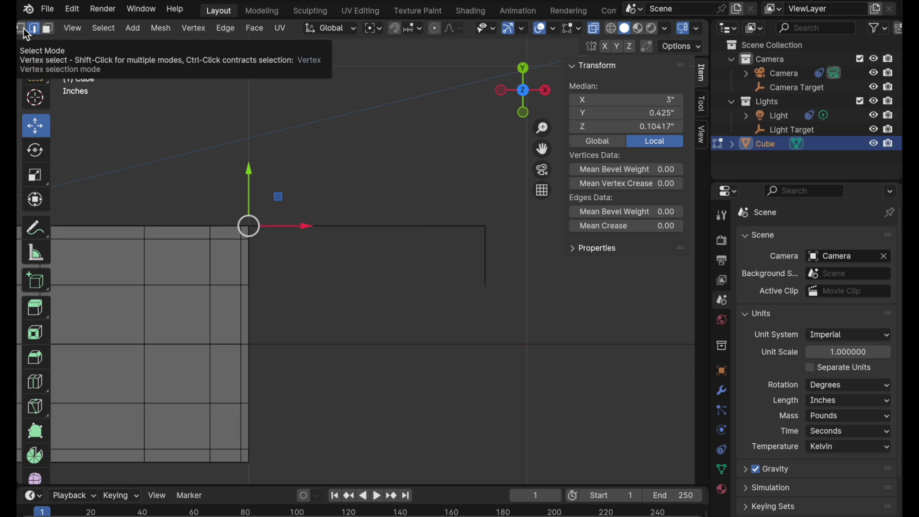
left_click(24, 28)
scroll(363, 209, "up", 2)
middle_click_drag(381, 176, 366, 181, "shift")
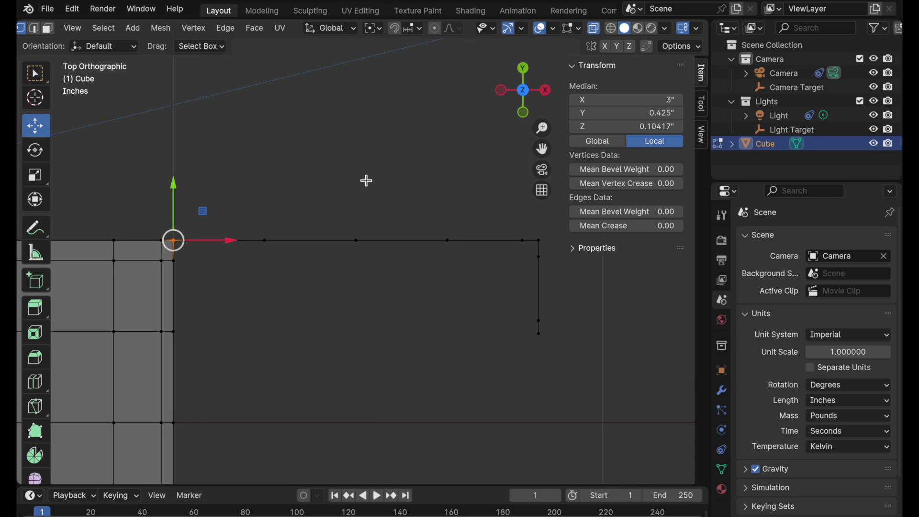
Bow the end flap outward in Y by moving progressively narrower groups of its vertex columns, with the middle column at about 0.452 inch.
left_click(306, 158)
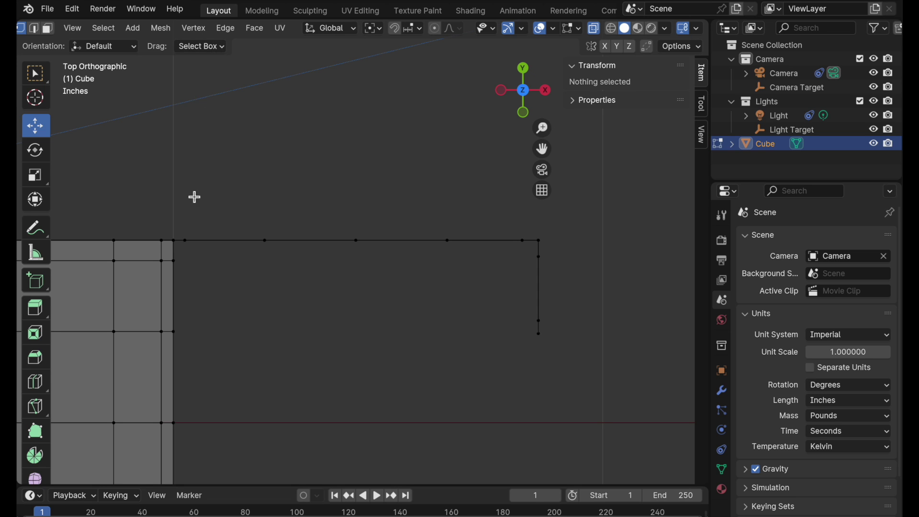
left_click_drag(183, 209, 527, 257)
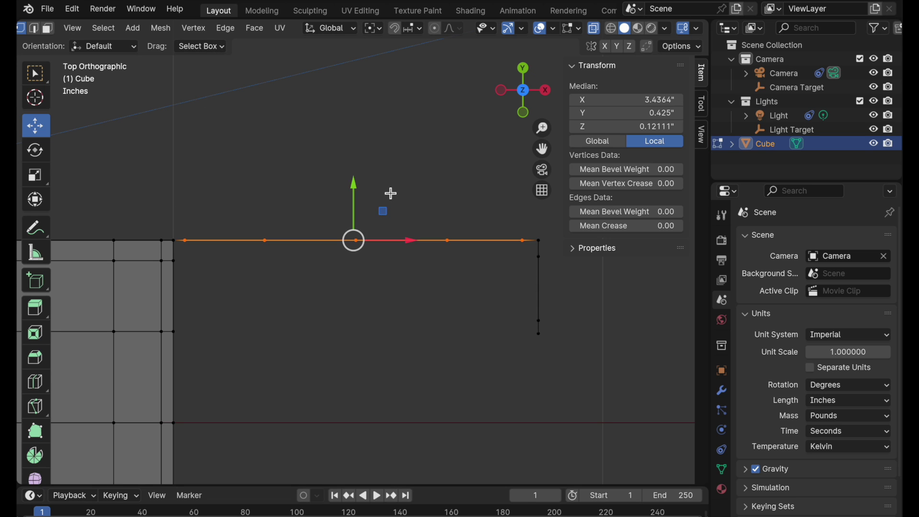
left_click_drag(356, 185, 356, 182)
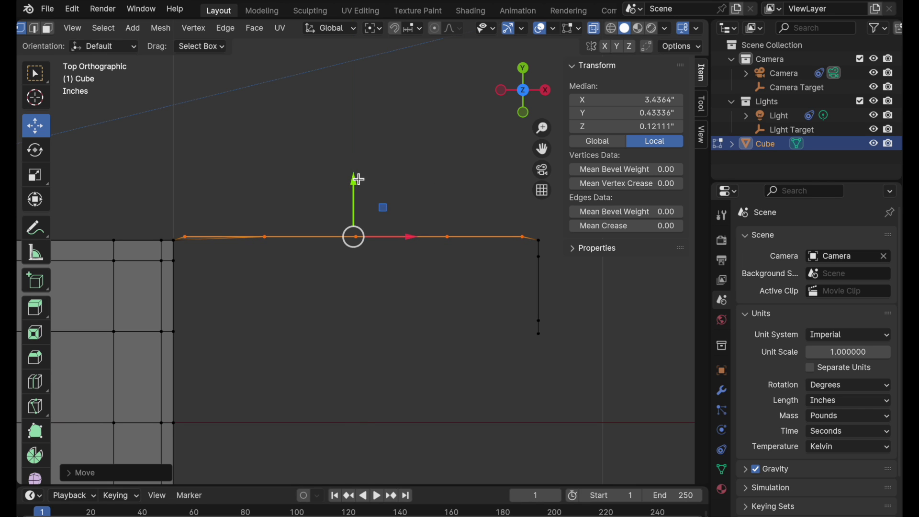
left_click_drag(244, 171, 486, 286)
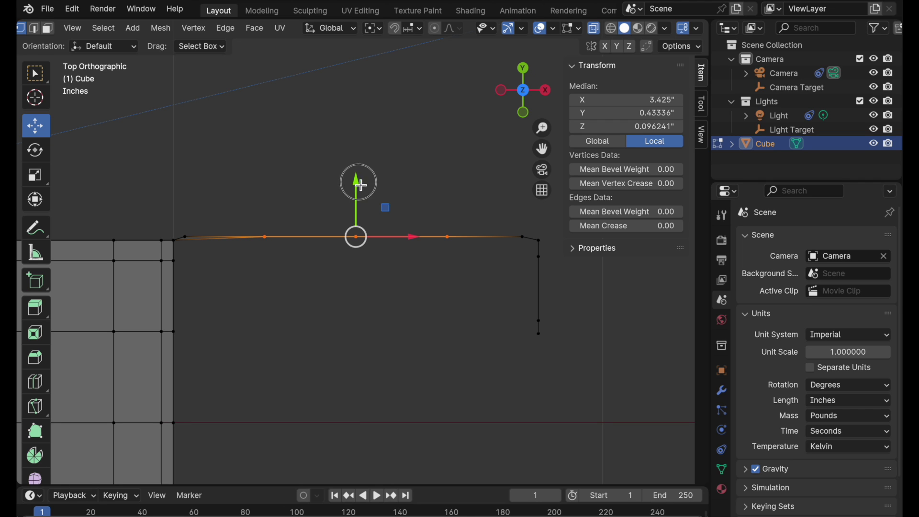
left_click_drag(359, 181, 363, 181)
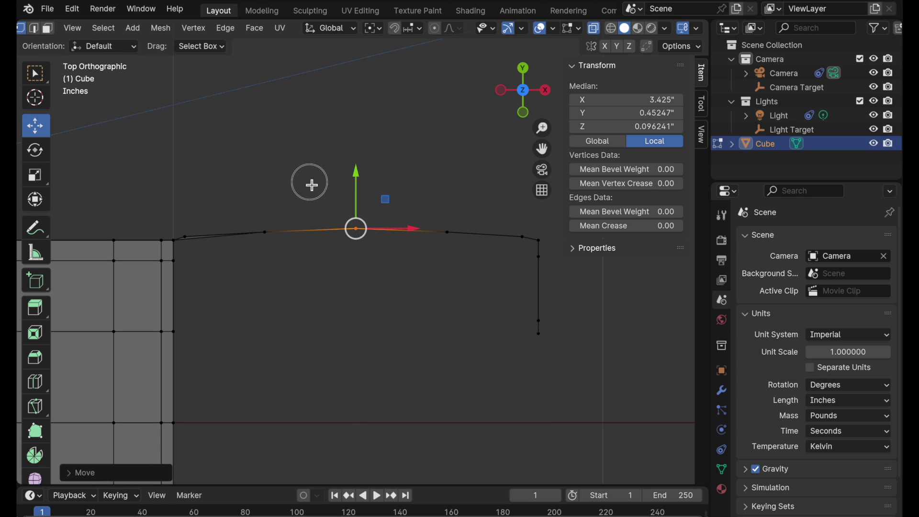
left_click(310, 182)
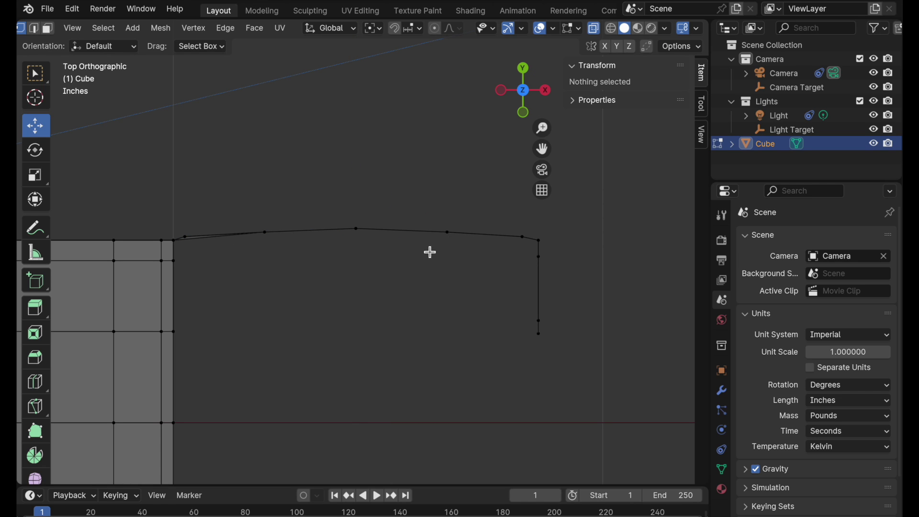
Smooth the flap's arc by raising the vertex columns on both sides of its middle to Y about 0.446 inch.
middle_click_drag(429, 250, 417, 283)
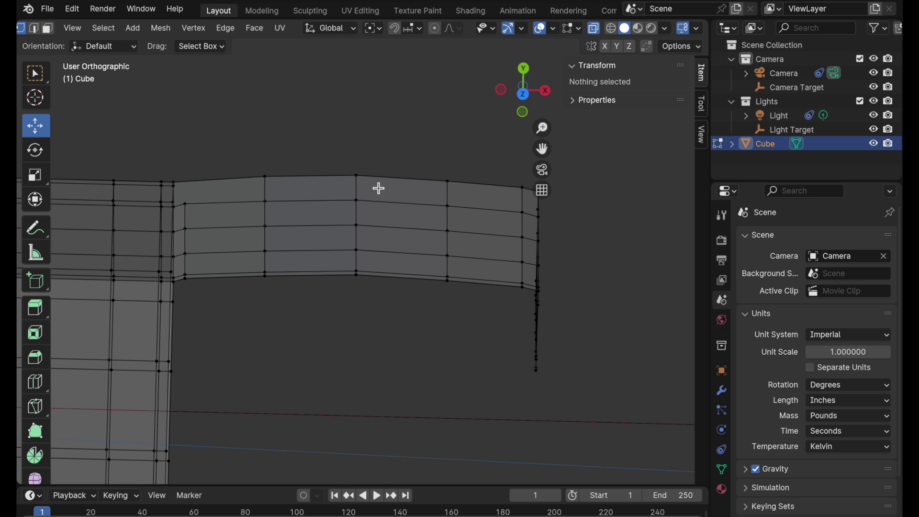
left_click(524, 90)
scroll(405, 229, "up", 1)
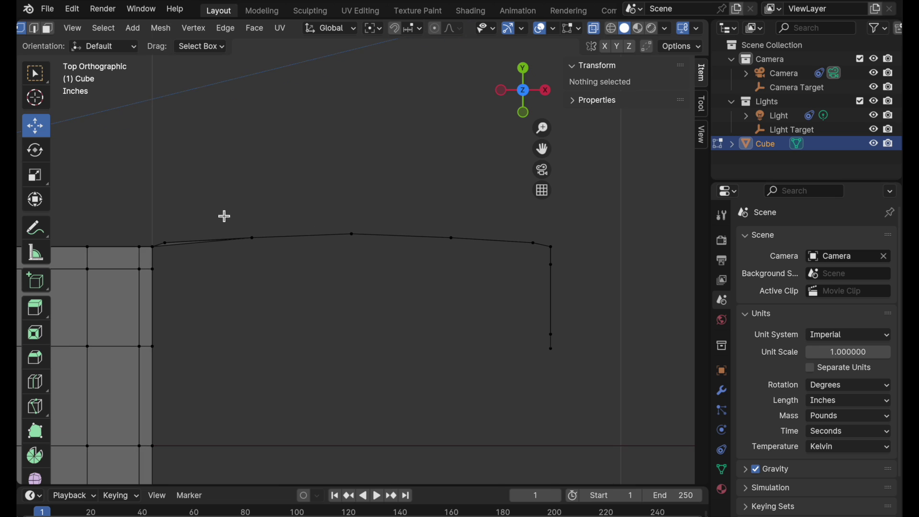
left_click_drag(223, 215, 273, 273)
left_click_drag(417, 205, 476, 286, "shift")
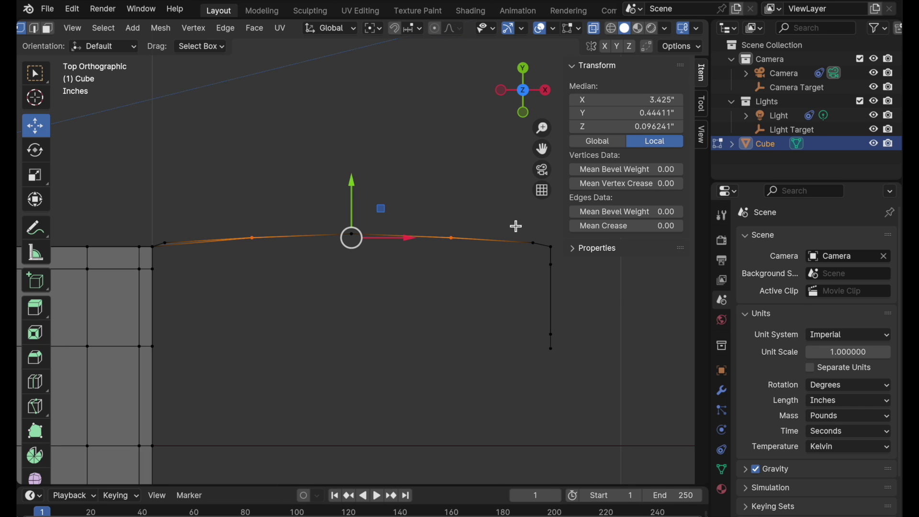
left_click_drag(352, 182, 357, 187)
left_click(429, 171)
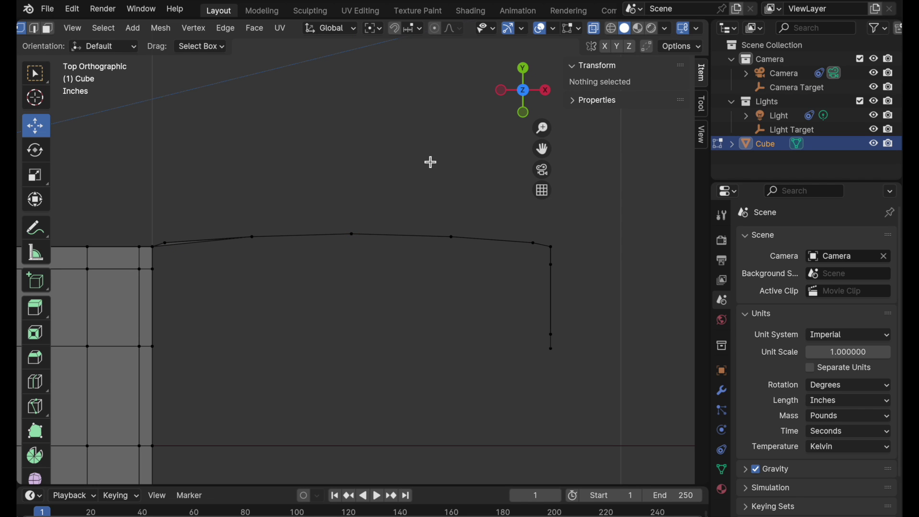
Select all vertices of the end flap and its tab, adding a hinge vertex on the box edge as the active one.
scroll(421, 191, "down", 5)
key("c")
key("Escape")
scroll(412, 238, "up", 3)
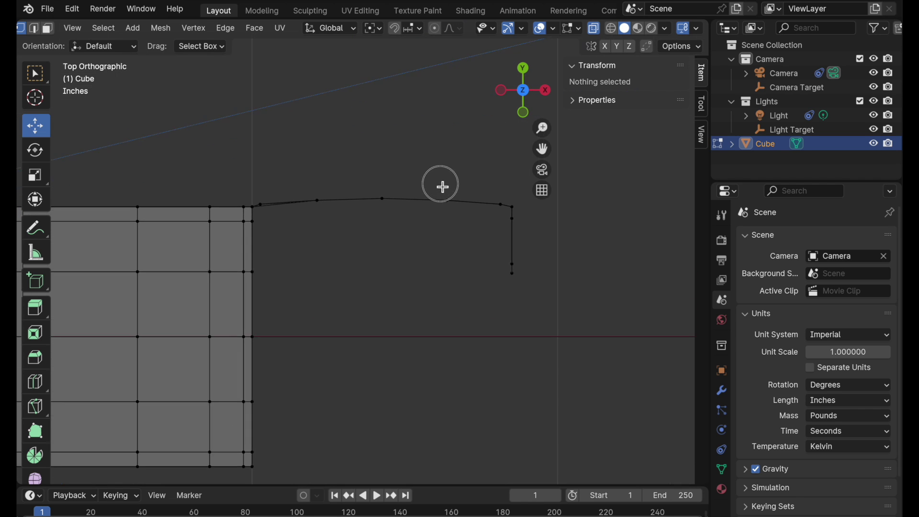
middle_click_drag(441, 185, 423, 209, "shift")
scroll(419, 242, "up", 1)
middle_click_drag(419, 241, 416, 226, "shift")
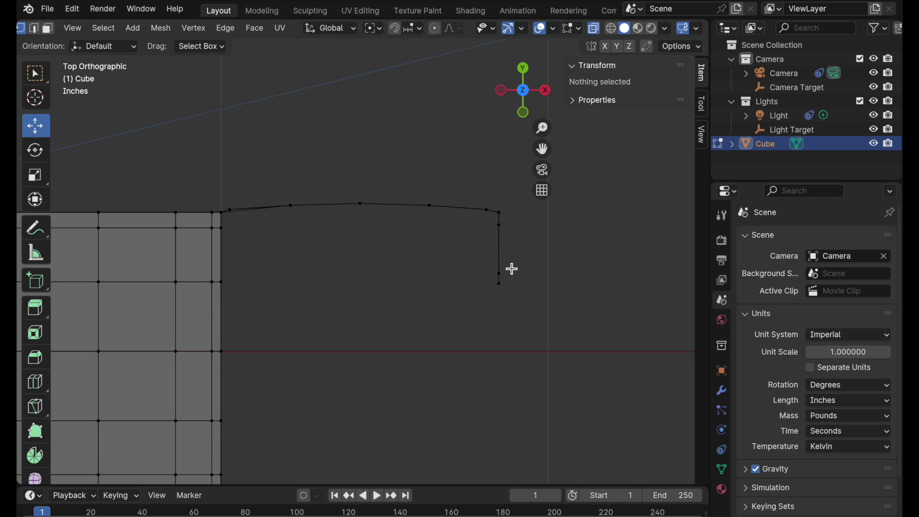
middle_click_drag(513, 266, 521, 227, "shift")
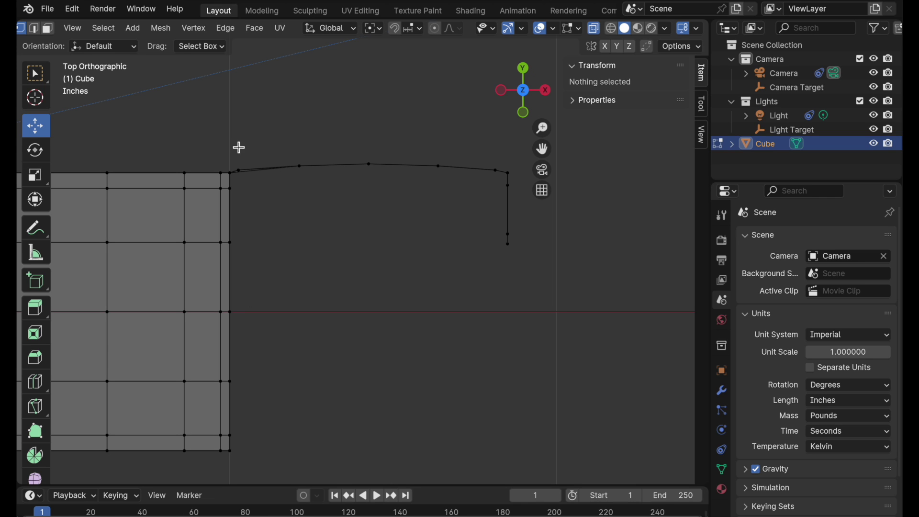
left_click_drag(233, 143, 551, 297)
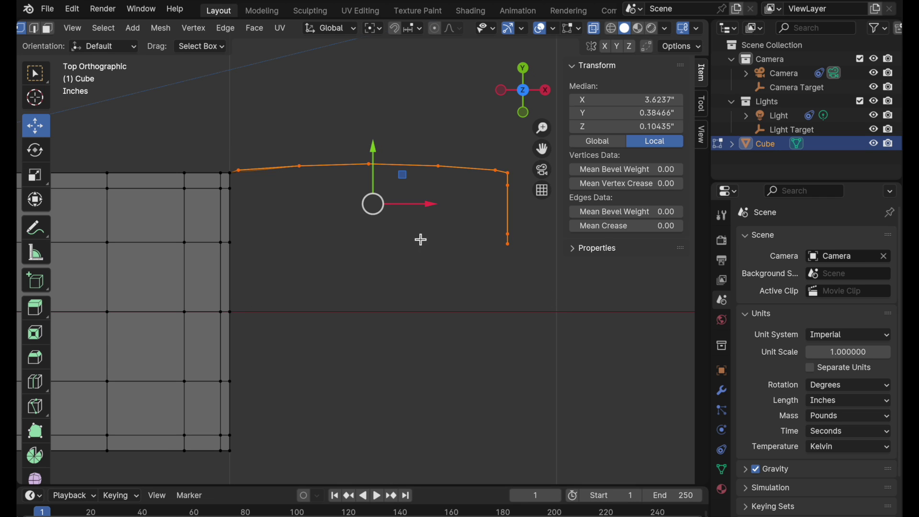
middle_click_drag(408, 240, 304, 202)
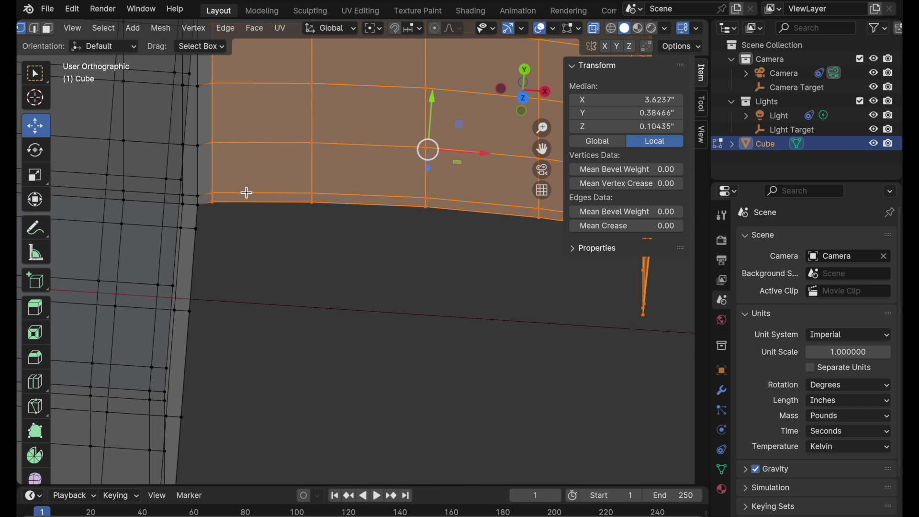
left_click(200, 197, "shift")
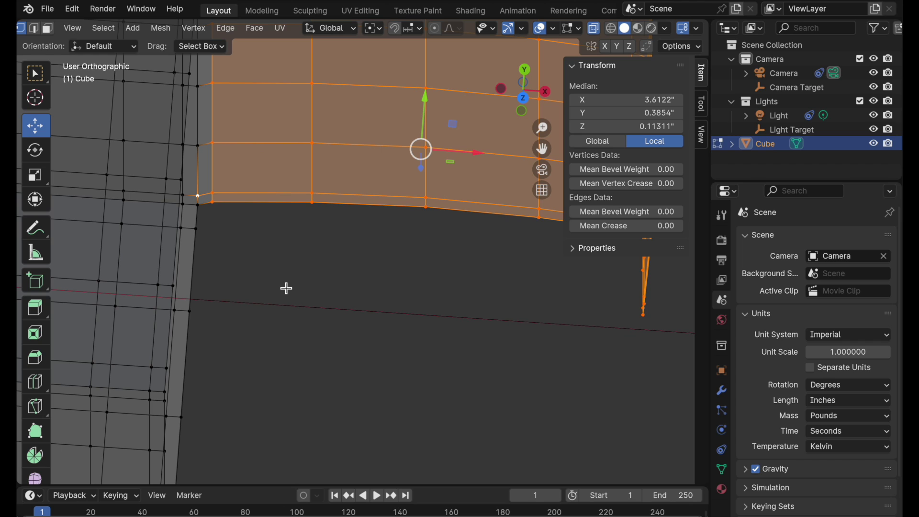
Set the pivot point to Active Element and scale the flap along X by about 0.979 from the hinge.
key("period")
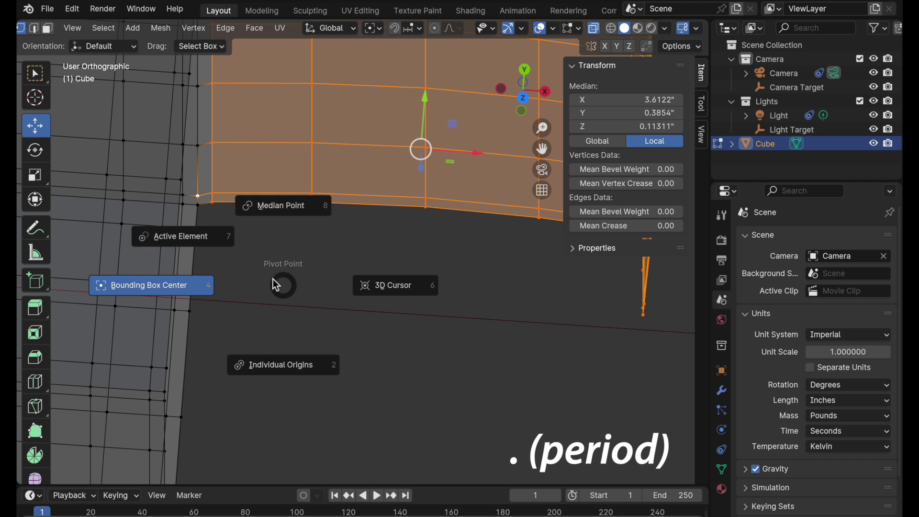
left_click(218, 238)
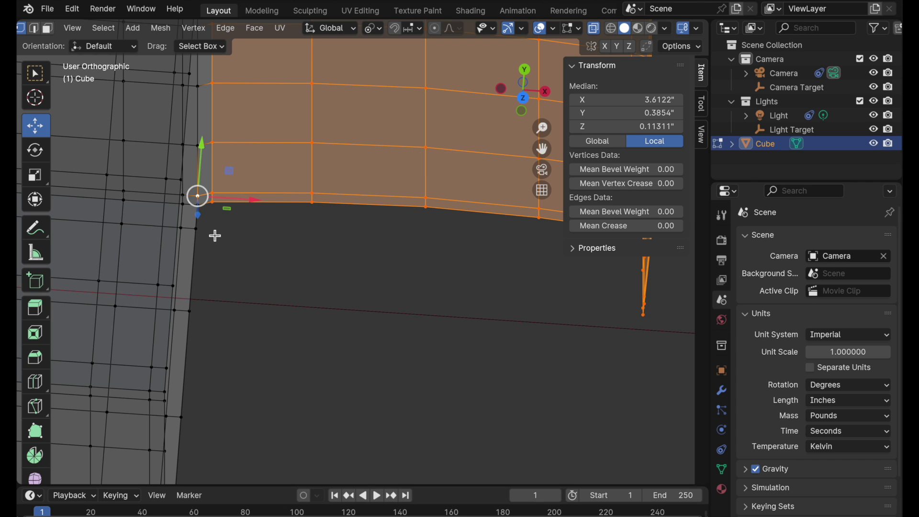
left_click(523, 98)
middle_click_drag(455, 161, 365, 254, "shift")
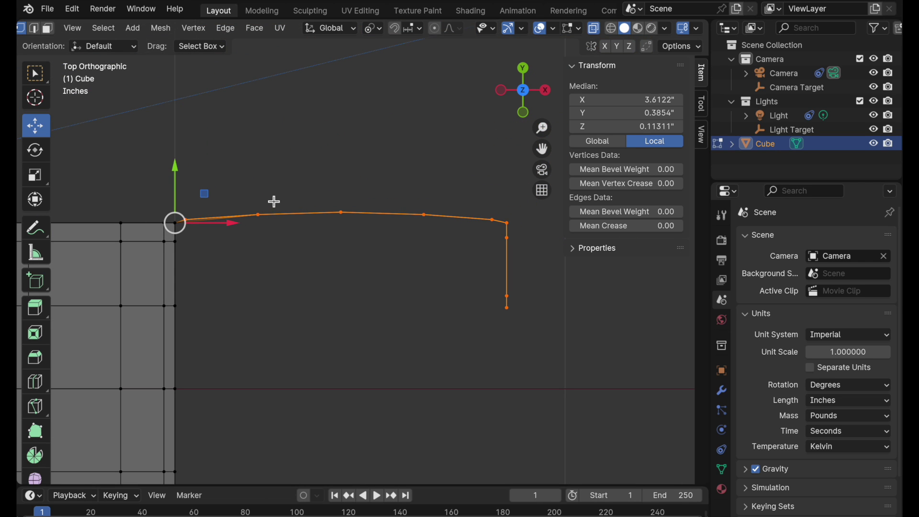
scroll(328, 195, "up", 2, "shift")
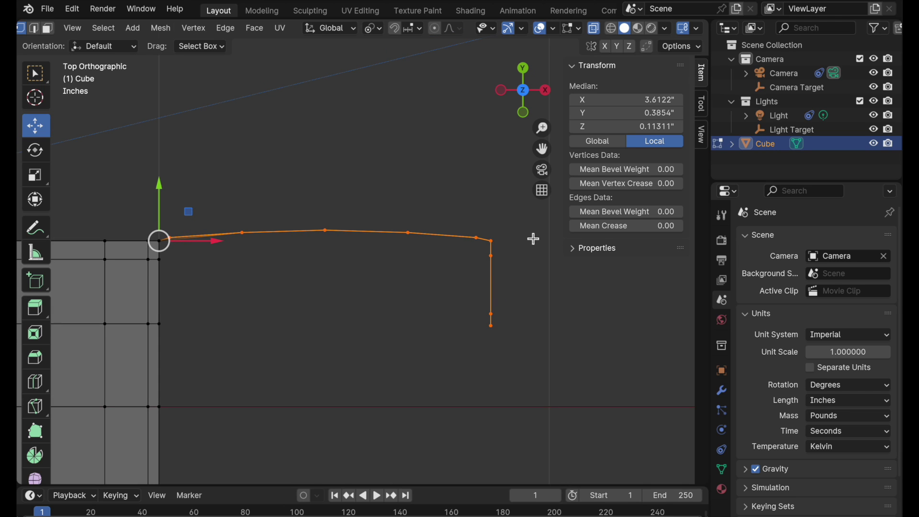
key("s")
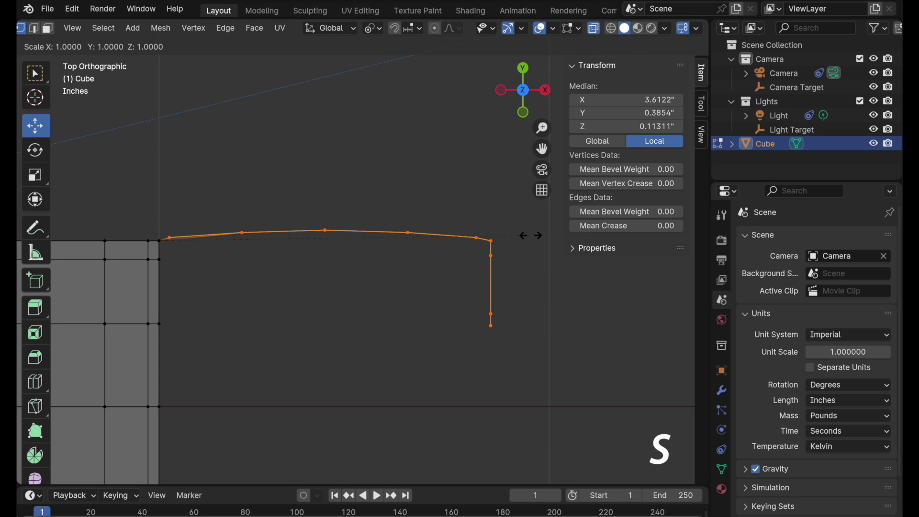
key("x")
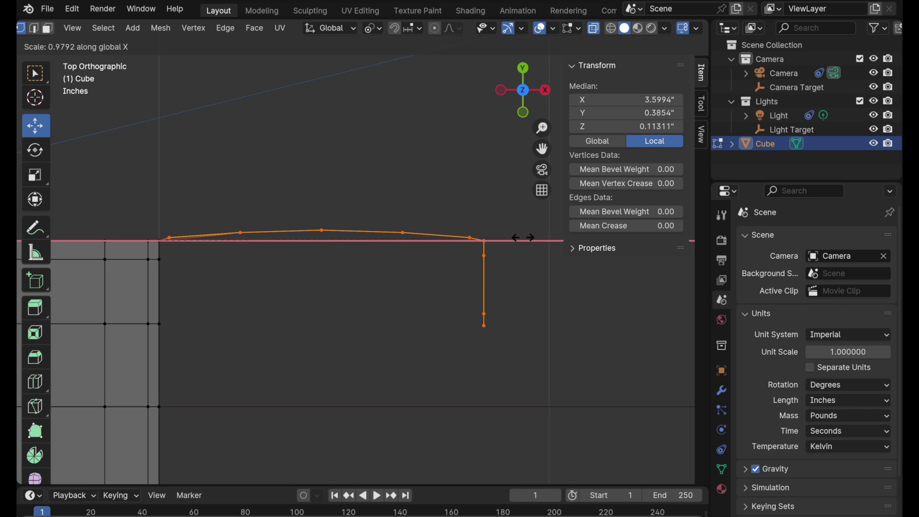
left_click(523, 238)
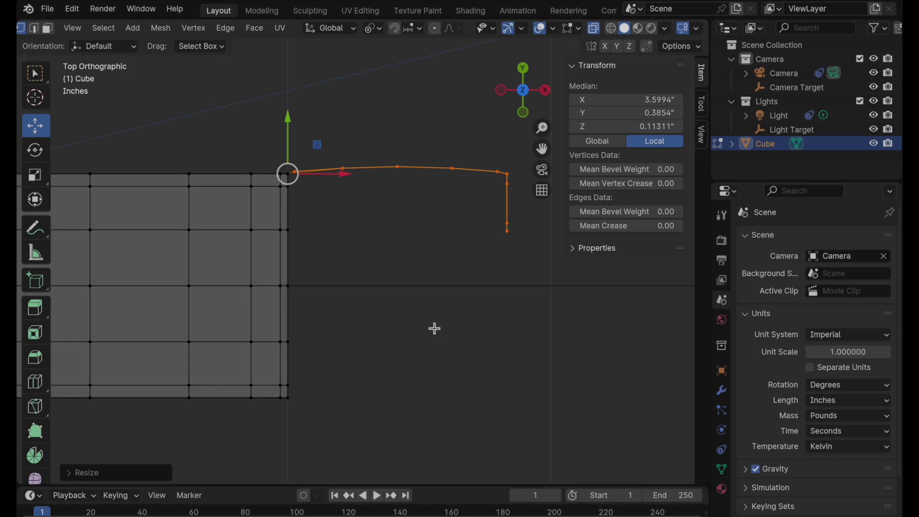
Turn off X-ray and, in edge selection, select the upper edge of the box's open end between the corner bevels.
middle_click_drag(435, 329, 431, 309)
left_click(453, 157)
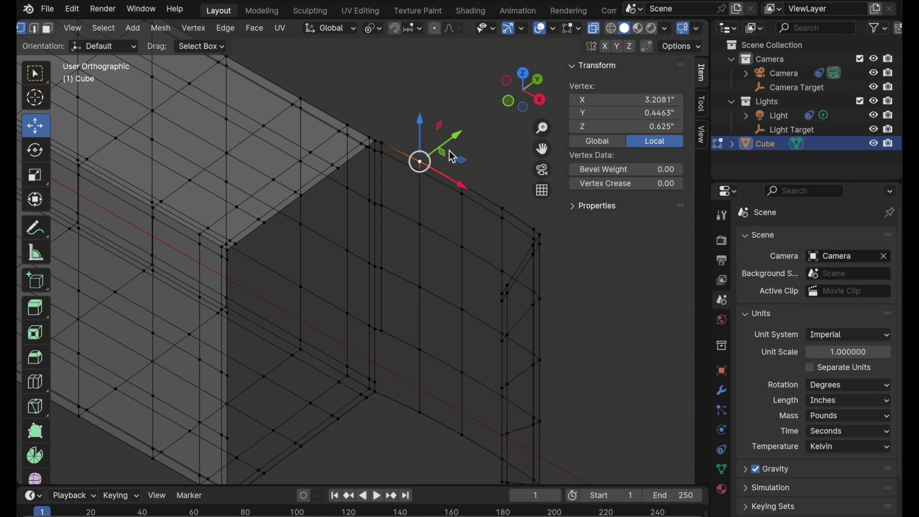
key("alt+z")
scroll(303, 220, "up", 5)
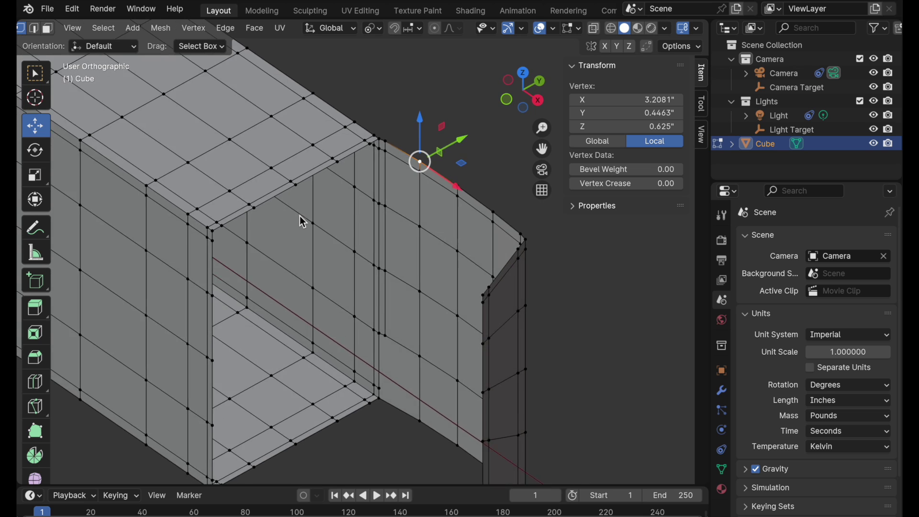
middle_click_drag(366, 139, 339, 159)
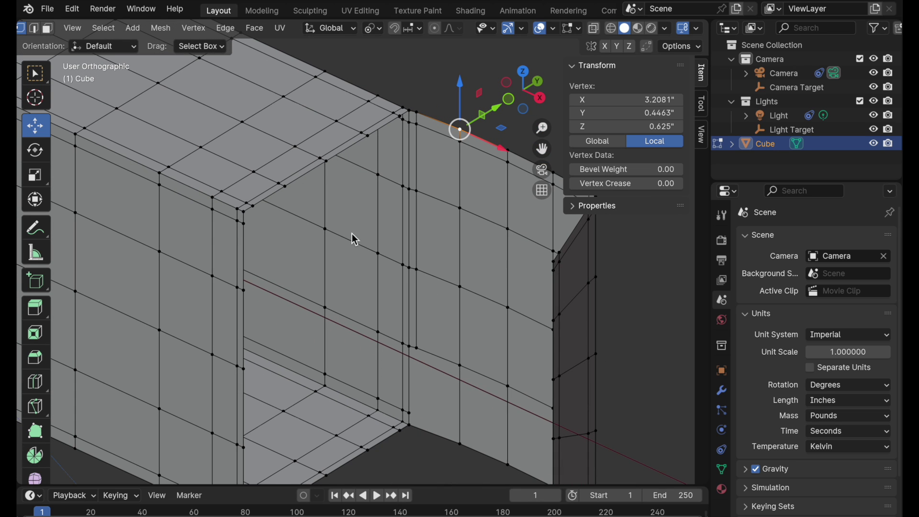
middle_click_drag(362, 140, 346, 177, "shift")
left_click(39, 31)
middle_click_drag(168, 101, 290, 181)
left_click(217, 270)
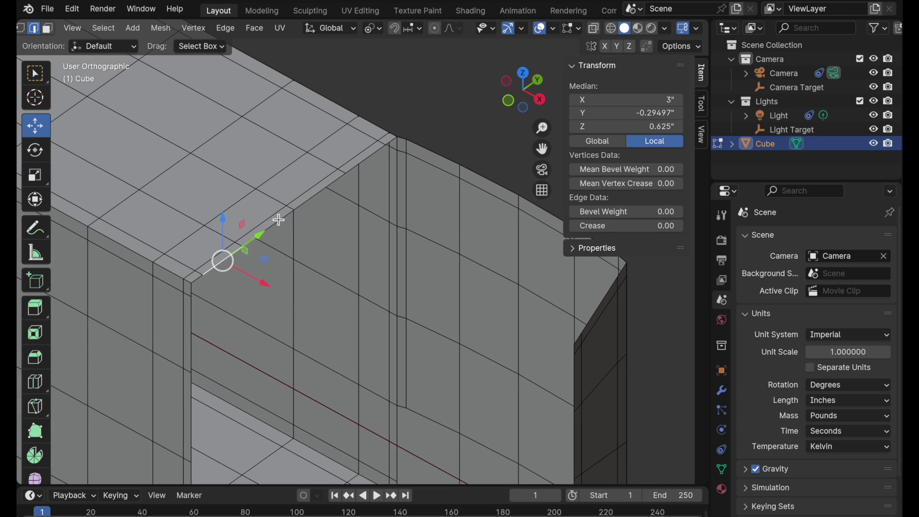
left_click_drag(274, 221, 412, 126)
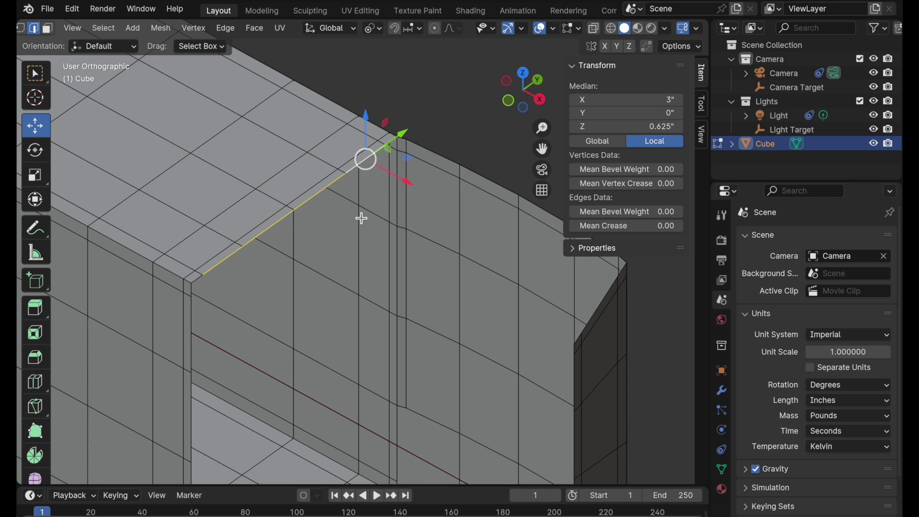
Extrude the selected upper edge along X by about 0.224 inch and repeat the extrusion once.
middle_click_drag(361, 215, 386, 220)
key("e")
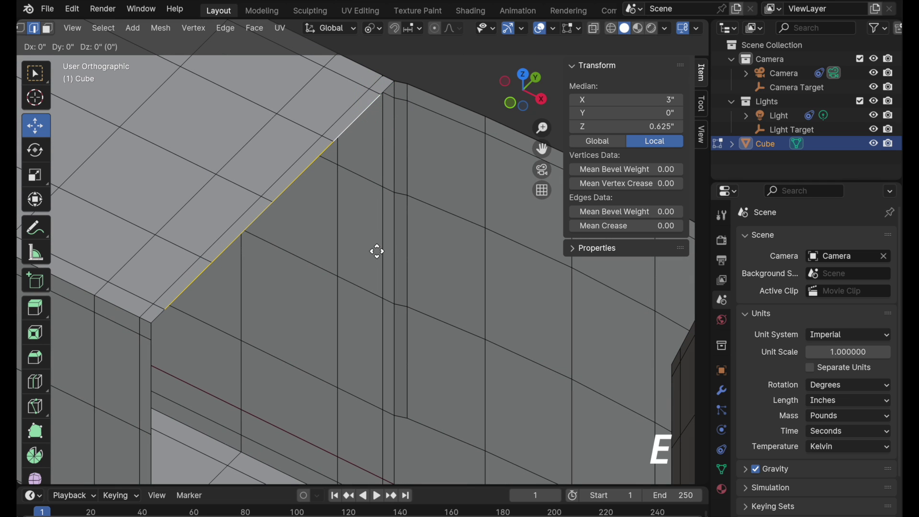
key("x")
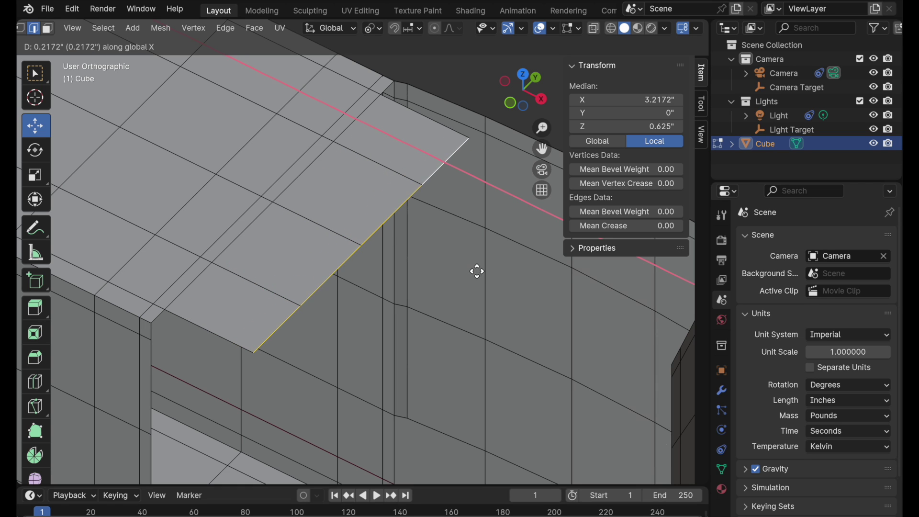
left_click(476, 268)
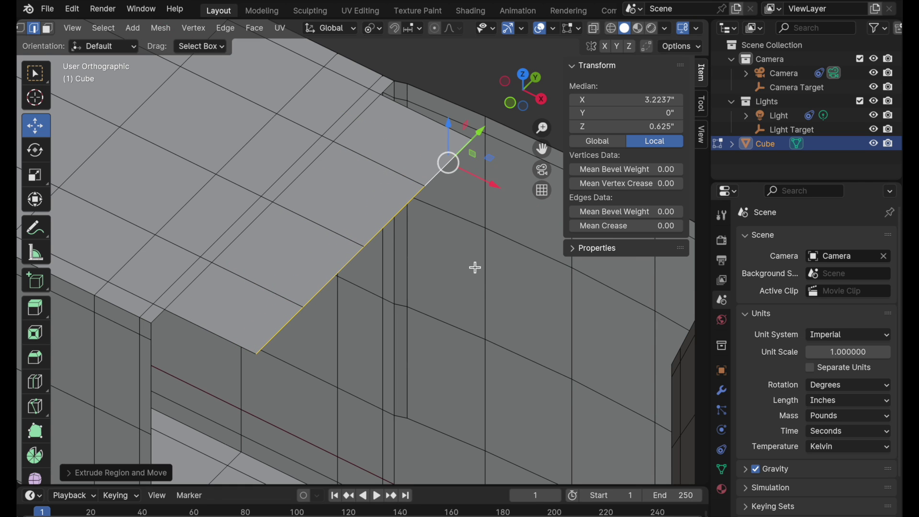
key("shift+r")
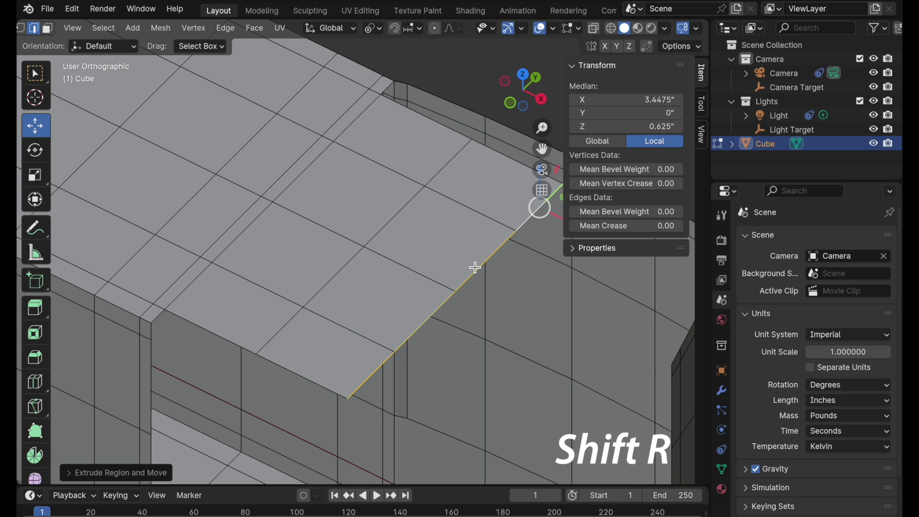
In vertex selection, make the outer edge's straight-side corner active and scale that edge along Y to a median Y of about 0.137 inch.
scroll(458, 289, "down", 1)
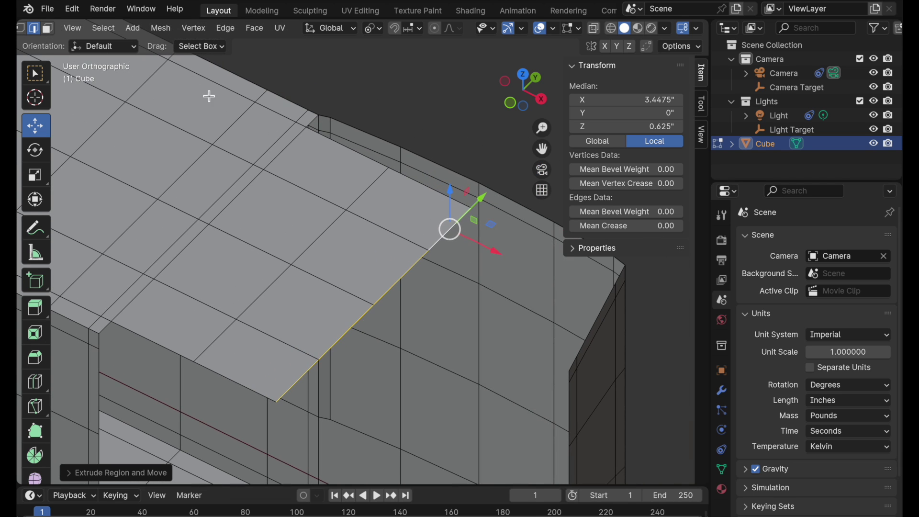
left_click(21, 28)
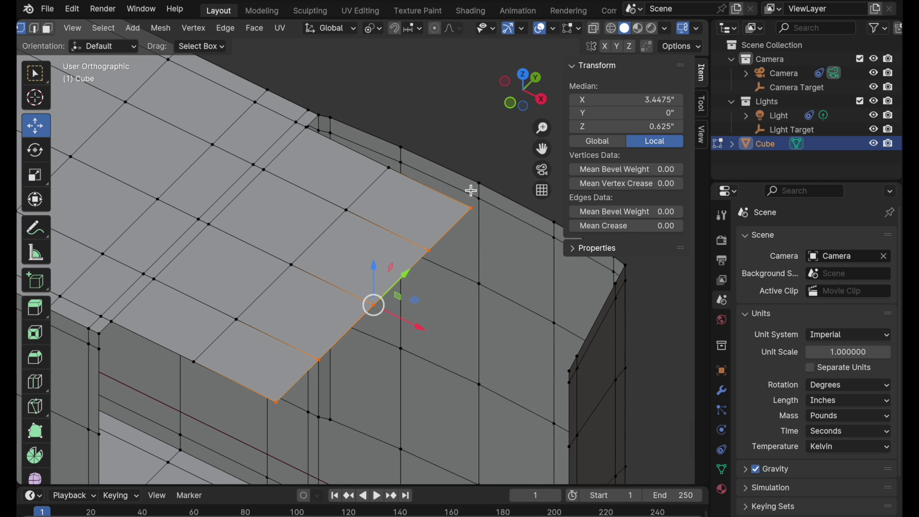
left_click(473, 208, "shift")
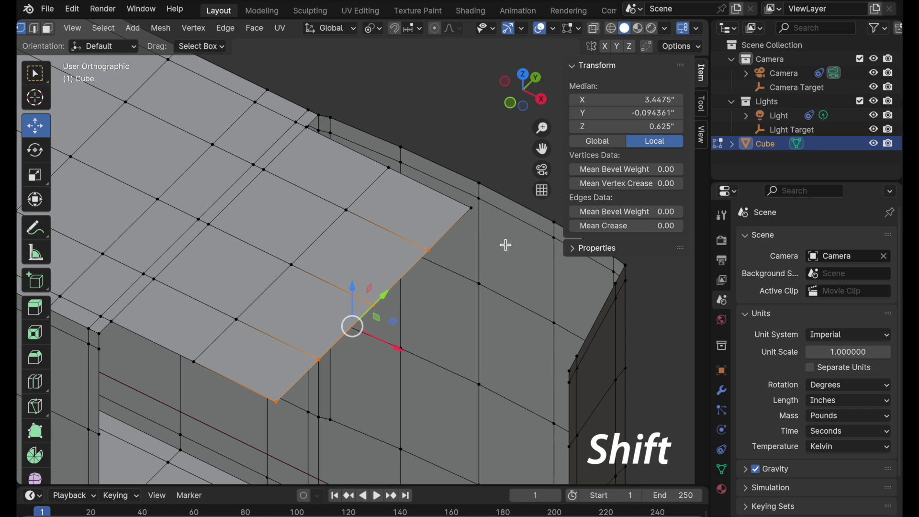
left_click(471, 209, "shift")
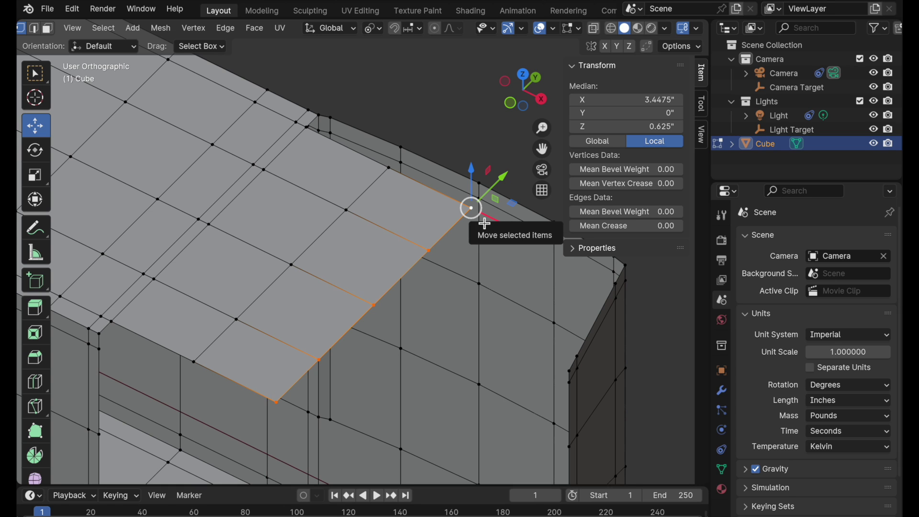
key("s")
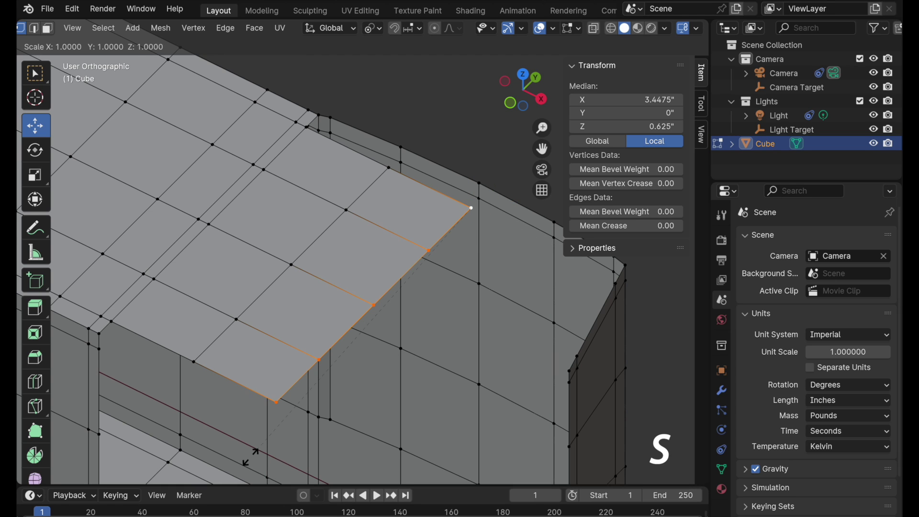
key("y")
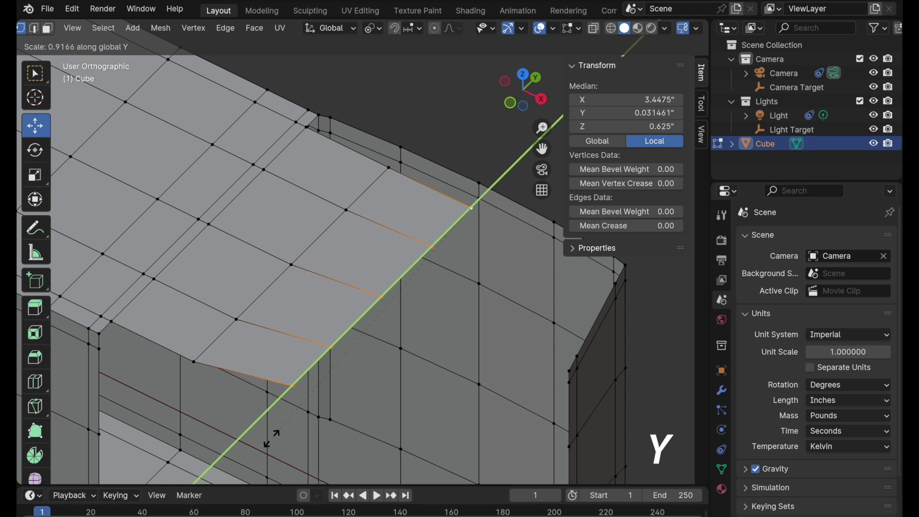
left_click(343, 377)
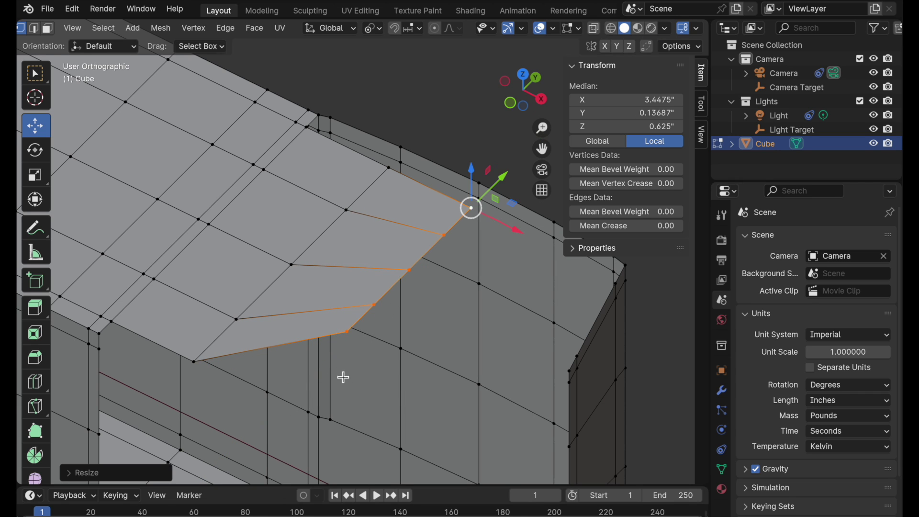
Select the flap's middle vertex row with its straight-side vertex active and scale it along Y by about 0.905.
left_click(369, 190)
left_click(367, 189, "alt")
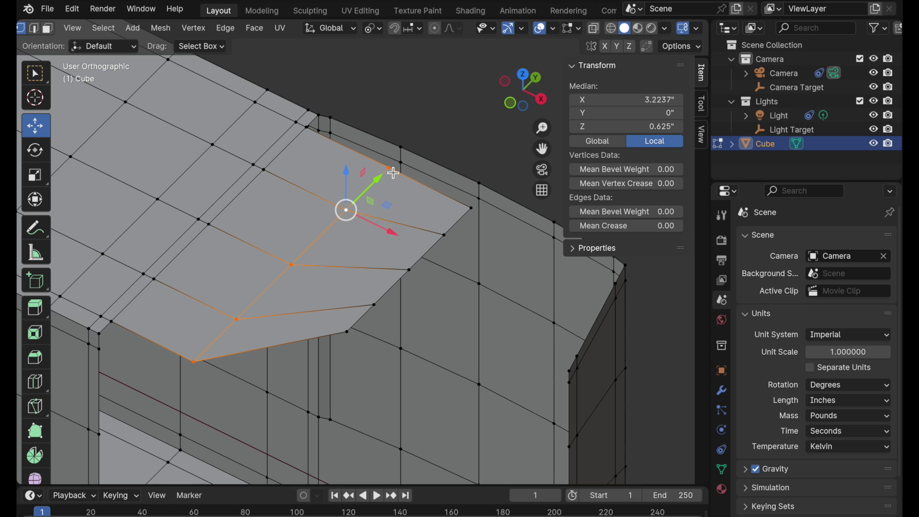
left_click_drag(393, 173, 390, 170)
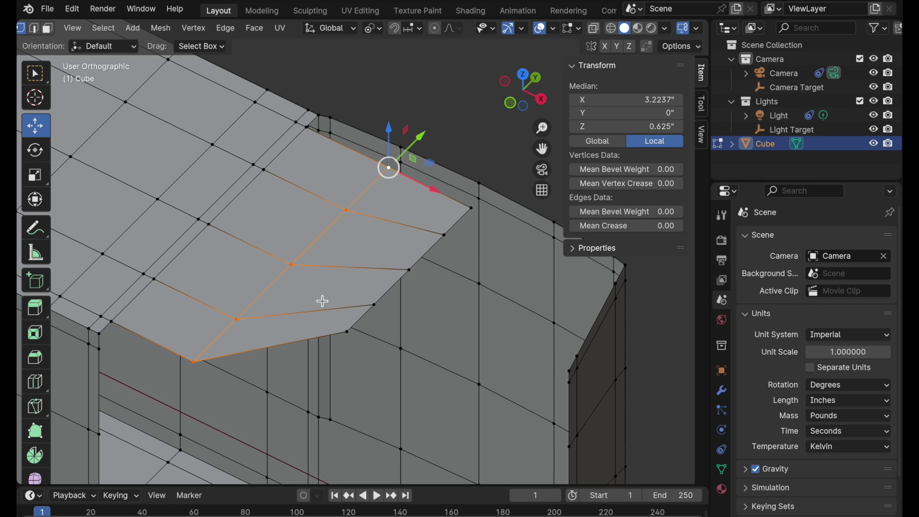
key("s")
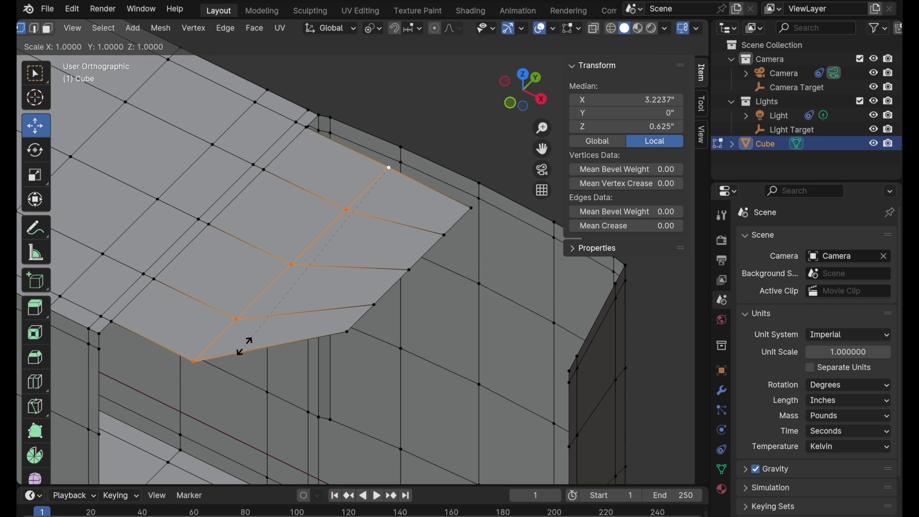
key("y")
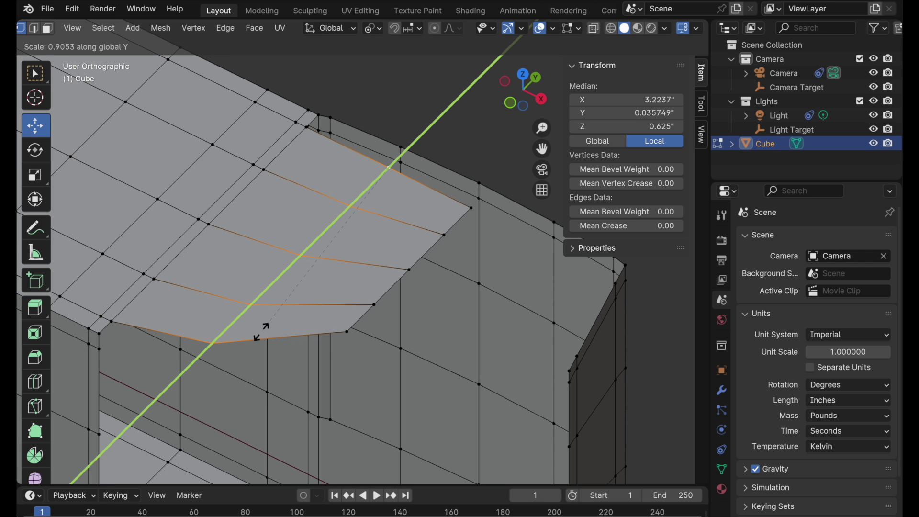
left_click(260, 331)
middle_click_drag(268, 330, 324, 318)
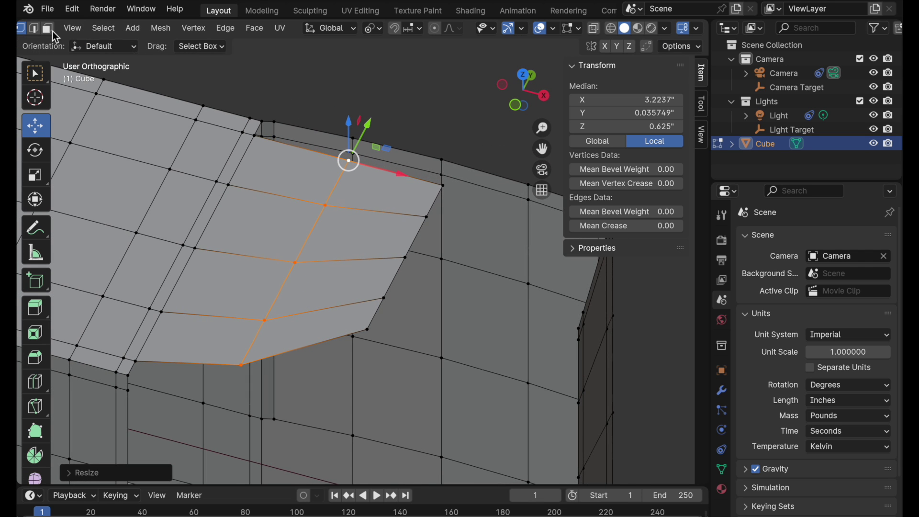
In edge selection, select the flap's outer edge and use Offset Edge Slide to add a support edge at about X 3.425 inch.
left_click(34, 28)
left_click(294, 262)
left_click(437, 207)
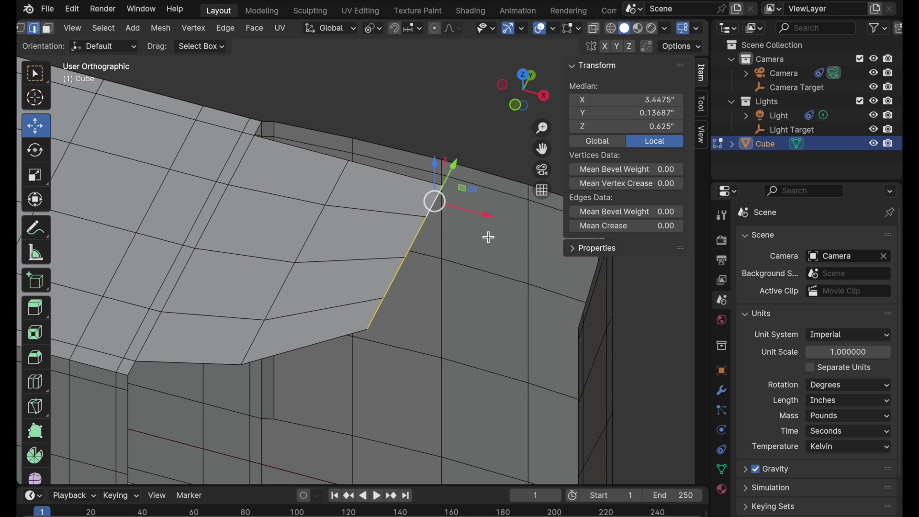
key("super+e")
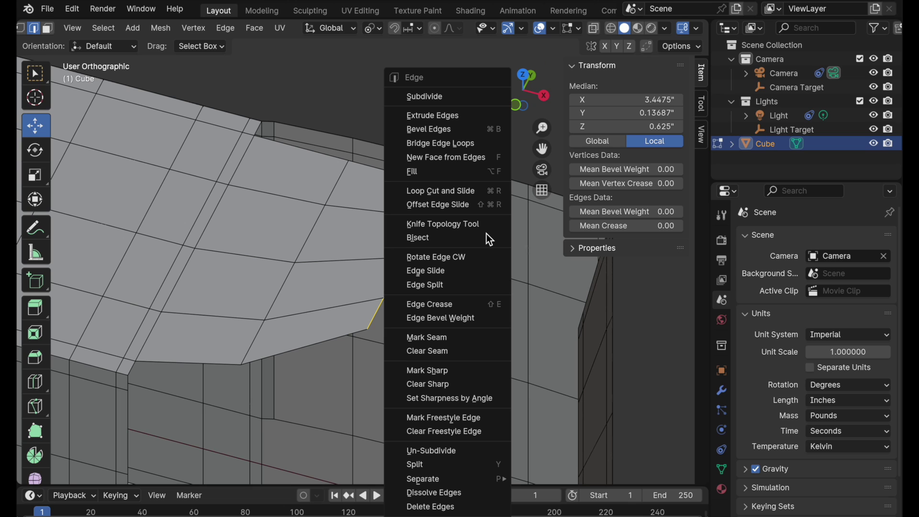
left_click(480, 205)
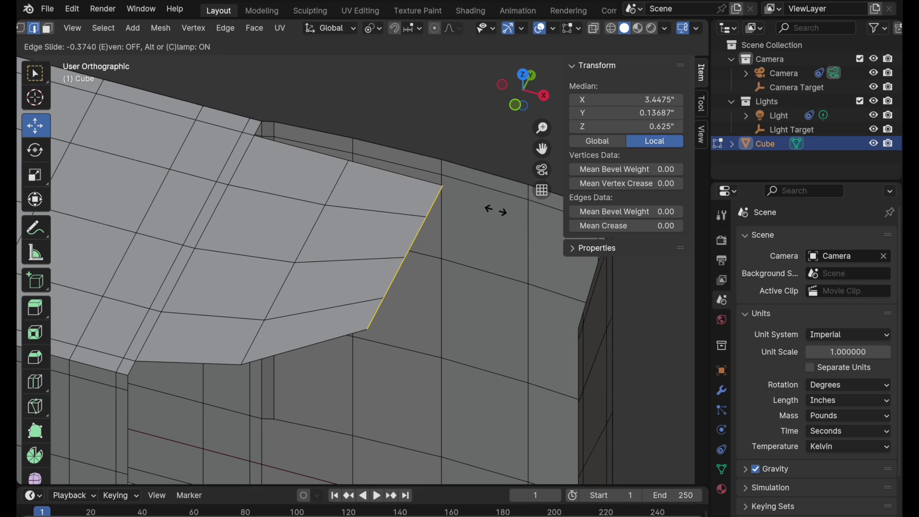
left_click(470, 215)
middle_click_drag(421, 287, 401, 346)
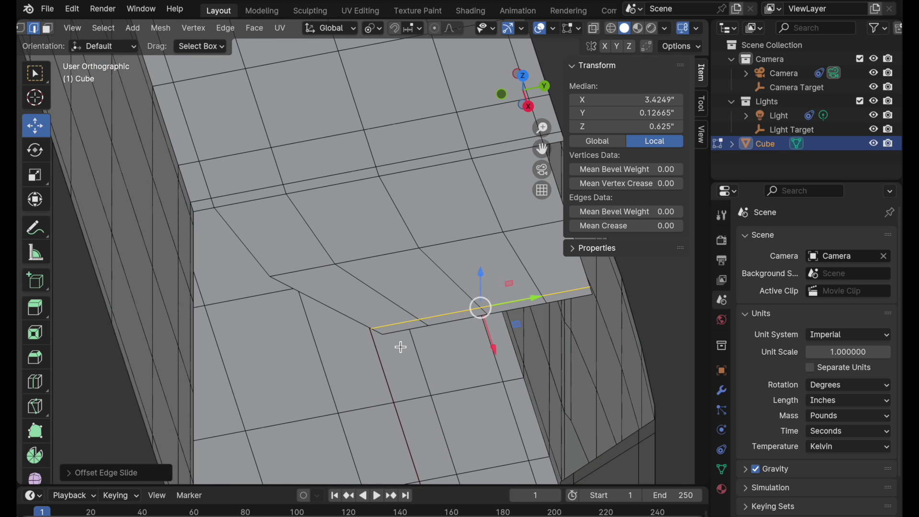
Select the edge loop across the middle of the flap and bevel it narrowly with 2 segments.
left_click(308, 270, "alt")
middle_click_drag(308, 270, 416, 301)
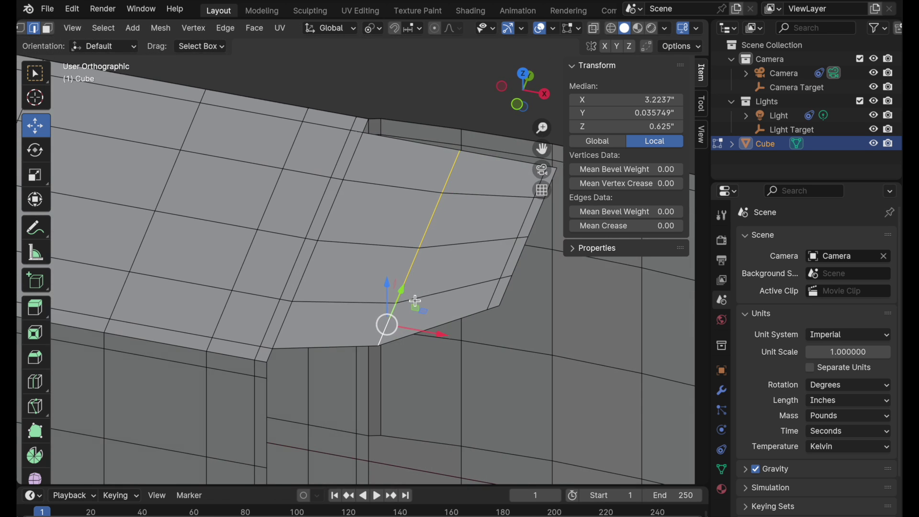
scroll(415, 300, "up", 2)
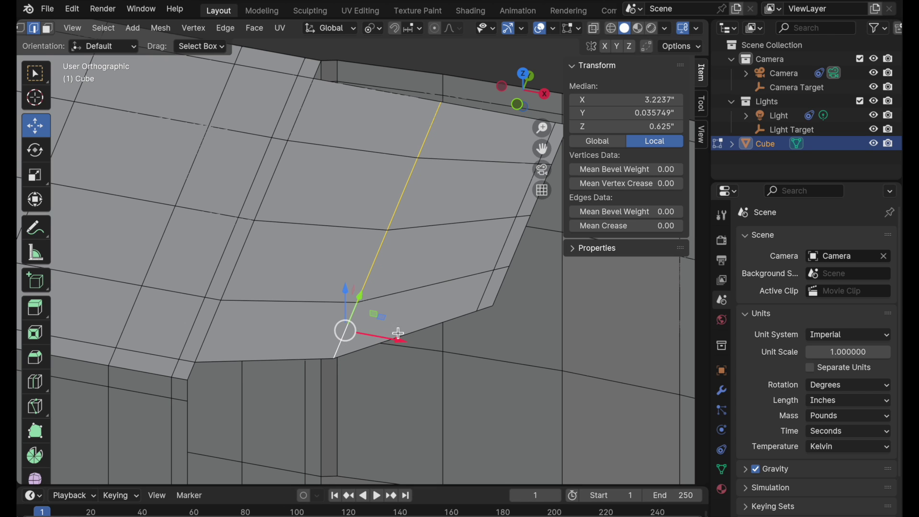
left_click(35, 357)
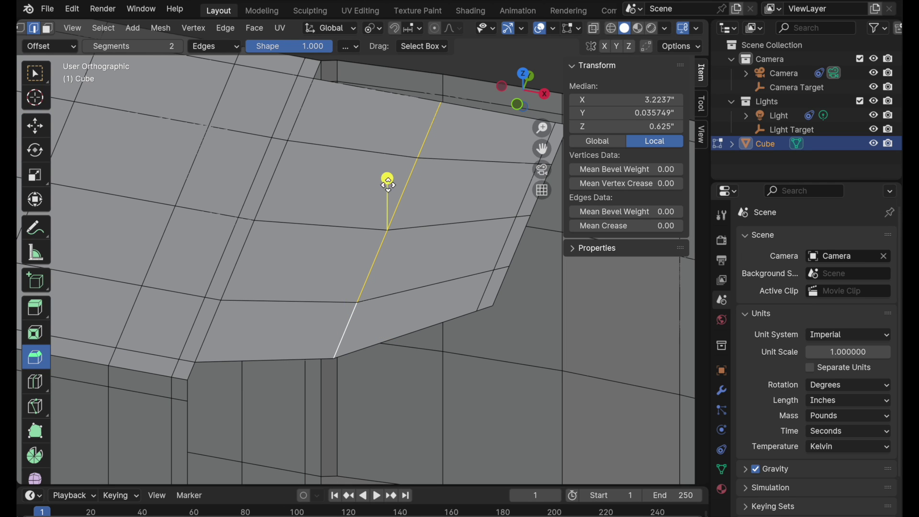
left_click_drag(387, 179, 387, 170)
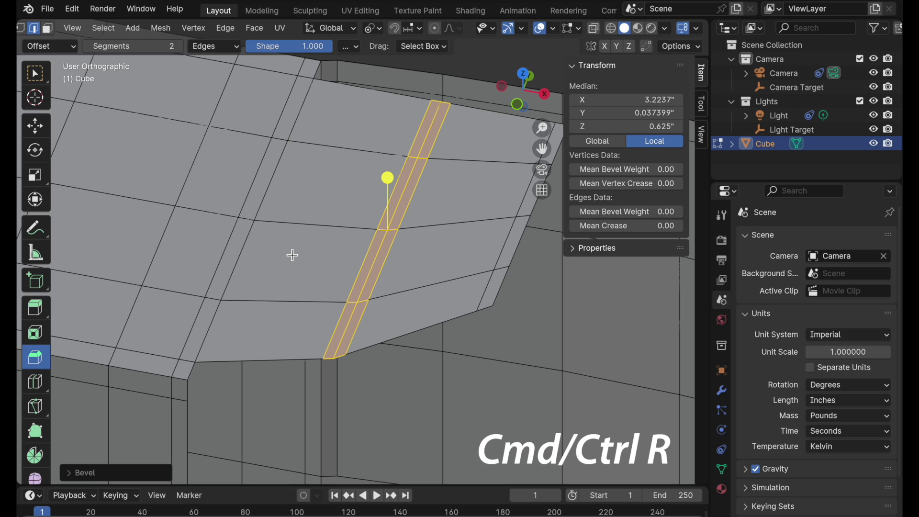
Add a loop cut across the inner half of the flap and slide it by about 0.809 toward the hinge.
key("ctrl+r")
left_click(315, 222)
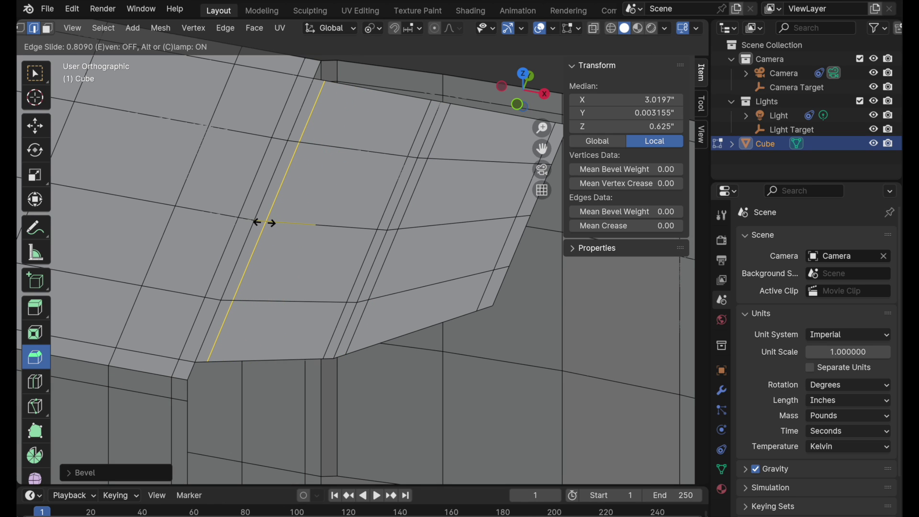
left_click(265, 223)
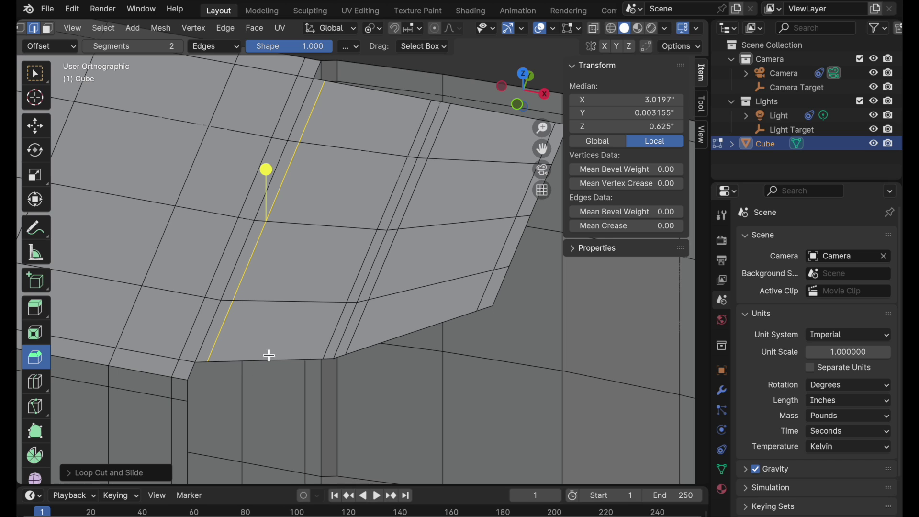
Select the flap's angled side edge from tip to hinge and offset a support edge inward to a median Y of about -0.249 inch.
key("c")
left_click(489, 310)
key("Escape")
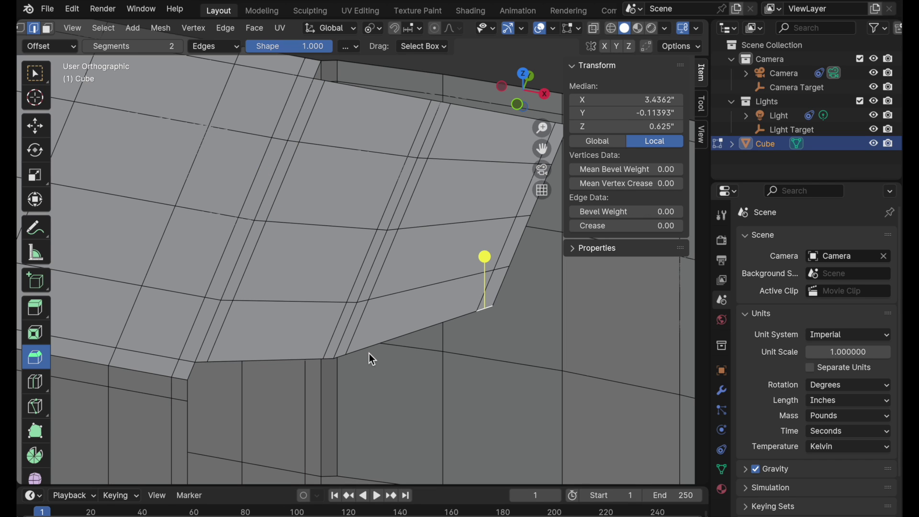
left_click(202, 363, "ctrl")
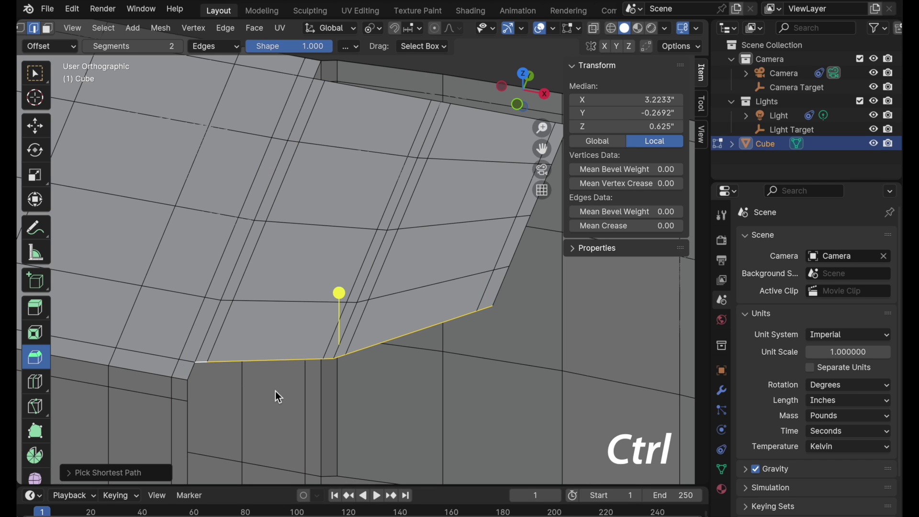
middle_click_drag(283, 397, 333, 298)
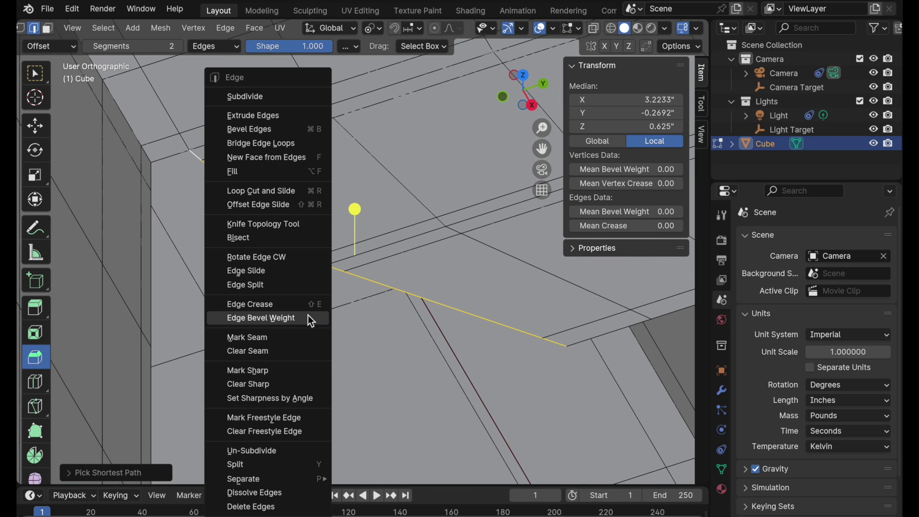
left_click(306, 208)
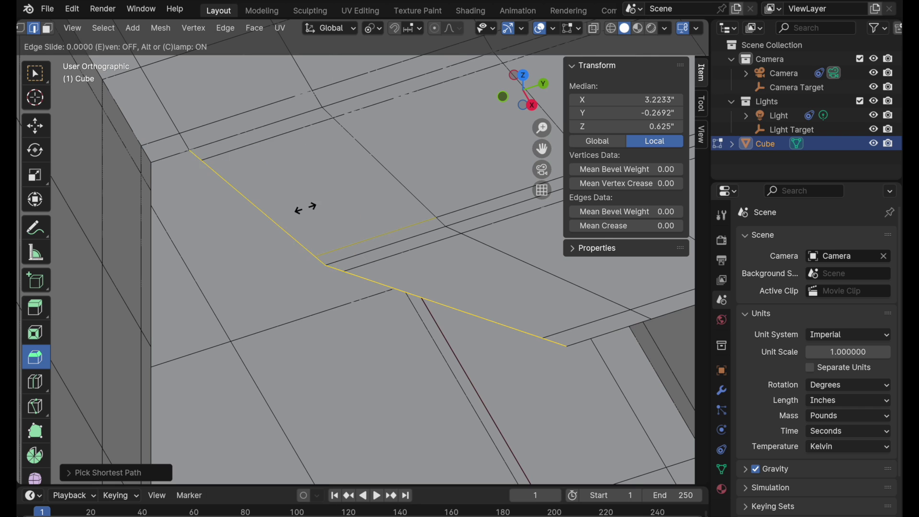
left_click(323, 227)
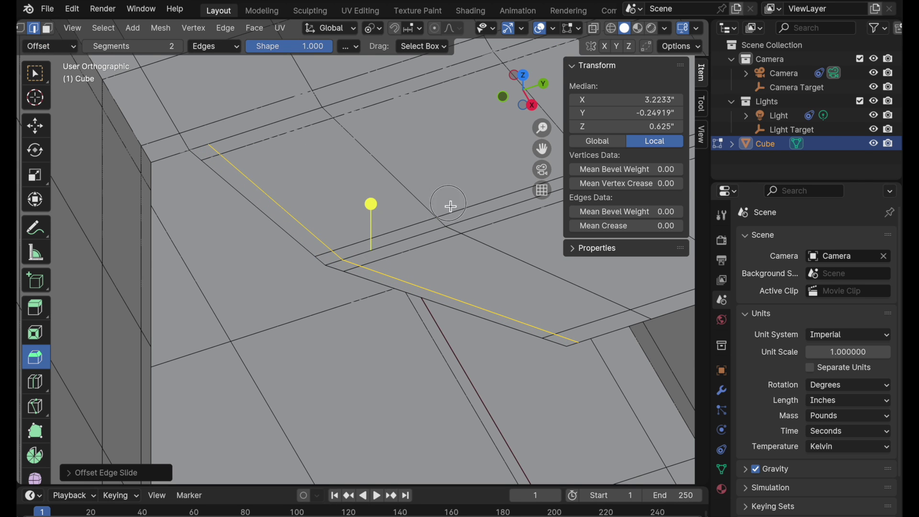
Select the flap's straight side edge from hinge to tip and offset a support edge inward to a median Y of about 0.357 inch.
middle_click_drag(451, 206, 358, 222)
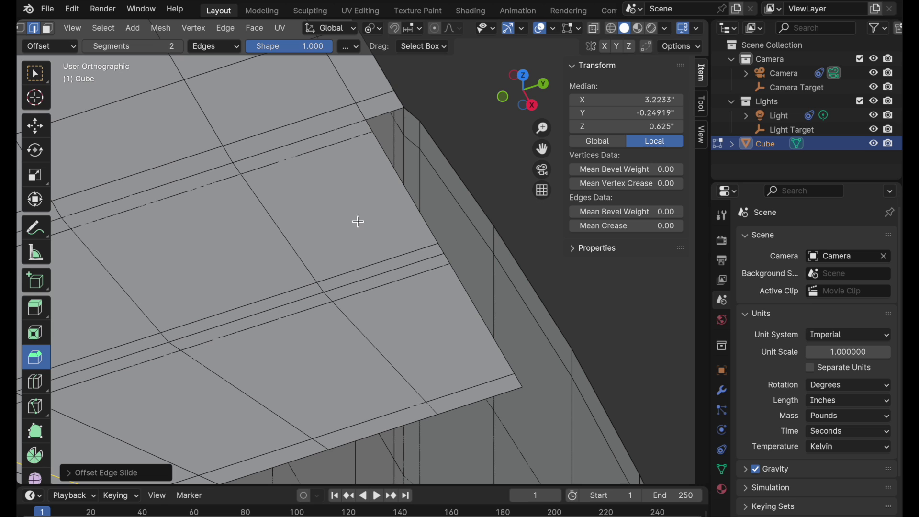
left_click(371, 127)
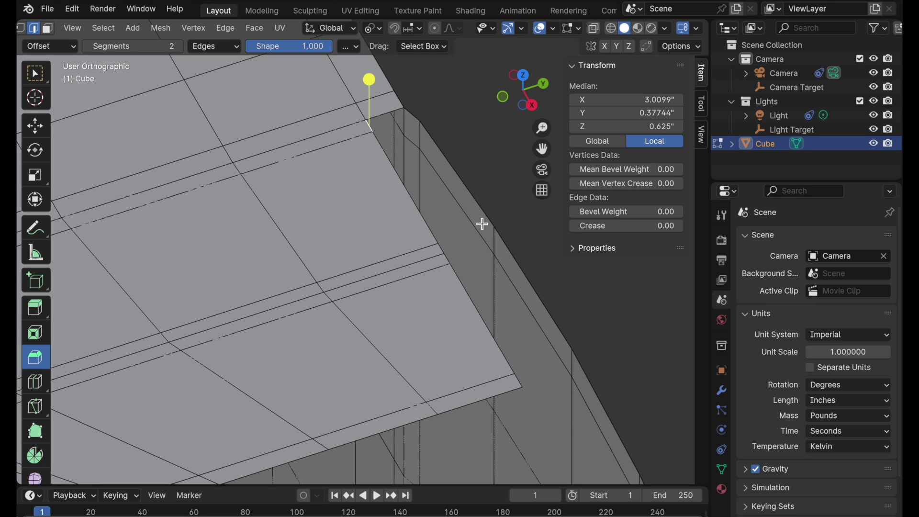
left_click(523, 383, "ctrl")
key("ctrl+e")
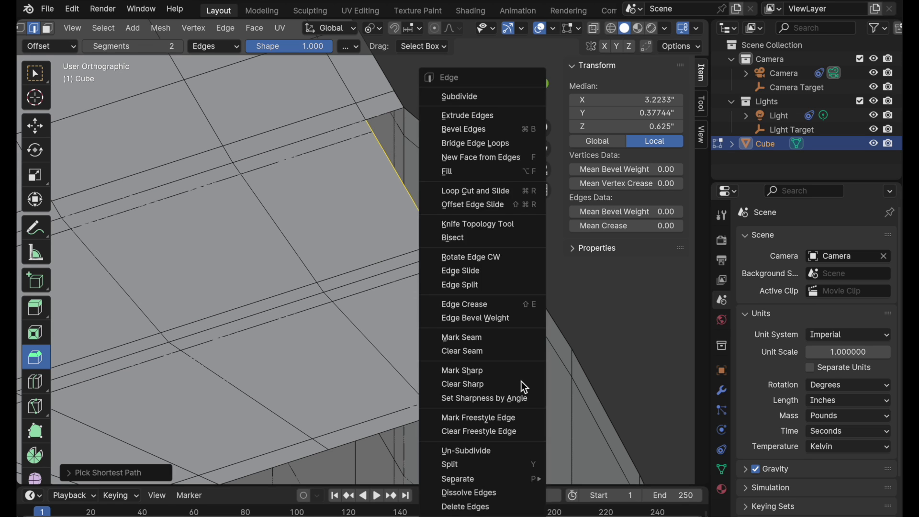
left_click(493, 203)
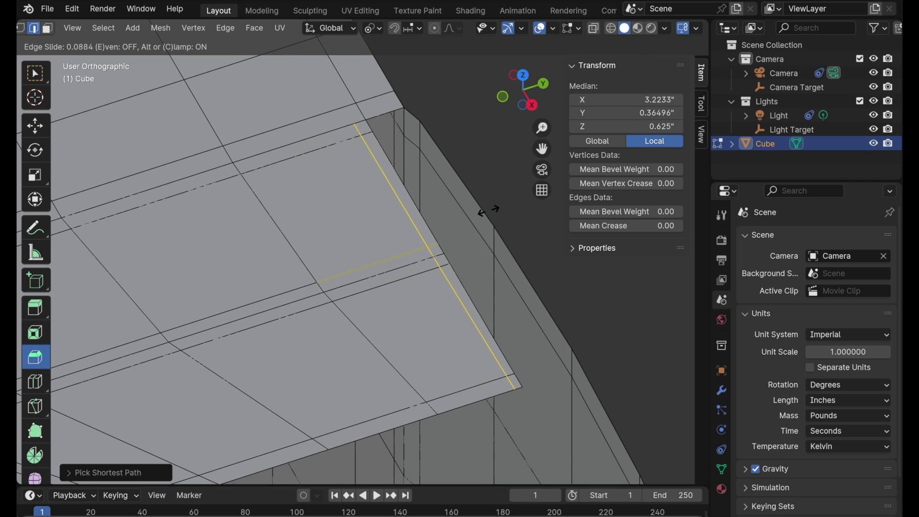
left_click(487, 212)
Knife-cut a V around the hinge corner on the flap's straight side, from the support edge's end via the adjacent loop to the box edge.
middle_click_drag(425, 169, 441, 222, "shift")
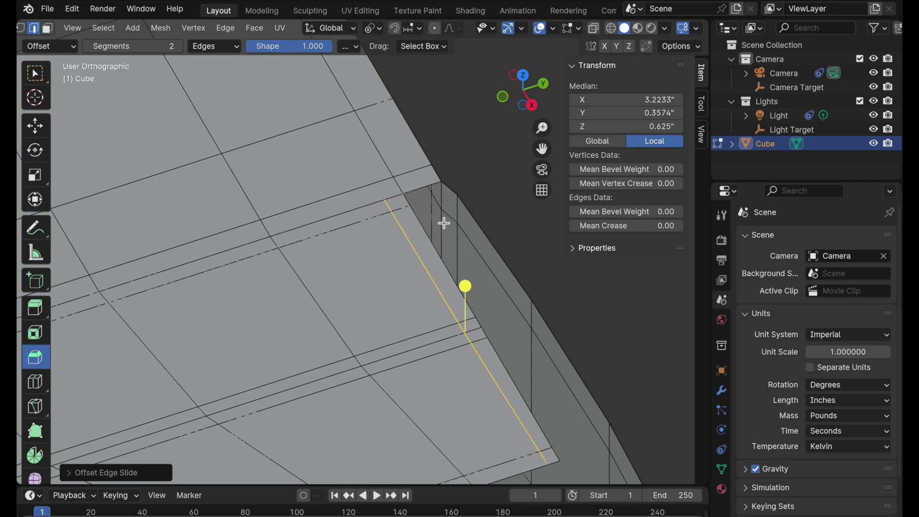
middle_click_drag(396, 180, 333, 222)
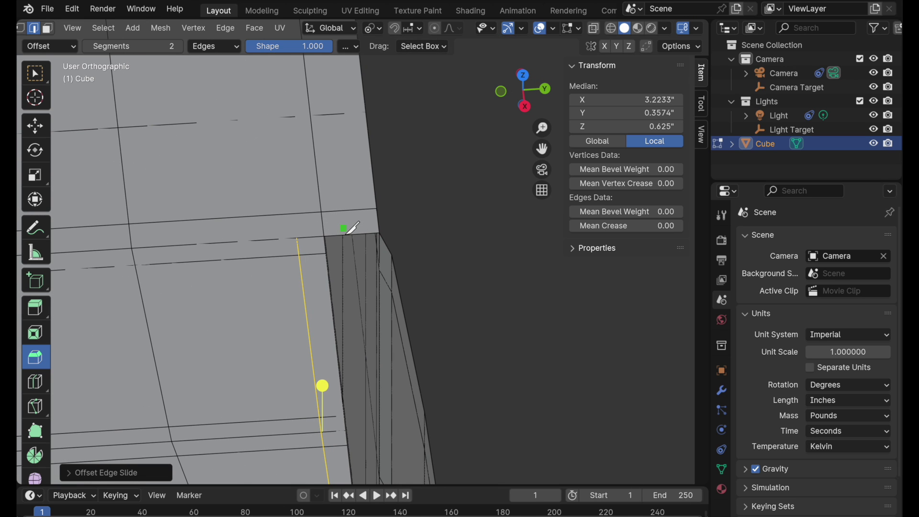
key("k")
left_click(297, 238)
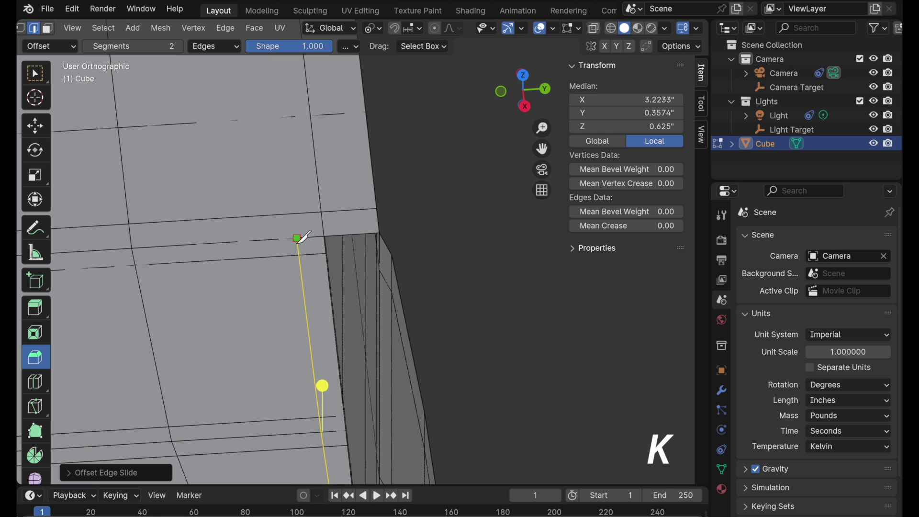
left_click(322, 212)
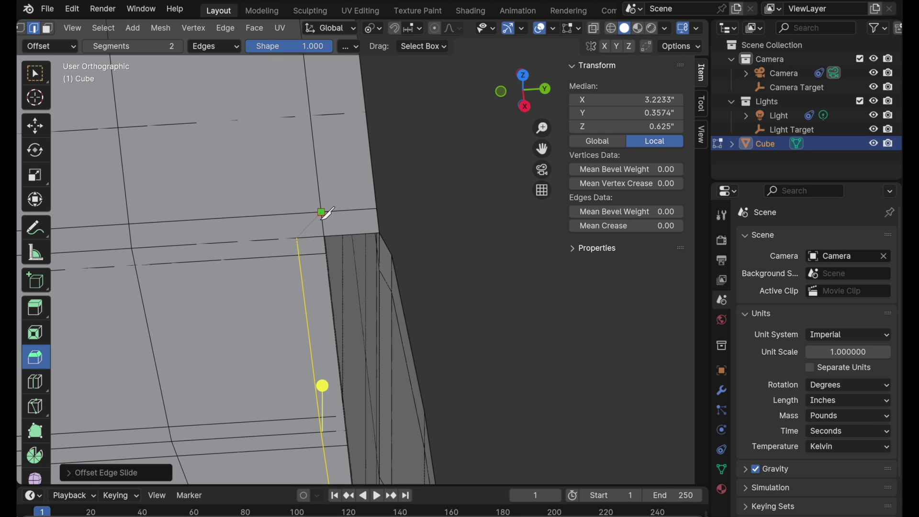
left_click(346, 235)
key("Return")
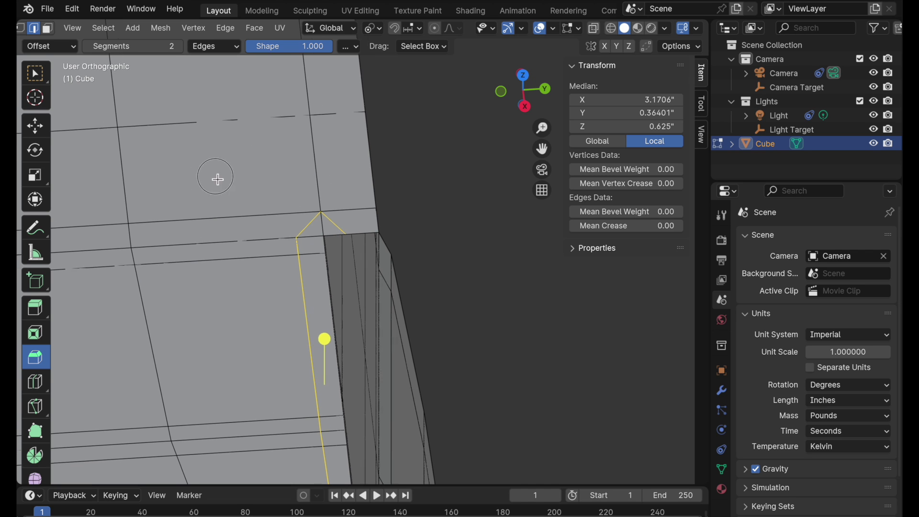
Knife-cut a matching V around the hinge corner on the flap's angled side, starting from the end of its support edge.
middle_click_drag(215, 179, 445, 181, "shift")
key("k")
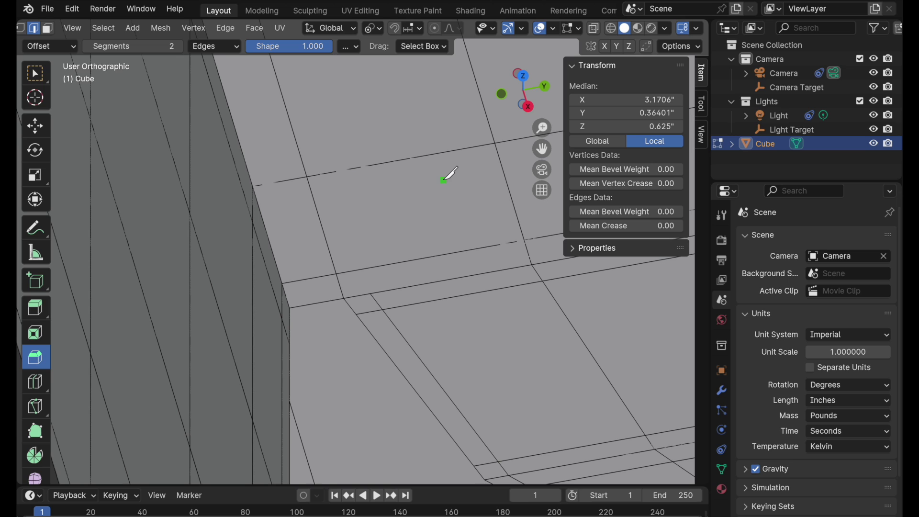
left_click(370, 293)
left_click(337, 273)
left_click(326, 302)
key("Return")
scroll(435, 178, "down", 5)
middle_click_drag(374, 273, 369, 291)
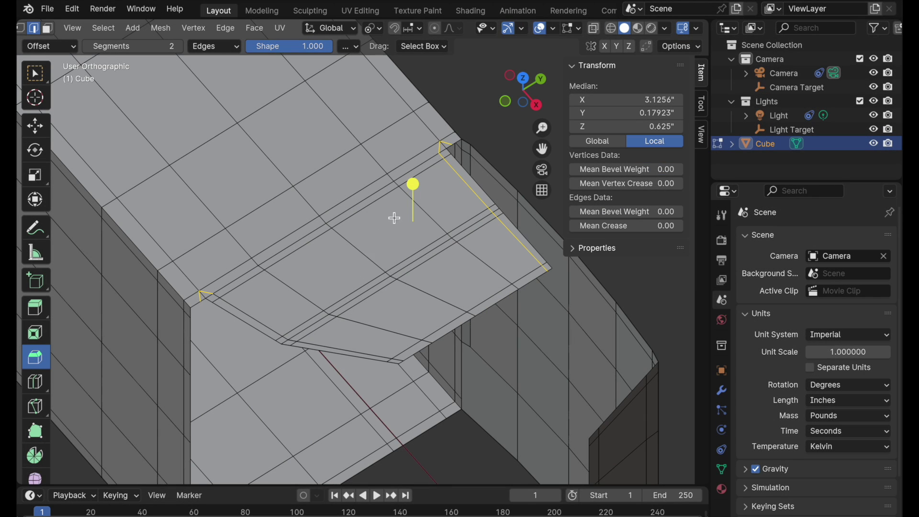
Add a Mirror modifier to the box on the X axis with cage display and X bisect enabled.
scroll(394, 218, "down", 6)
middle_click_drag(329, 315, 447, 372)
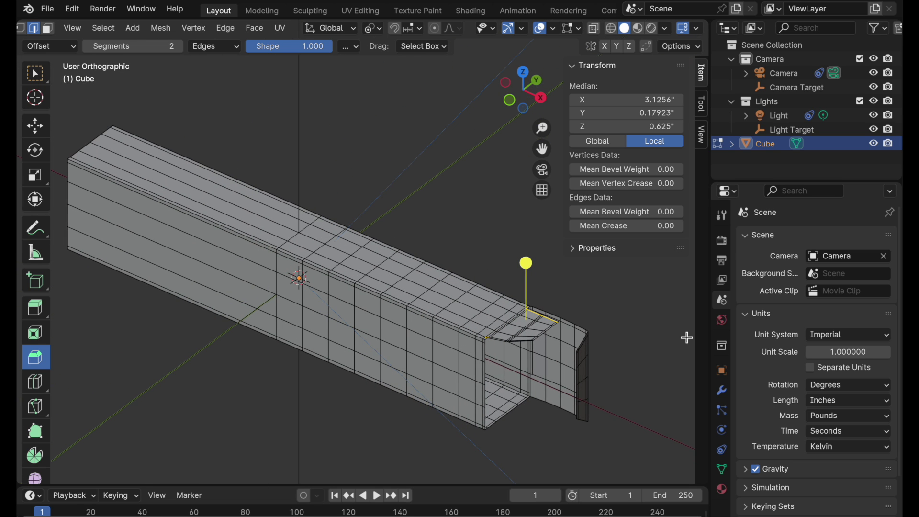
left_click(725, 394)
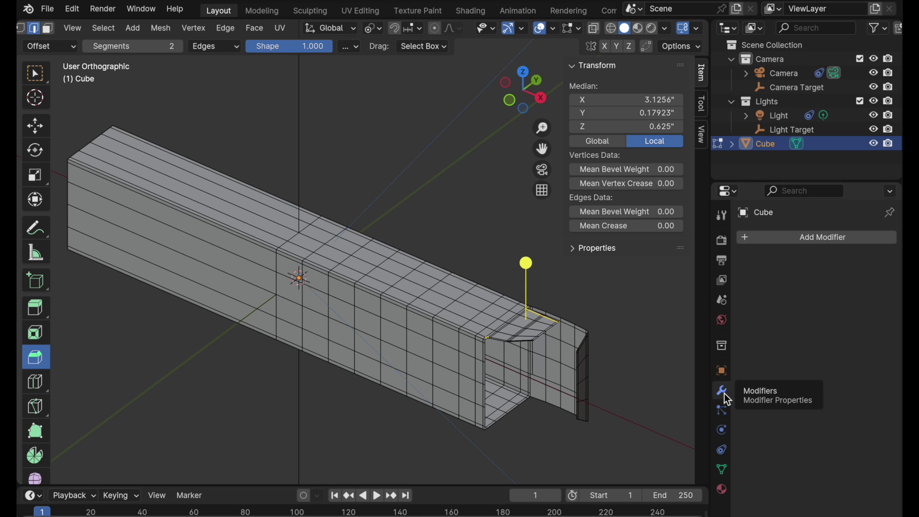
left_click(803, 237)
mouse_move(805, 239)
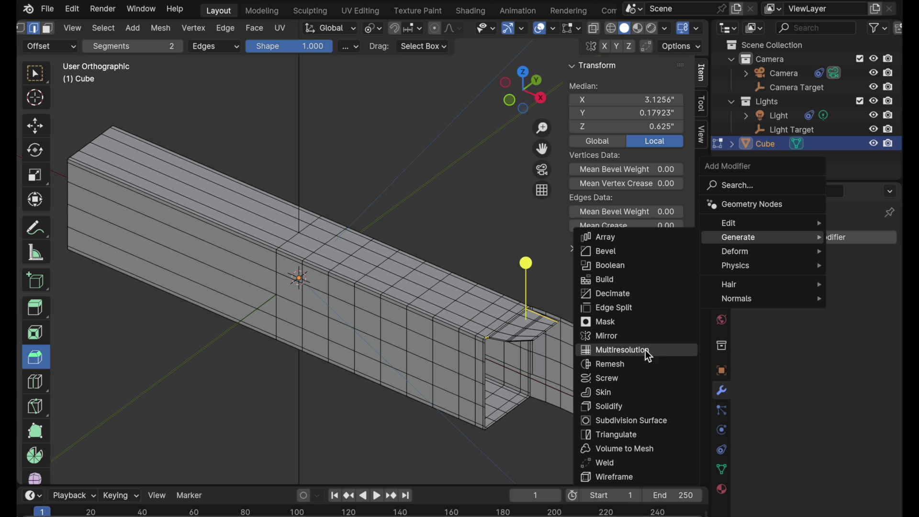
left_click(646, 337)
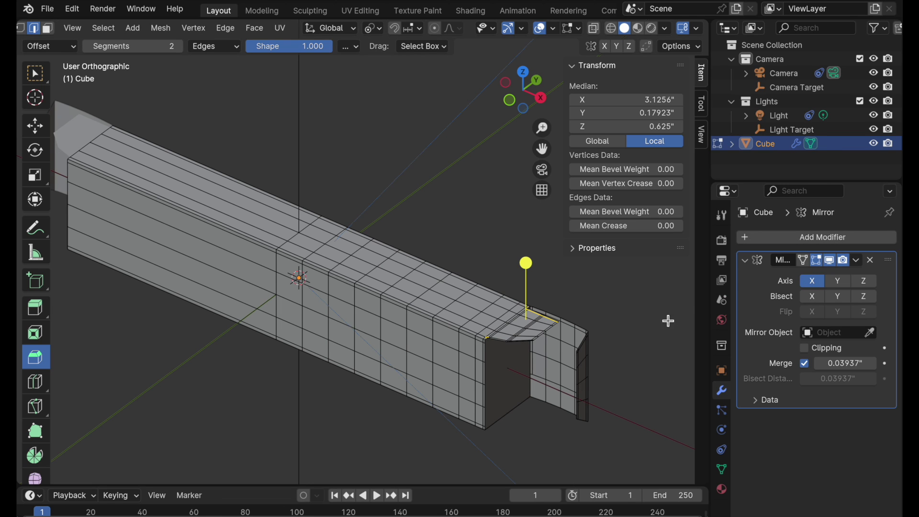
left_click(808, 267)
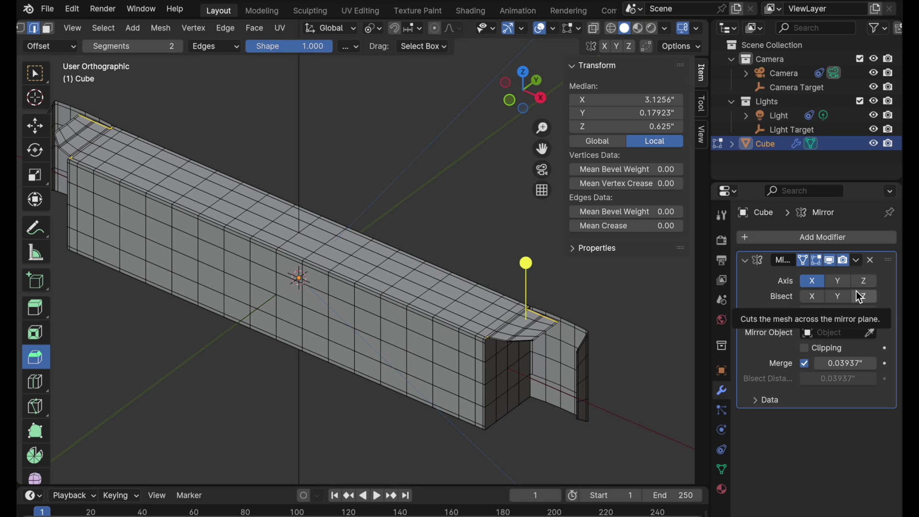
middle_click_drag(587, 287, 572, 309)
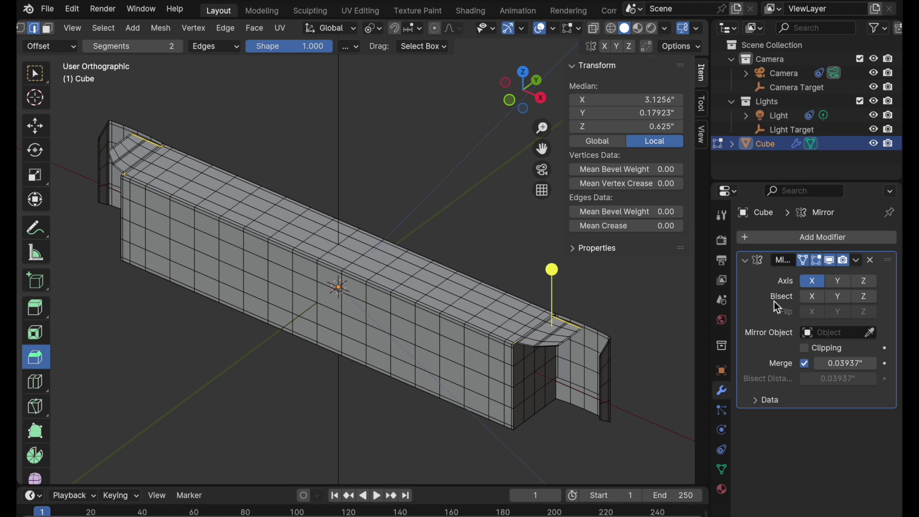
left_click(814, 298)
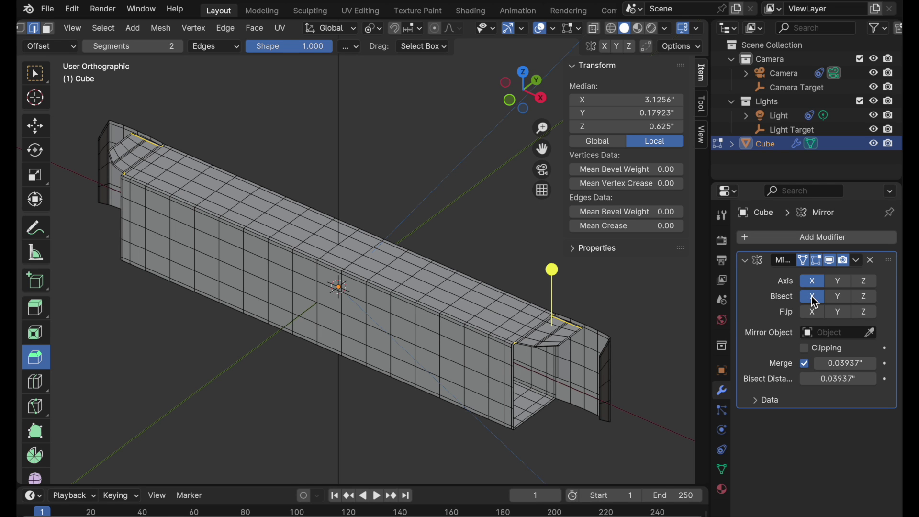
middle_click_drag(515, 346, 520, 348)
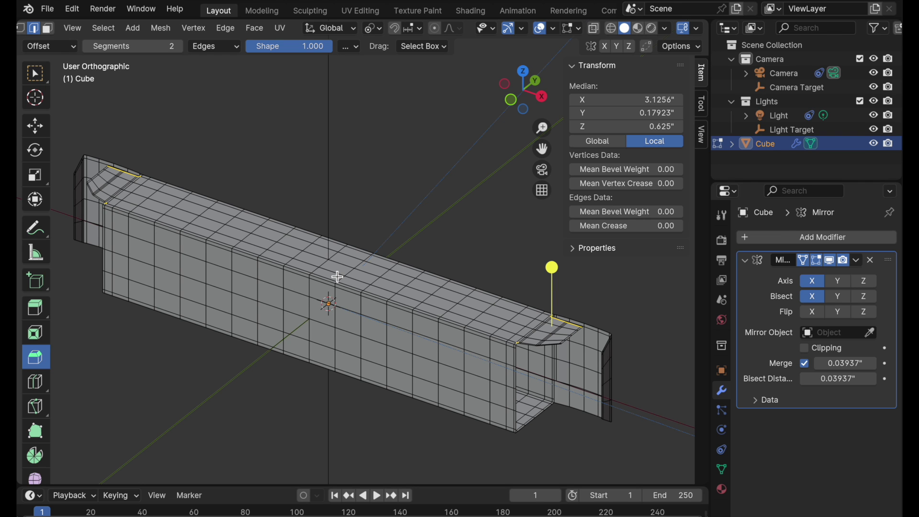
Extend the Mirror modifier to the Z axis and enable Z bisect to duplicate the inner flap on the box's underside.
middle_click_drag(473, 348, 344, 267, "shift")
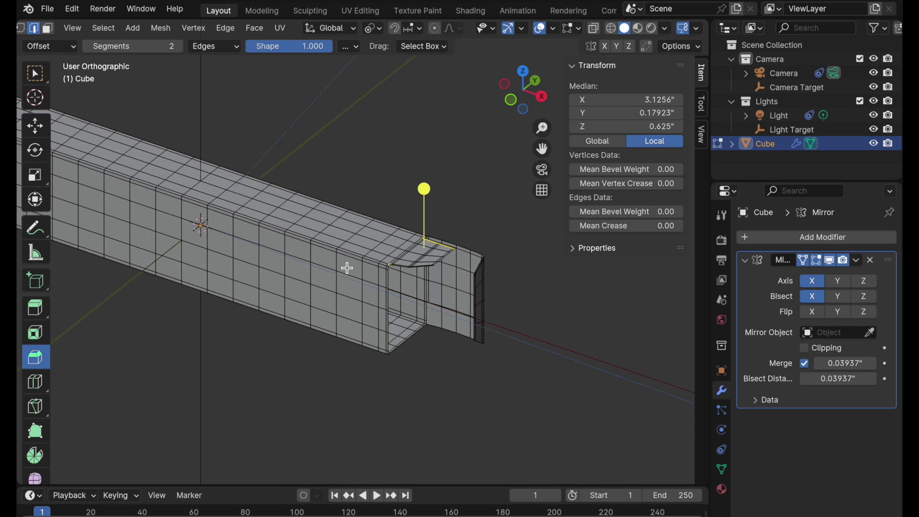
scroll(428, 242, "up", 4)
scroll(433, 218, "down", 2)
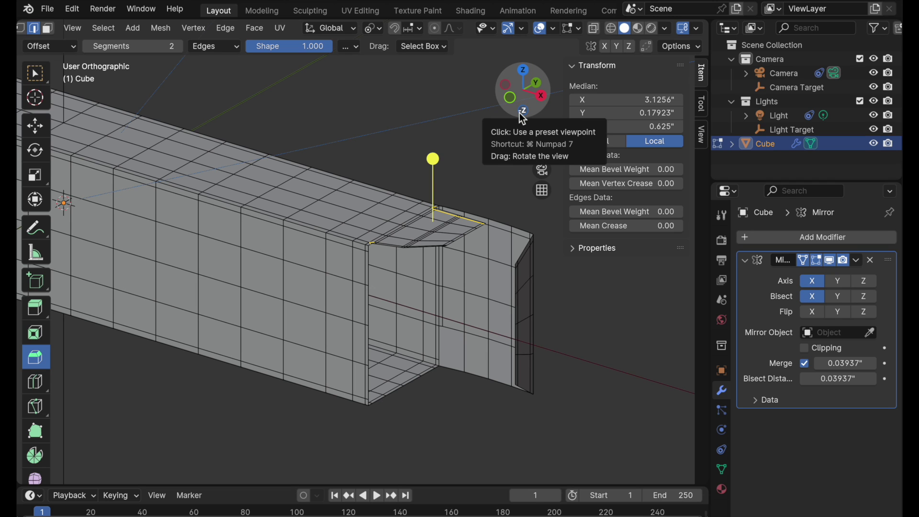
left_click(865, 282)
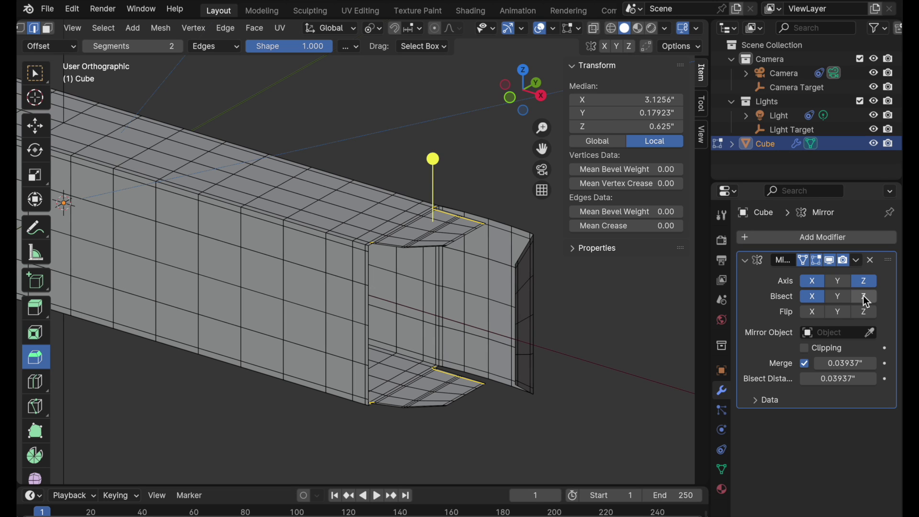
left_click(865, 297)
middle_click_drag(472, 317, 492, 370)
scroll(387, 326, "down", 4)
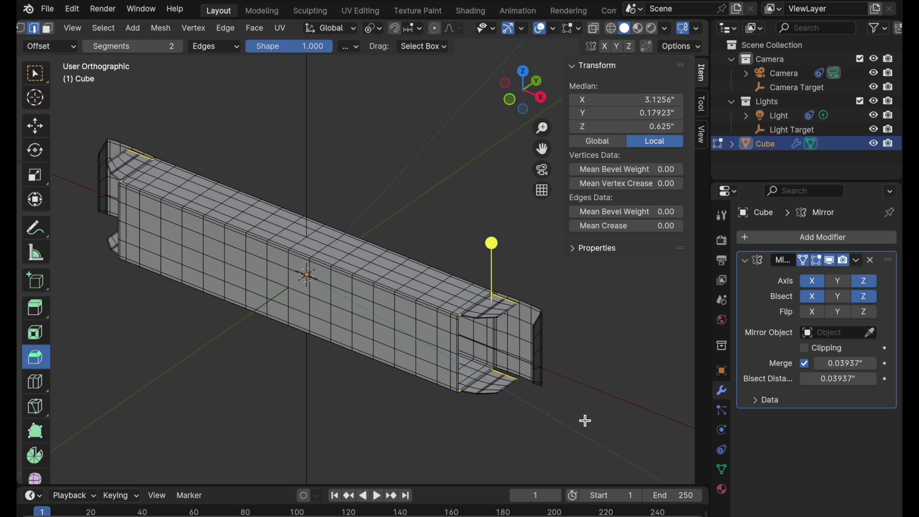
Switch the box to Object Mode and apply its Mirror modifier.
key("Tab")
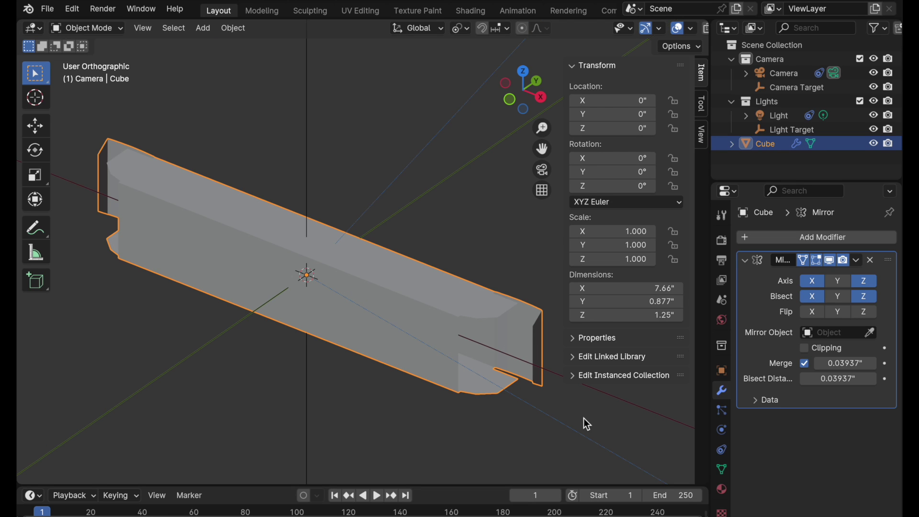
left_click(857, 260)
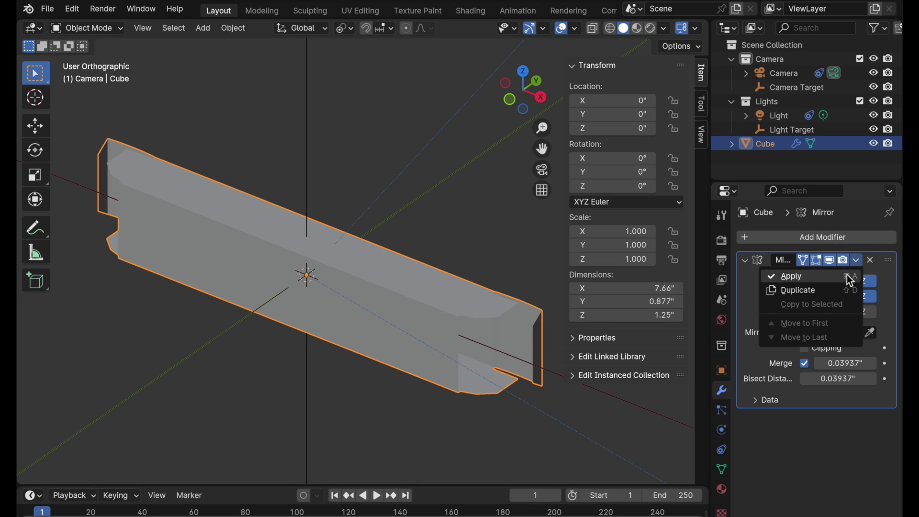
left_click(851, 280)
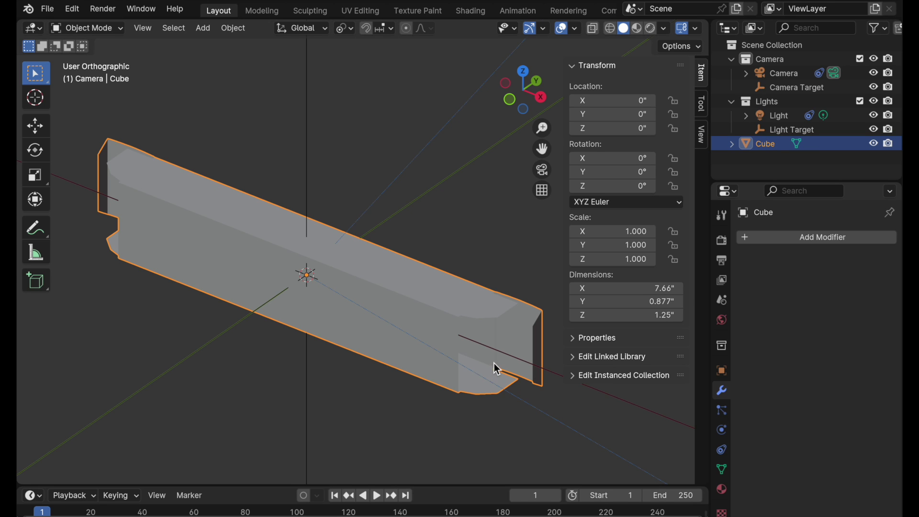
Return the box to Edit Mode and hide the Camera object in the viewport.
scroll(498, 369, "up", 3)
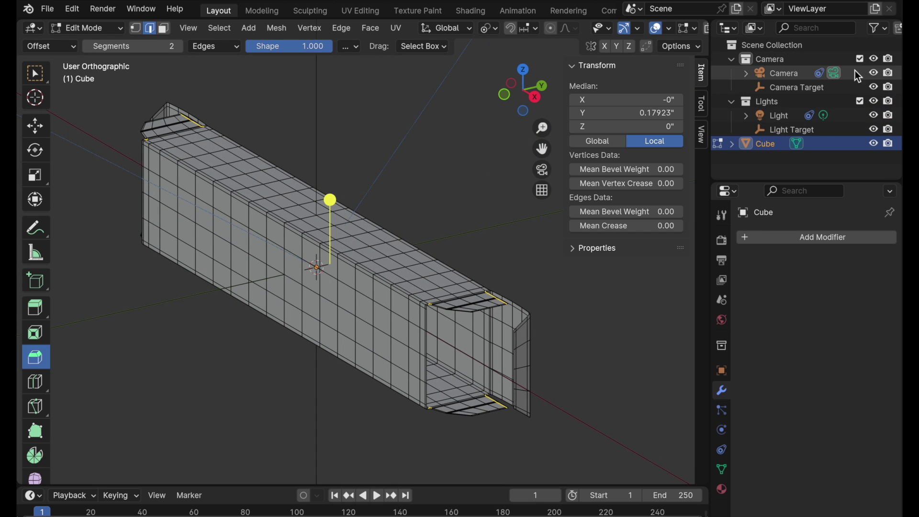
left_click(874, 73)
middle_click_drag(492, 328, 476, 314, "shift")
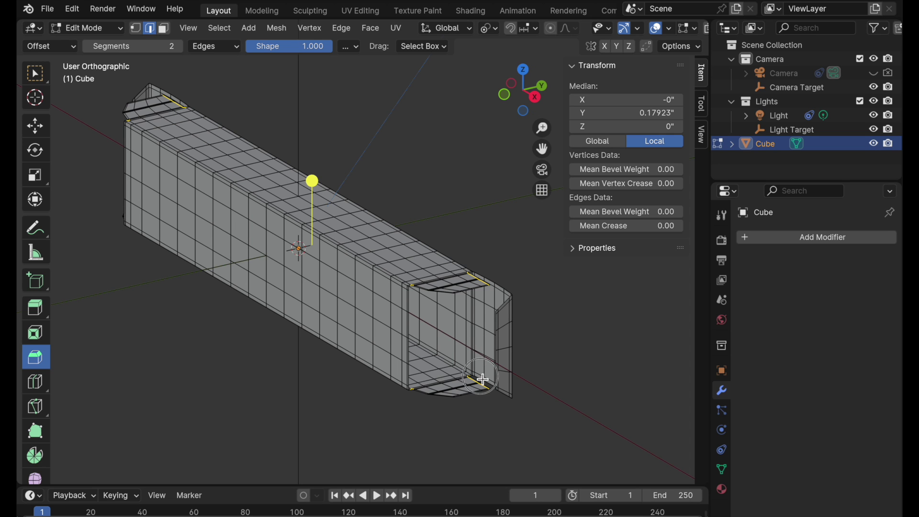
scroll(486, 376, "up", 1)
mouse_move(485, 376)
middle_mouse_down()
mouse_move(425, 340)
mouse_move(482, 368)
middle_mouse_up()
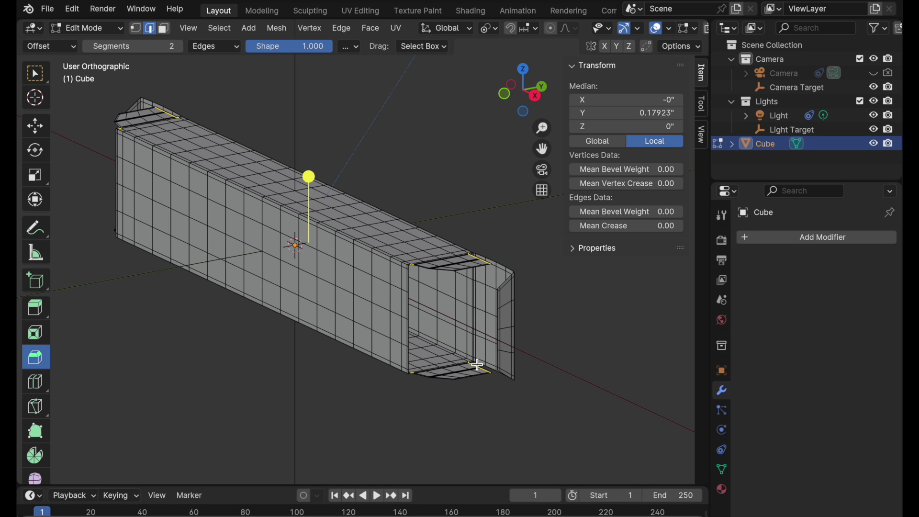
Select the long bottom edge loop on the end-flap side of the box and mark it as a seam.
middle_click_drag(475, 366, 407, 289)
scroll(407, 289, "up", 5)
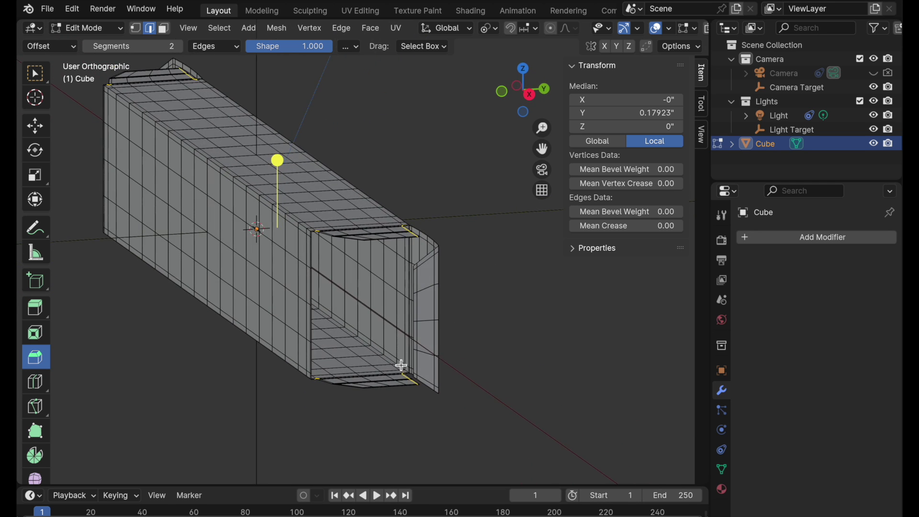
scroll(420, 300, "up", 3)
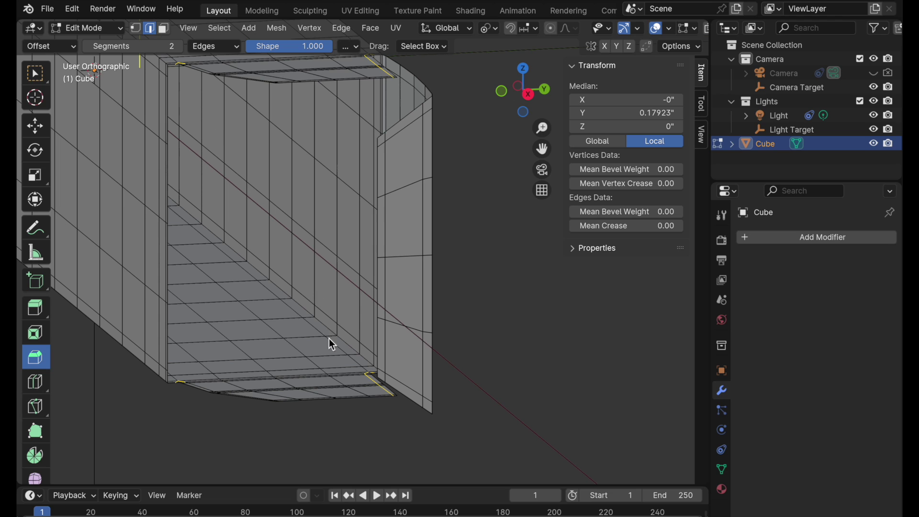
left_click(324, 323)
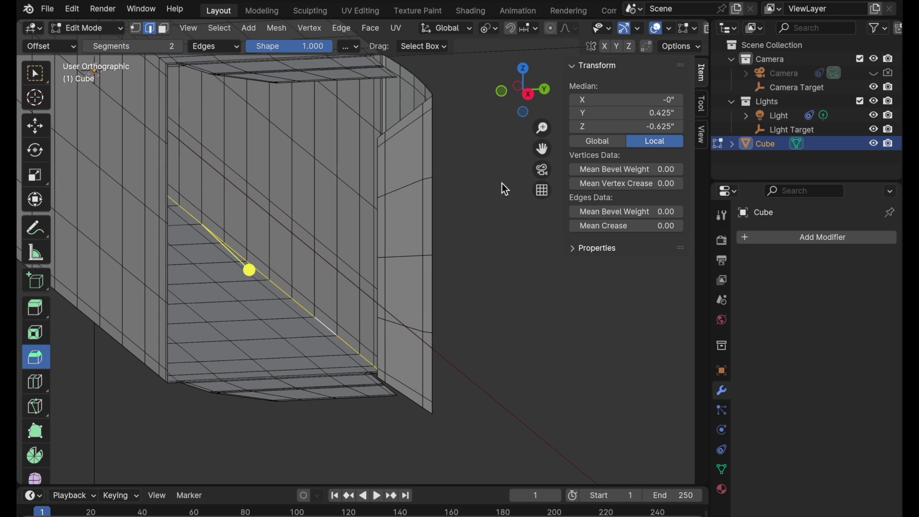
key("ctrl+e")
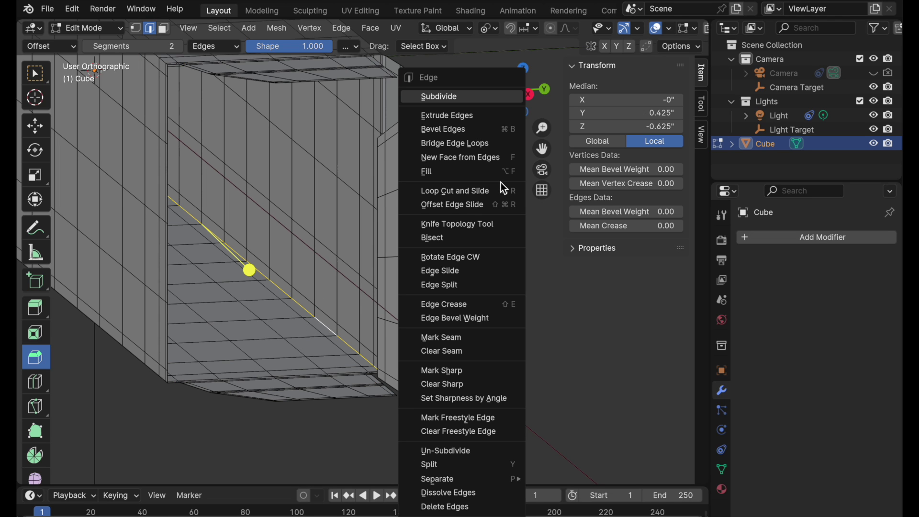
left_click(486, 337)
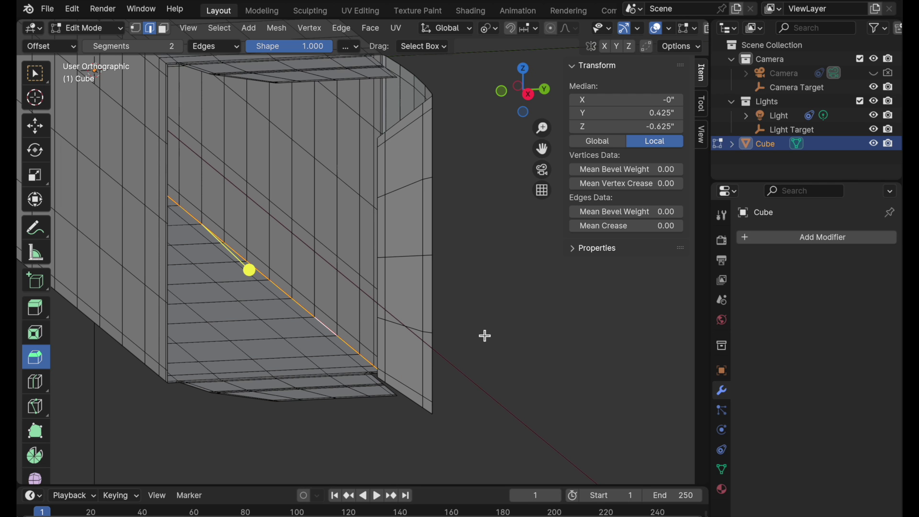
left_click(485, 335)
middle_click_drag(488, 354, 511, 368)
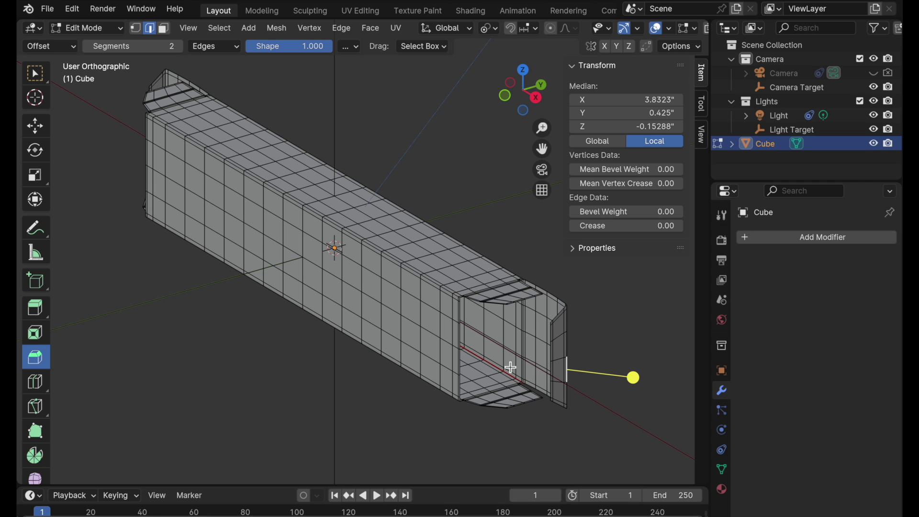
Check which workspaces have synchronized 3D views from the UV Editing workspace, and return to the Layout workspace.
left_click(378, 12)
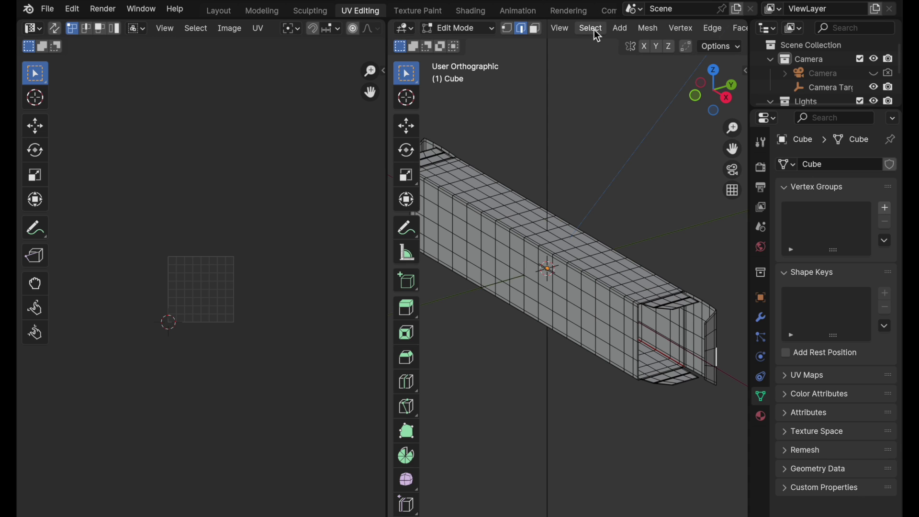
scroll(596, 29, "down", 5)
scroll(596, 30, "down", 5)
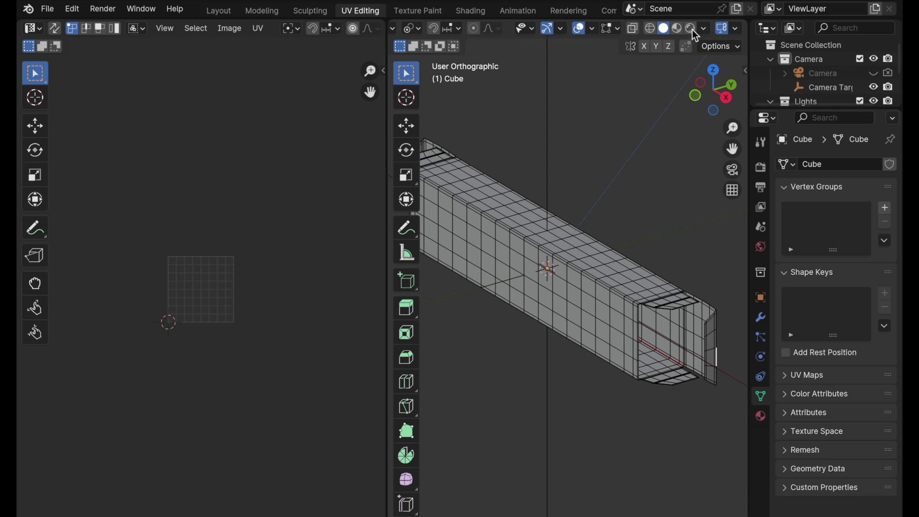
left_click(737, 30)
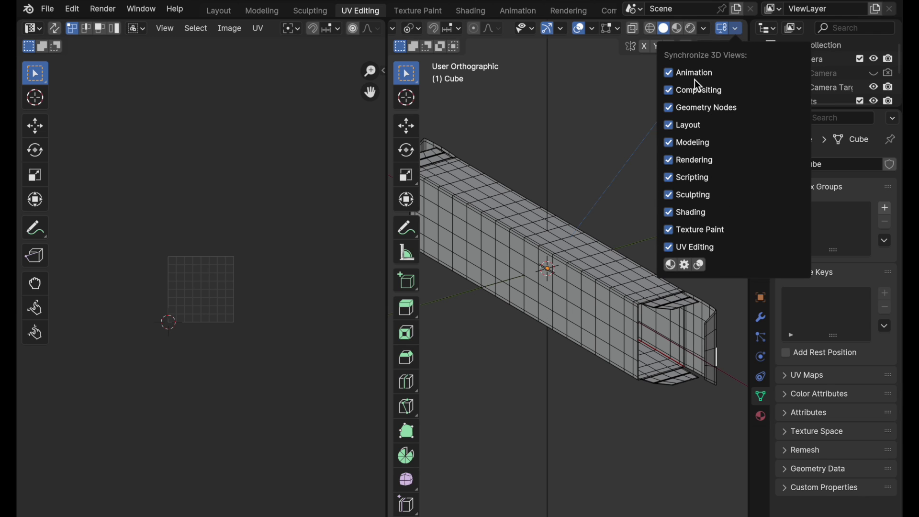
left_click(223, 12)
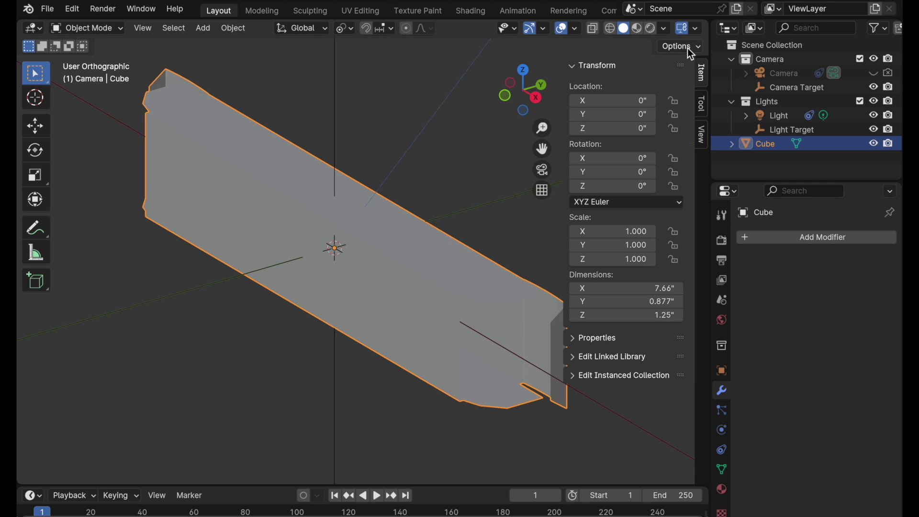
Return the box to Edit Mode and show its UV Maps list in the UV Editing workspace.
left_click(696, 28)
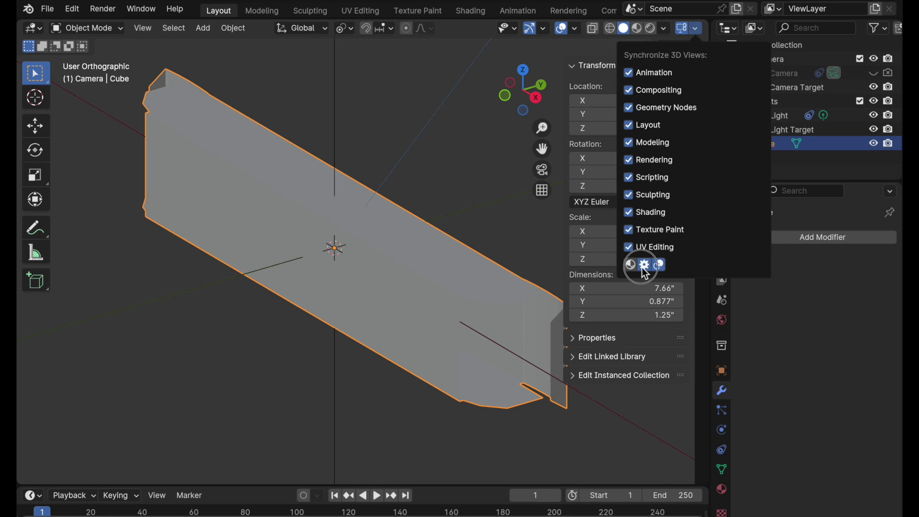
key("Tab")
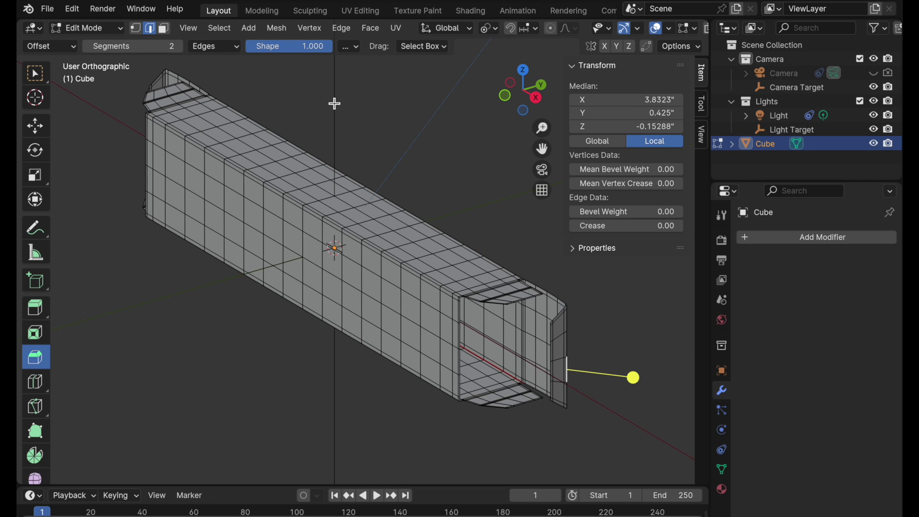
left_click(373, 11)
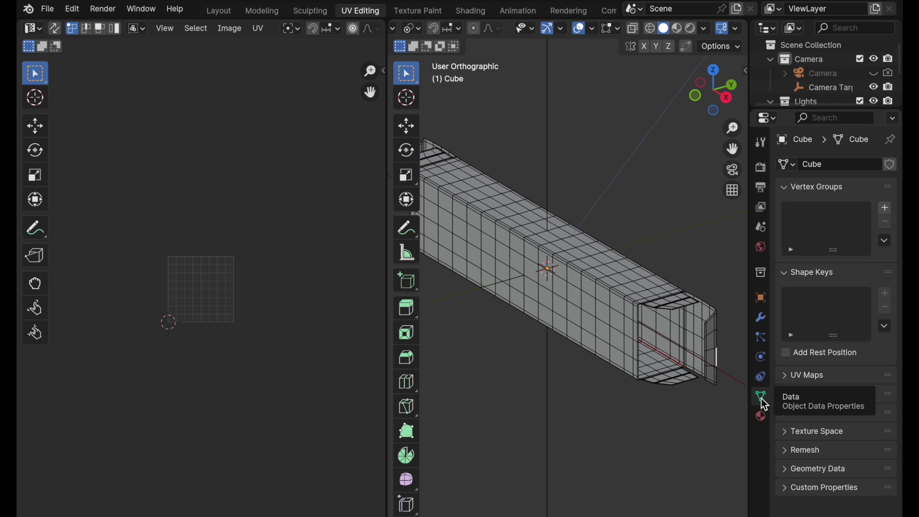
left_click(785, 378)
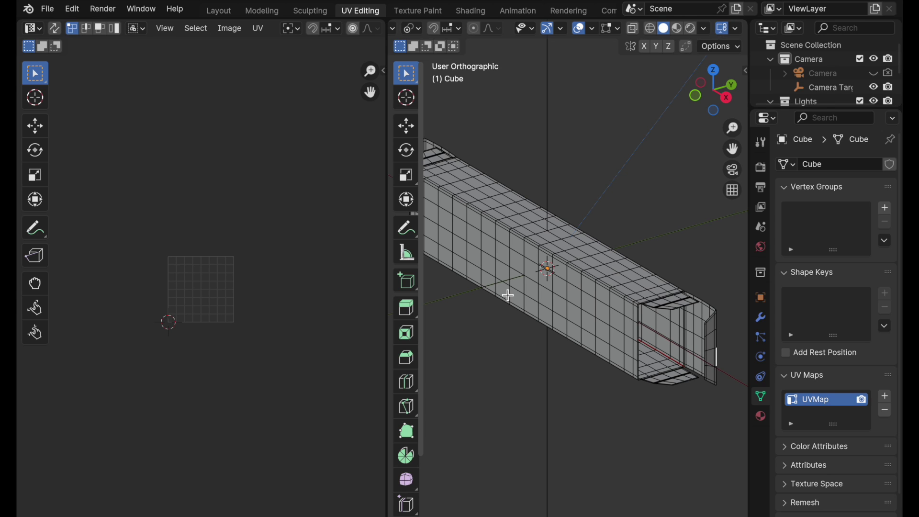
Select the whole box mesh and unwrap it along its marked seams.
left_click(54, 29)
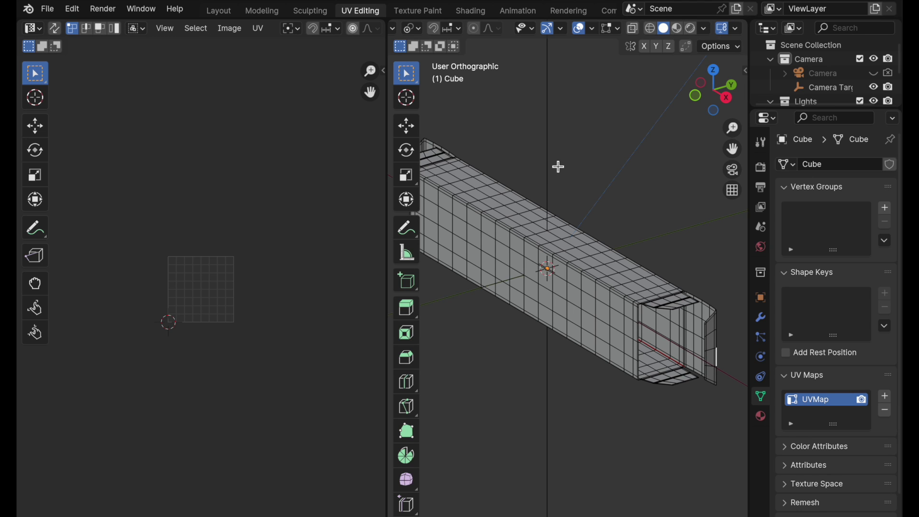
key("a")
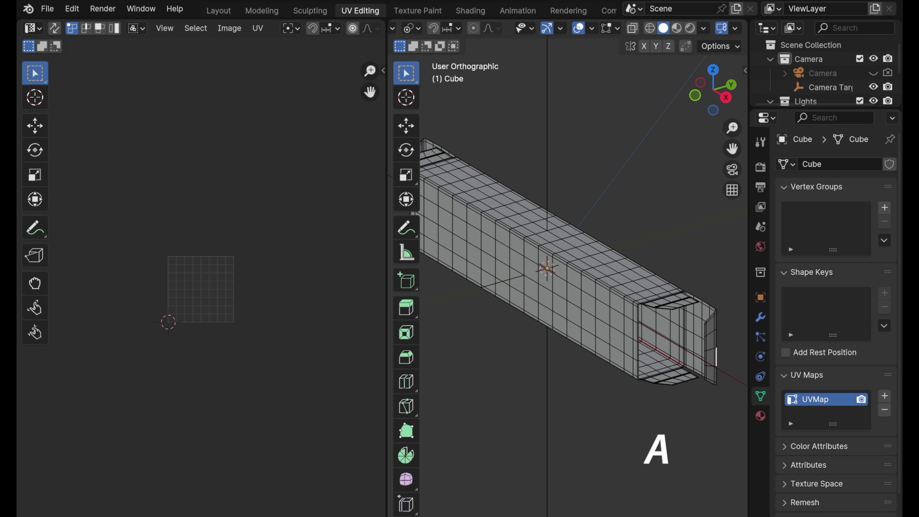
scroll(215, 296, "up", 5)
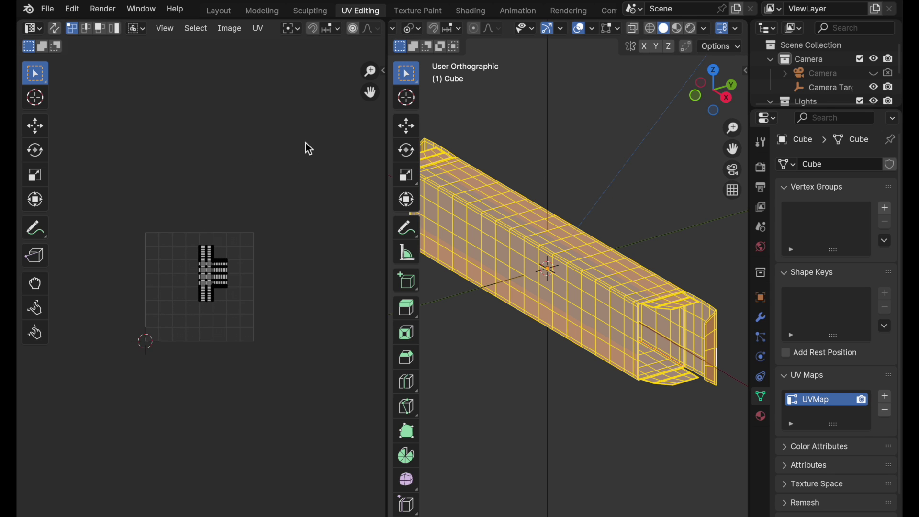
scroll(220, 279, "up", 1)
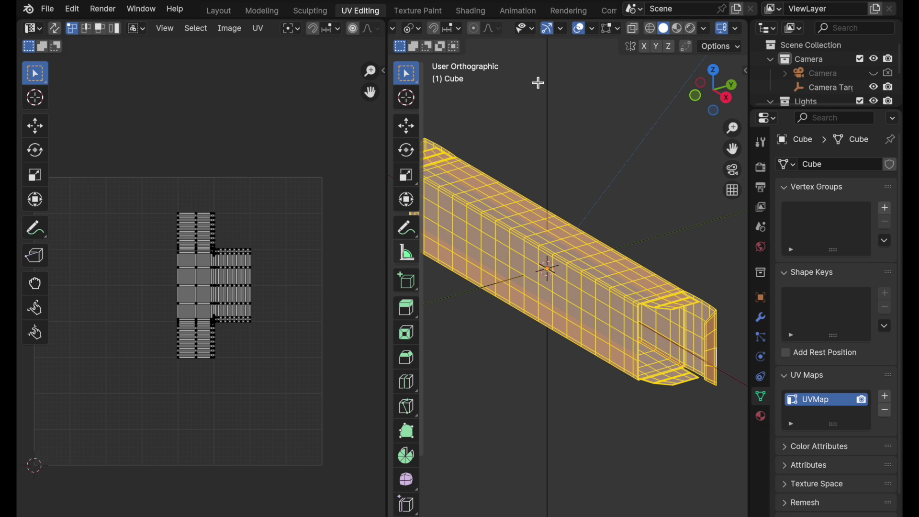
scroll(536, 17, "down", 5)
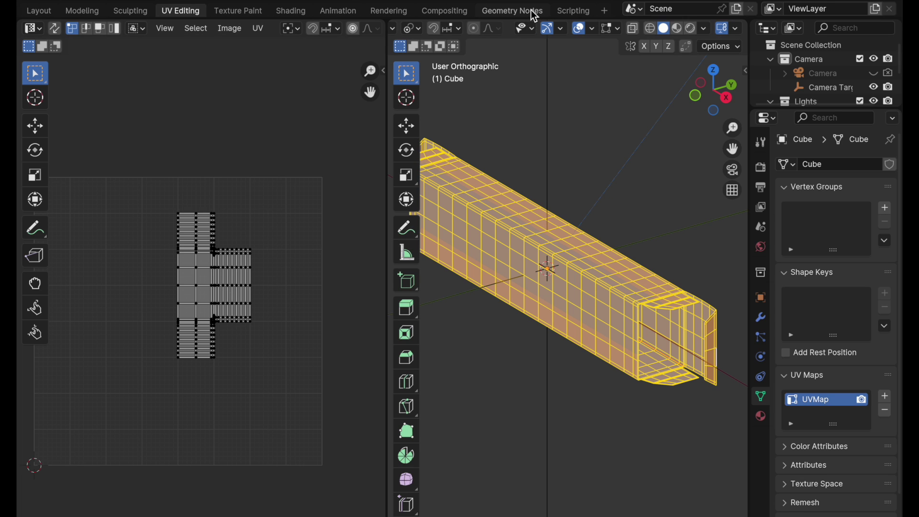
scroll(530, 28, "up", 5)
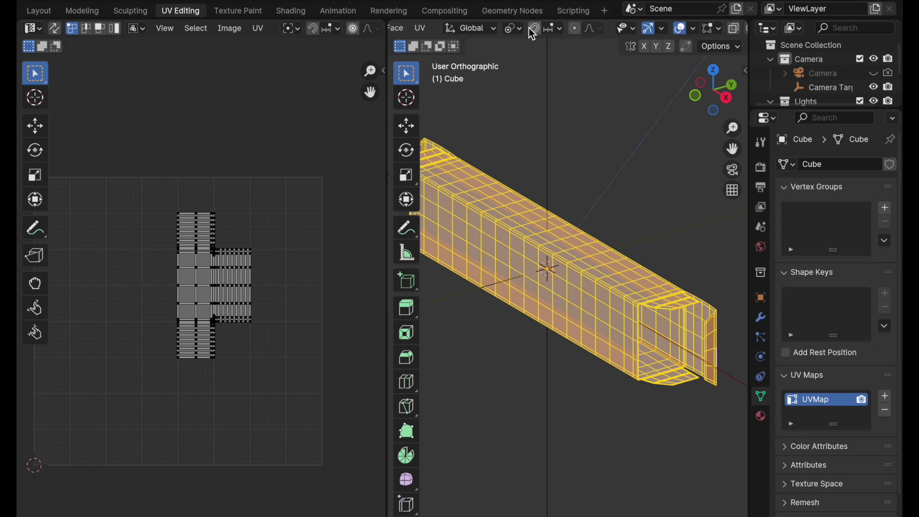
left_click(522, 28)
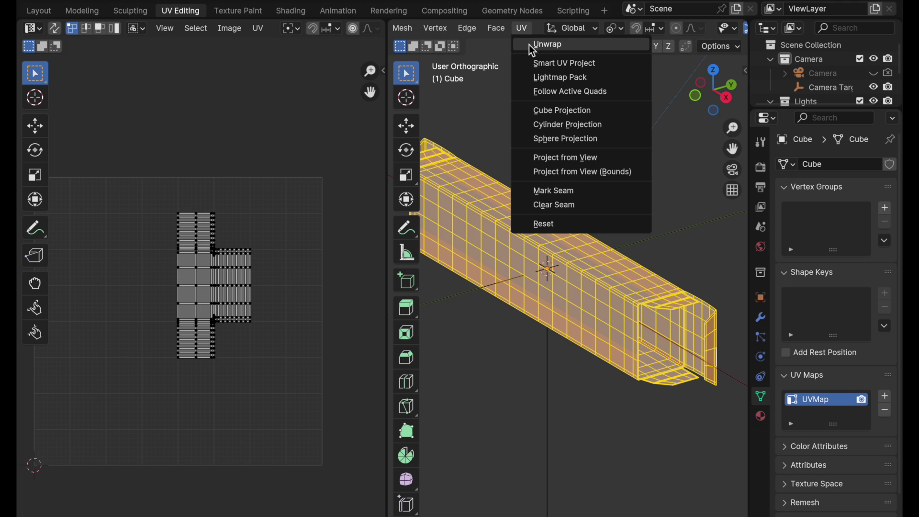
left_click(529, 44)
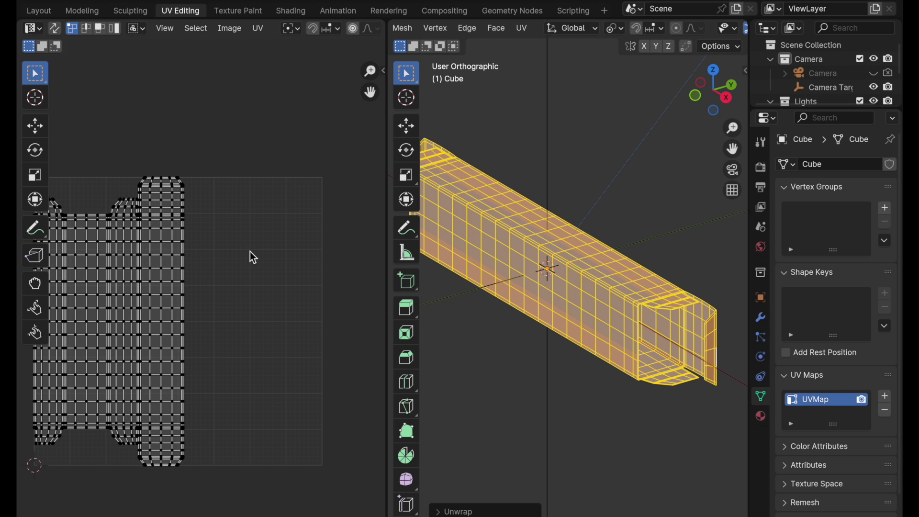
Examine the unwrapped UV layout and compare its panels and flaps with the box in the 3D view.
middle_click_drag(220, 267, 321, 268)
scroll(239, 299, "up", 1)
scroll(238, 299, "up", 1)
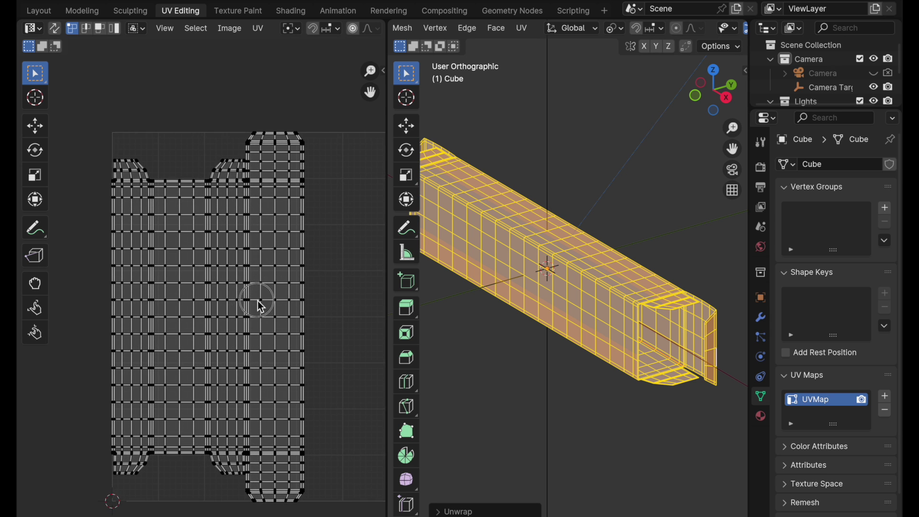
middle_click_drag(257, 304, 271, 242)
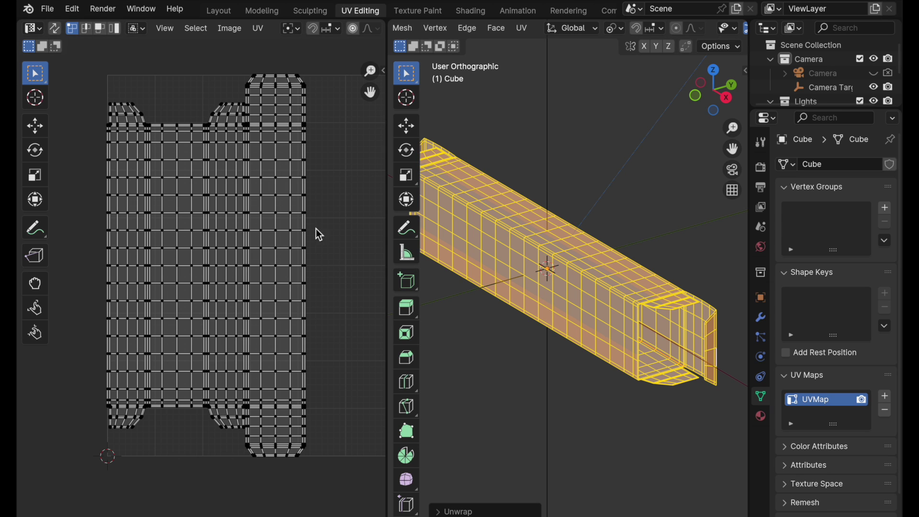
scroll(296, 232, "down", 2)
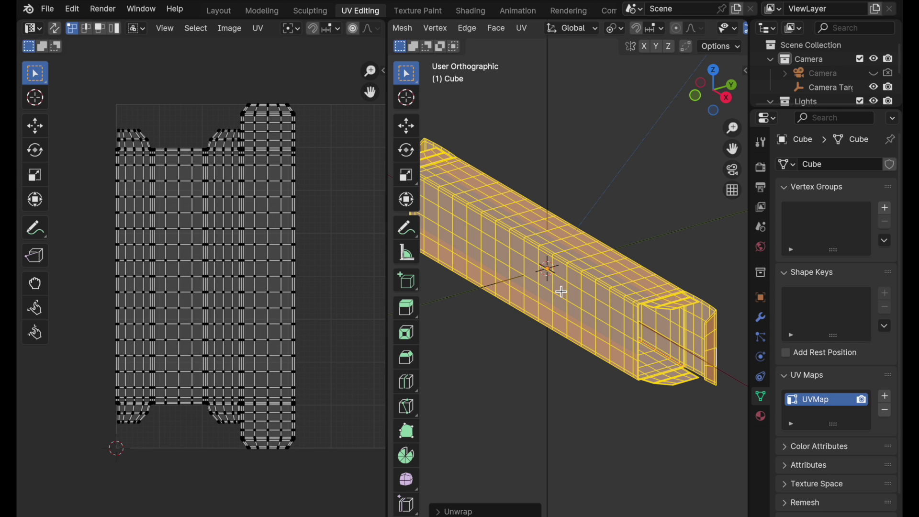
middle_click_drag(550, 268, 553, 348)
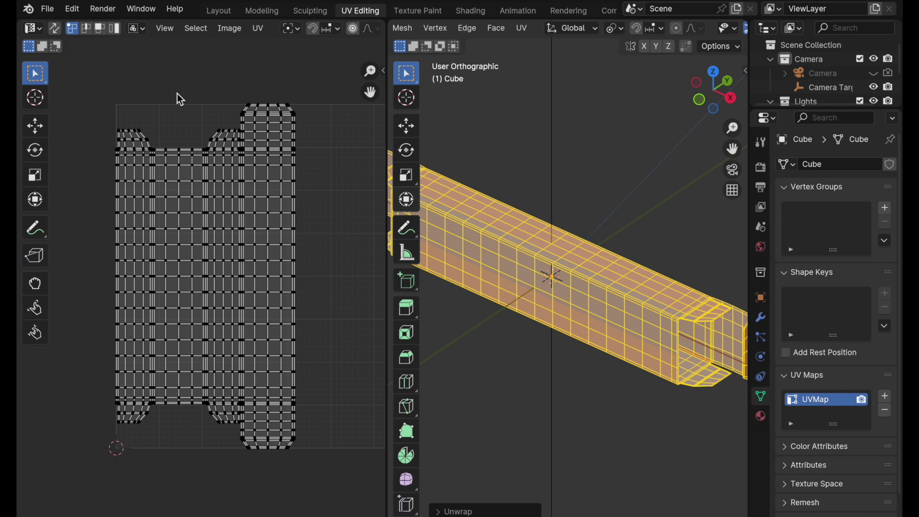
middle_click_drag(277, 165, 201, 189)
scroll(201, 189, "down", 1)
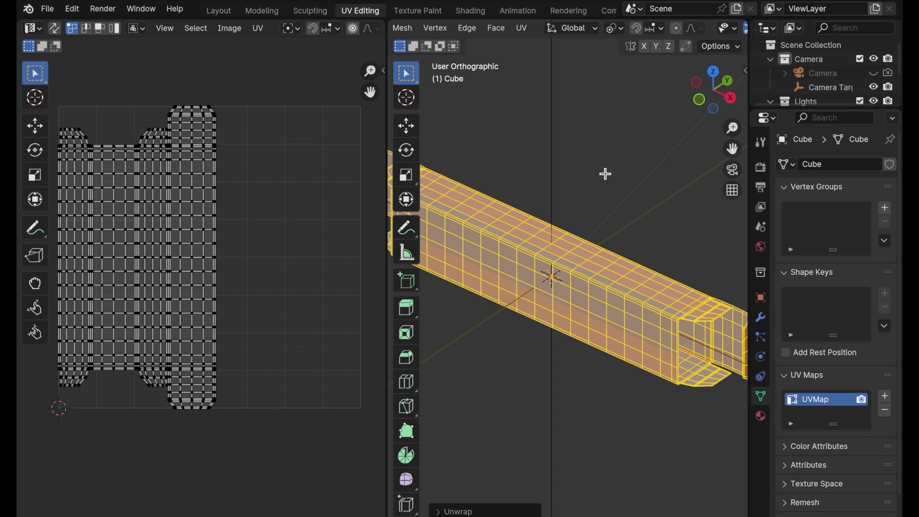
Switch the 3D view to Front Orthographic and snap the 3D cursor to the world origin.
middle_click_drag(605, 174, 680, 139)
left_click(716, 100)
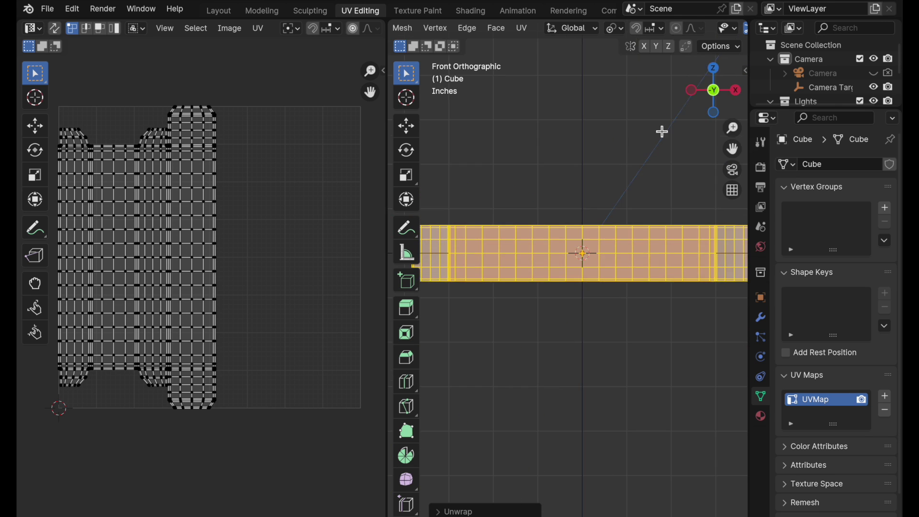
scroll(632, 153, "down", 2)
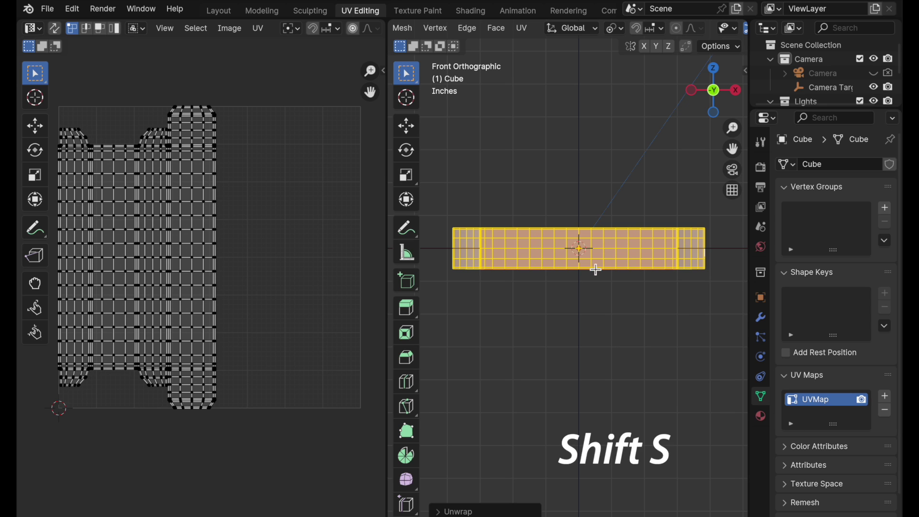
key("shift+s")
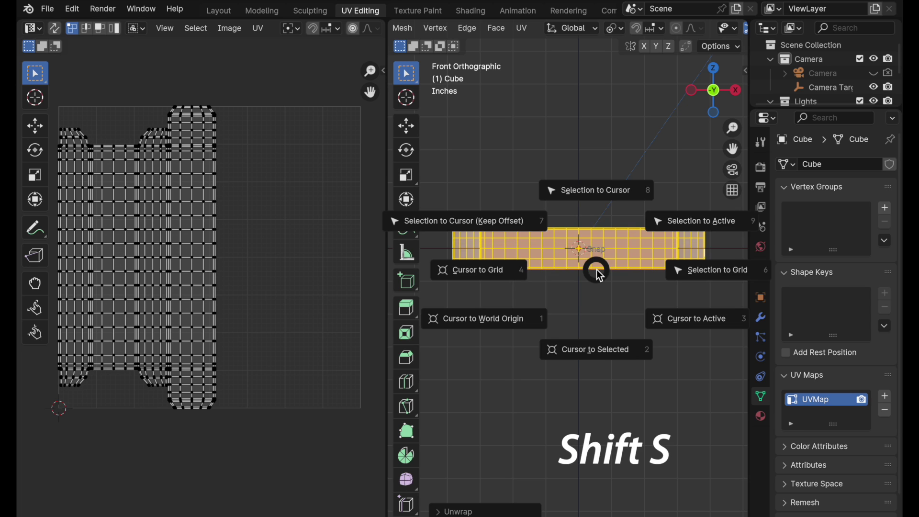
left_click(498, 319)
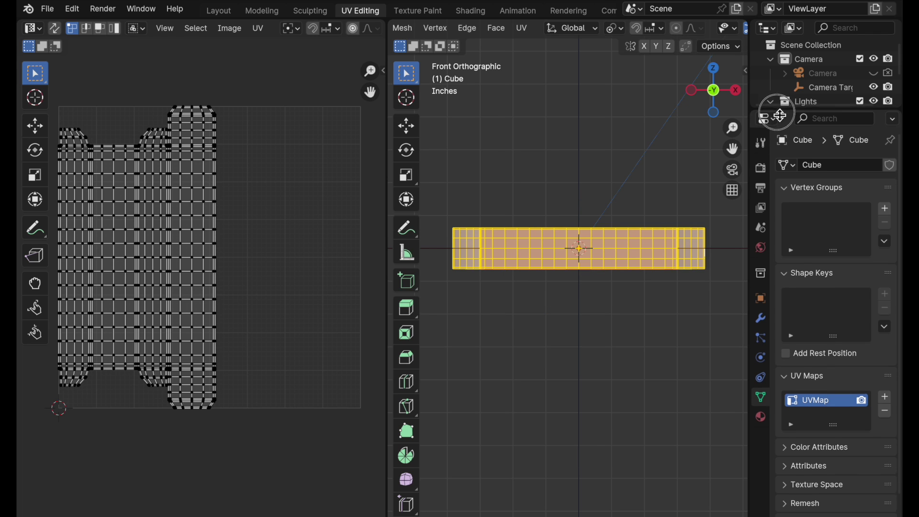
Rename the Cube object as Package and collapse the Camera and Lights collections.
left_click_drag(780, 109, 780, 238)
double_click(809, 145)
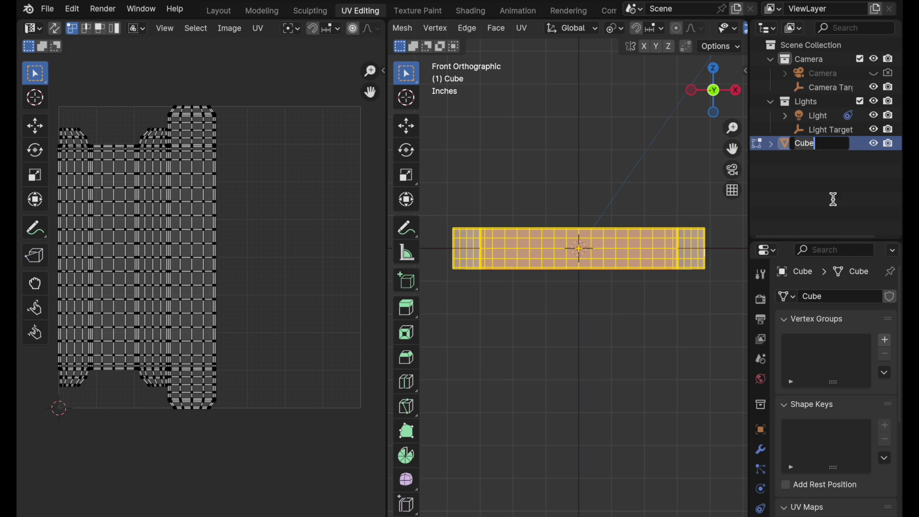
type("Package")
key("Return")
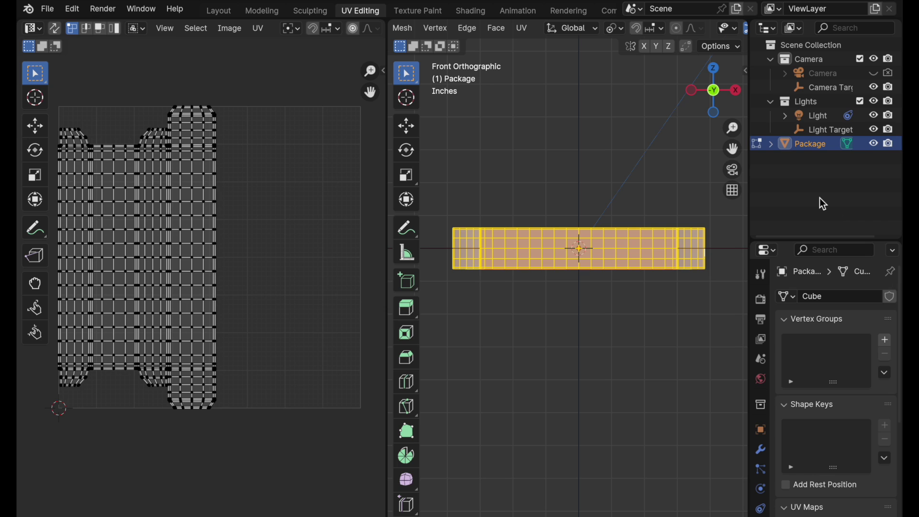
left_click(771, 102)
left_click(771, 60)
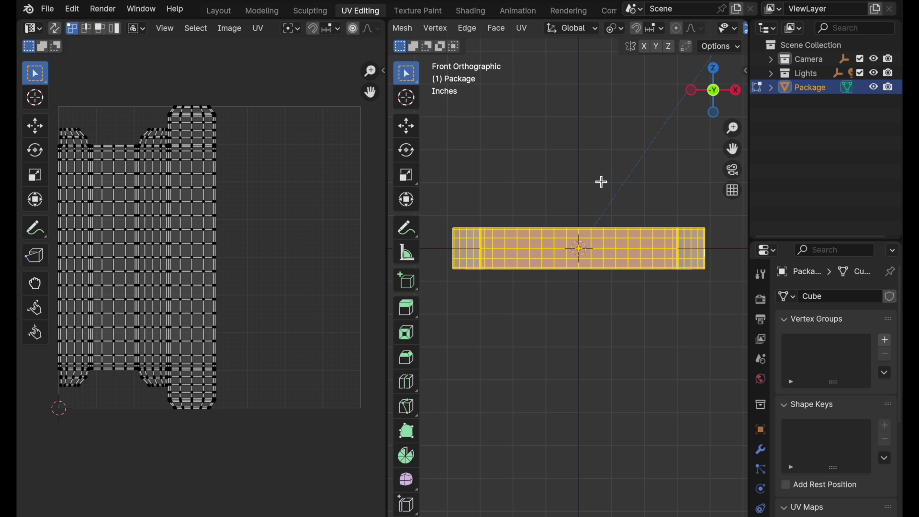
Switch to Object Mode and move the Package object into a new collection named TOOTHPASTE.
key("Tab")
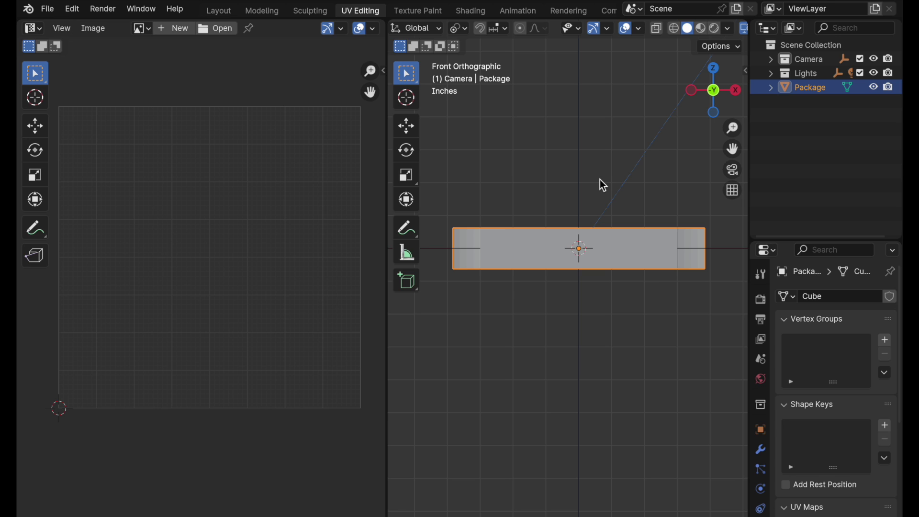
key("m")
left_click(598, 179)
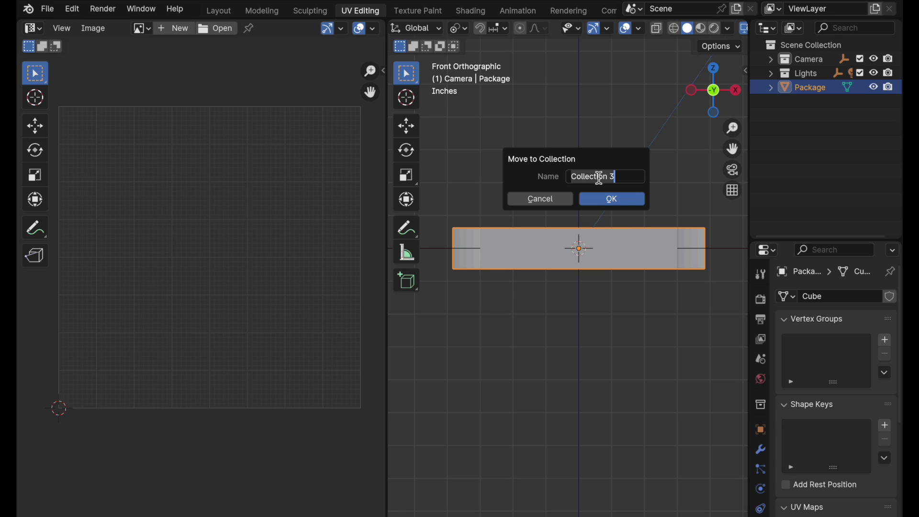
type("TOO")
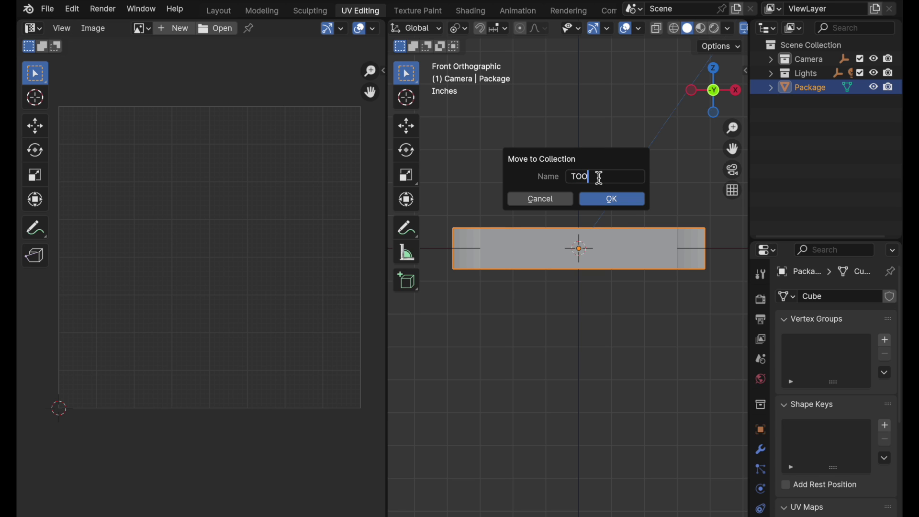
type("THPASTE")
left_click(609, 199)
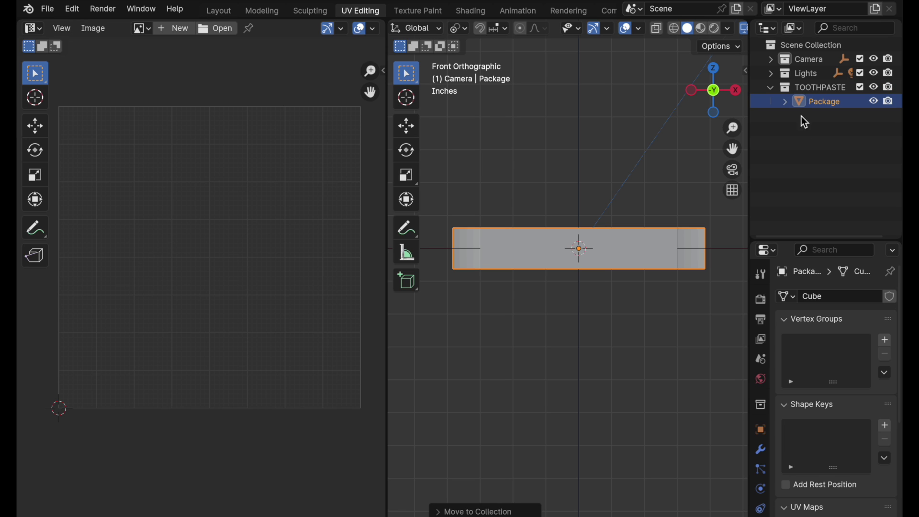
Add a mesh plane to the TOOTHPASTE collection and align it to the front view.
left_click(793, 88)
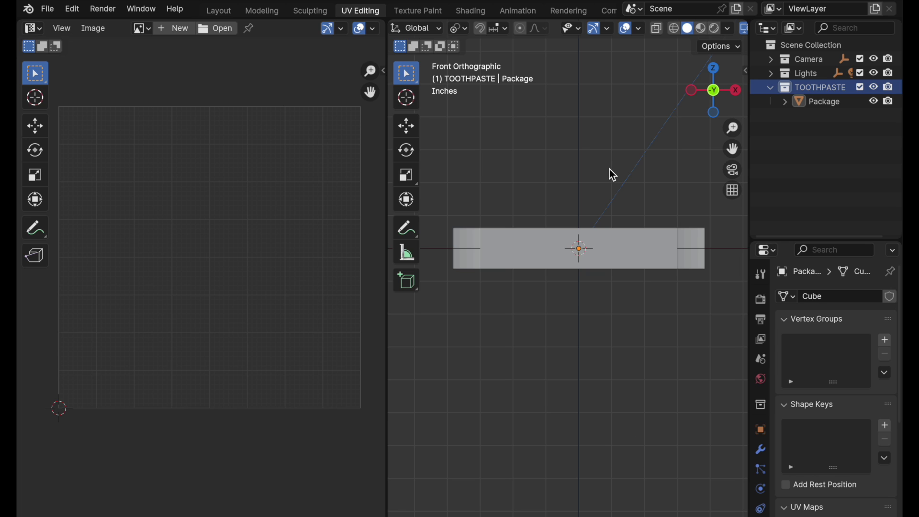
key("shift+a")
key("shift+a")
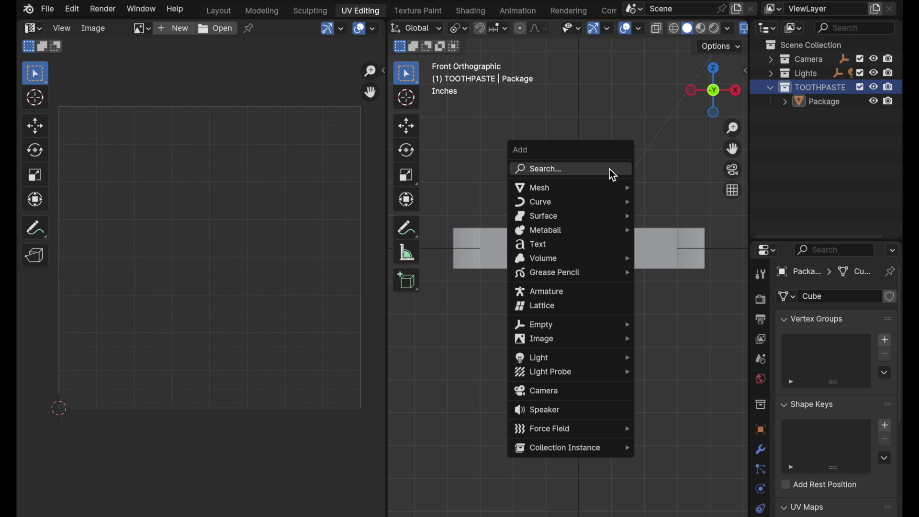
mouse_move(609, 187)
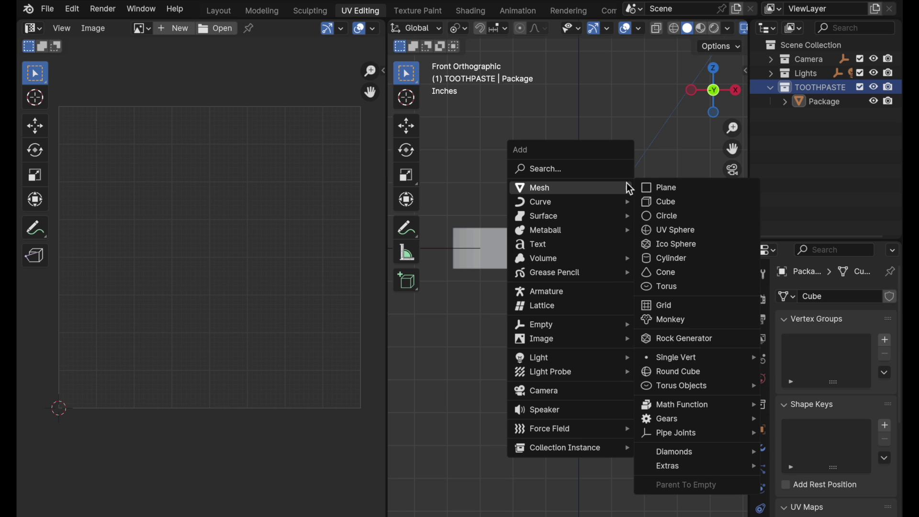
left_click(657, 188)
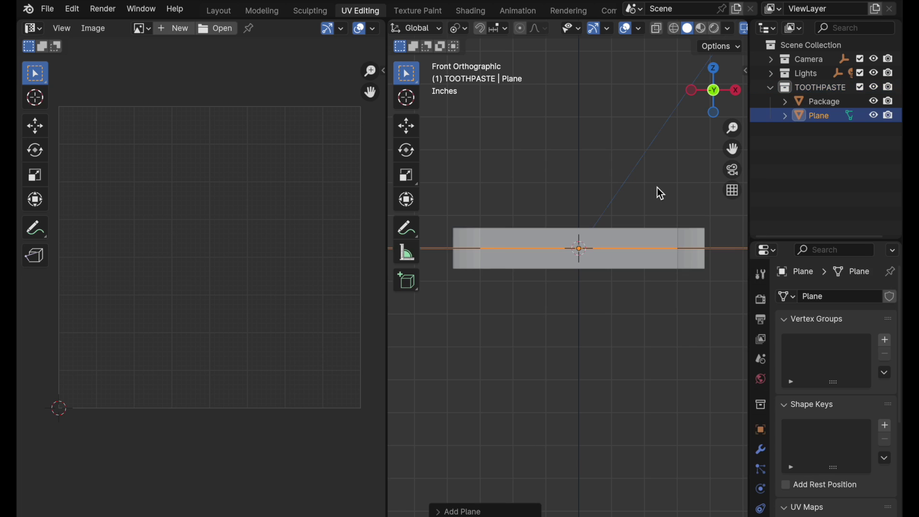
left_click(437, 513)
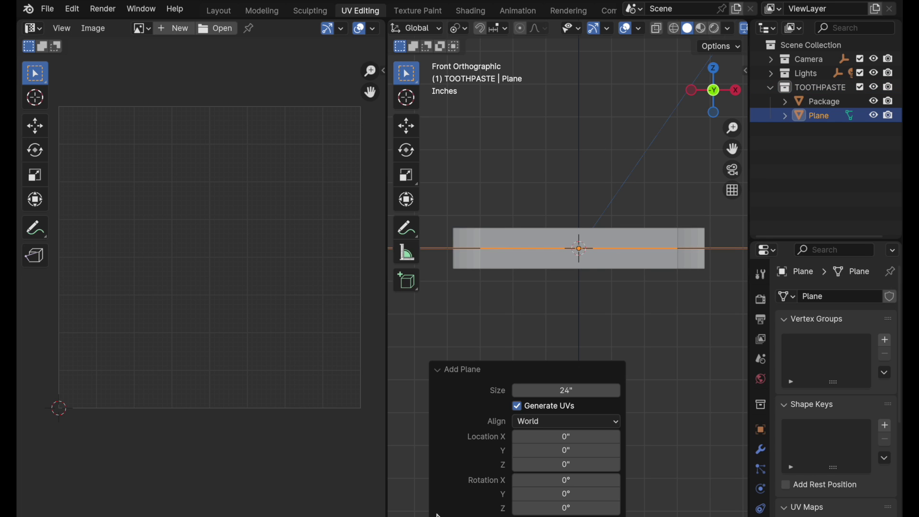
left_click(535, 423)
left_click(536, 452)
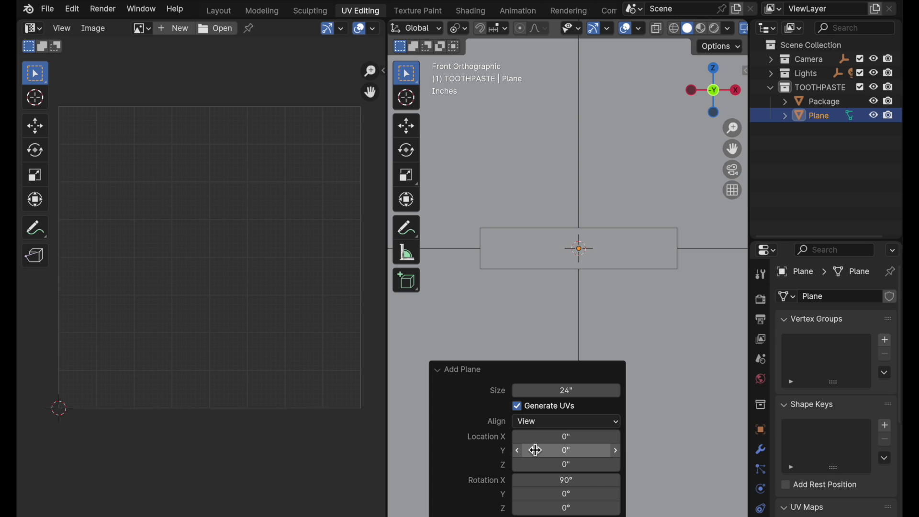
Set the plane's size to 8.5 inches and switch the 3D view to wireframe shading.
left_click(566, 391)
type("4.5")
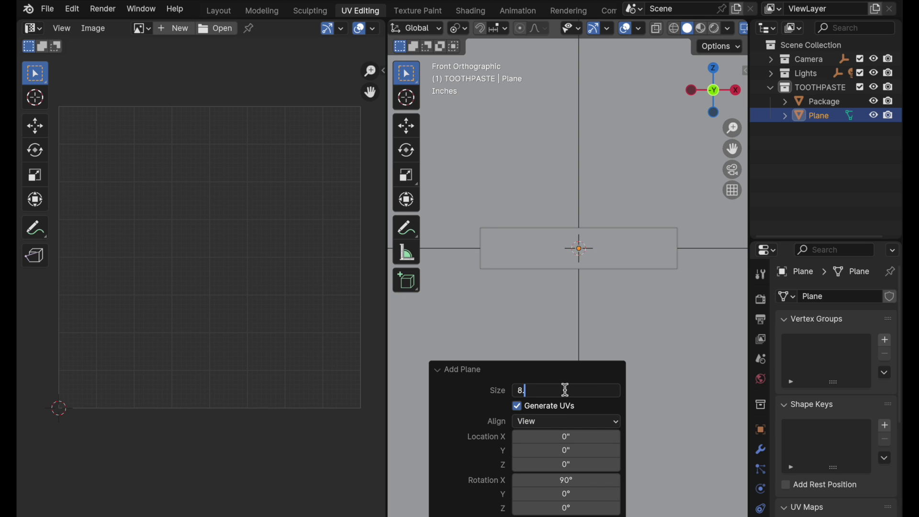
key("Return")
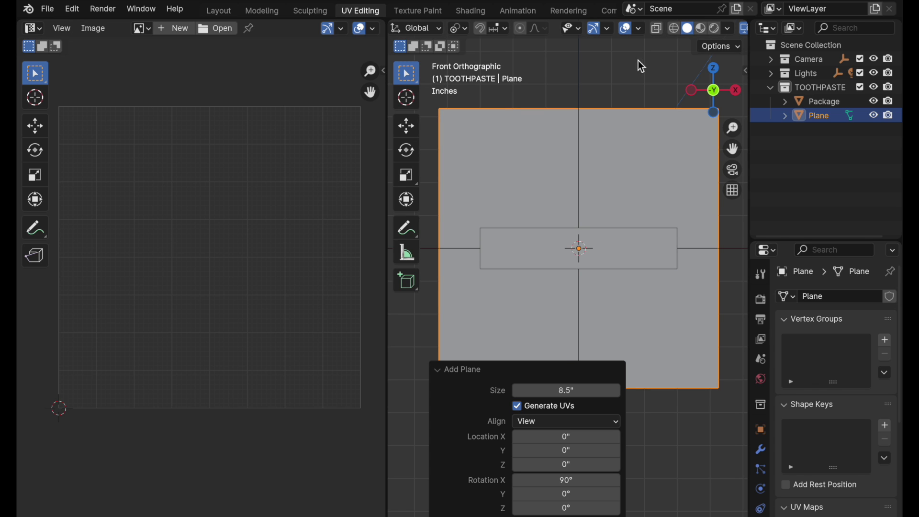
left_click(675, 29)
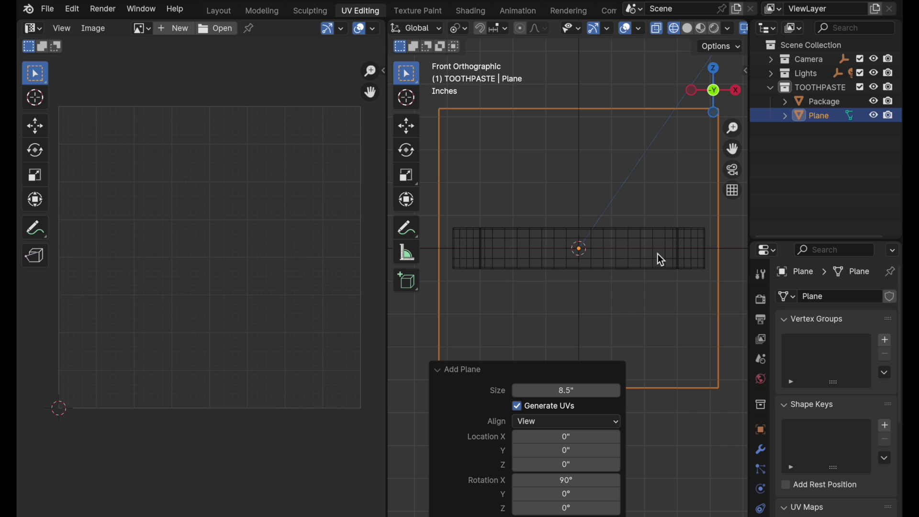
middle_click_drag(658, 254, 670, 210)
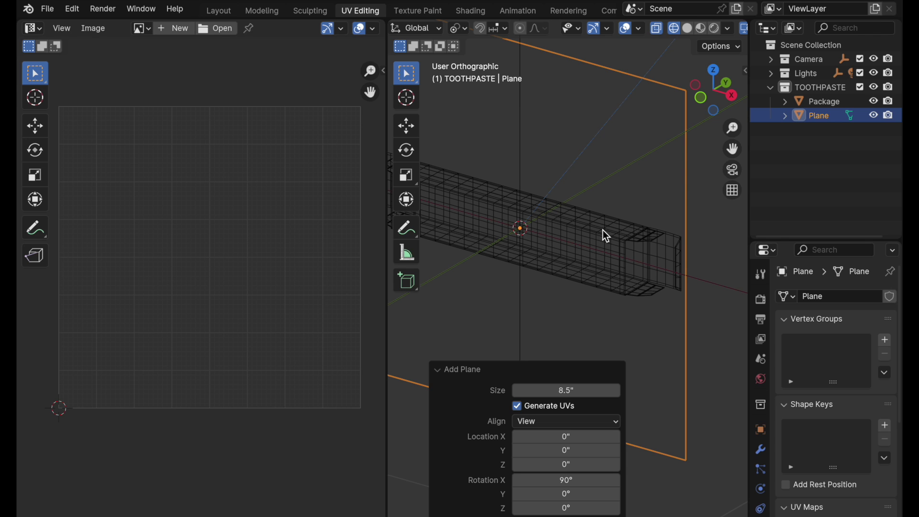
Project the UVs of the Package and Plane together from the front view, using the option that fits the bounds.
left_click(826, 103, "ctrl")
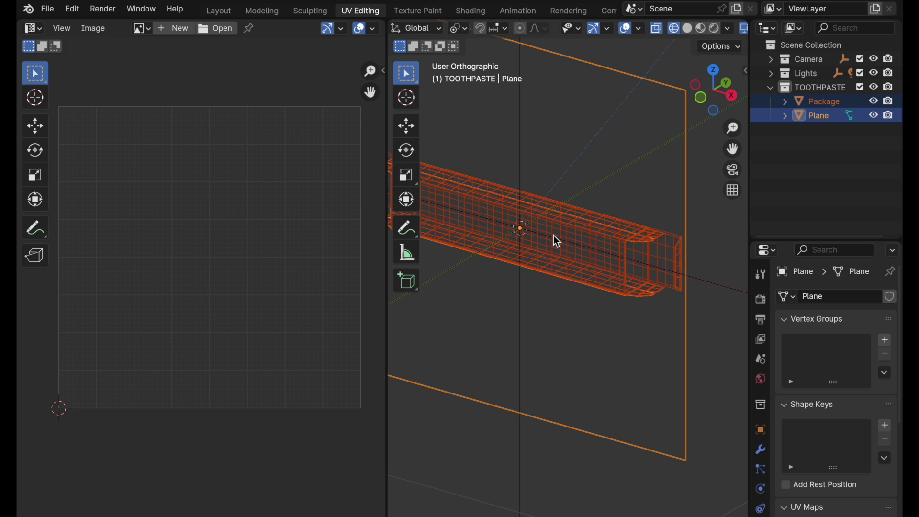
left_click(698, 99)
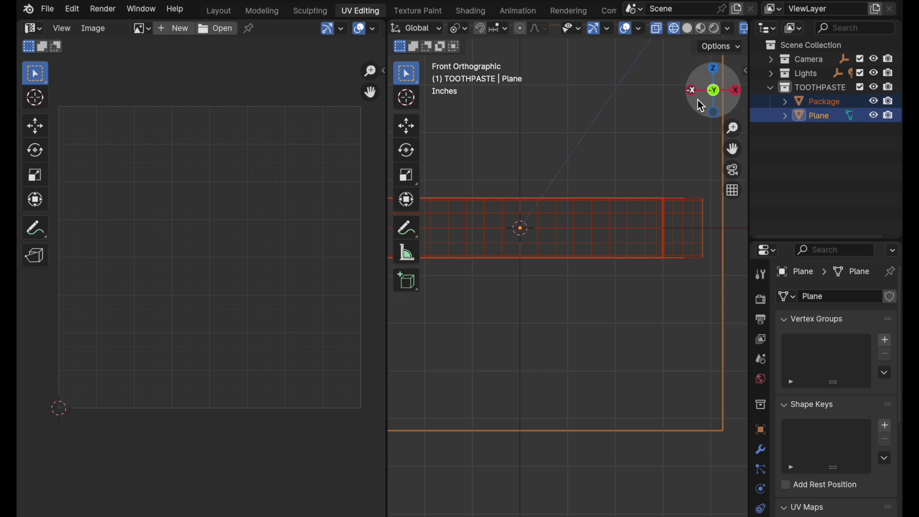
scroll(536, 185, "down", 3)
middle_click_drag(551, 185, 590, 283, "shift")
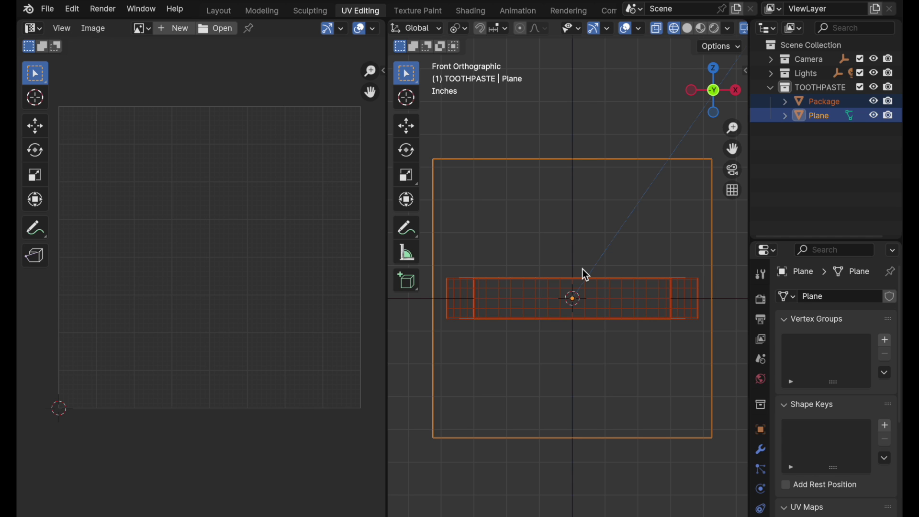
key("grave")
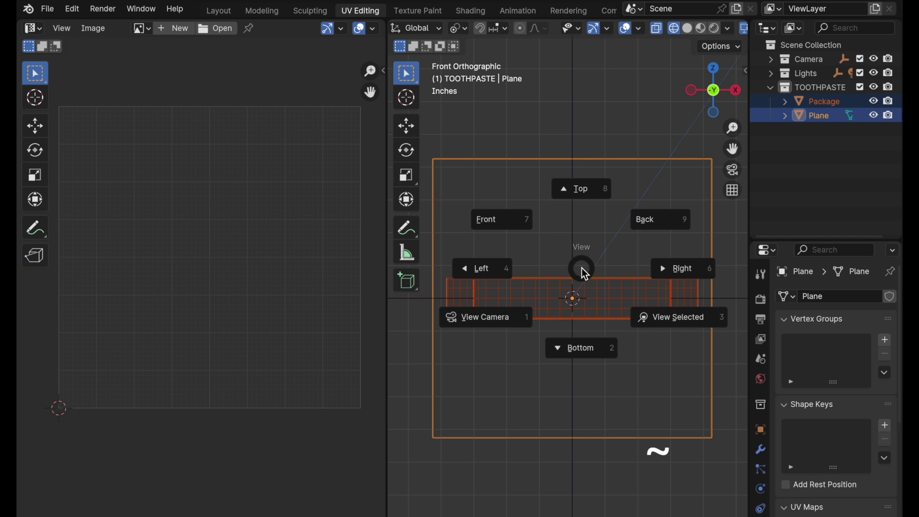
left_click(516, 223)
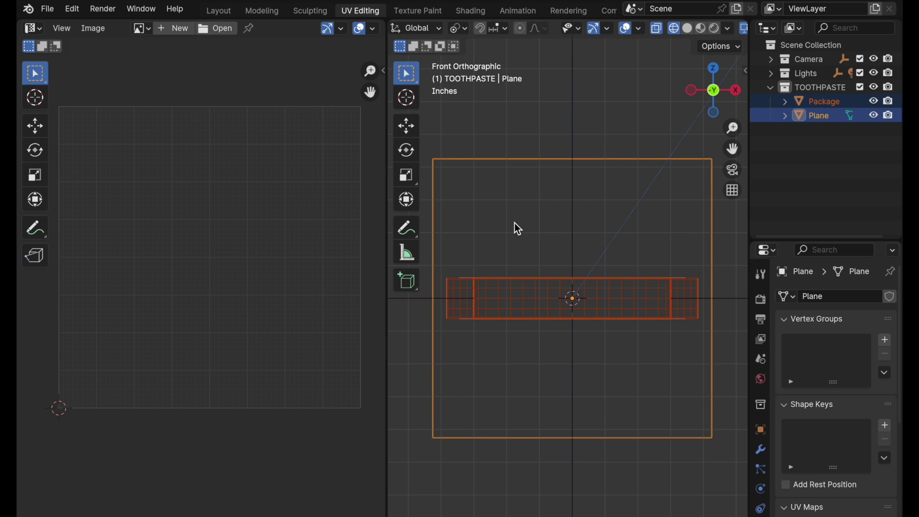
key("Tab")
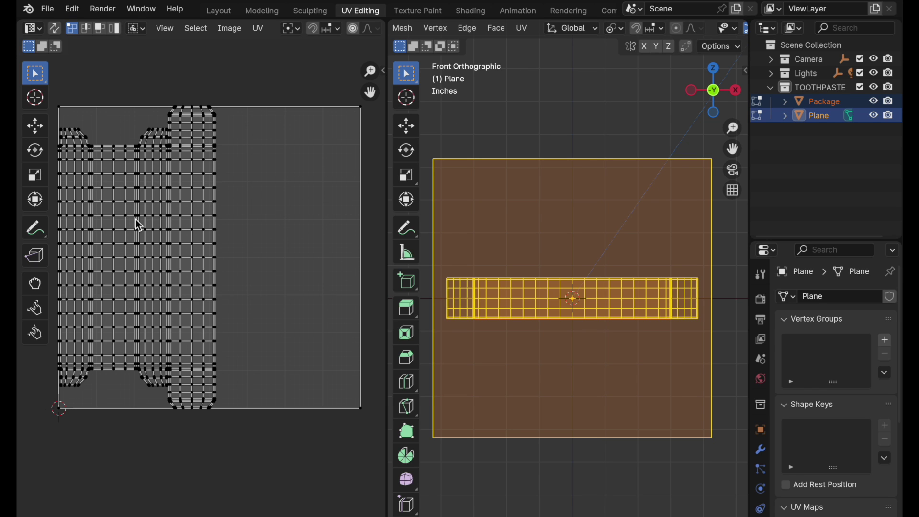
left_click(523, 28)
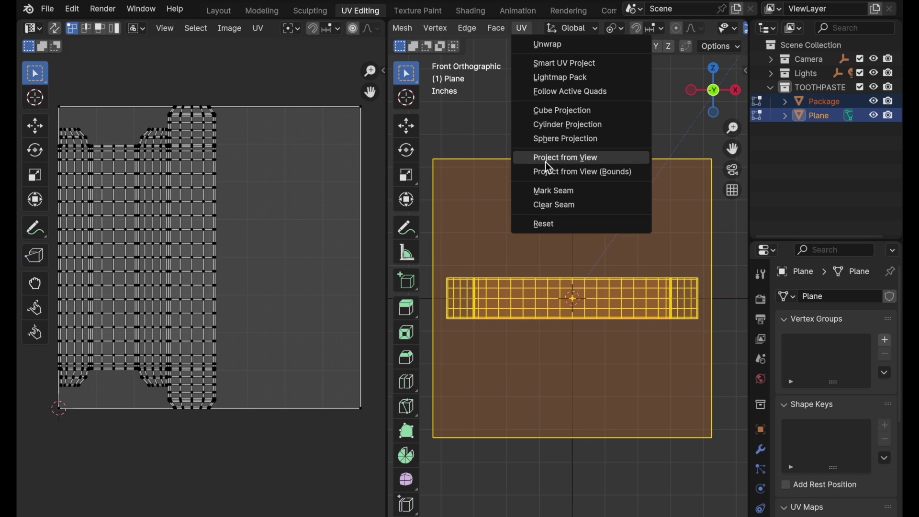
left_click(616, 177)
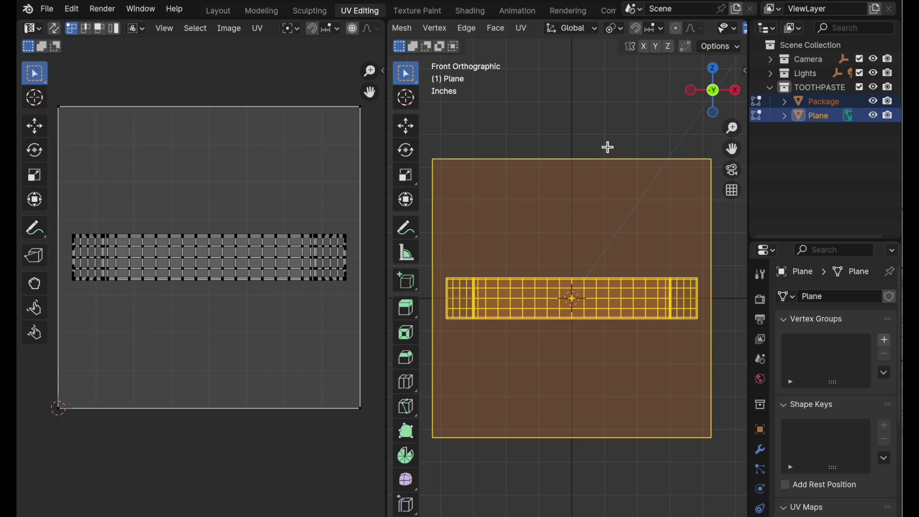
Hide the Plane in the viewport and open only the Package mesh for editing.
key("Tab")
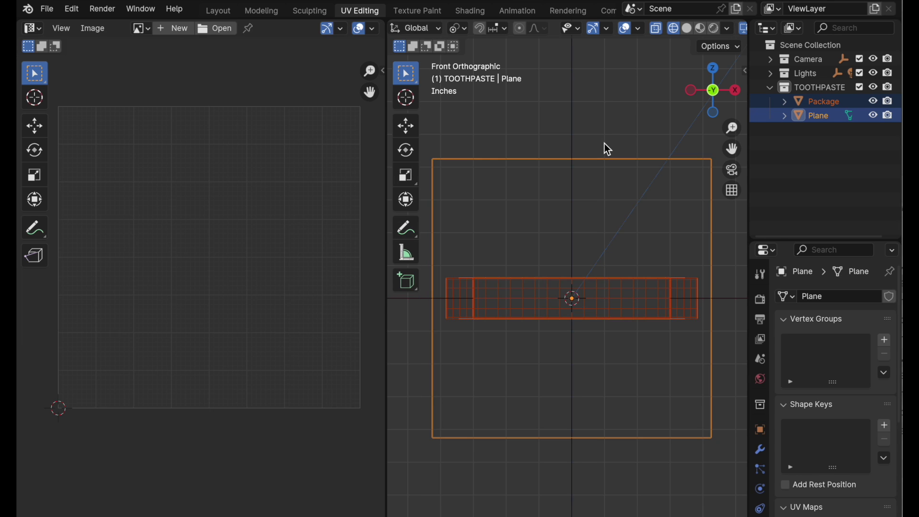
left_click(797, 139)
left_click(874, 115)
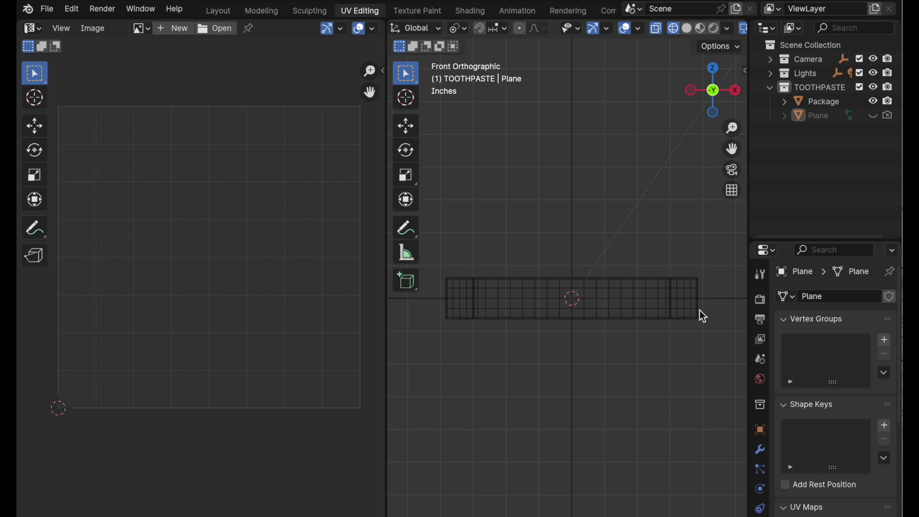
left_click(685, 306)
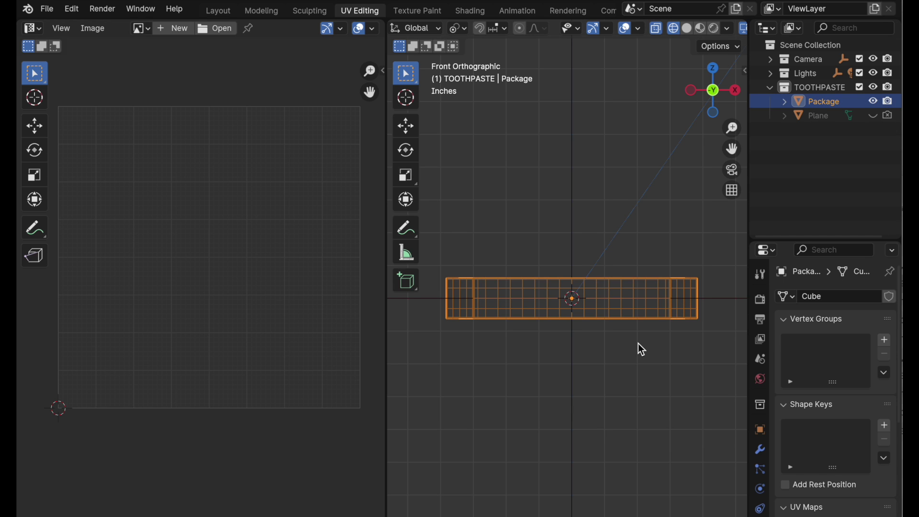
key("Tab")
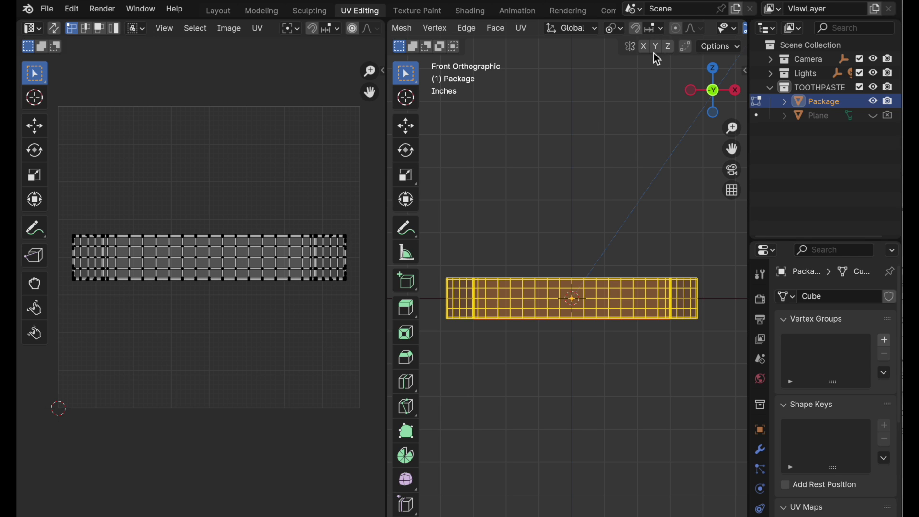
Clear the Package mesh selection and switch to face selection.
left_click(601, 199)
scroll(545, 325, "up", 4)
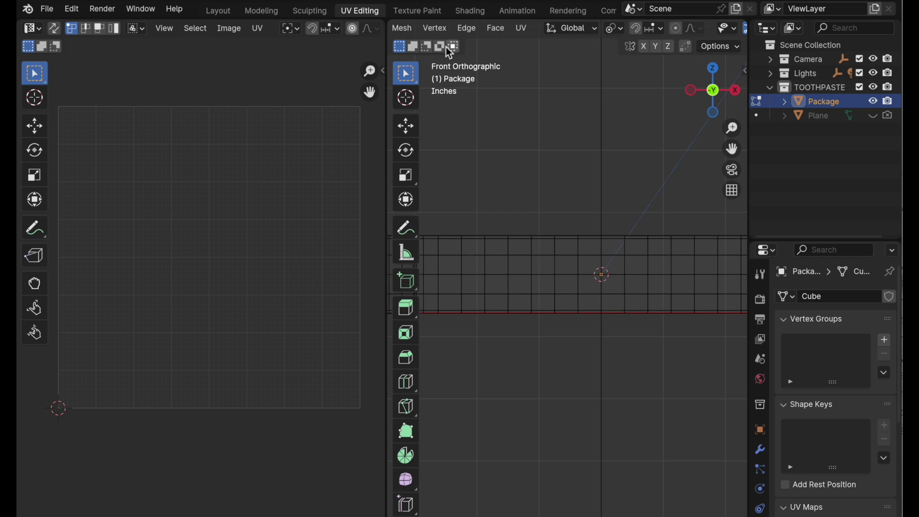
scroll(430, 27, "up", 5)
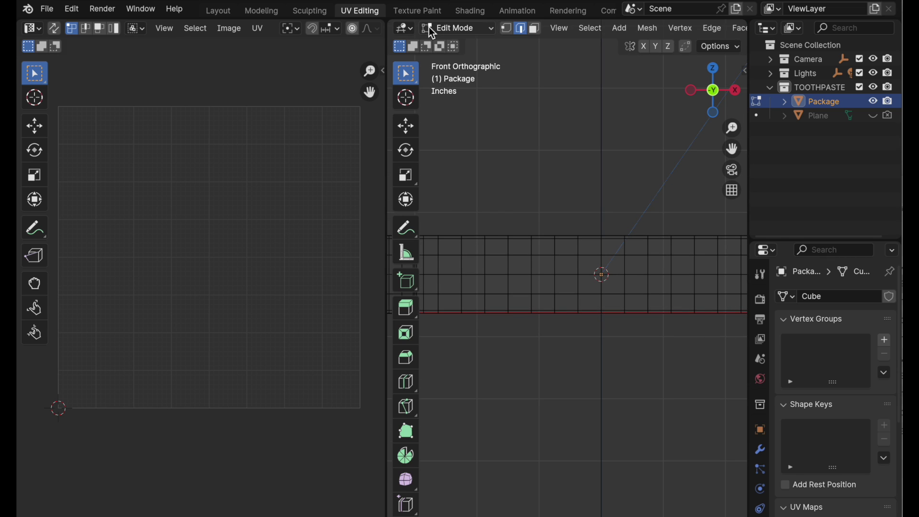
left_click(535, 28)
scroll(577, 215, "down", 1)
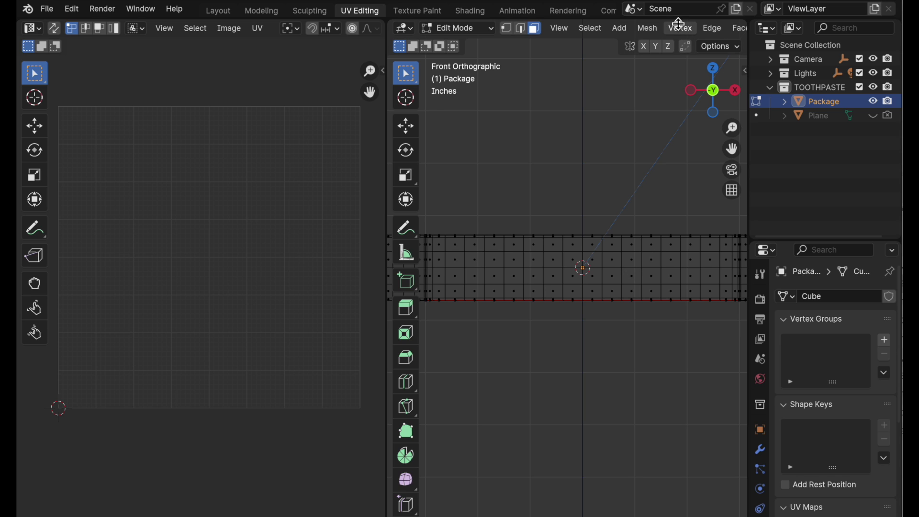
scroll(674, 31, "down", 6)
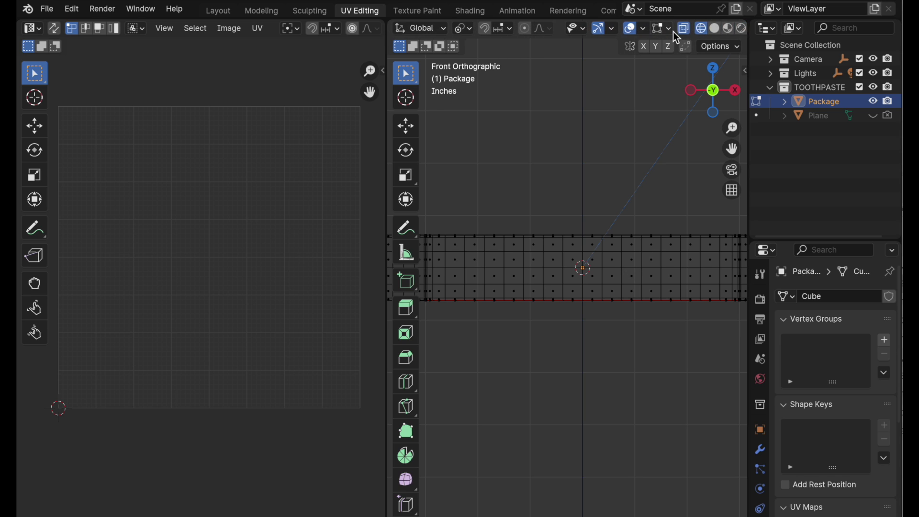
scroll(673, 32, "down", 2)
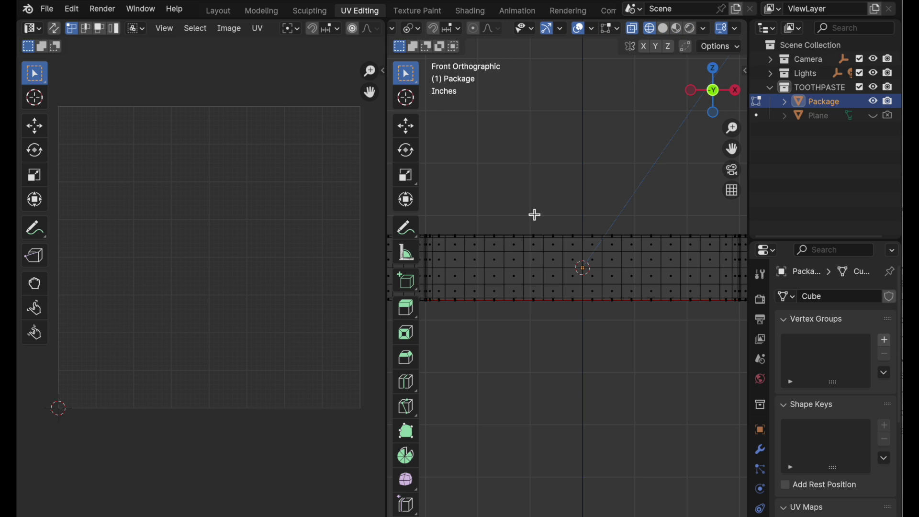
Try to select the two central rows of faces on the package's front with X-ray on.
key("c")
left_click_drag(472, 259, 697, 281)
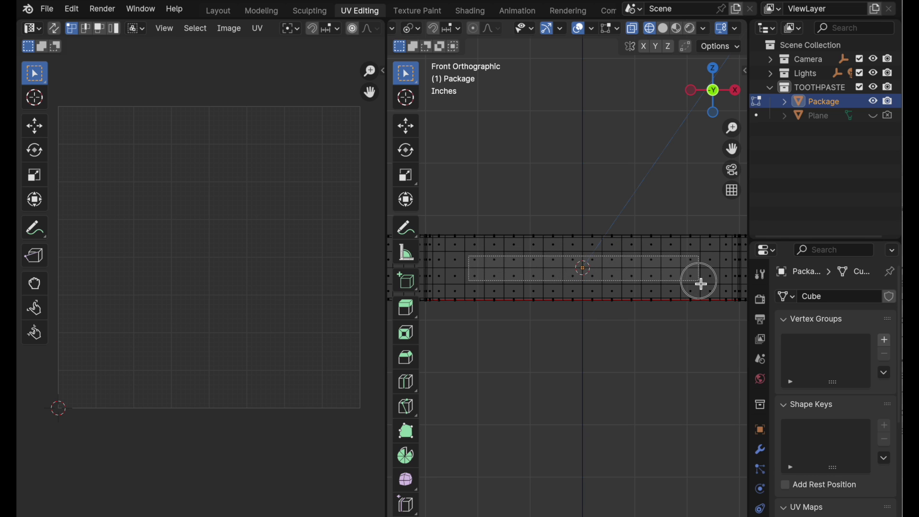
right_click(699, 281)
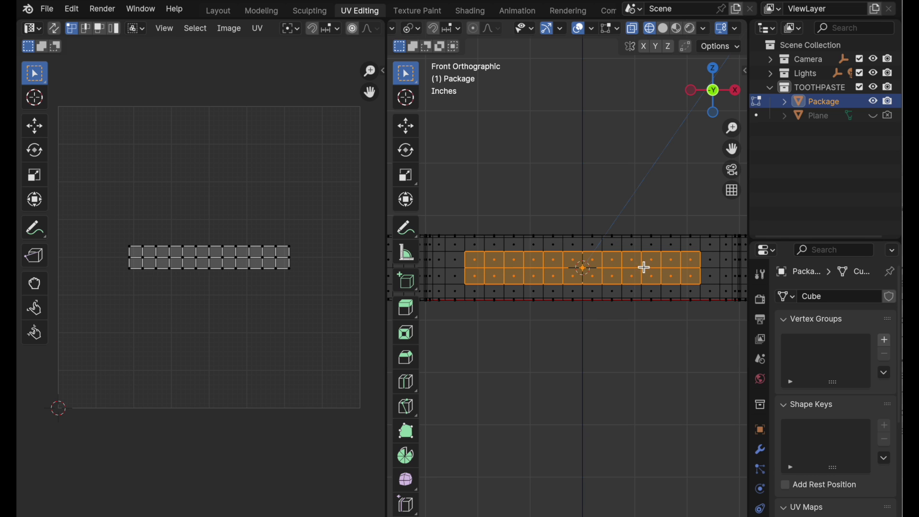
middle_click_drag(644, 266, 592, 307)
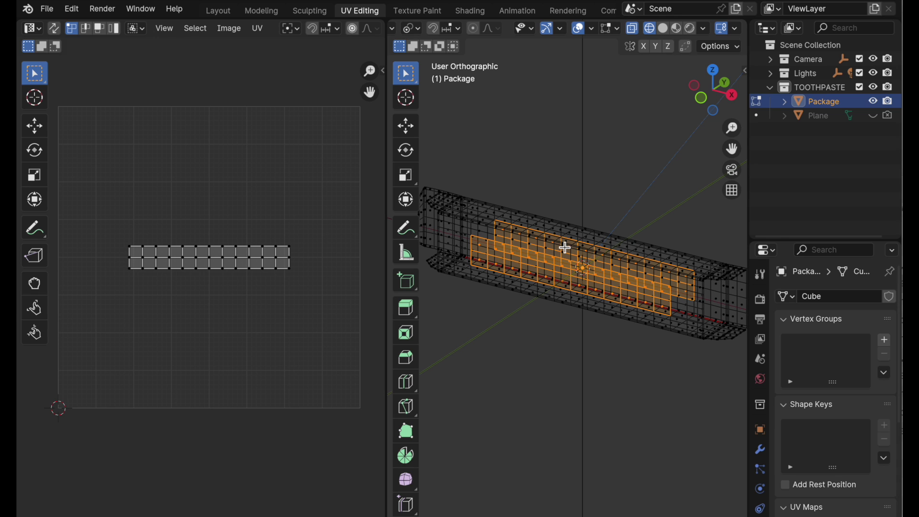
Turn on UV sync selection and test it by selecting the package's central faces in the UV layout.
key("a")
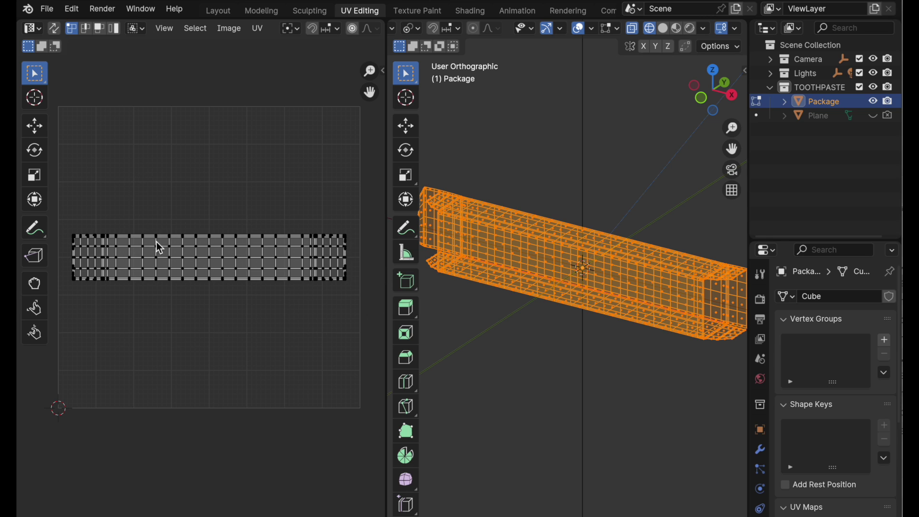
left_click_drag(151, 245, 284, 272)
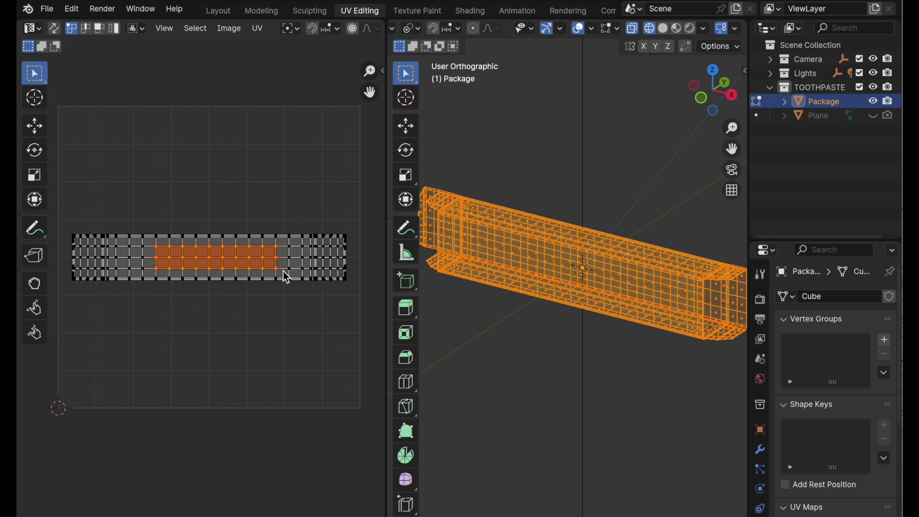
left_click(54, 29)
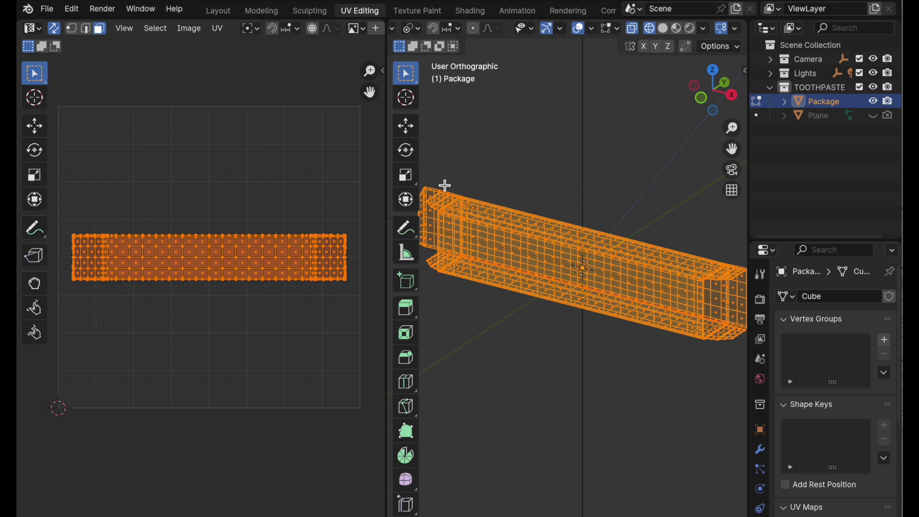
left_click(290, 190)
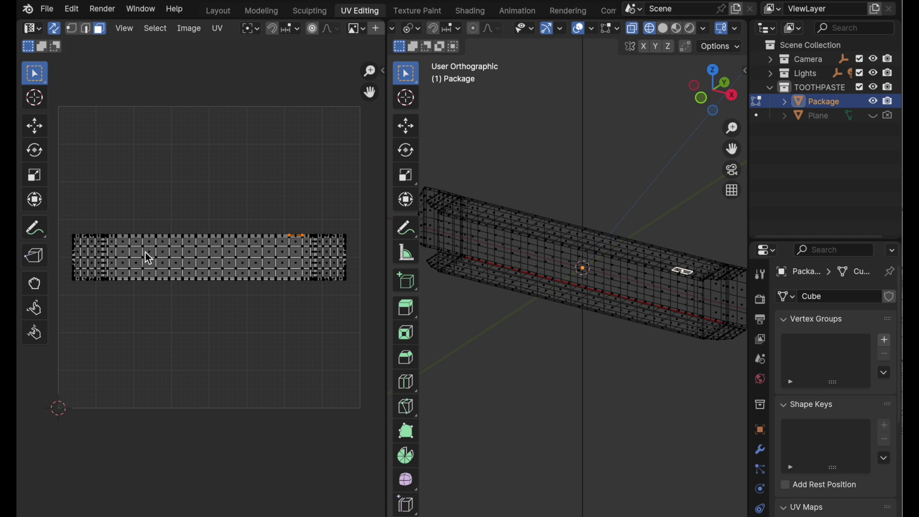
left_click_drag(149, 248, 271, 269)
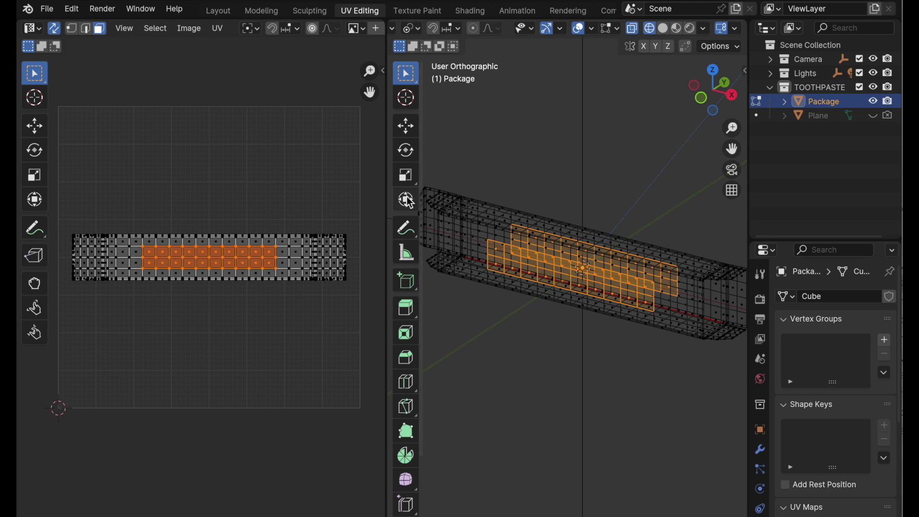
left_click(332, 193)
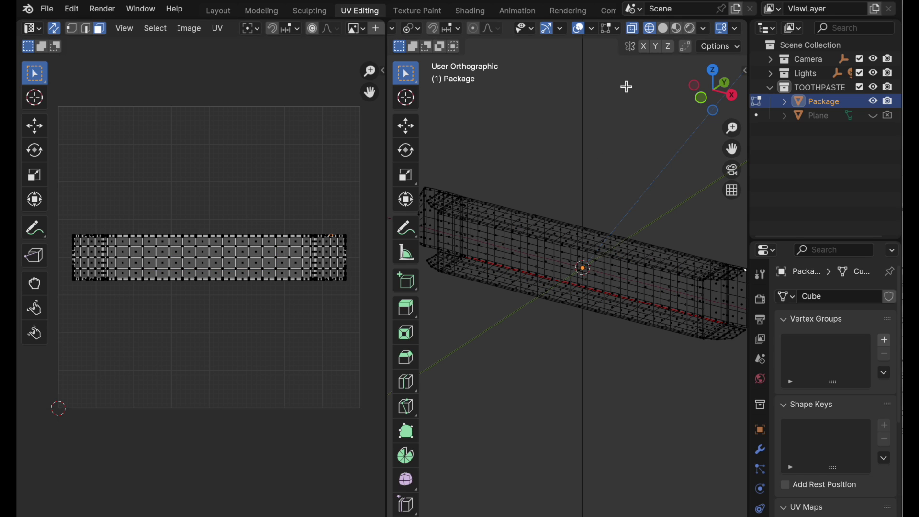
Turn off X-ray and select the two central rows of faces on the package's front side only.
left_click(635, 29)
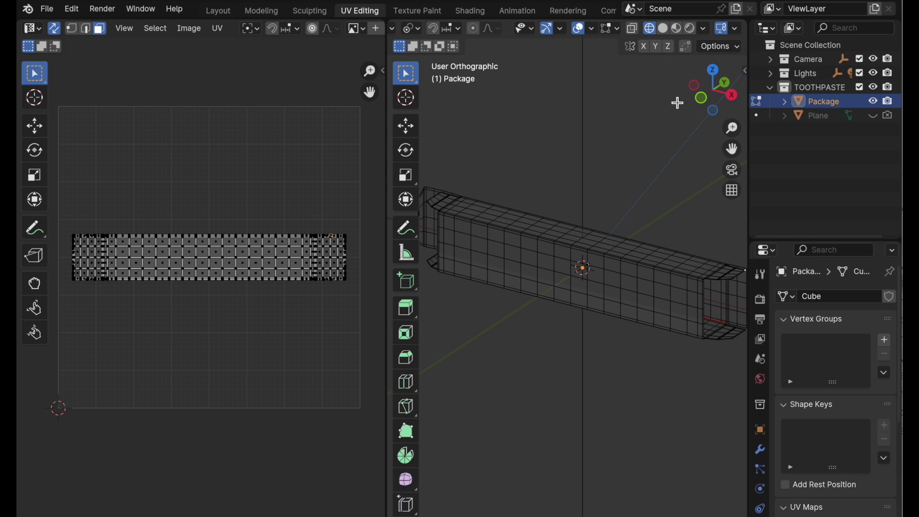
left_click(702, 102)
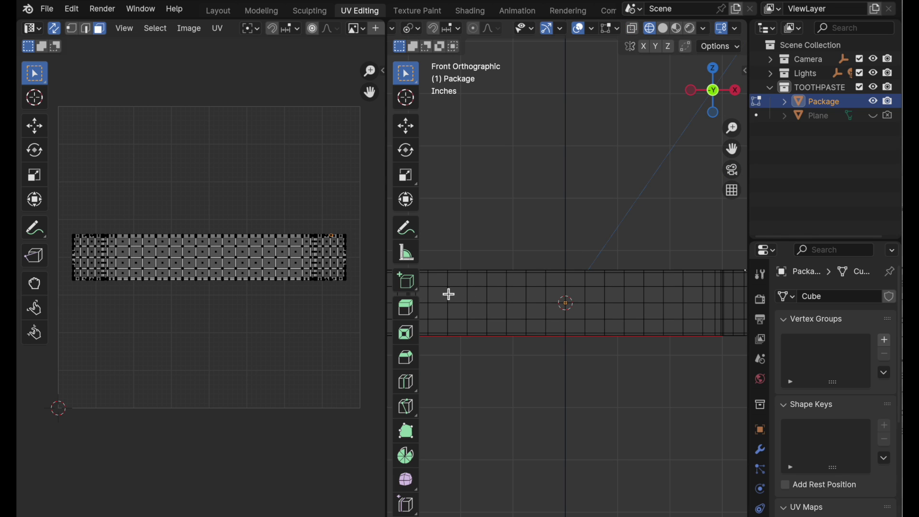
scroll(456, 27, "up", 5)
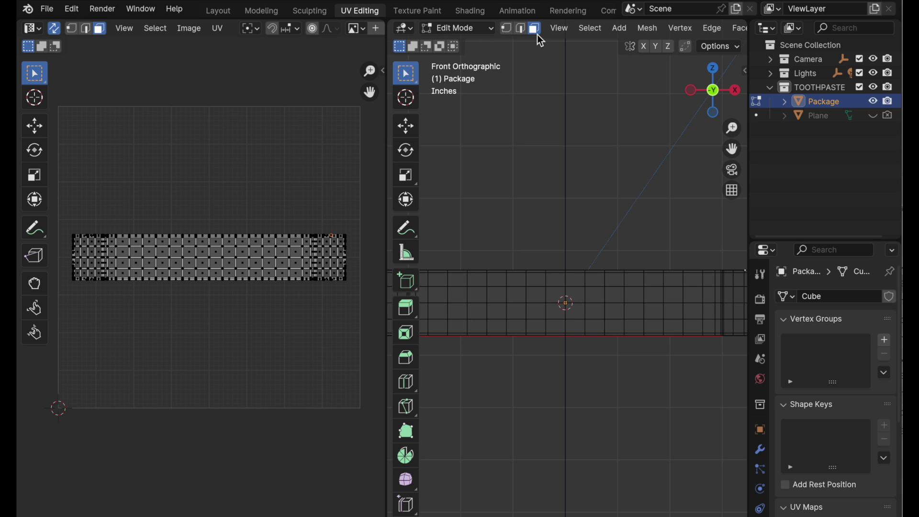
left_click_drag(438, 291, 697, 319)
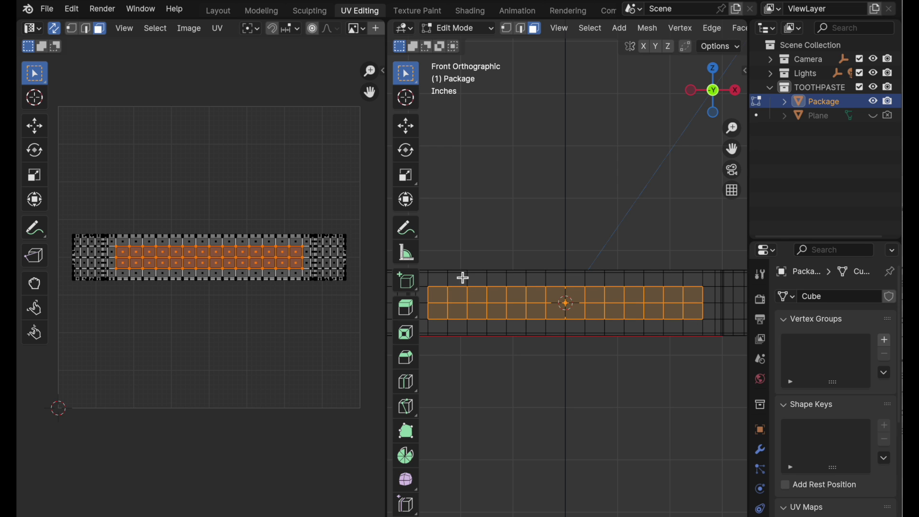
middle_click_drag(596, 273, 647, 246)
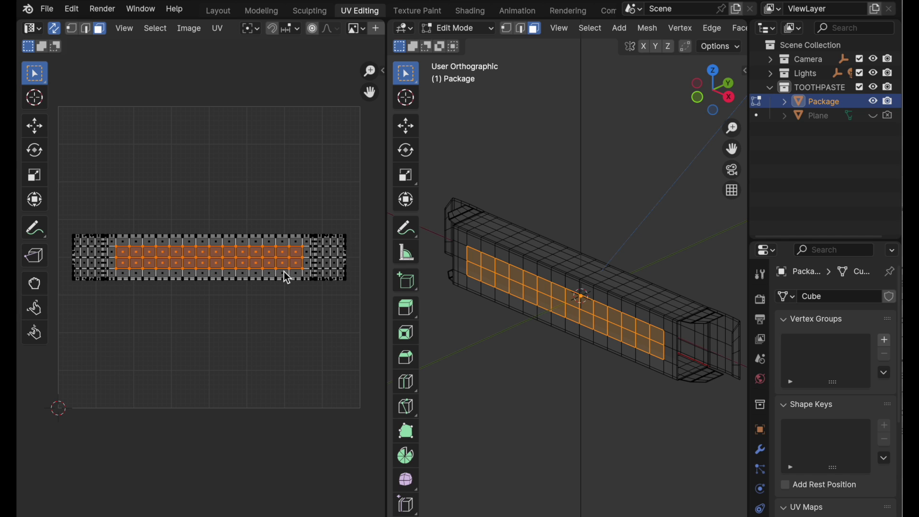
Pin the UVs of the selected central front faces, keeping UV sync selection on.
left_click(54, 30)
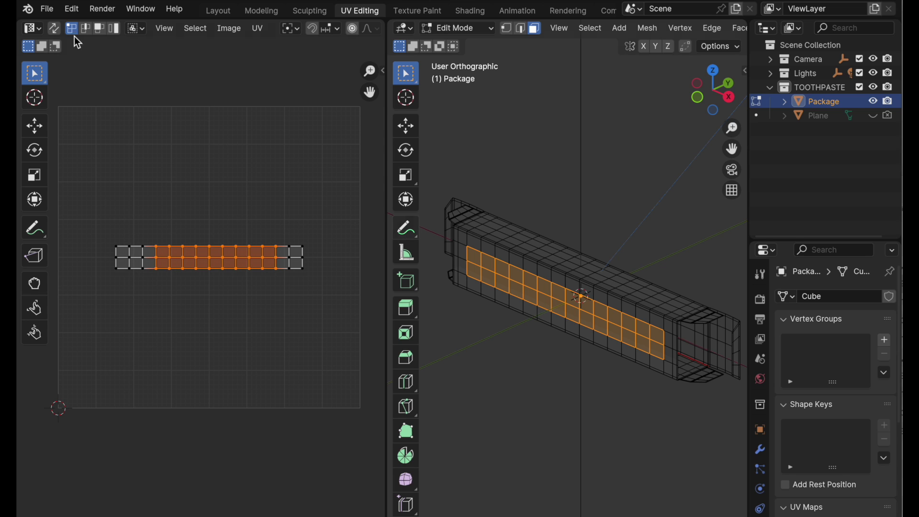
left_click(55, 30)
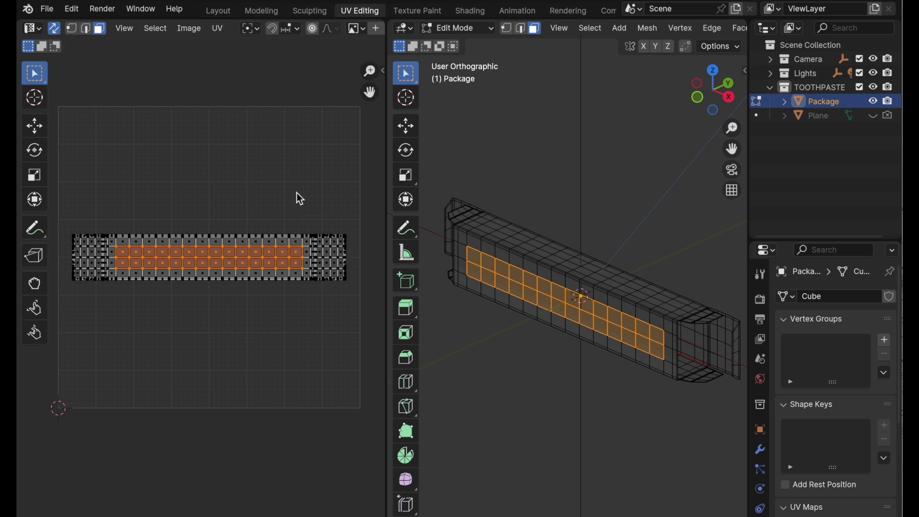
key("u")
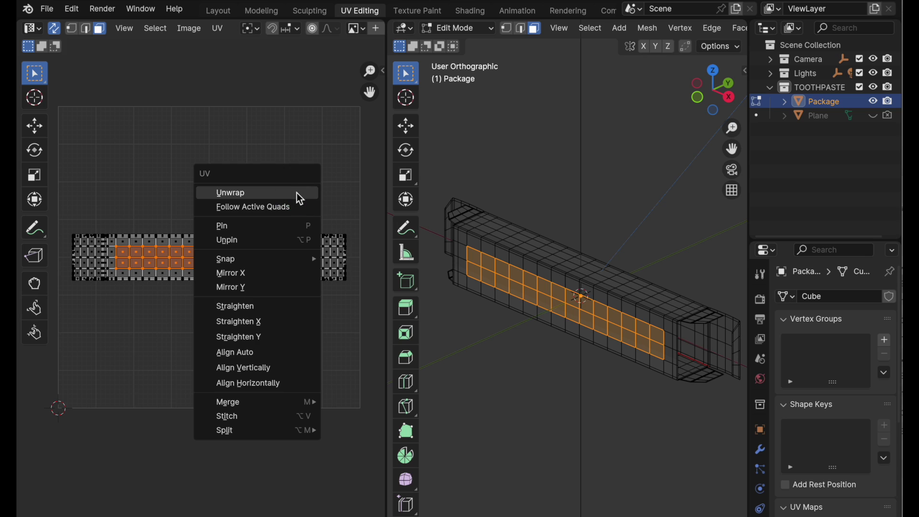
left_click(289, 225)
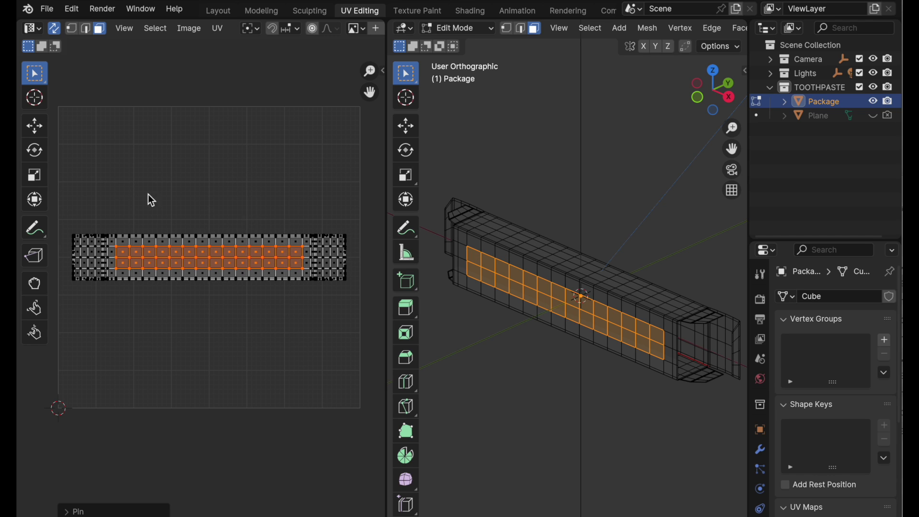
Select all of the package's faces and unwrap them around the pinned central front faces.
key("a")
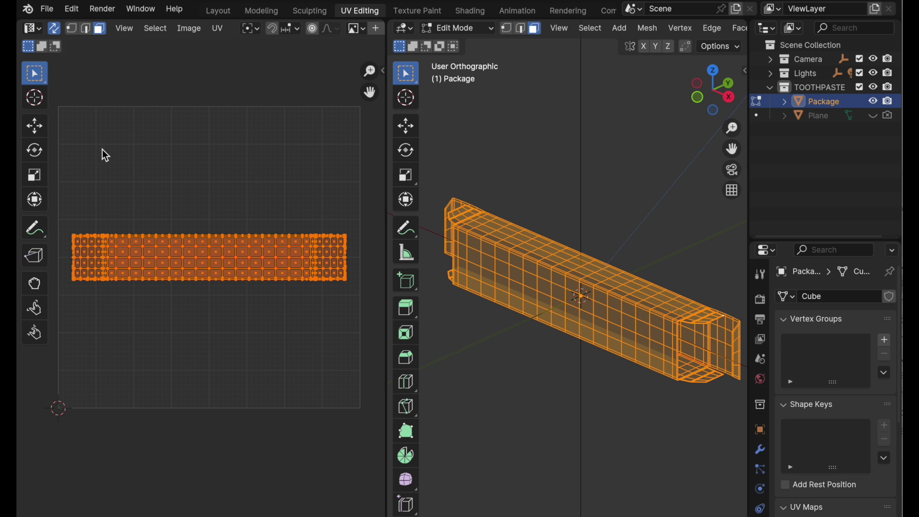
key("u")
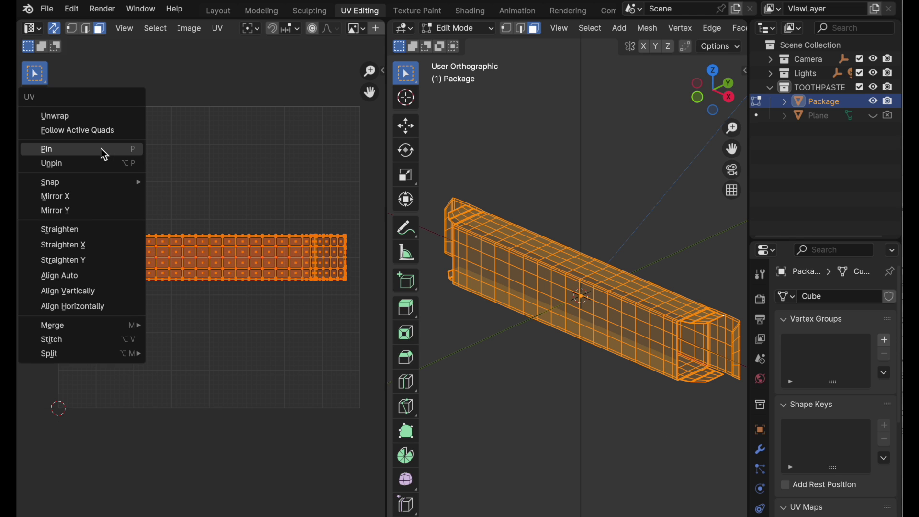
left_click(100, 121)
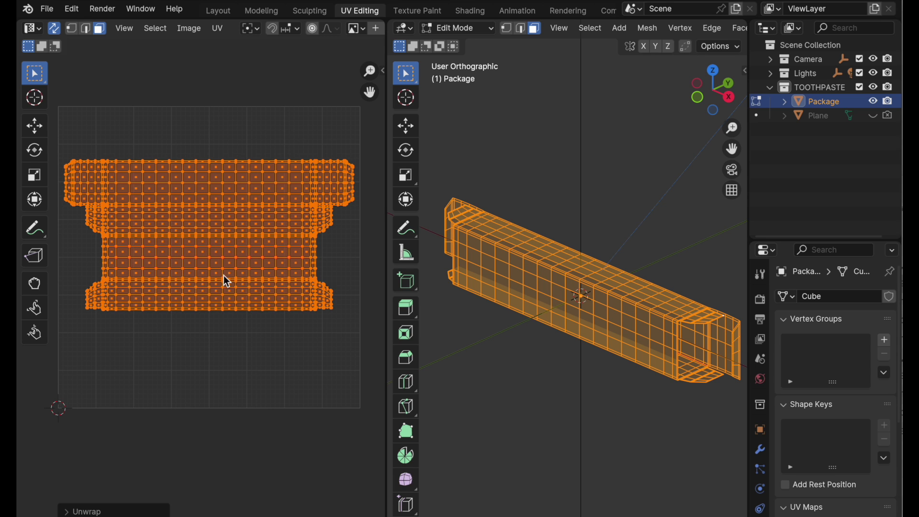
Restore the selection of the whole package after trying a deselect, and start exporting its UV layout.
left_click(288, 125)
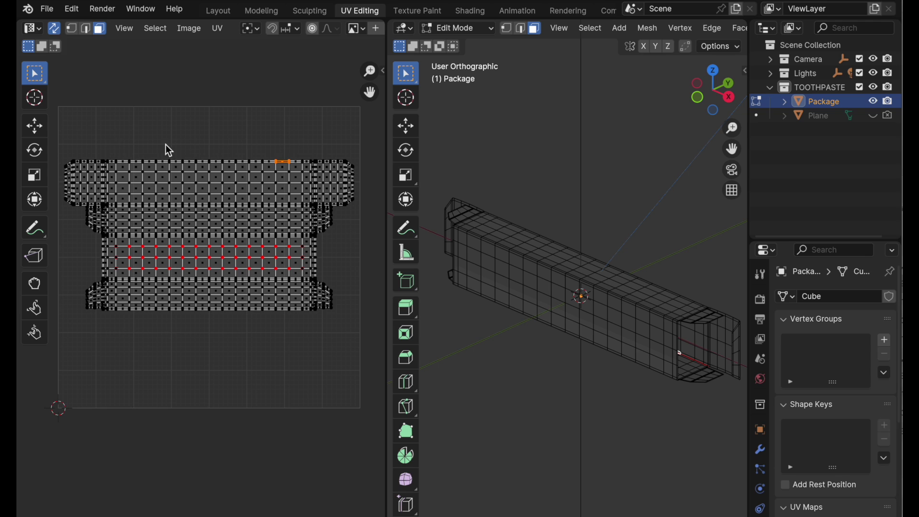
key("ctrl+z")
key("a")
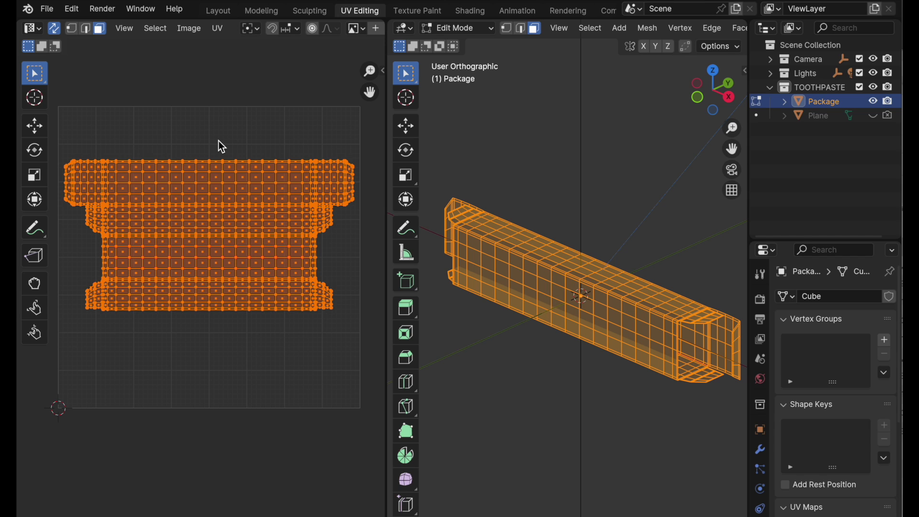
left_click(217, 28)
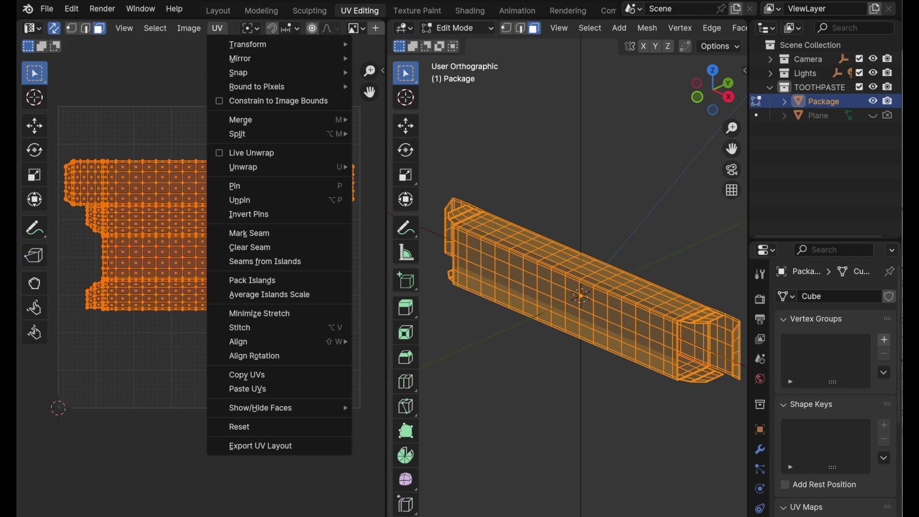
left_click(265, 448)
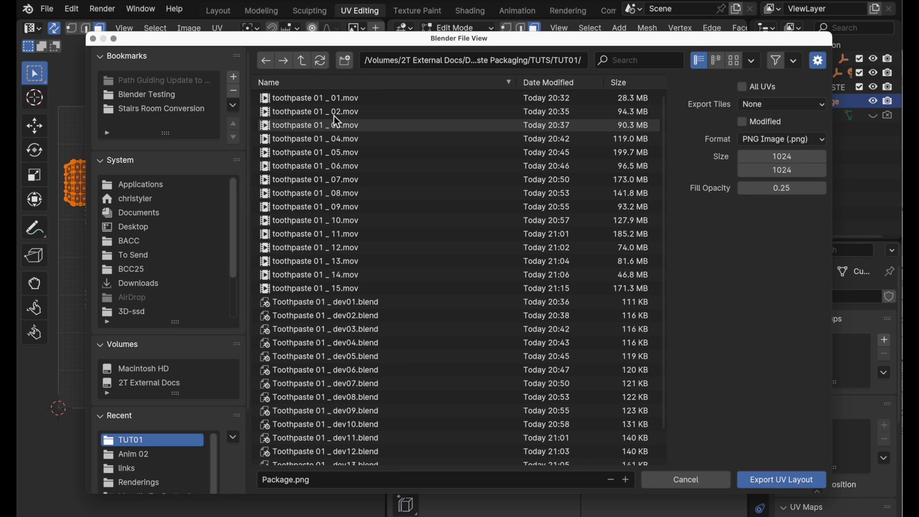
Create a folder named textures inside the TUTS folder and open it as the export location.
left_click(303, 62)
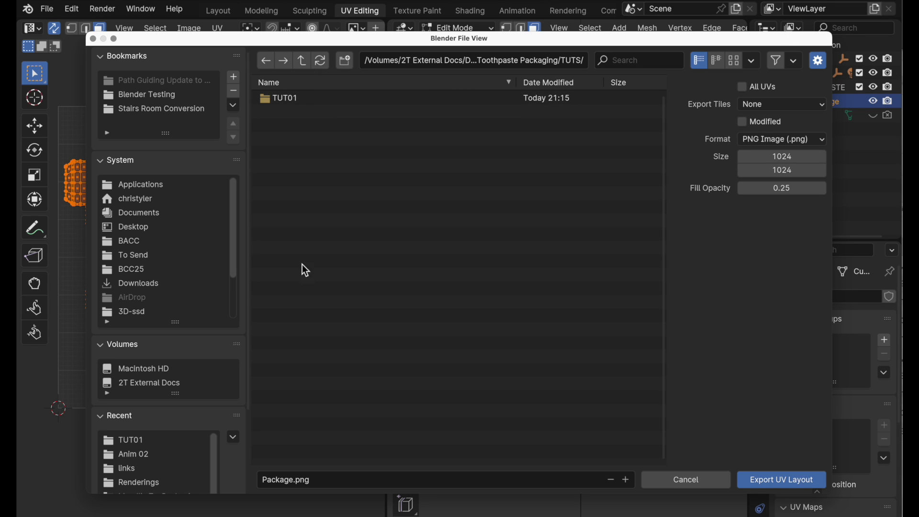
left_click(345, 61)
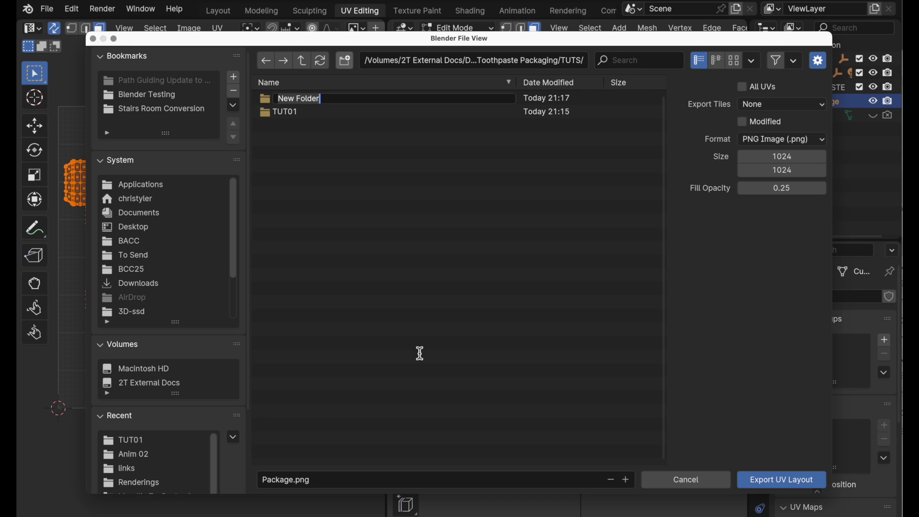
type("LINK")
key("BackSpace")
key("BackSpace")
key("BackSpace")
key("BackSpace")
type("textures")
key("Return")
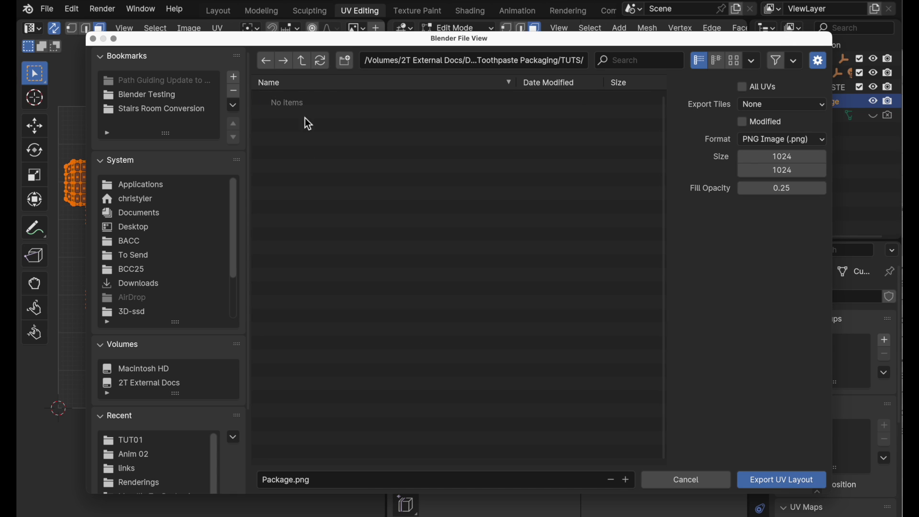
left_click(290, 97)
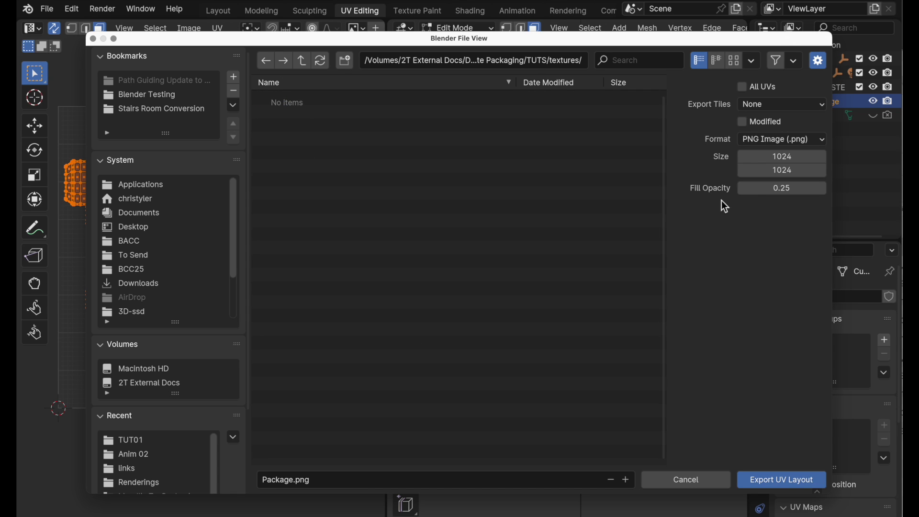
Export the UV layout as Package.png at 4096 × 4096 pixels with a fill opacity of 0.5.
left_click(789, 157)
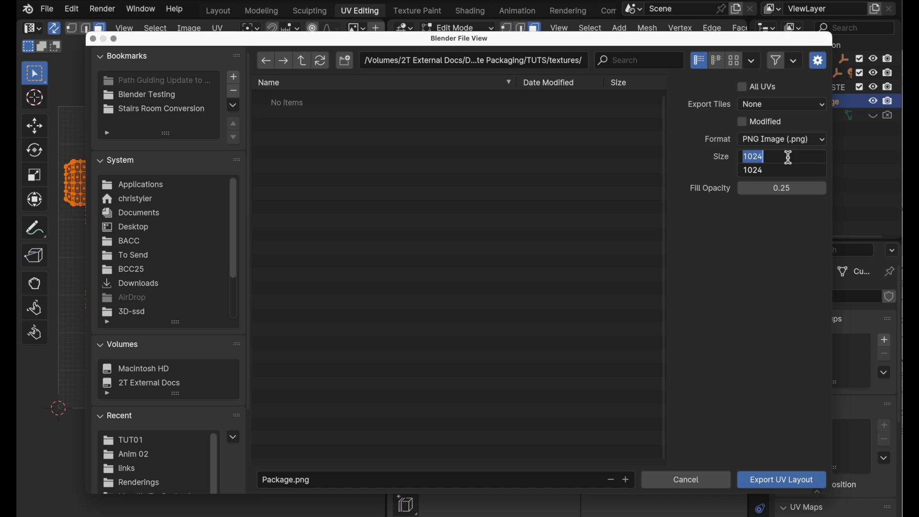
type("4096")
key("Tab")
left_click(743, 87)
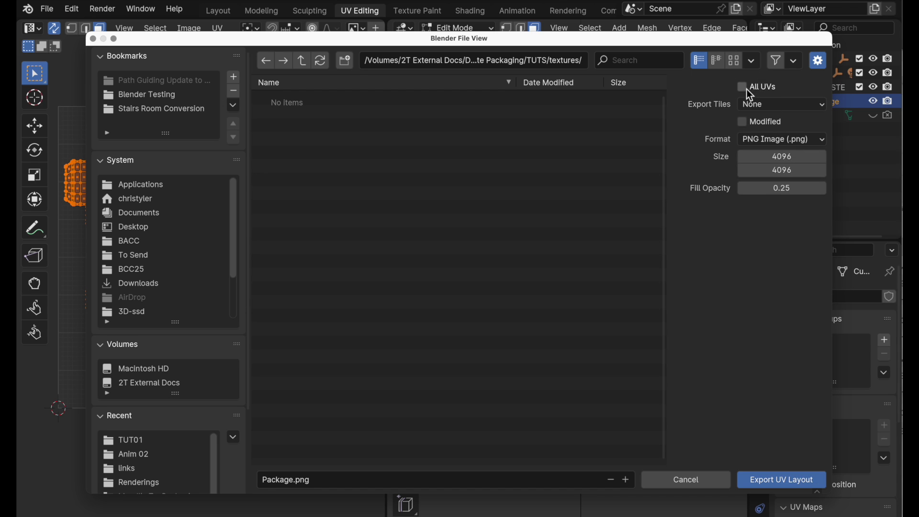
left_click(804, 191)
type("0.5")
key("Return")
left_click(786, 481)
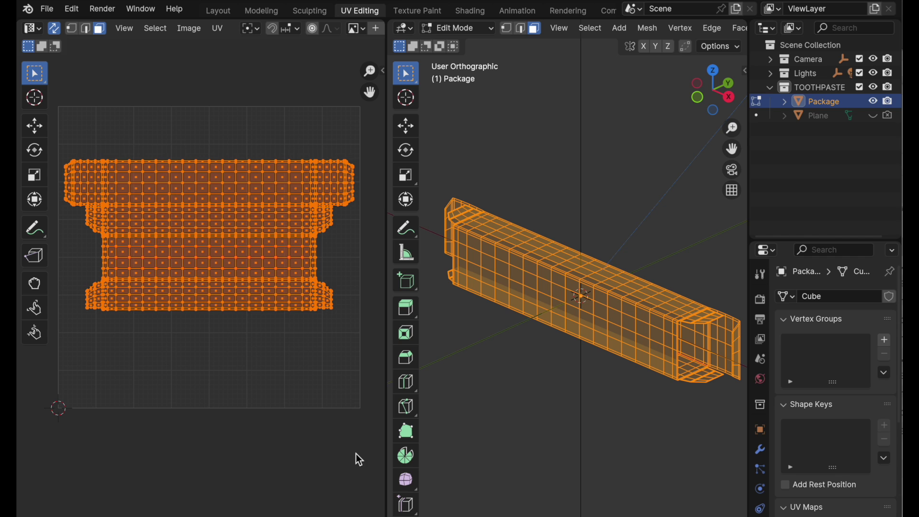
Switch to Photoshop and open Package.png from the textures folder.
left_click(325, 505)
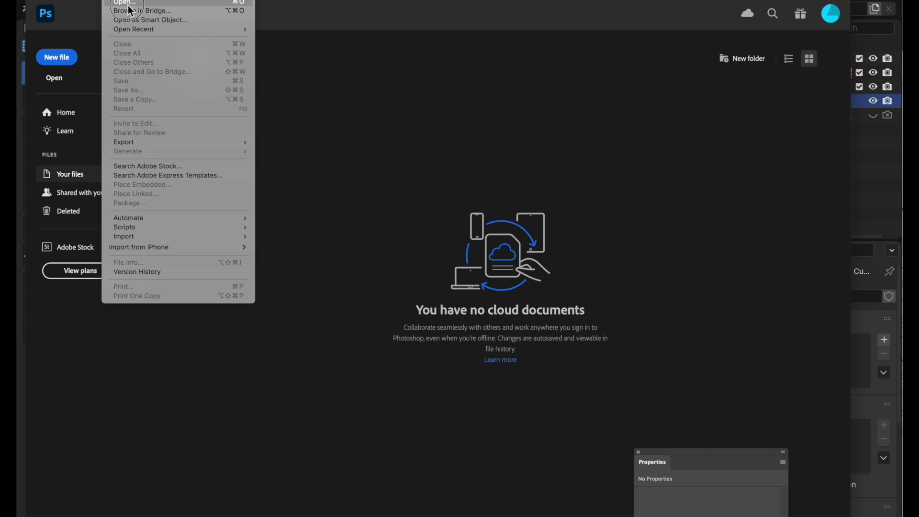
left_click(128, 4)
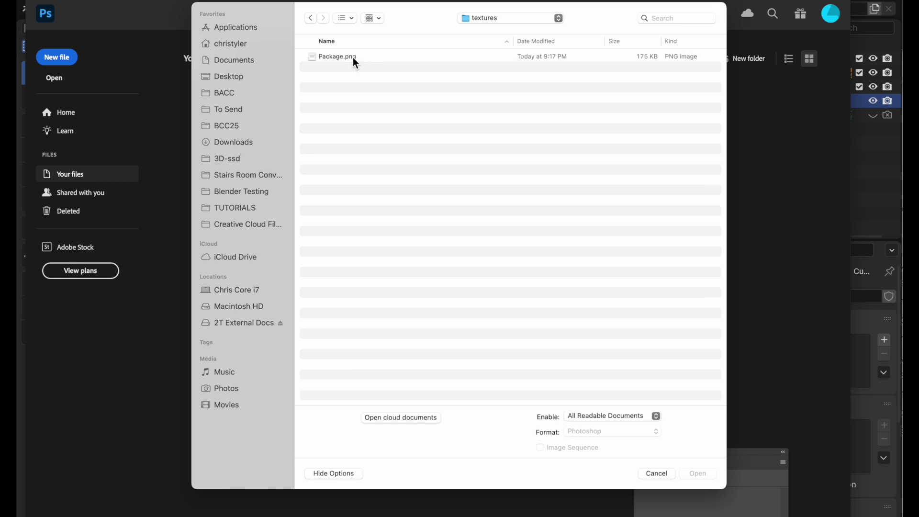
left_click(353, 59)
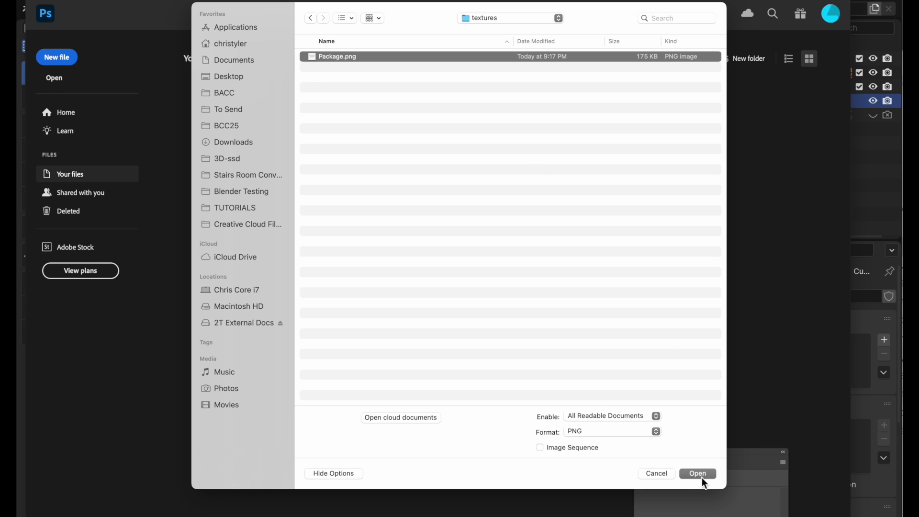
left_click(698, 474)
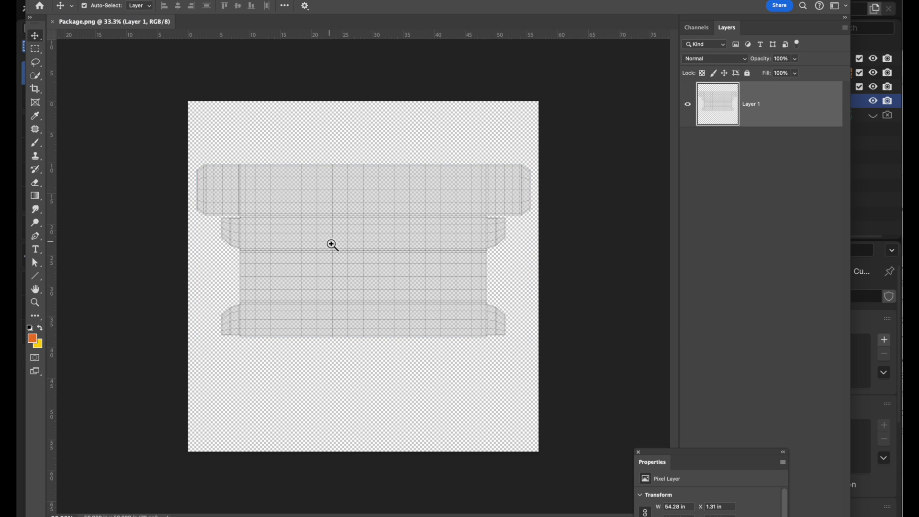
scroll(332, 244, "up", 1, "alt")
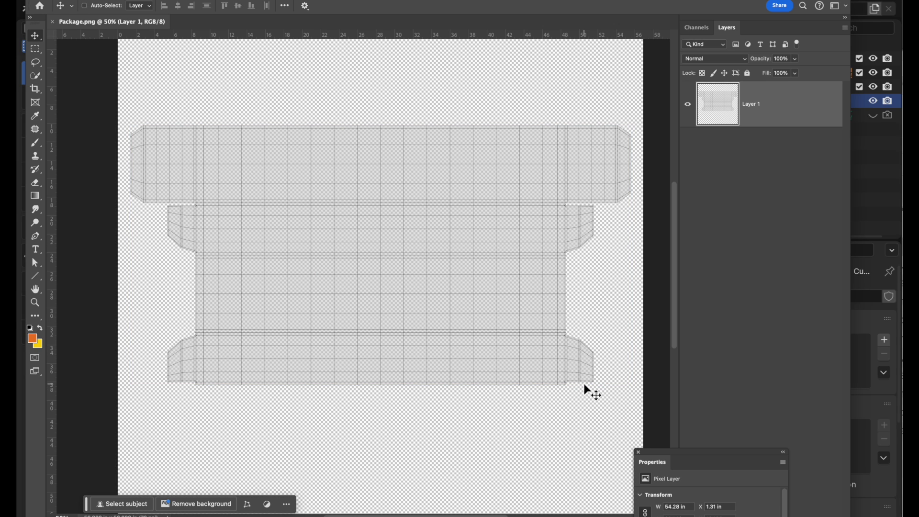
Set the image's document width to 8.5 inches with resampling off.
left_click(163, 0)
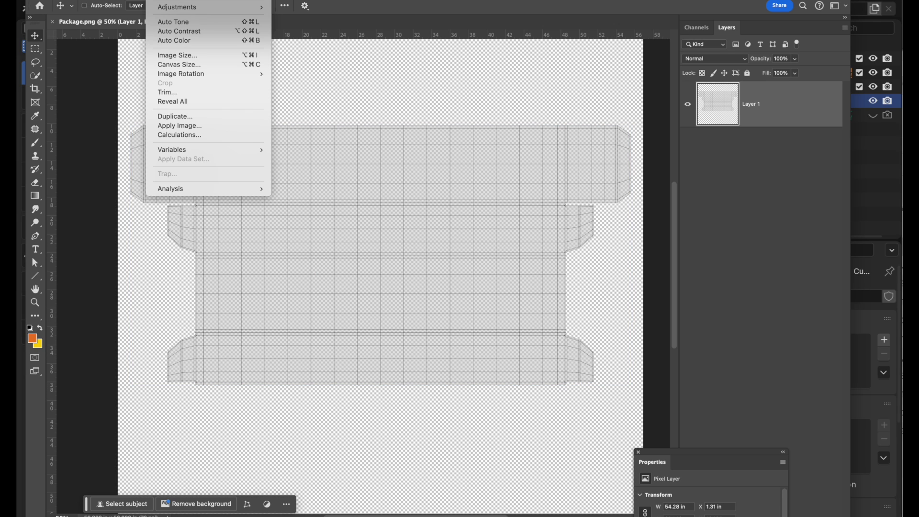
left_click(182, 58)
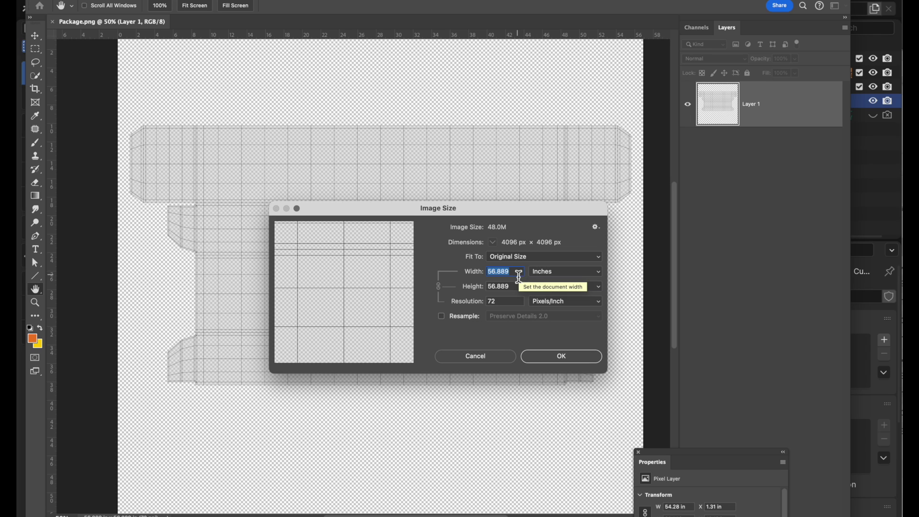
type("8.5")
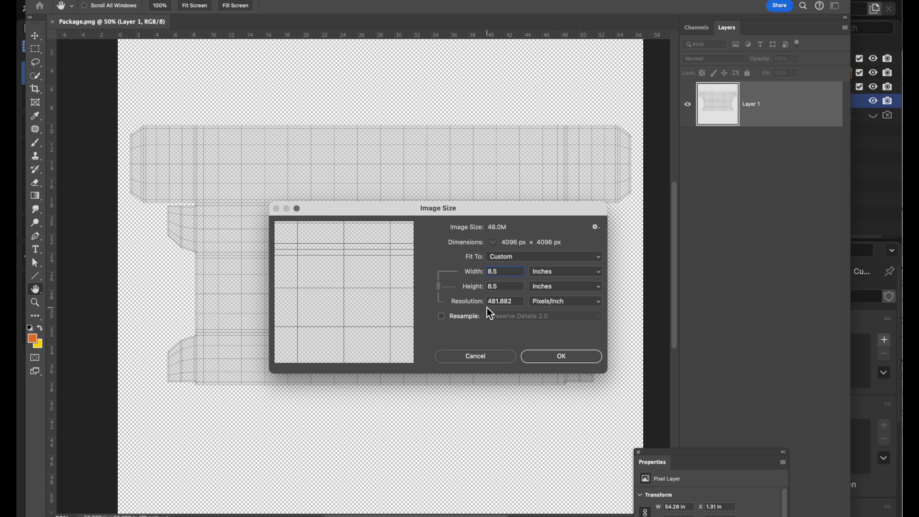
left_click(538, 357)
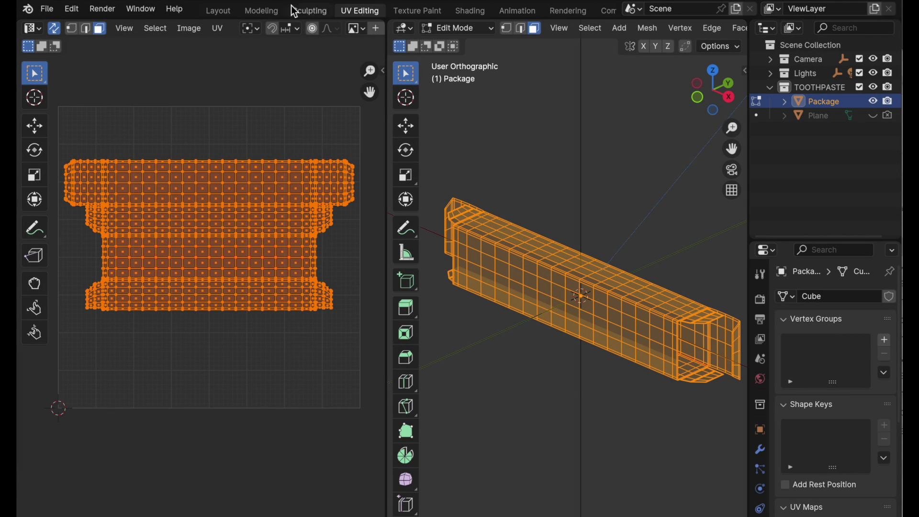
Switch to Blender's Layout workspace, deselect all of the package's faces in Edit Mode and turn off X-ray.
left_click(224, 11)
middle_click_drag(243, 250, 343, 231)
scroll(313, 207, "up", 3)
key("Tab")
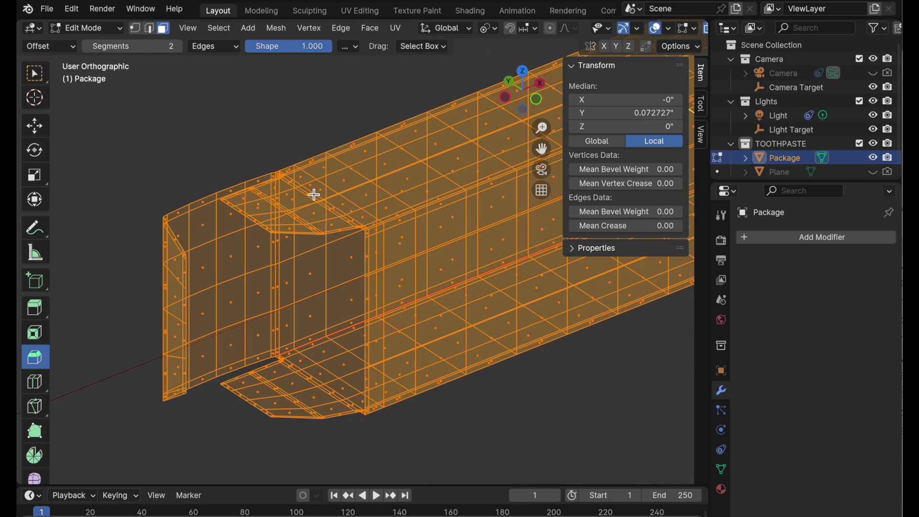
scroll(291, 207, "up", 2)
left_click(238, 106)
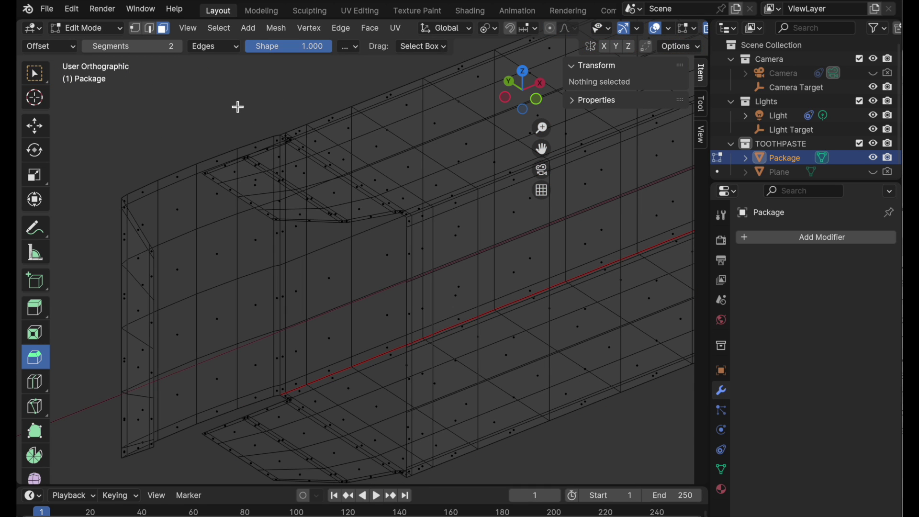
key("alt+z")
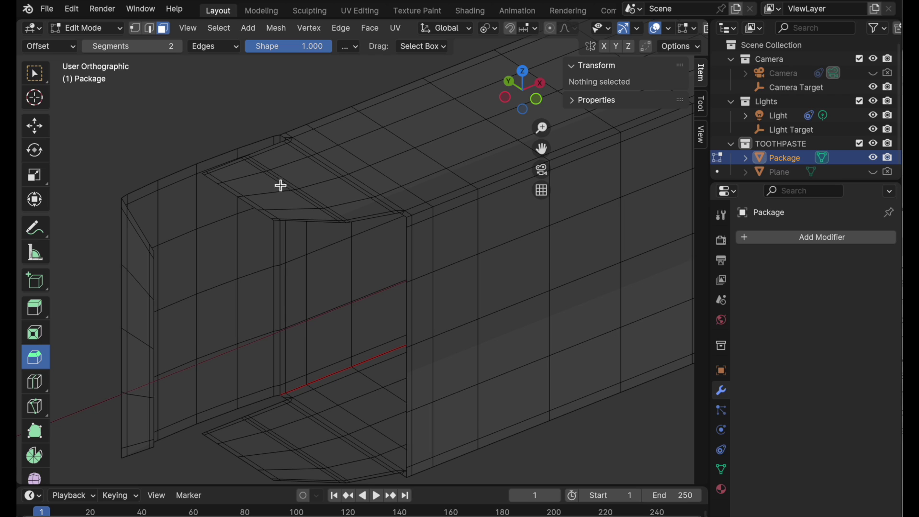
Select the strip of faces along the upper side flap's outer edge and grow the selection twice across the flap.
scroll(311, 185, "down", 2)
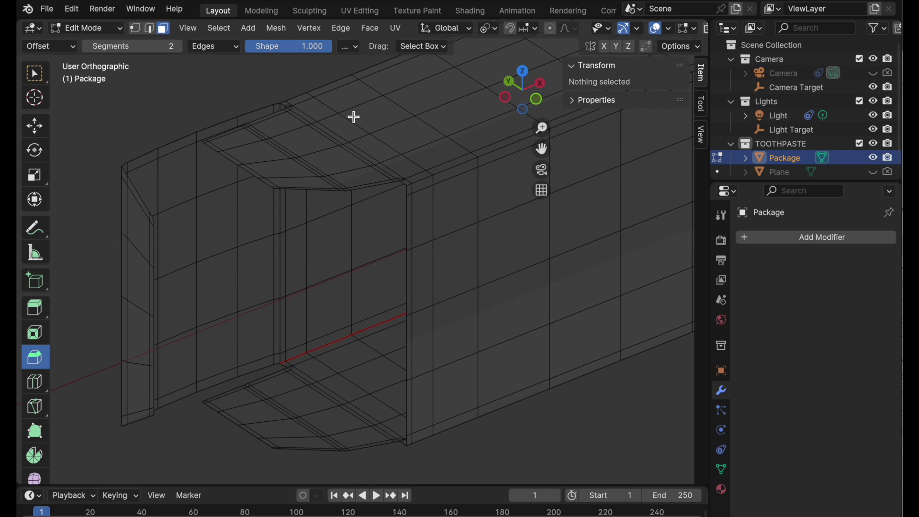
scroll(304, 189, "up", 3)
mouse_move(303, 189)
middle_mouse_down()
mouse_move(332, 166)
mouse_move(309, 205)
middle_mouse_up()
scroll(308, 205, "up", 1)
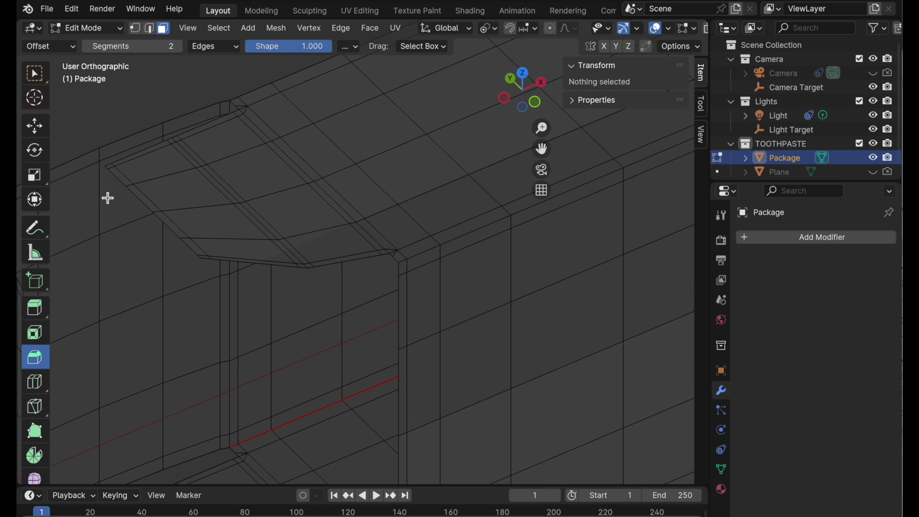
scroll(199, 282, "up", 2)
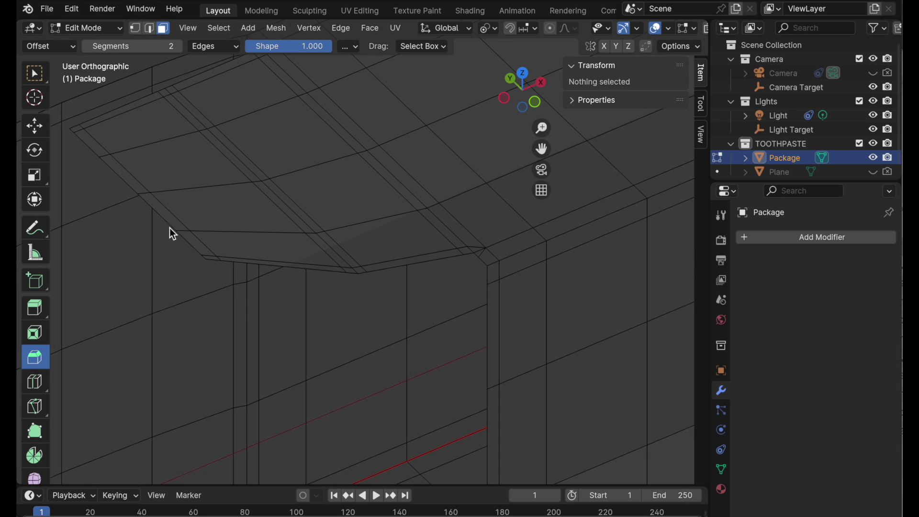
left_click(182, 236)
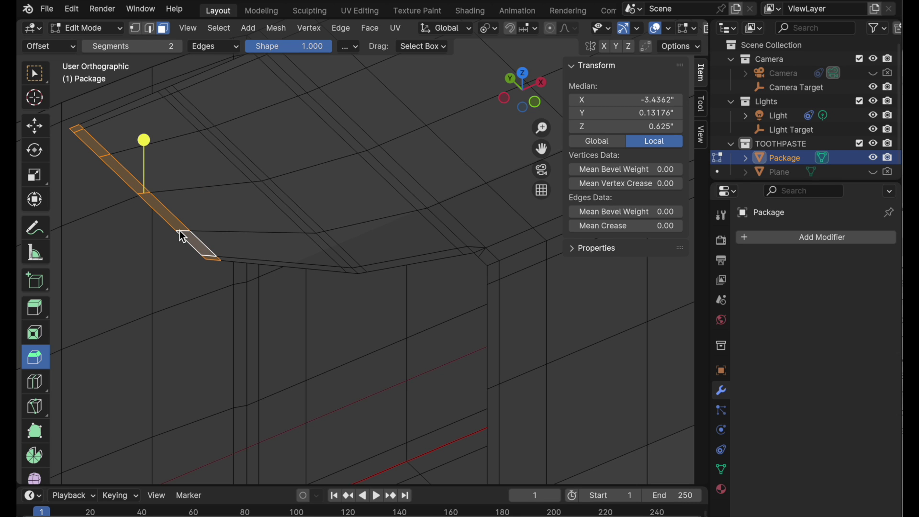
left_click(219, 27)
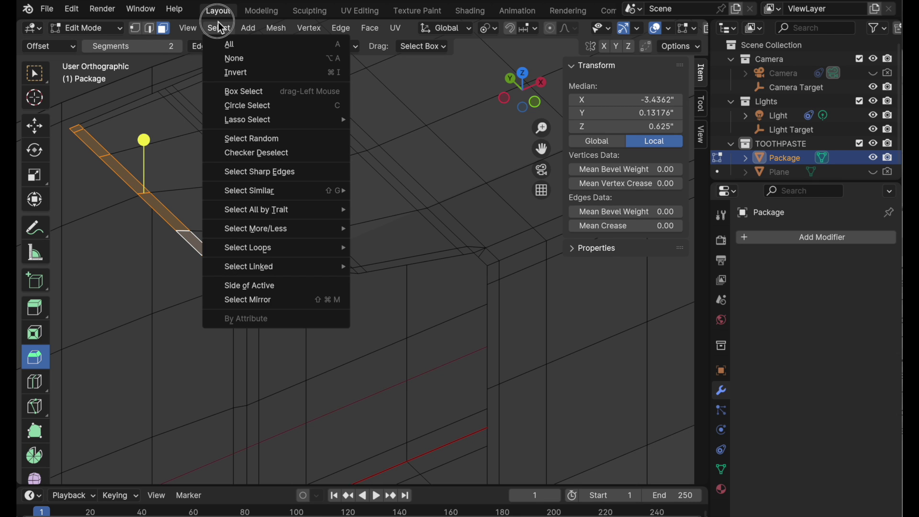
mouse_move(231, 228)
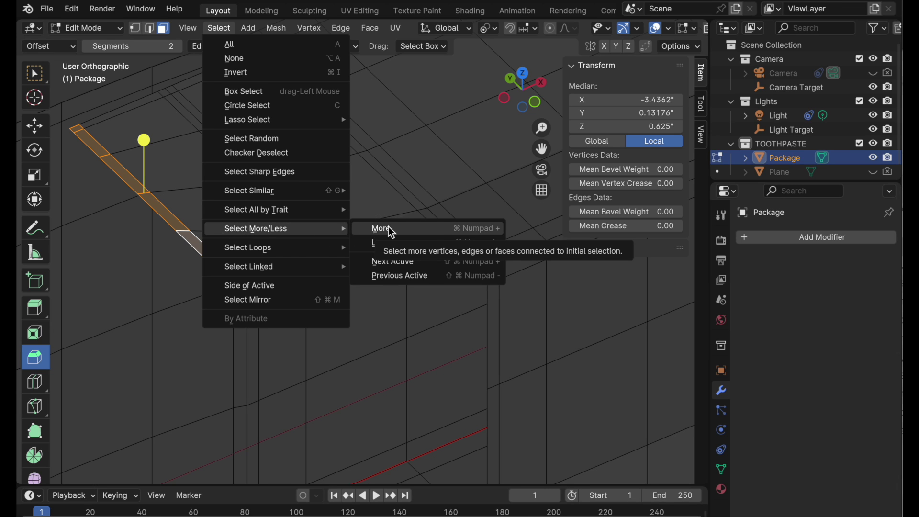
left_click(429, 230)
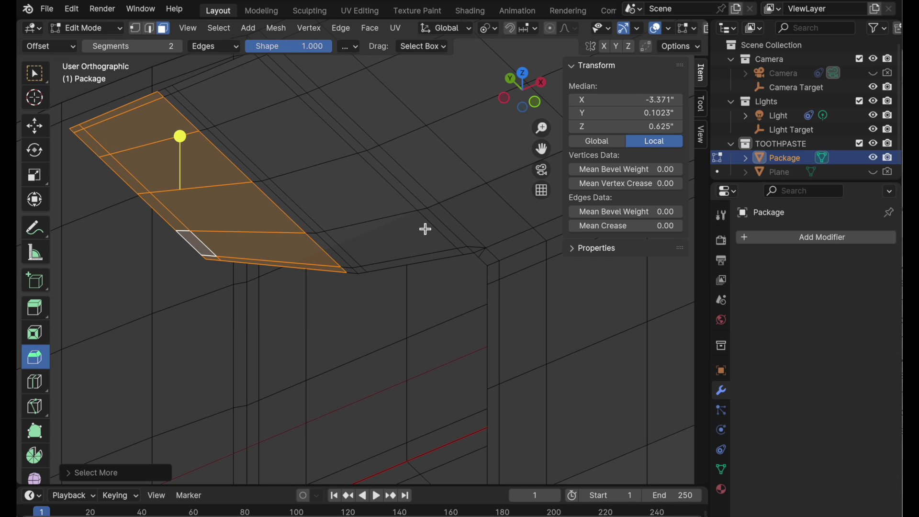
key("ctrl+KP_Add")
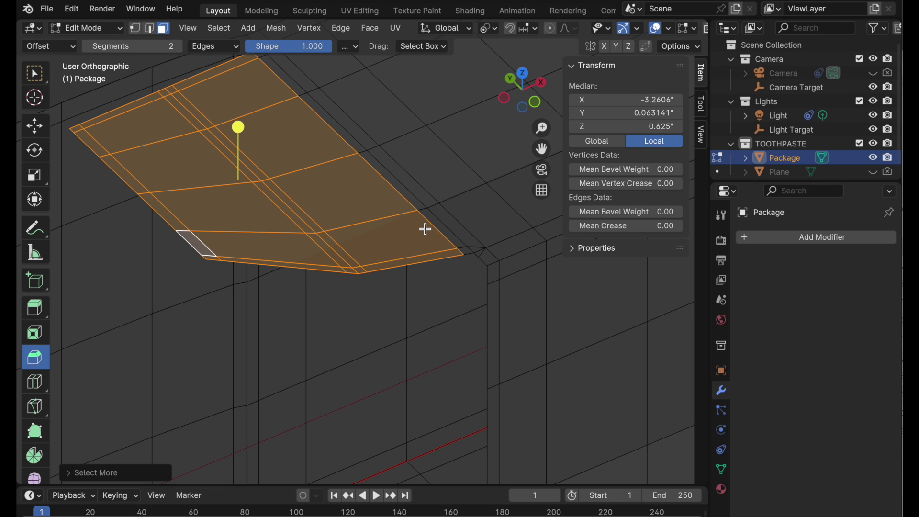
middle_click_drag(493, 210, 488, 190)
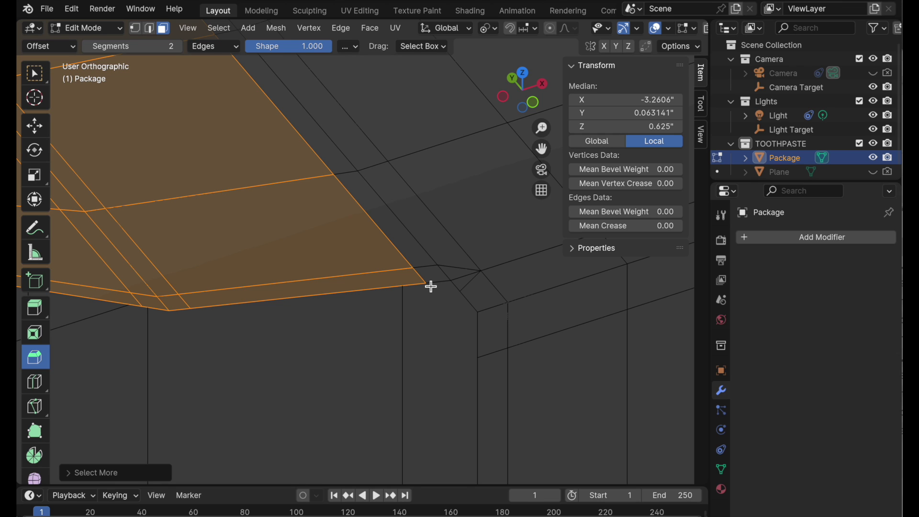
Rotate the upper side flap -100° about the global Y axis around its middle hinge vertex, folding it into the box.
left_click(136, 28)
middle_click_drag(321, 185, 397, 314, "ctrl")
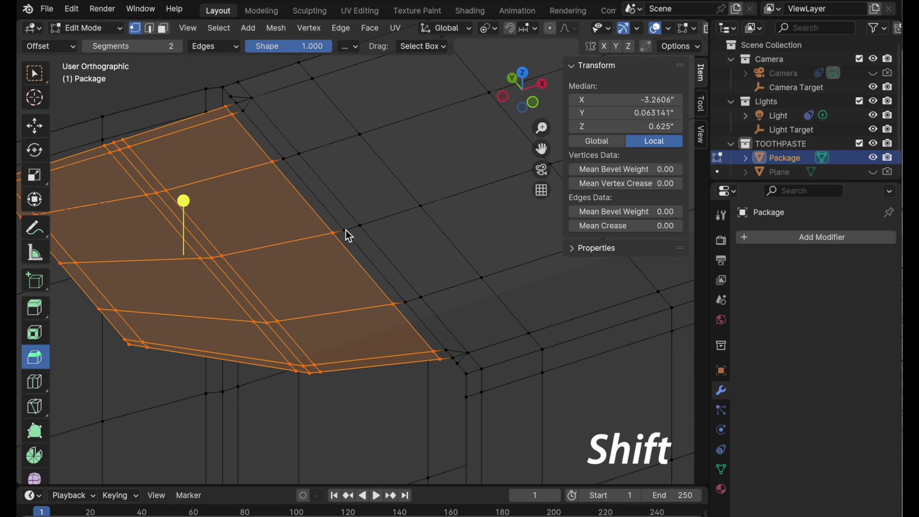
left_click(346, 230, "shift")
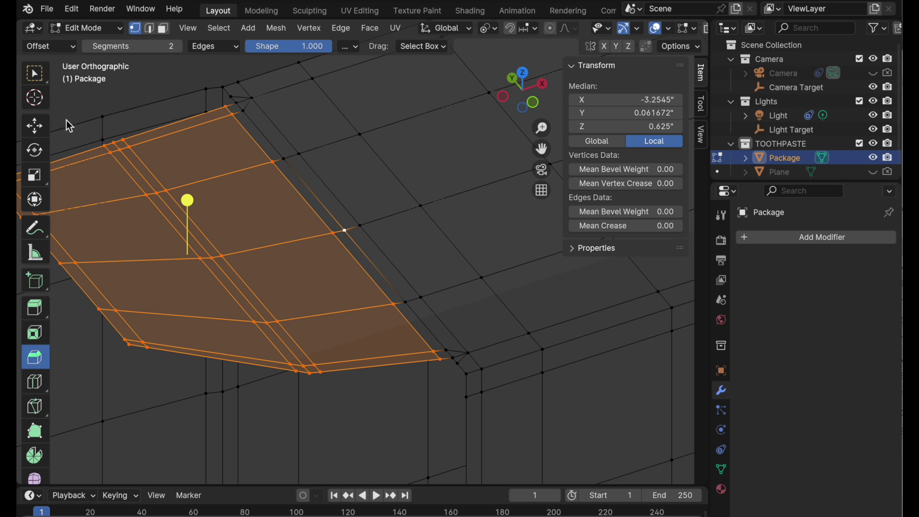
left_click(35, 150)
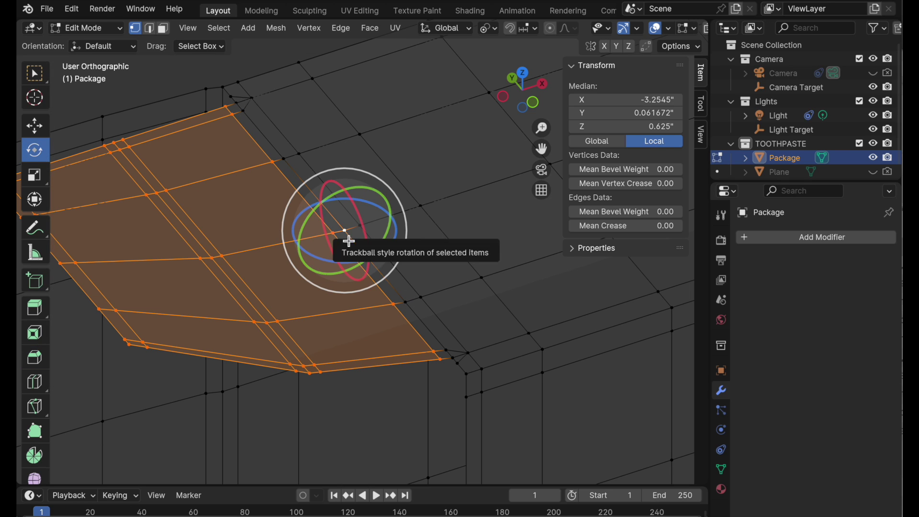
middle_click_drag(349, 241, 334, 179)
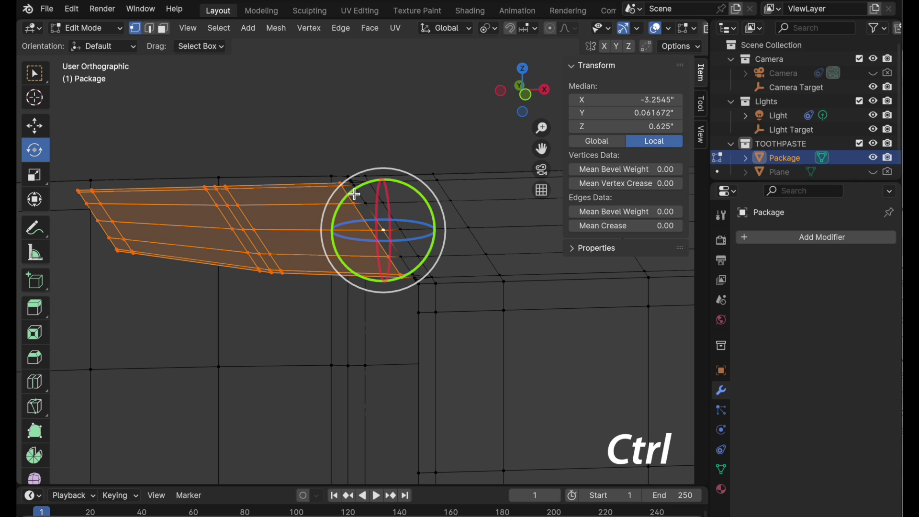
left_click_drag(355, 194, 355, 273, "ctrl")
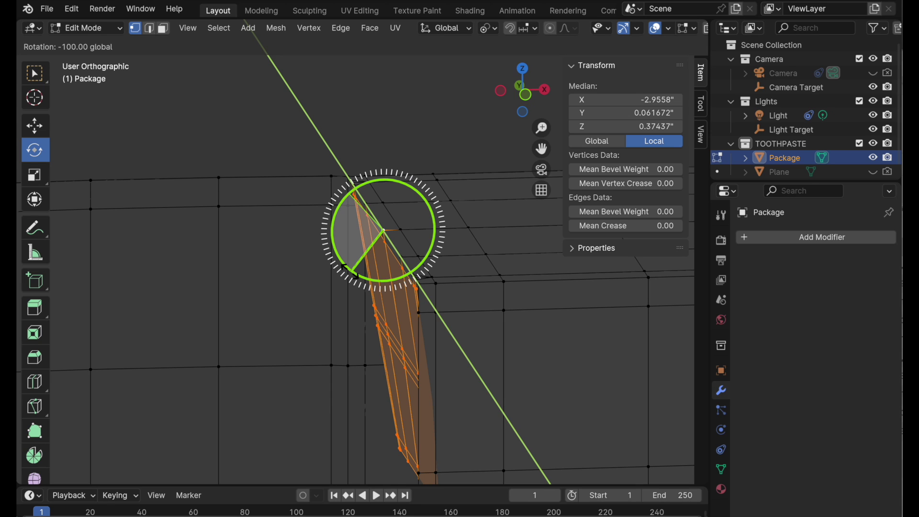
left_click_drag(349, 270, 350, 271, "ctrl")
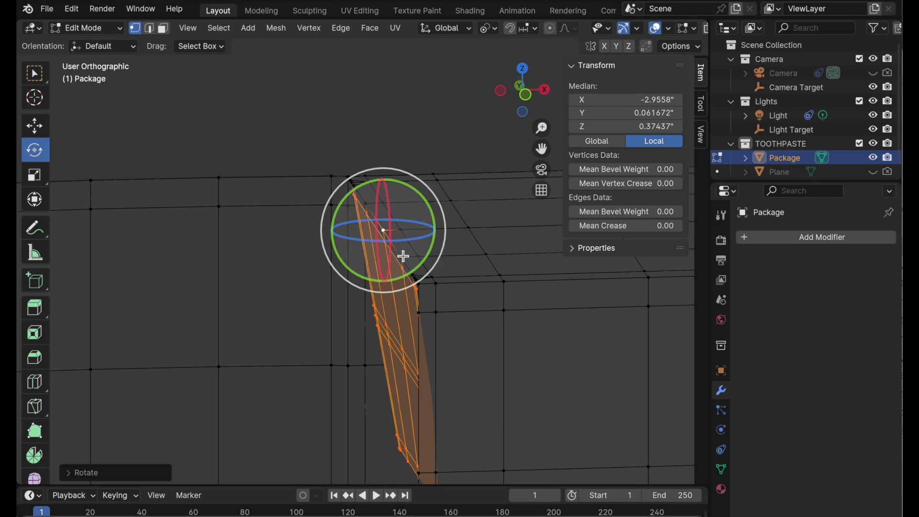
Select the strip of faces along the lower side flap's outer edge and grow the selection across the whole flap.
scroll(354, 326, "down", 2)
middle_click_drag(357, 328, 391, 152, "shift")
middle_click_drag(391, 374, 390, 188, "shift")
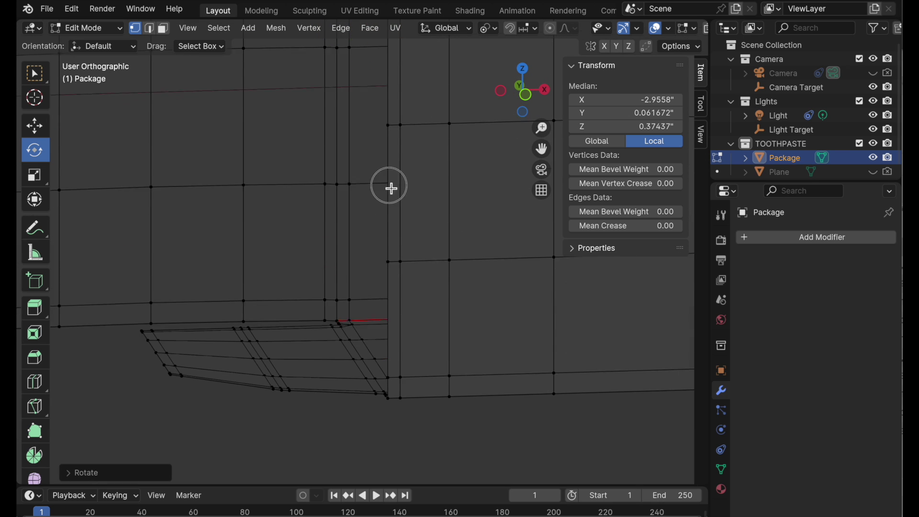
middle_click_drag(390, 302, 397, 186, "shift")
middle_click_drag(397, 186, 413, 190)
scroll(356, 256, "up", 2)
middle_click_drag(349, 246, 230, 225)
left_click(163, 28)
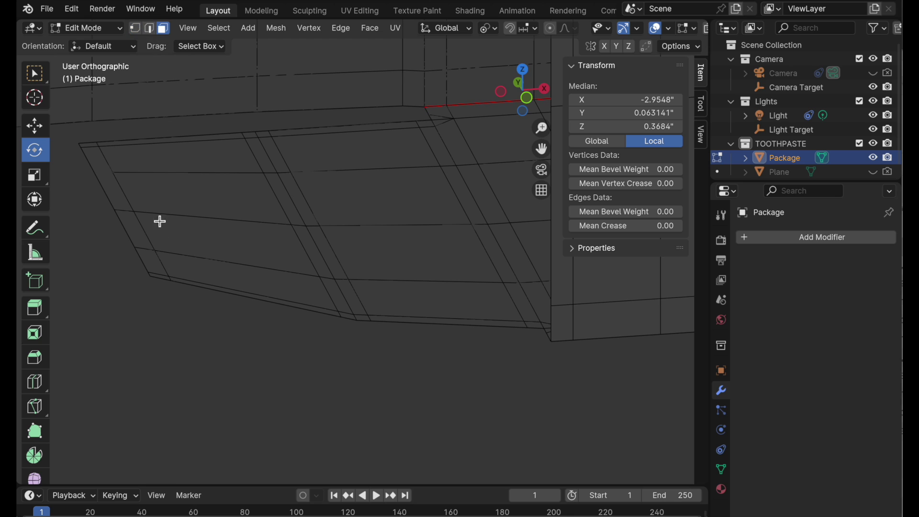
left_click(180, 256)
key("l")
key("ctrl+KP_Add")
key("ctrl+KP_Add")
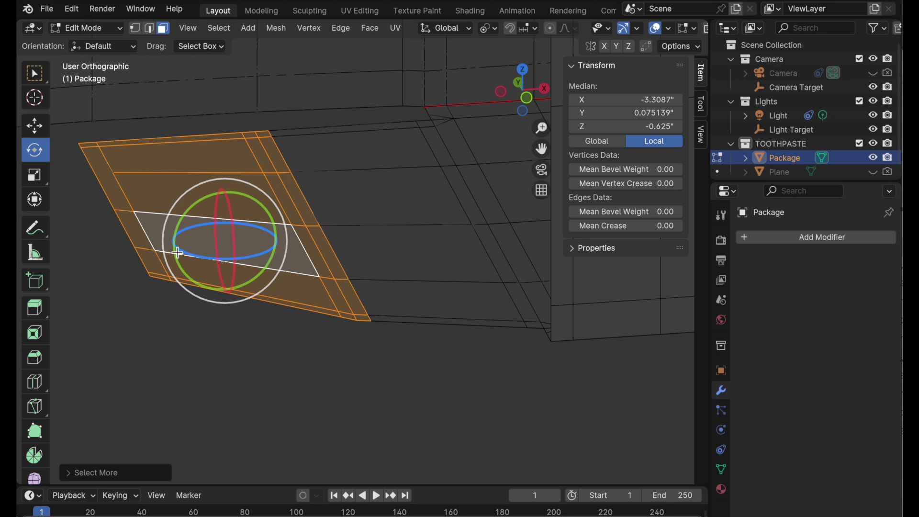
Fold the lower side flap into the box by rotating it about the global Y axis around its middle hinge vertex.
key("1")
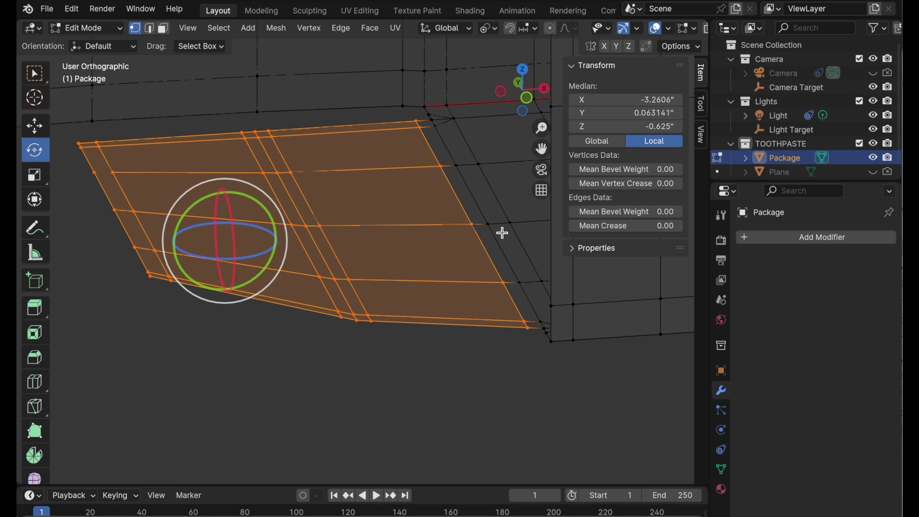
left_click(473, 225, "shift")
middle_click_drag(498, 307, 504, 325)
mouse_move(494, 248)
middle_mouse_down()
mouse_move(501, 281)
mouse_move(495, 250)
mouse_move(484, 247)
middle_mouse_up()
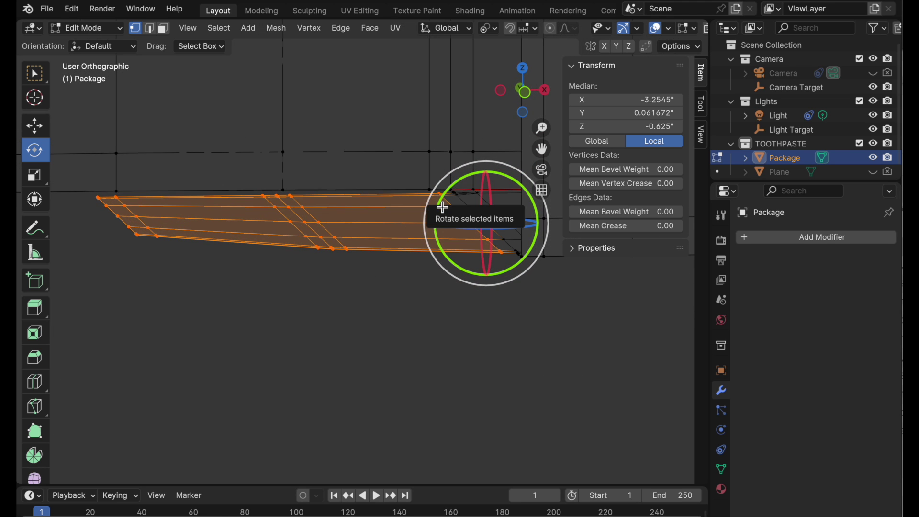
left_click_drag(438, 203, 556, 125)
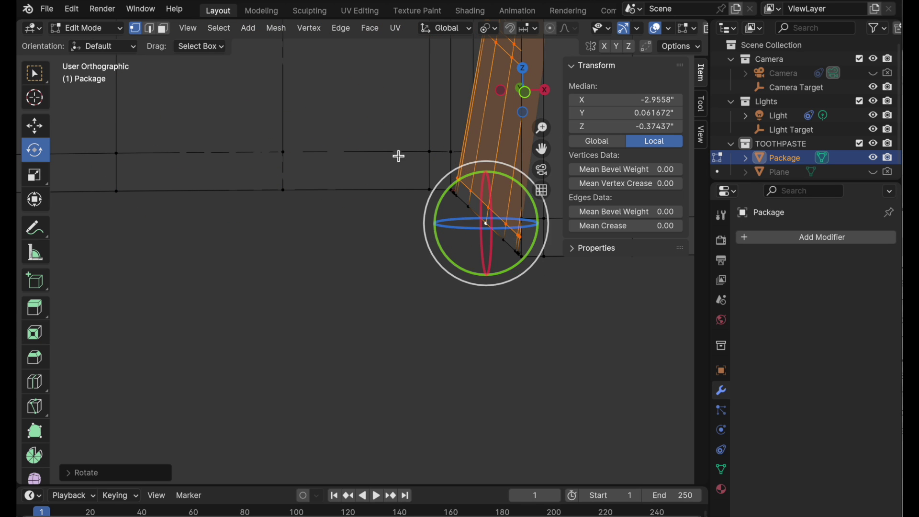
Select the vertical face loop near the large end flap's outer edge and grow the selection across the flap to its hinge.
middle_click_drag(398, 155, 362, 192)
left_click(163, 29)
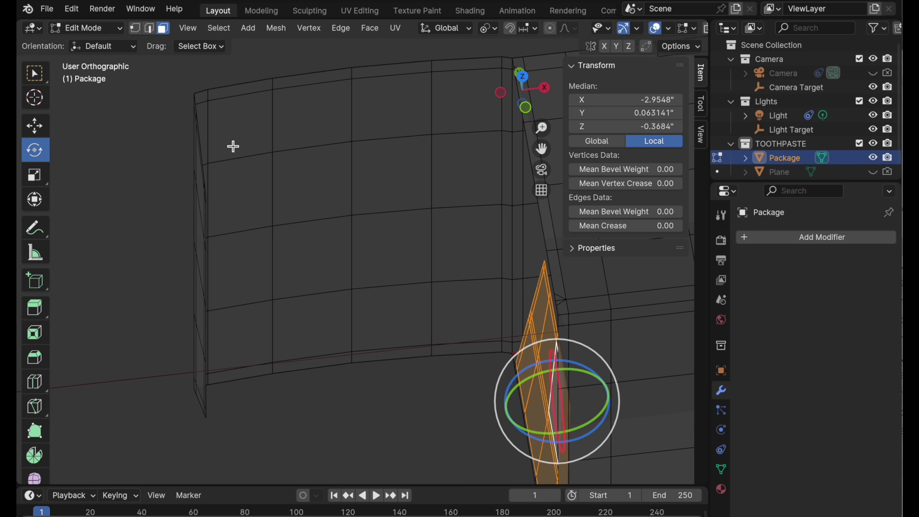
left_click(235, 161)
left_click(234, 163, "alt")
middle_click_drag(272, 163, 243, 206)
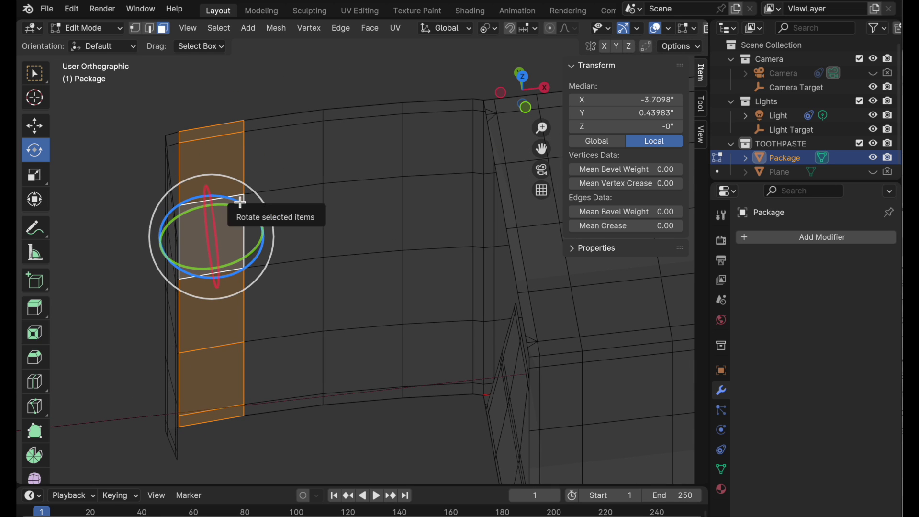
key("ctrl+KP_Add")
key("ctrl+KP_Add")
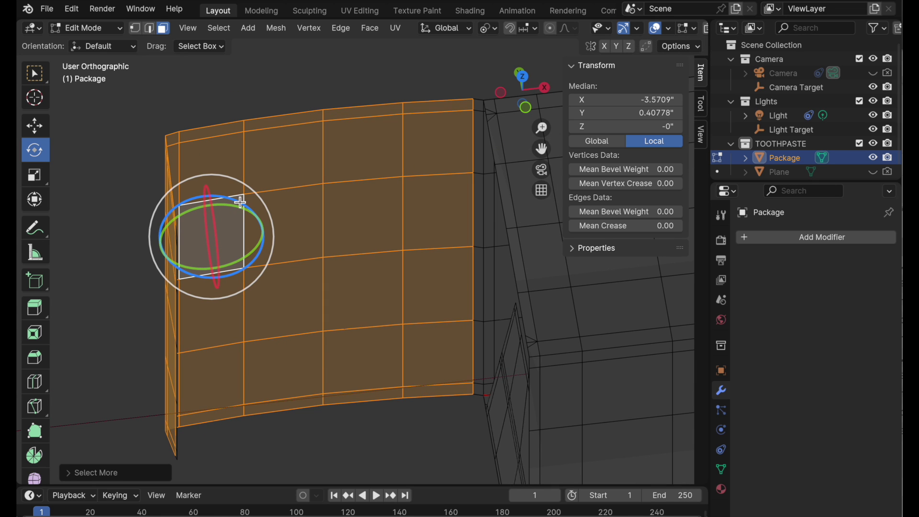
middle_click_drag(321, 216, 410, 203)
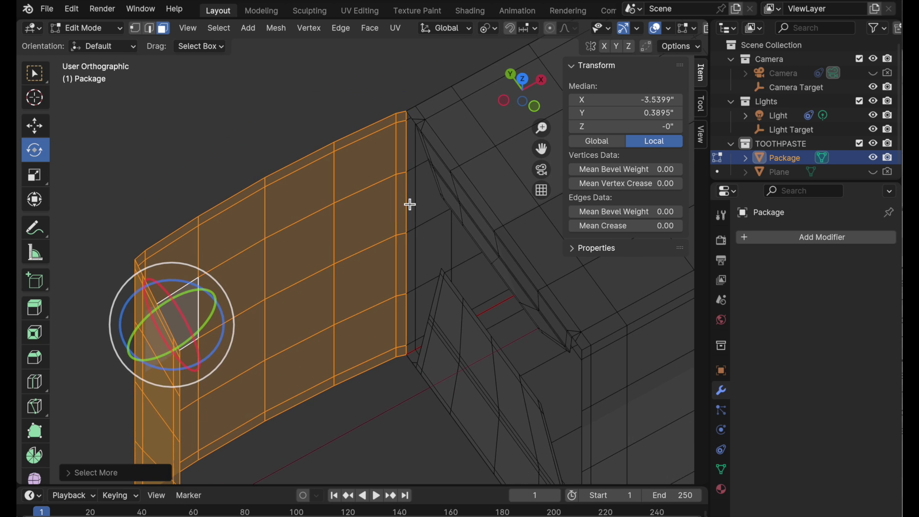
Make the large end flap's middle hinge vertex active and rotate the flap about Z in top view to close the box end.
scroll(412, 107, "up", 5)
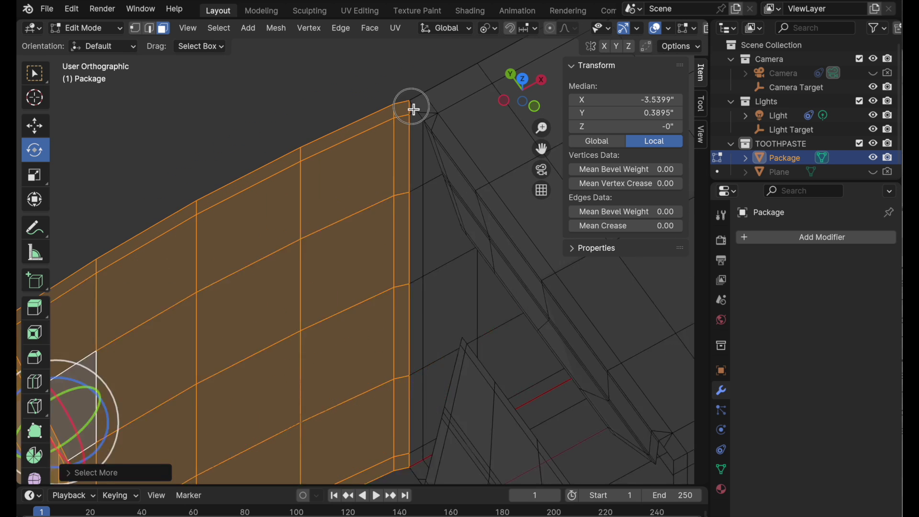
left_click(135, 29)
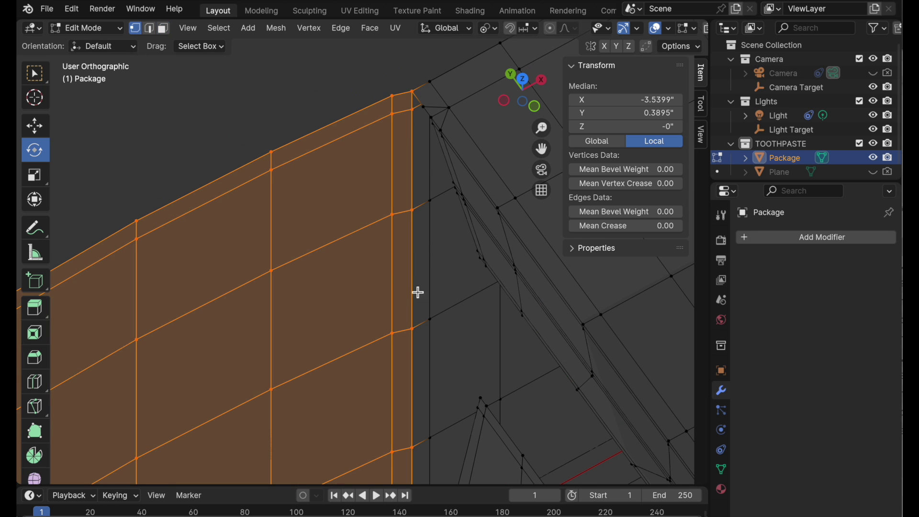
left_click(415, 334, "shift")
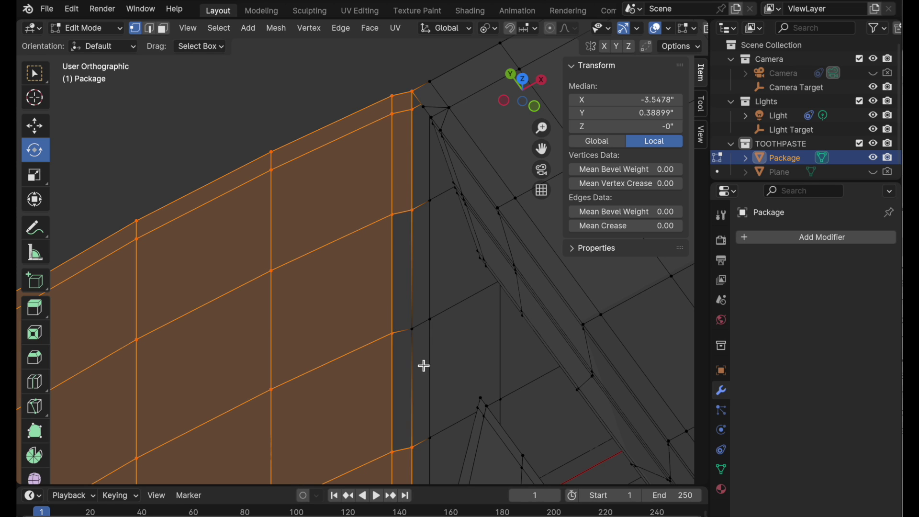
left_click(417, 334, "shift")
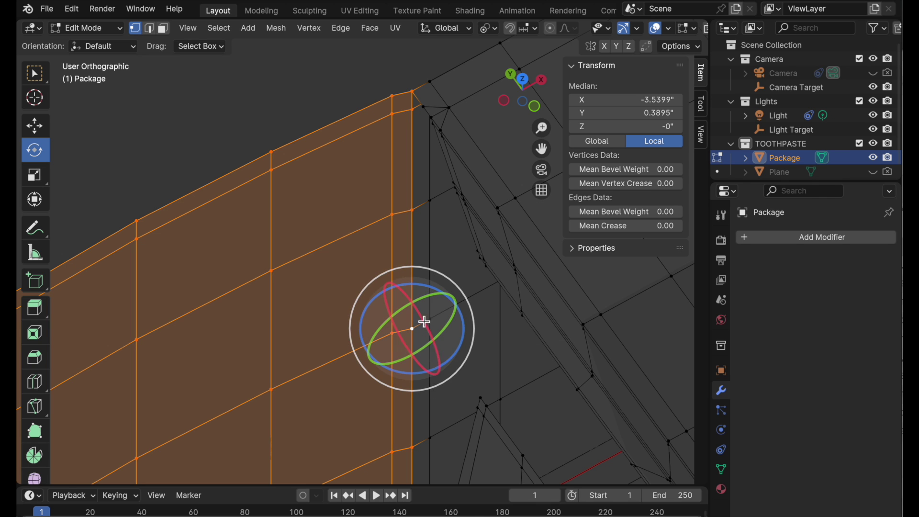
scroll(425, 322, "down", 4)
middle_click_drag(421, 306, 378, 355)
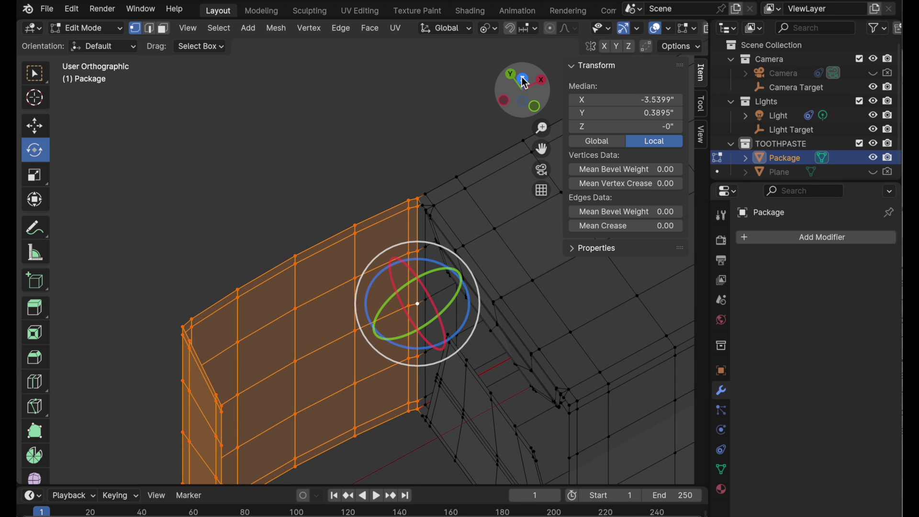
left_click(525, 80)
scroll(431, 120, "down", 5)
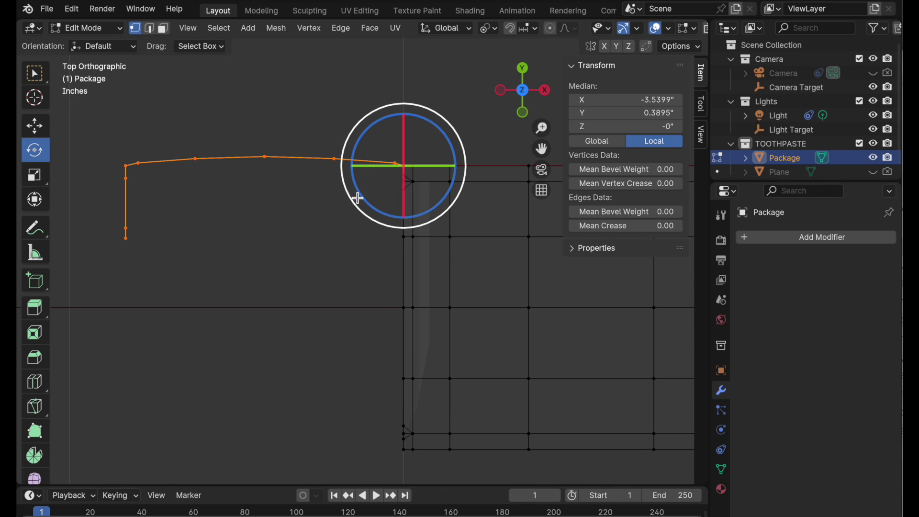
left_click_drag(359, 198, 504, 375)
Examine the closed end flap's corners and upper edge for how they meet the box and the folded side flaps.
middle_click_drag(505, 375, 323, 196)
scroll(324, 196, "up", 7)
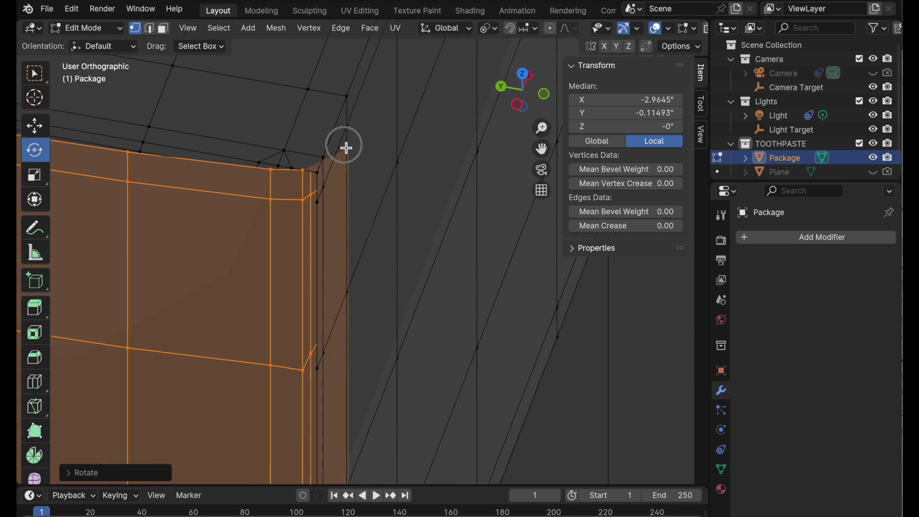
middle_click_drag(364, 128, 441, 170)
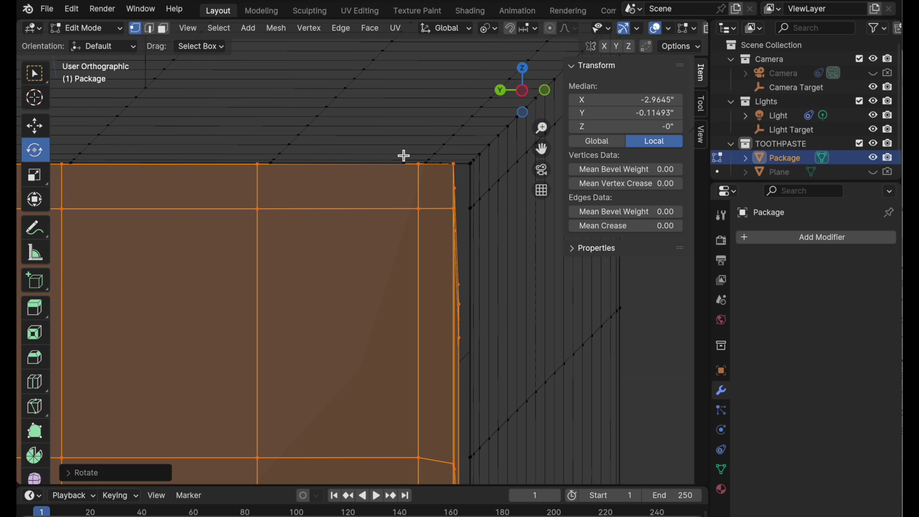
middle_click_drag(406, 193, 311, 287)
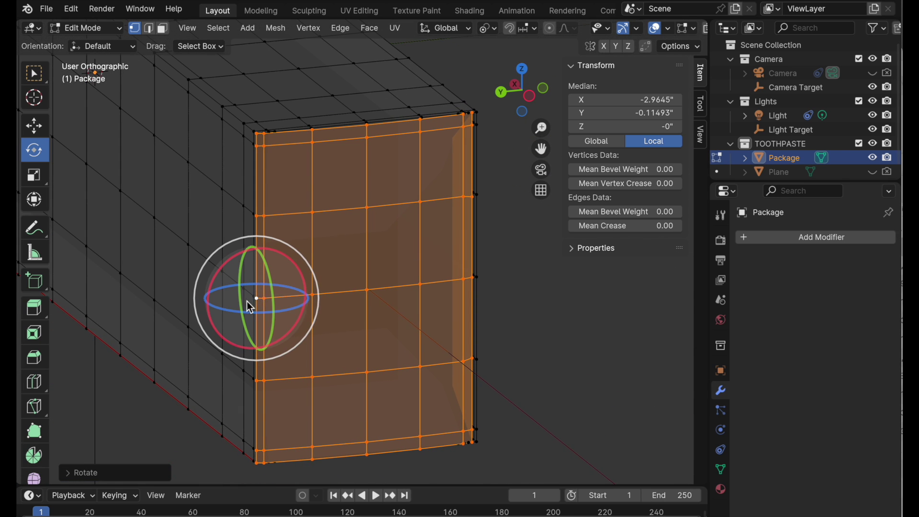
scroll(320, 209, "up", 3)
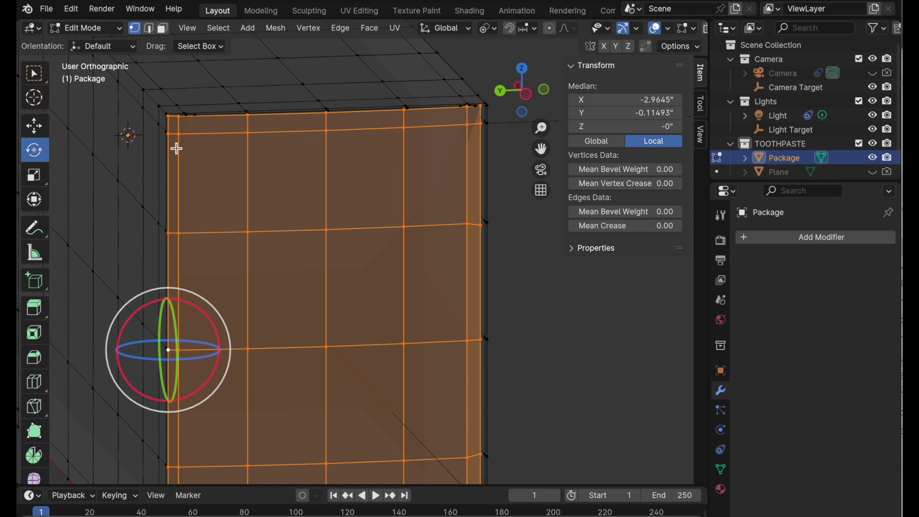
mouse_move(177, 149)
middle_mouse_down()
mouse_move(196, 154)
mouse_move(187, 143)
middle_mouse_up()
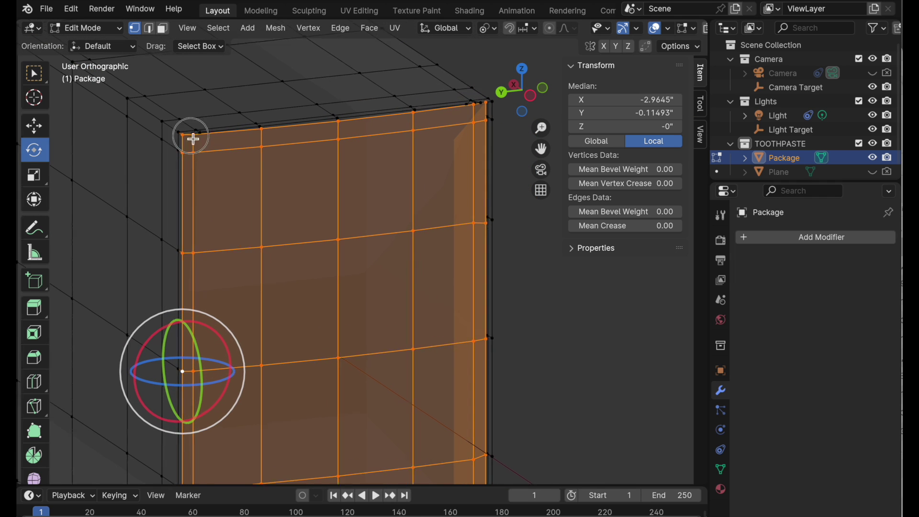
scroll(191, 138, "up", 2)
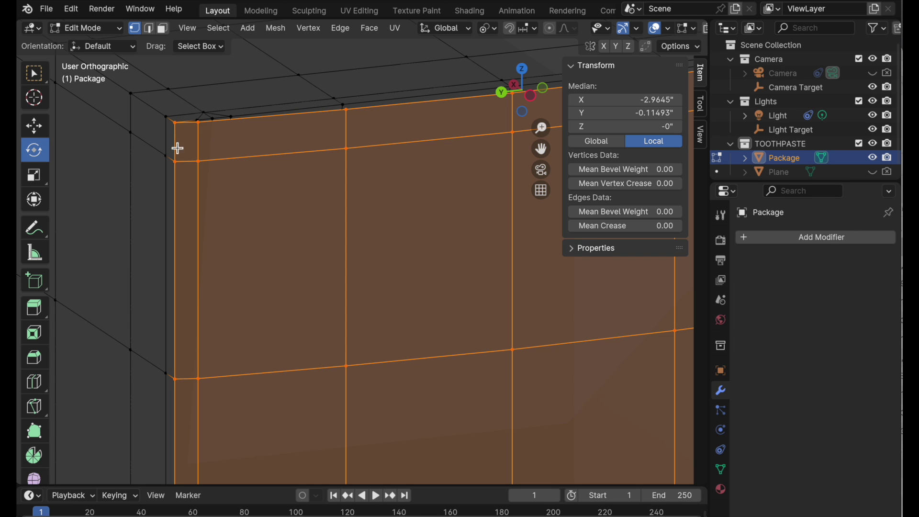
scroll(189, 136, "down", 2)
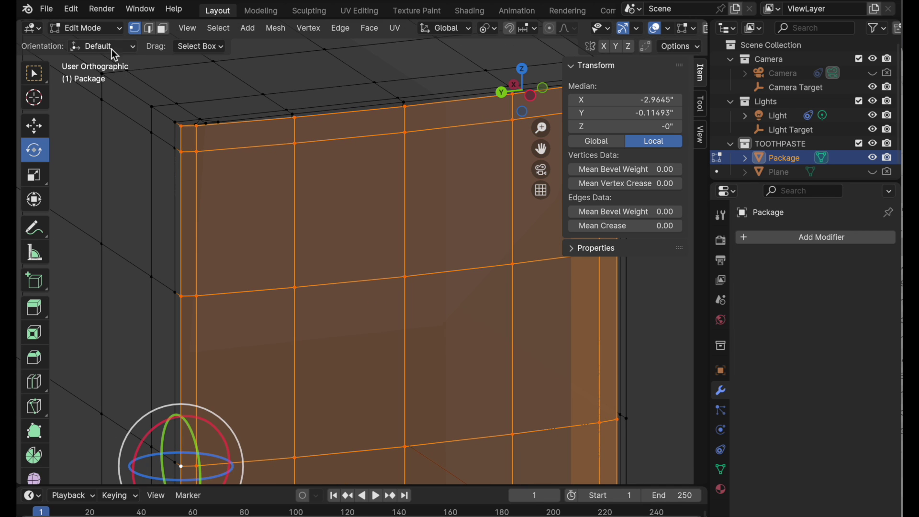
Deselect the narrow strip of faces running along the end flap's hinge, keeping the rest of the flap selected.
left_click(163, 28)
middle_click_drag(442, 219, 434, 195)
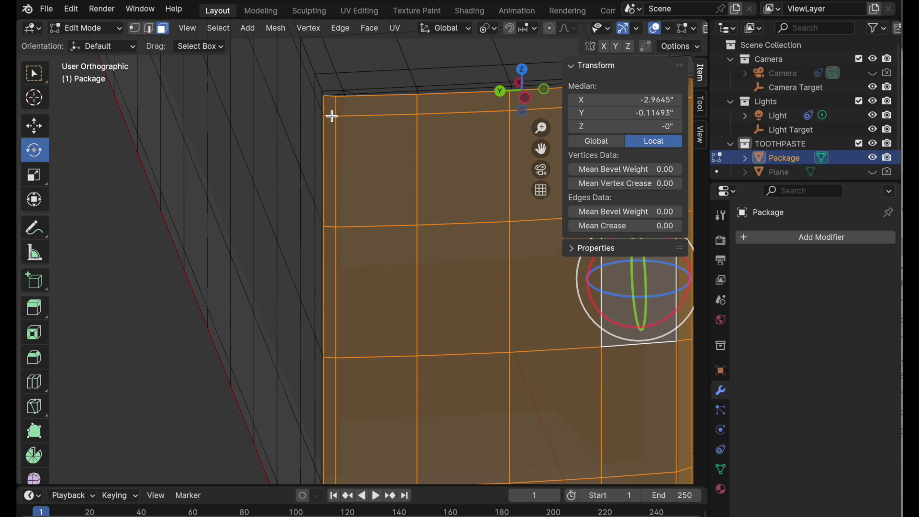
left_click(332, 132, "ctrl")
key("ctrl+z")
left_click(334, 164, "ctrl")
left_click(334, 298, "shift")
left_click(335, 400, "shift")
middle_click_drag(369, 407, 369, 166, "shift")
left_click(331, 272, "shift")
left_click(334, 358, "shift")
middle_click_drag(362, 240, 275, 299, "shift")
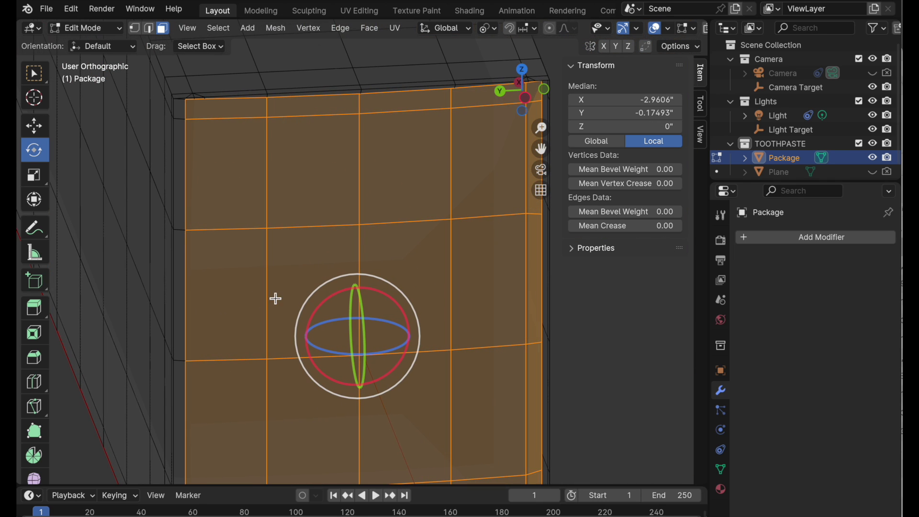
Scale the selected part of the end flap along the global Z axis to about 0.986.
left_click(136, 31)
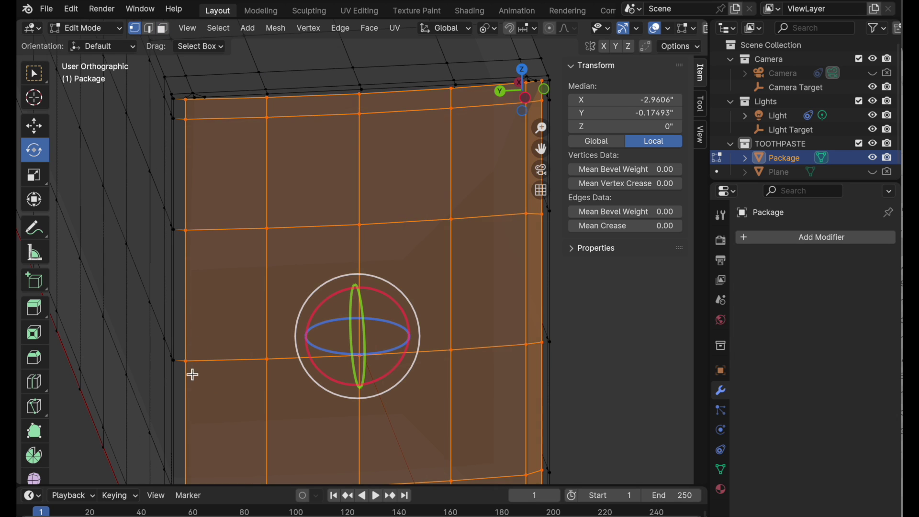
middle_click_drag(193, 374, 306, 105)
key("s")
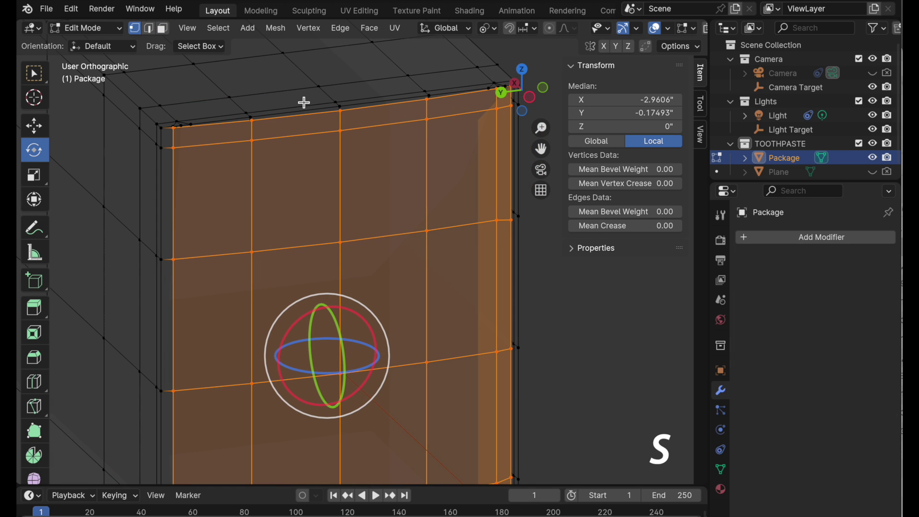
key("z")
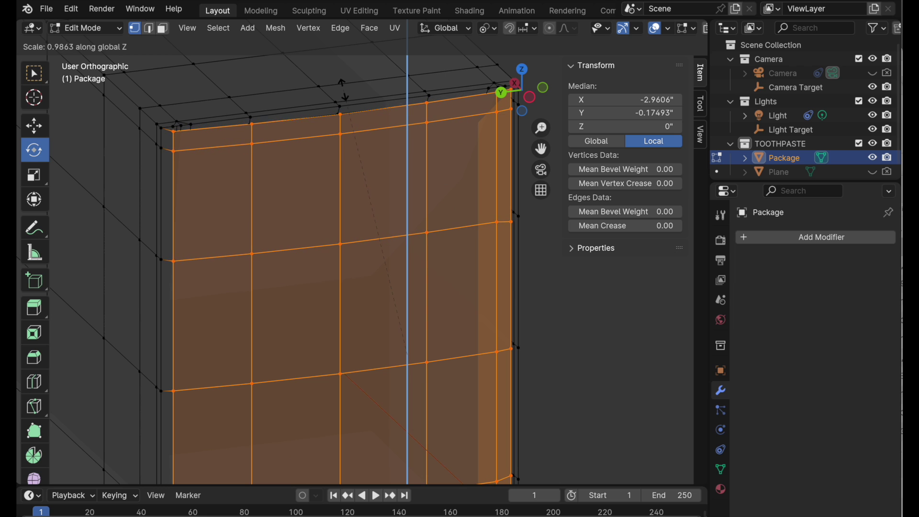
left_click(343, 90)
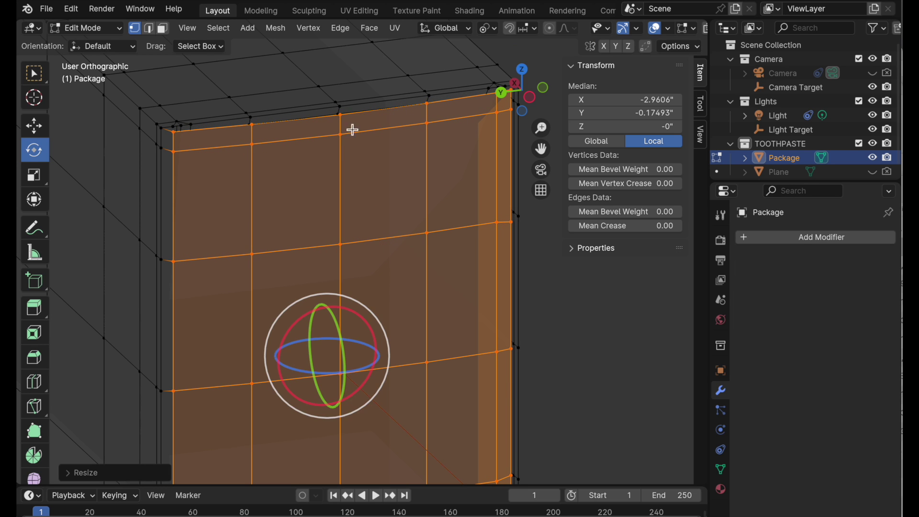
Clear the end flap selection and examine the package's closed end, open end and remaining flaps from several angles.
scroll(348, 203, "down", 3)
left_click(516, 226)
middle_click_drag(516, 225, 394, 232)
middle_click_drag(519, 220, 370, 262, "shift")
middle_click_drag(621, 216, 388, 223, "shift")
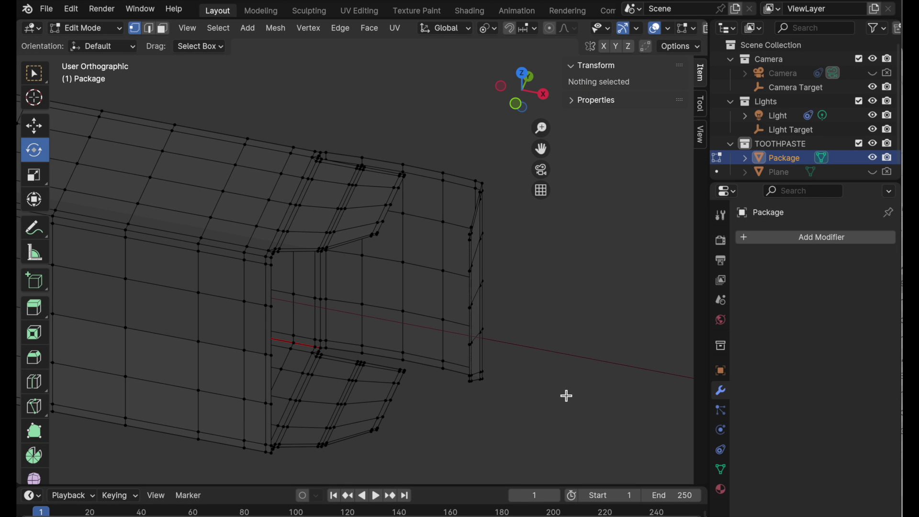
middle_click_drag(359, 267, 256, 214)
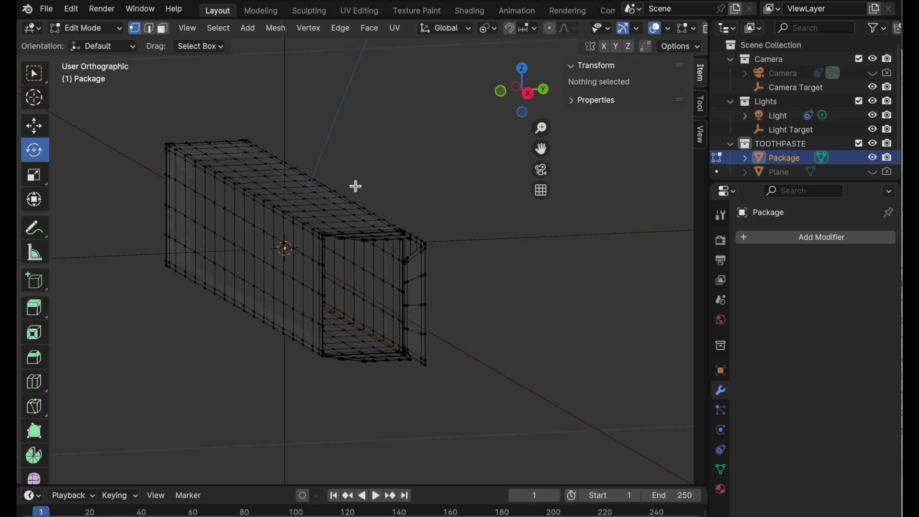
left_click(322, 240)
middle_click_drag(324, 245, 416, 306)
In Object Mode, add a lattice to the TOOTHPASTE collection with a radius of 6 inches.
key("Tab")
left_click(796, 144)
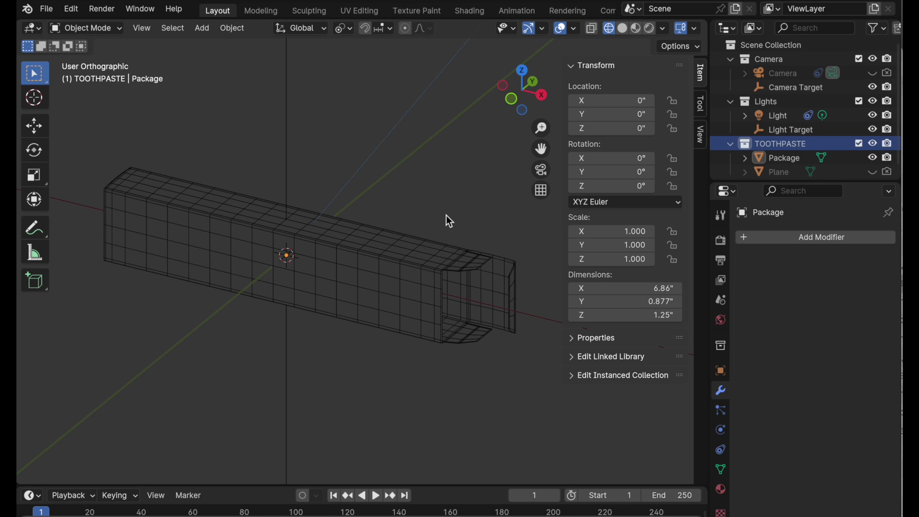
key("shift+a")
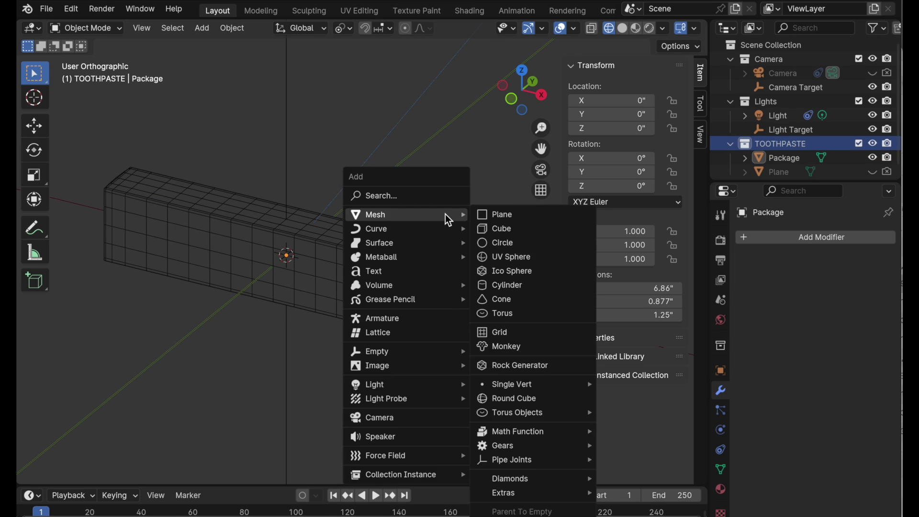
left_click(426, 332)
left_click(71, 475)
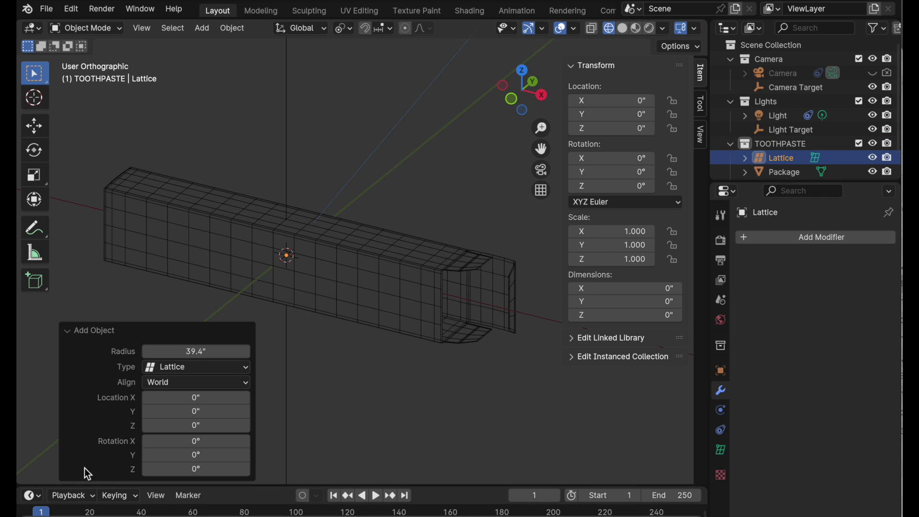
left_click(206, 353)
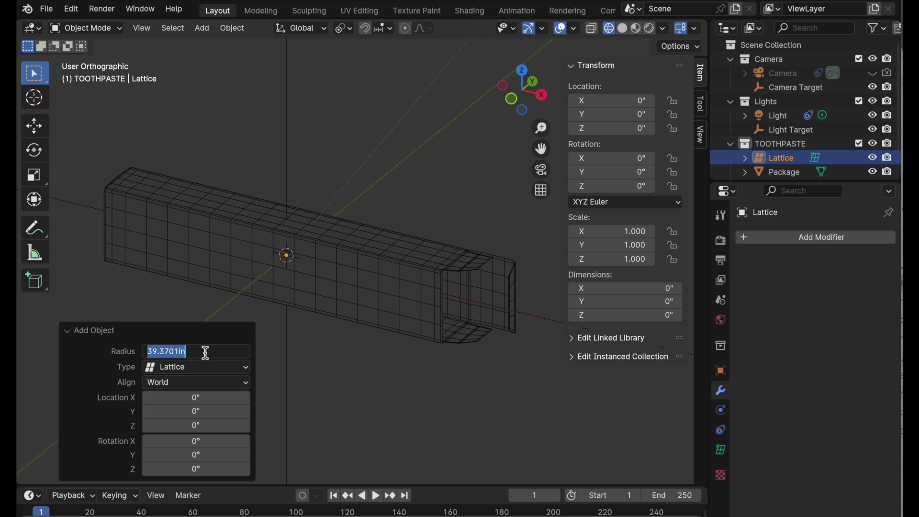
type("6")
key("Return")
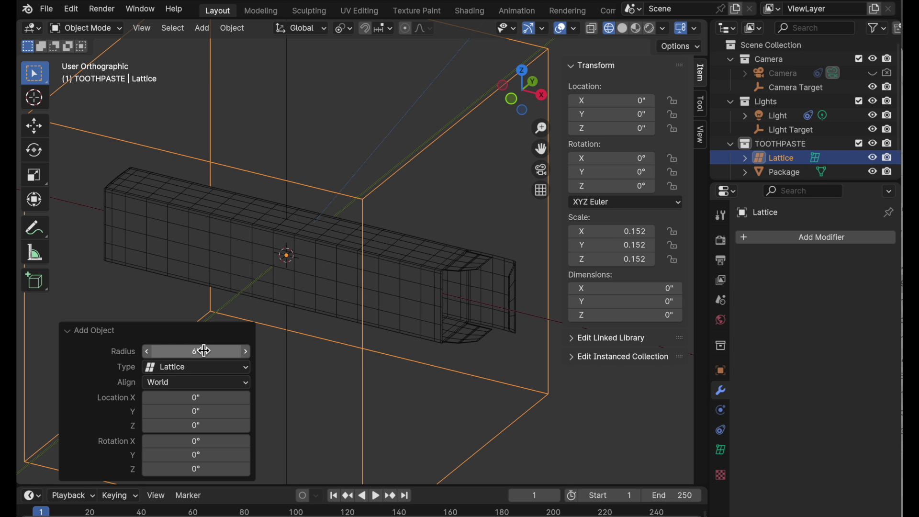
In front view, scale the lattice along the global Z axis to about 0.225 so it encloses the package's height.
left_click(511, 99)
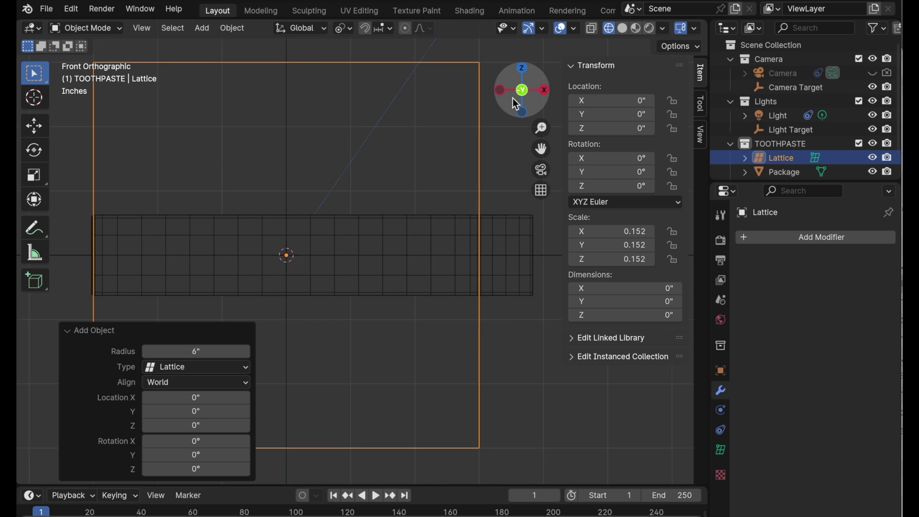
middle_click_drag(420, 198, 409, 241)
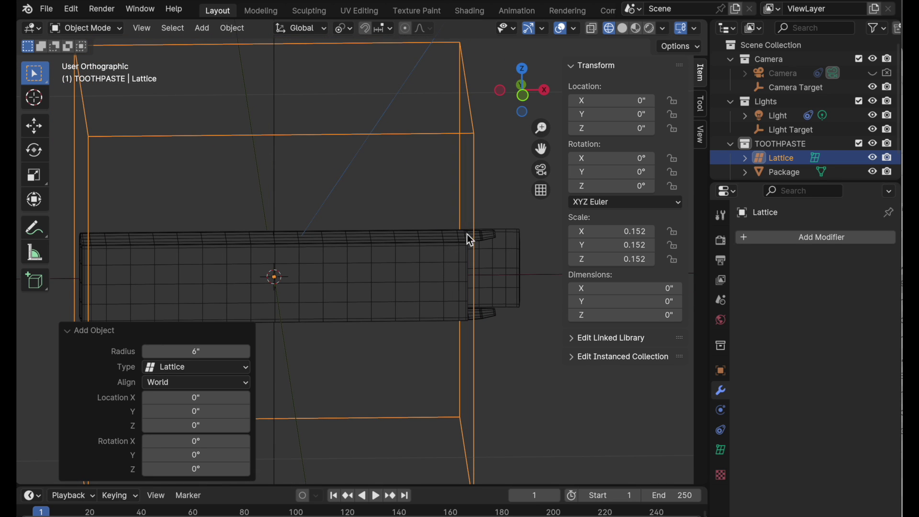
left_click(523, 95)
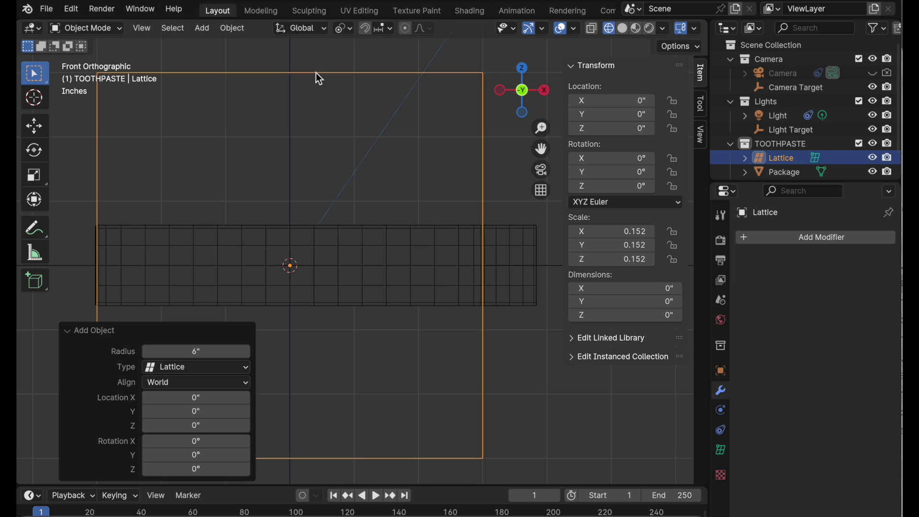
key("s")
key("z")
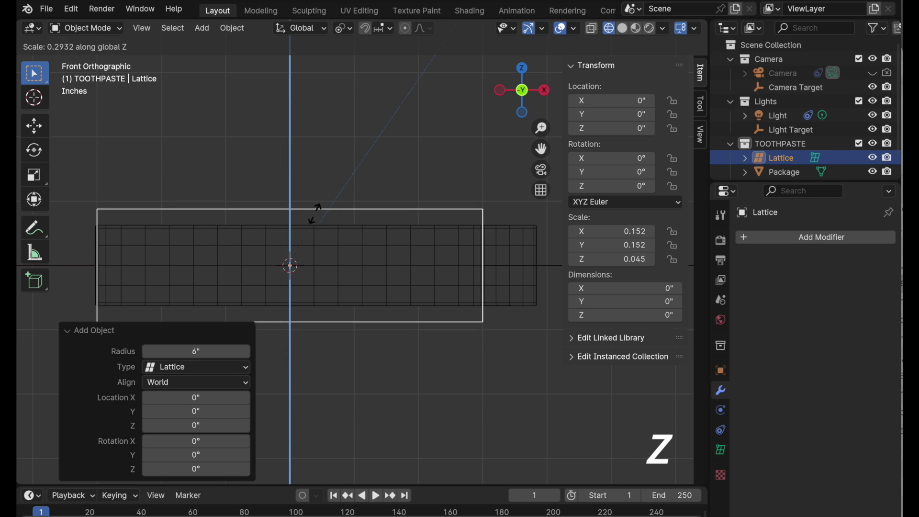
left_click(318, 223)
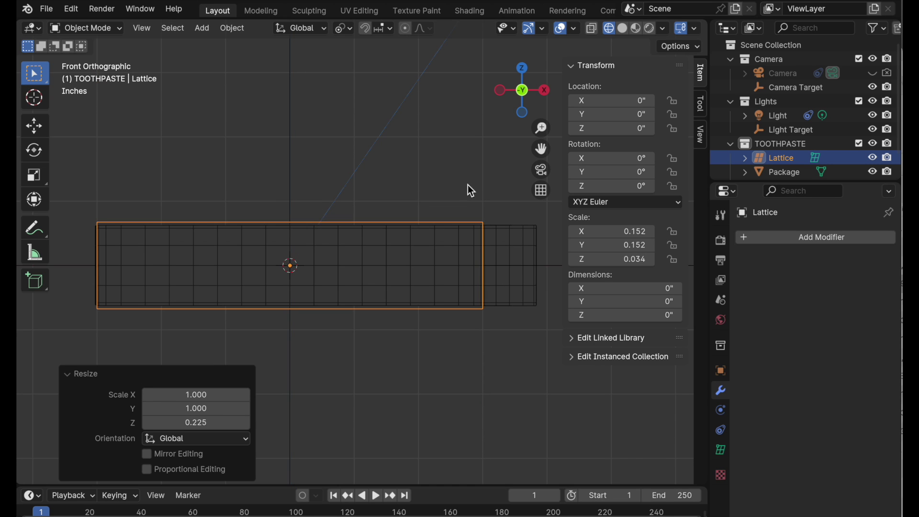
In right view, scale the lattice along the global Y axis to about 0.174, close to the package's width.
middle_click_drag(472, 190, 419, 164)
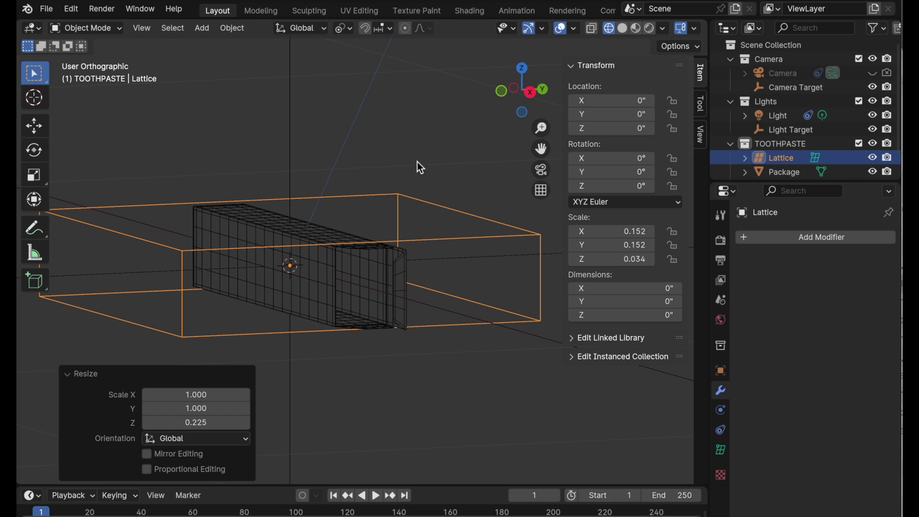
left_click(531, 98)
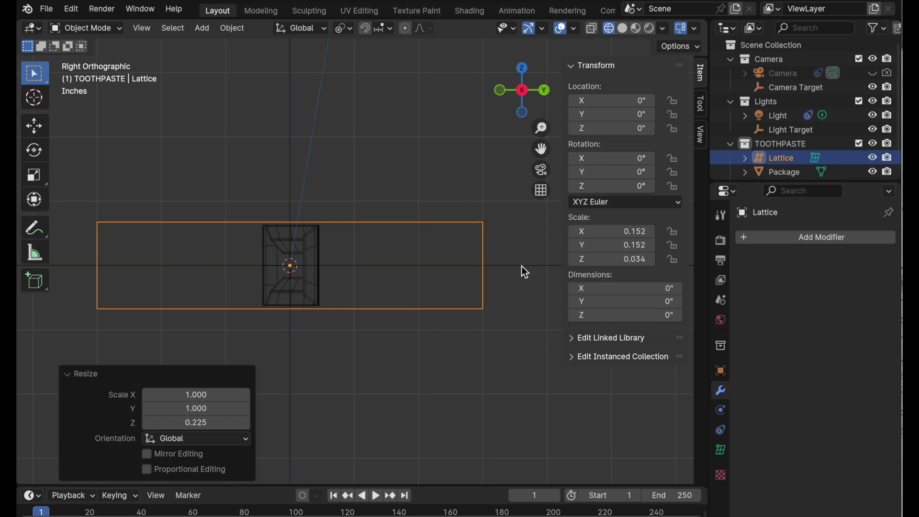
key("s")
key("y")
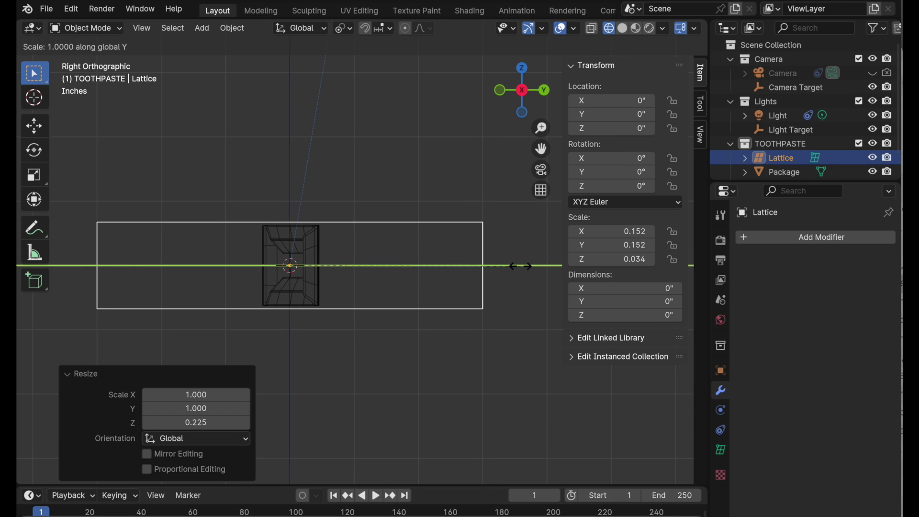
left_click(324, 282)
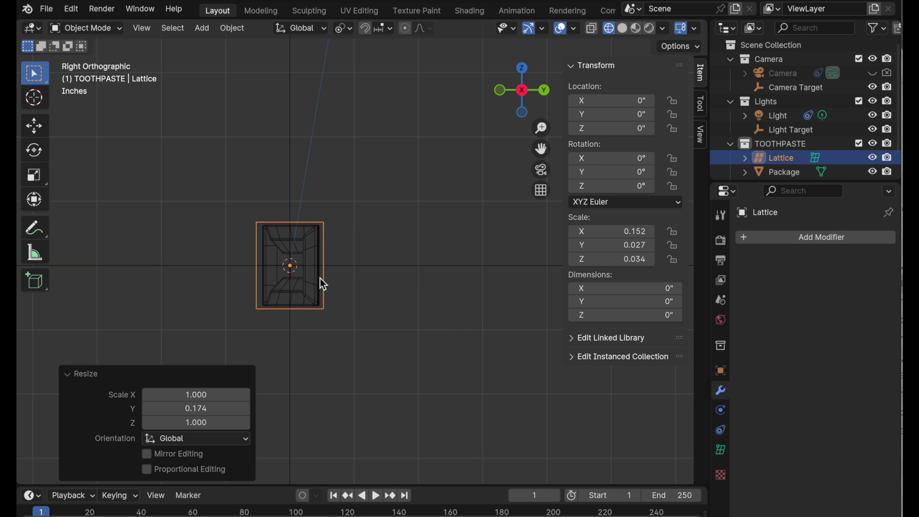
Tighten the lattice around the package's sides by scaling it along Y by a further factor of about 0.893.
scroll(332, 212, "up", 6)
key("s")
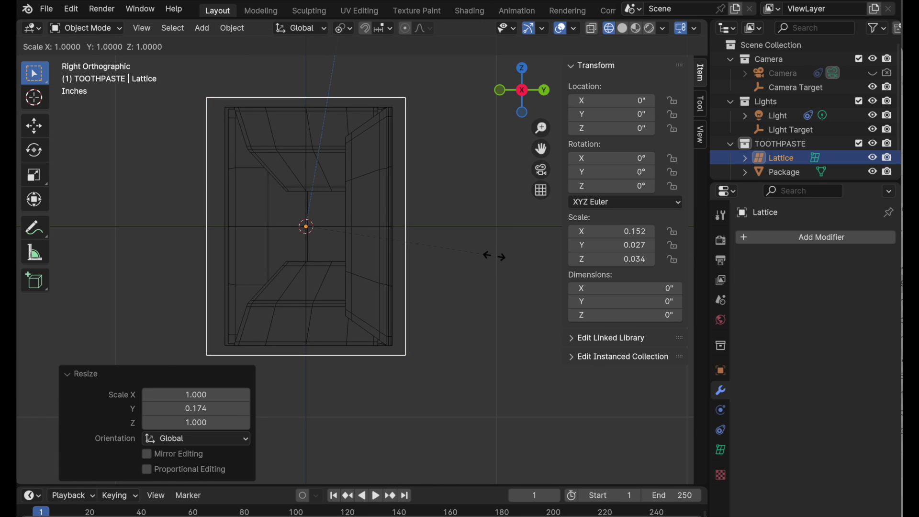
key("y")
left_click(477, 264)
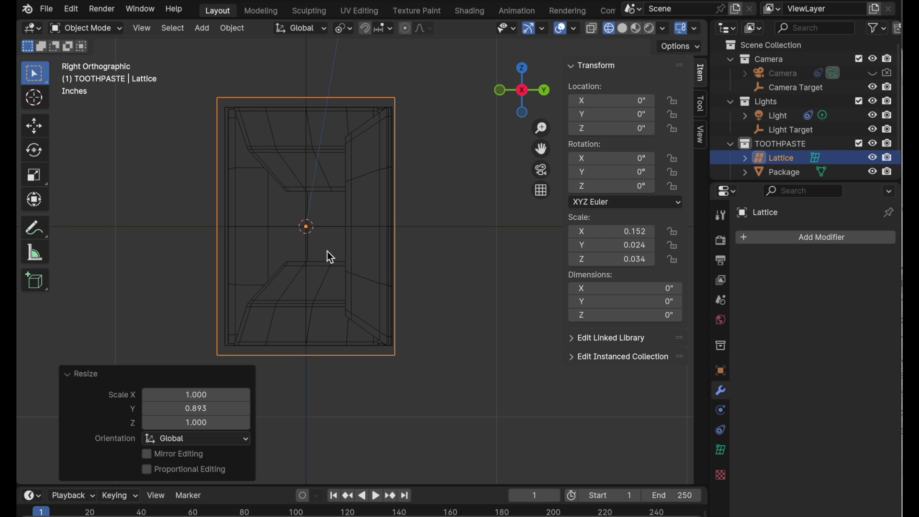
middle_click_drag(328, 254, 409, 268)
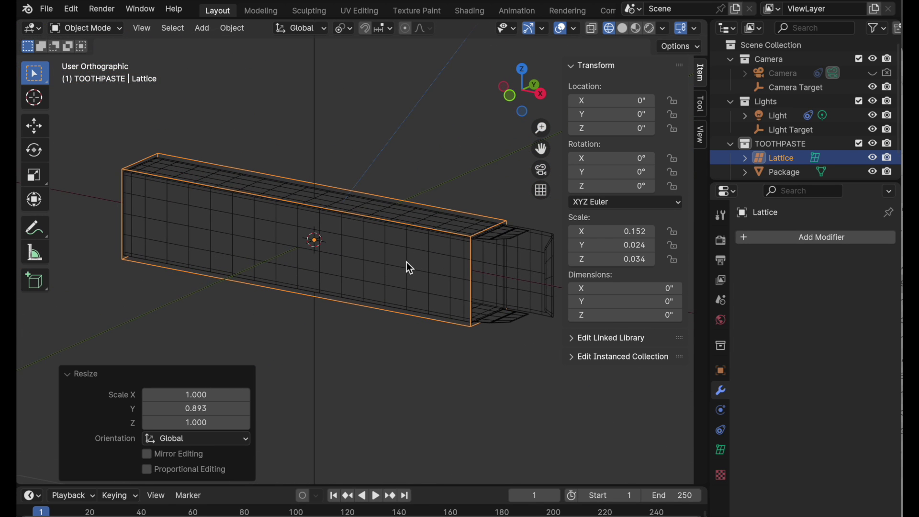
Set the lattice's resolution to 4 points in each of the U, V and W directions.
left_click(721, 450)
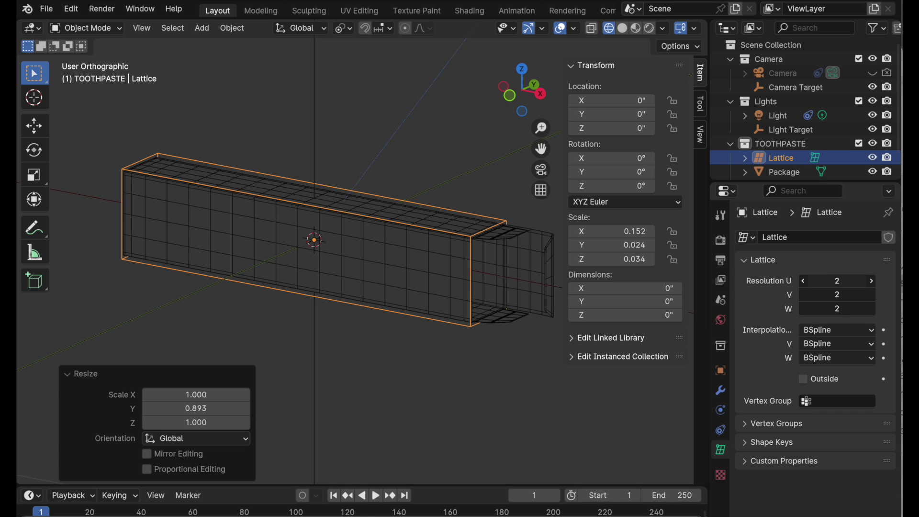
left_click(853, 285)
key("Return")
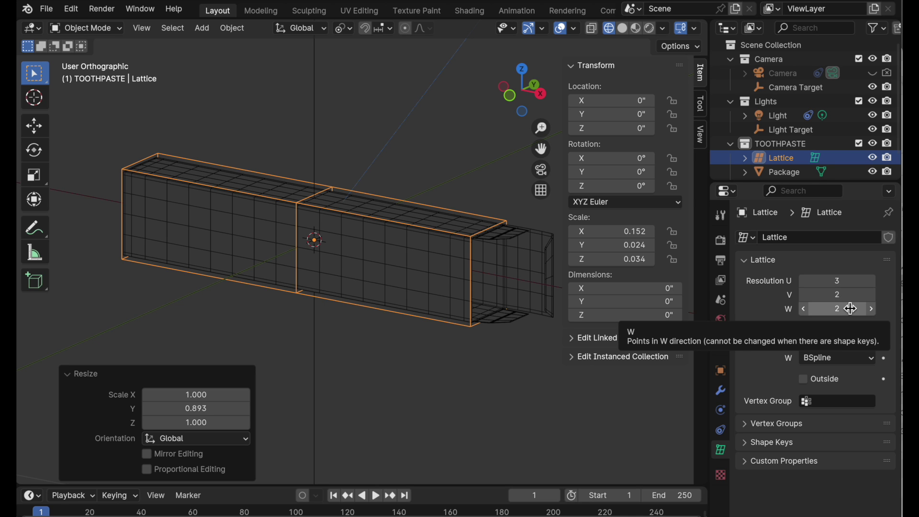
middle_click_drag(498, 341, 435, 345)
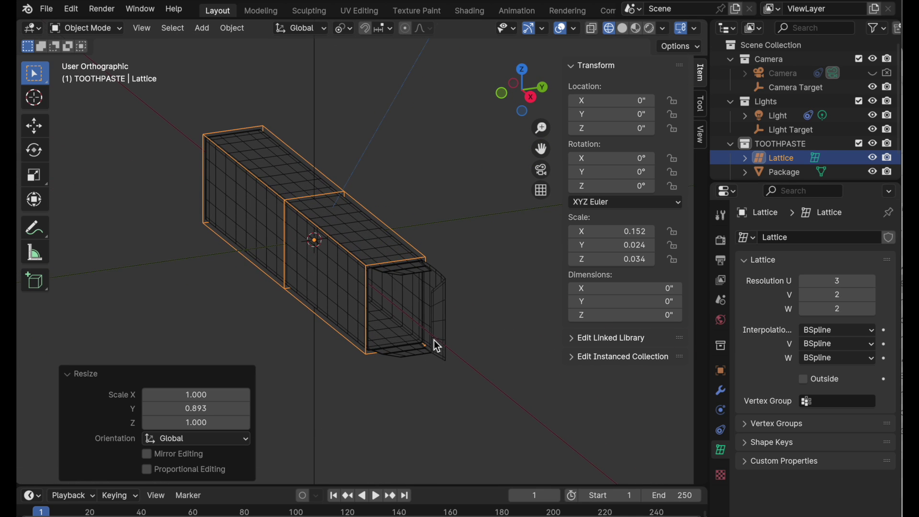
left_click(873, 295)
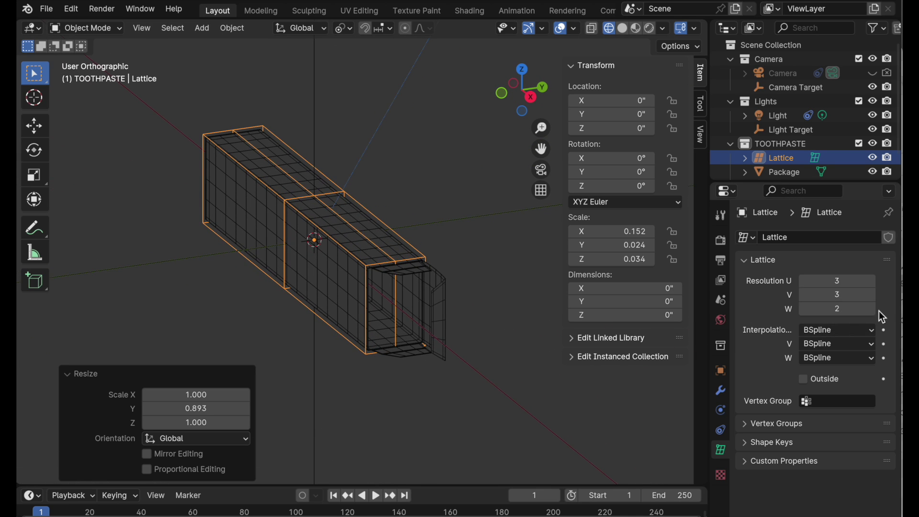
left_click(872, 309)
mouse_move(530, 316)
middle_mouse_down()
mouse_move(562, 325)
mouse_move(526, 310)
middle_mouse_up()
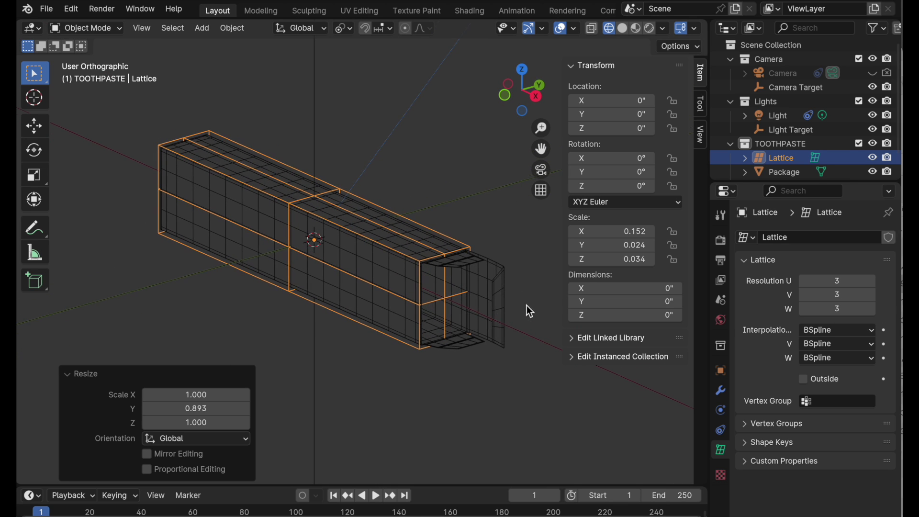
left_click(873, 281)
left_click(872, 295)
left_click(872, 309)
middle_click_drag(523, 324, 498, 315)
middle_click_drag(421, 299, 476, 268)
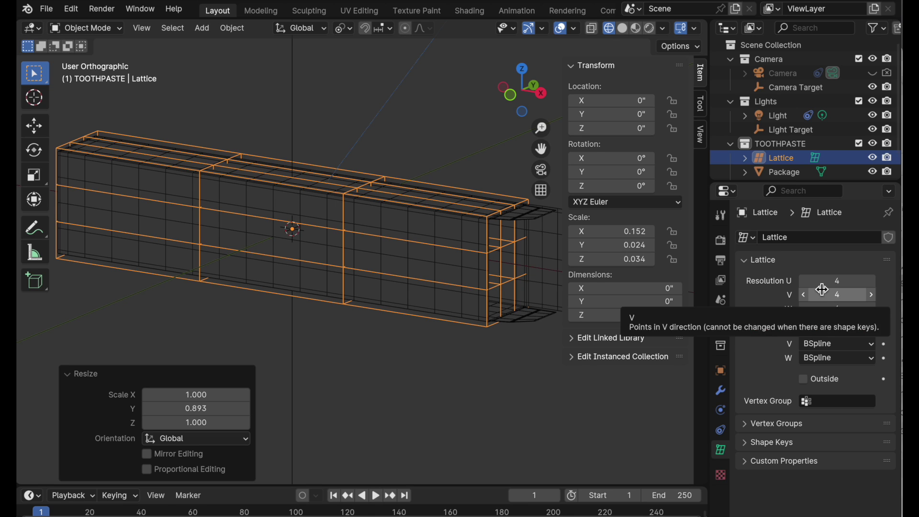
Try 5 points for the lattice's W and V resolution, returning each to 4.
left_click(872, 310)
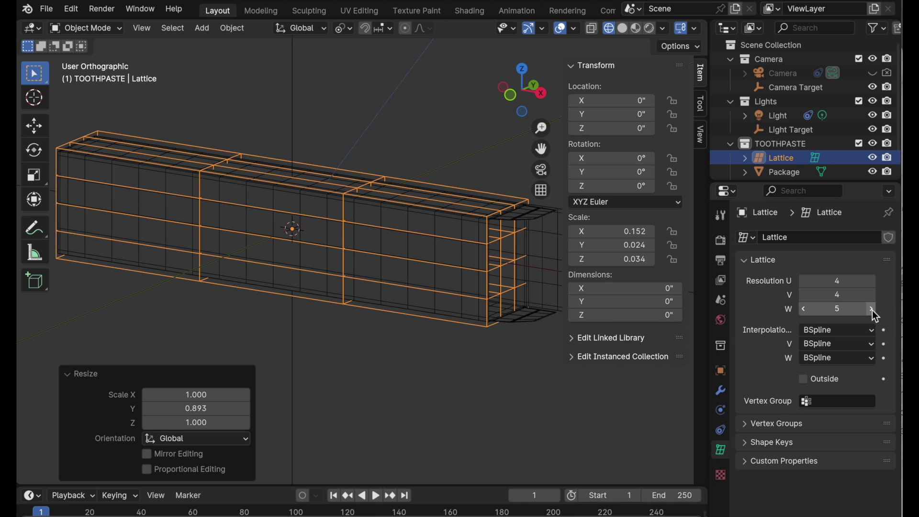
left_click(804, 309)
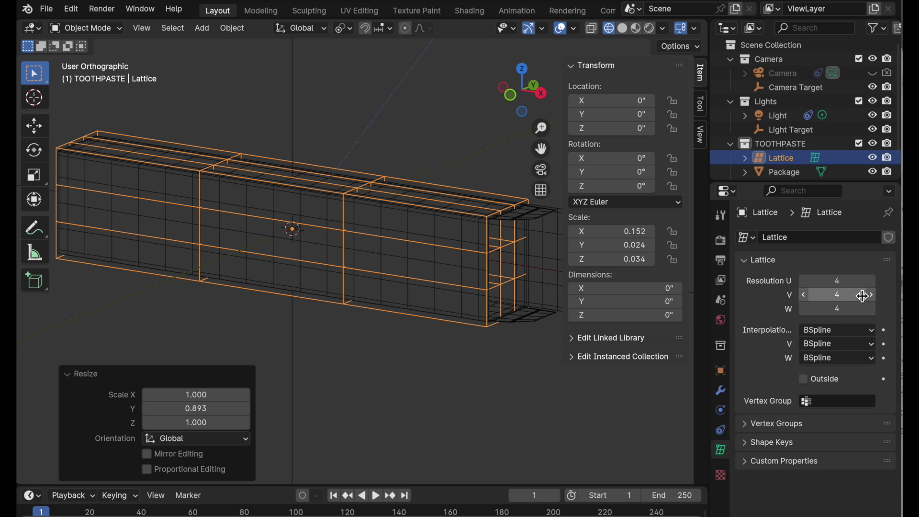
left_click(872, 295)
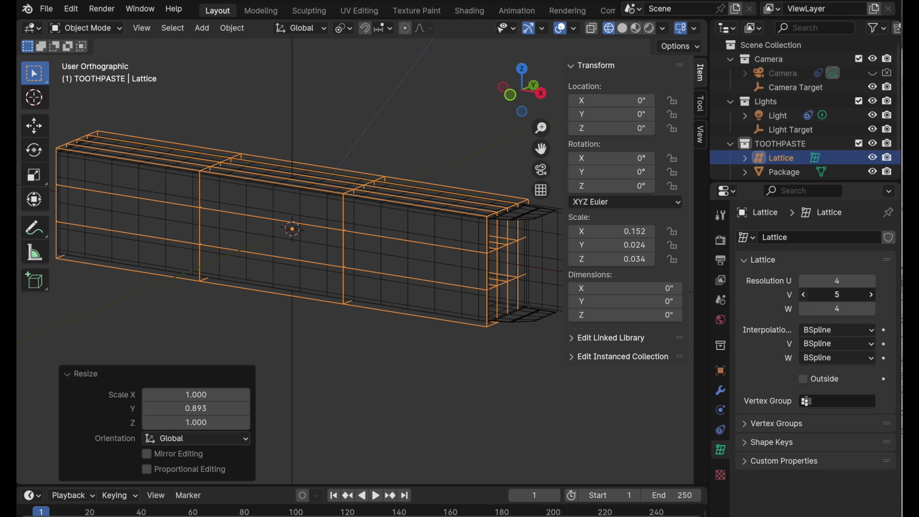
left_click(804, 295)
Set the lattice's U resolution to 9 and check how its divisions fit the package near the open end.
left_click(872, 282)
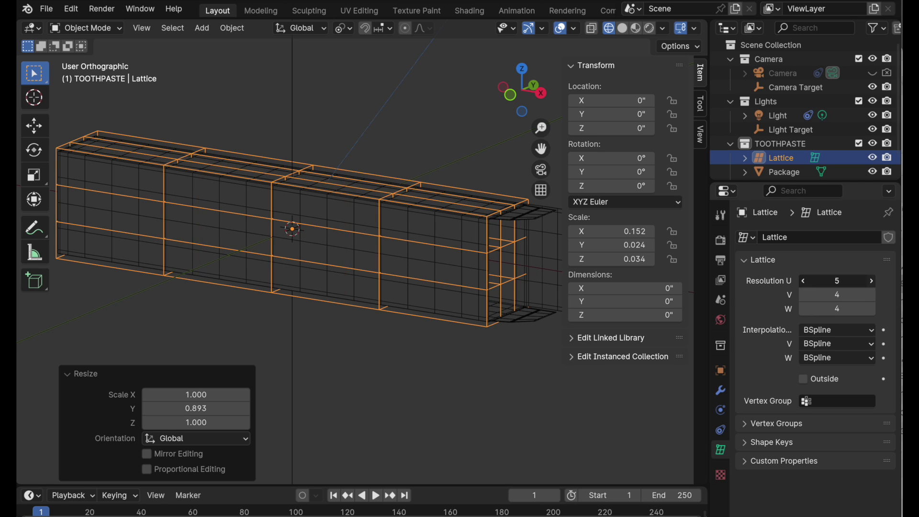
left_click(872, 282)
left_click(872, 282)
left_click(872, 282)
left_click(872, 282)
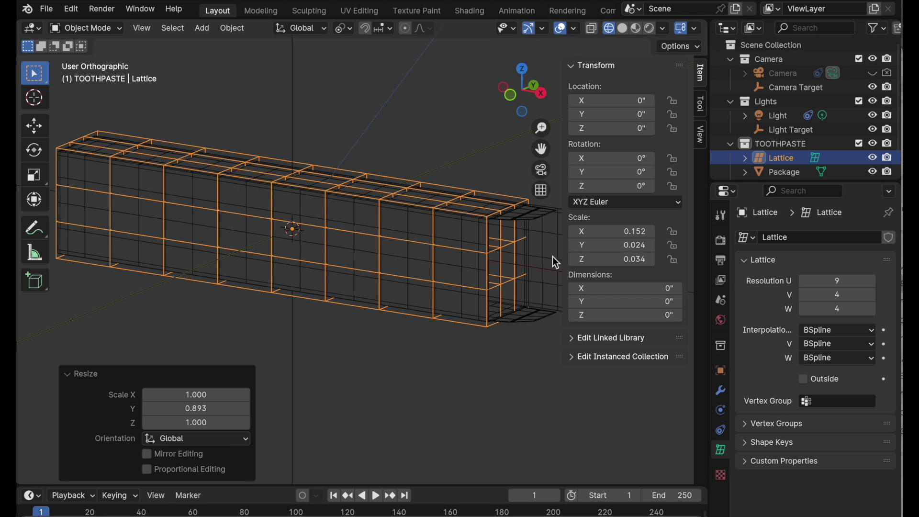
scroll(523, 208, "up", 1)
scroll(507, 205, "up", 2)
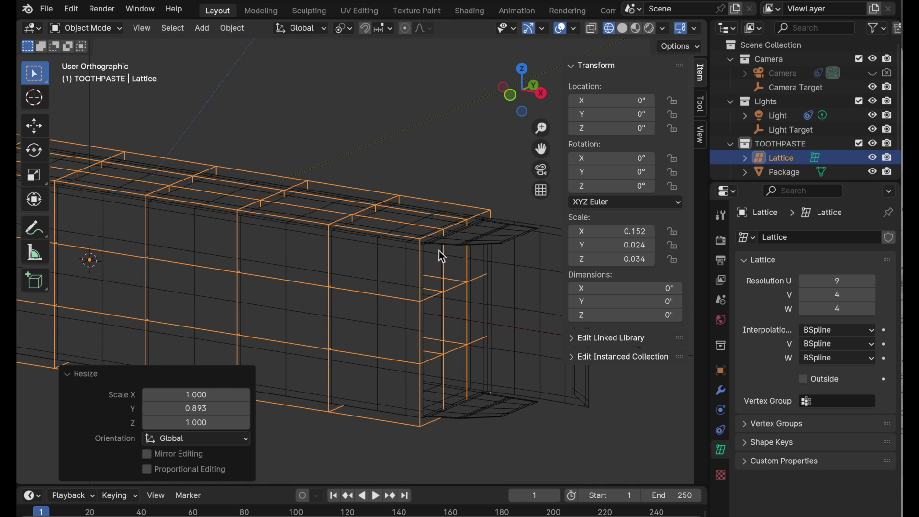
scroll(448, 255, "up", 2)
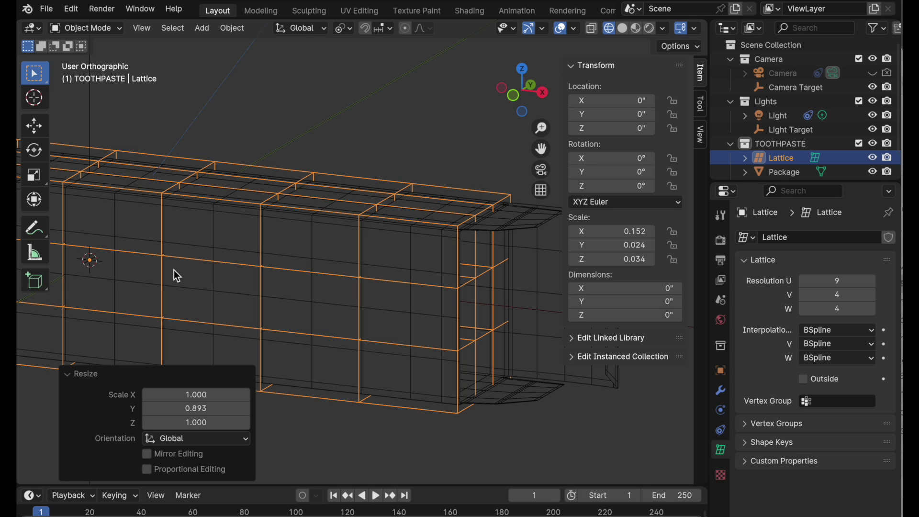
Rename the lattice object as Package 1 Lattice.
left_click(785, 158)
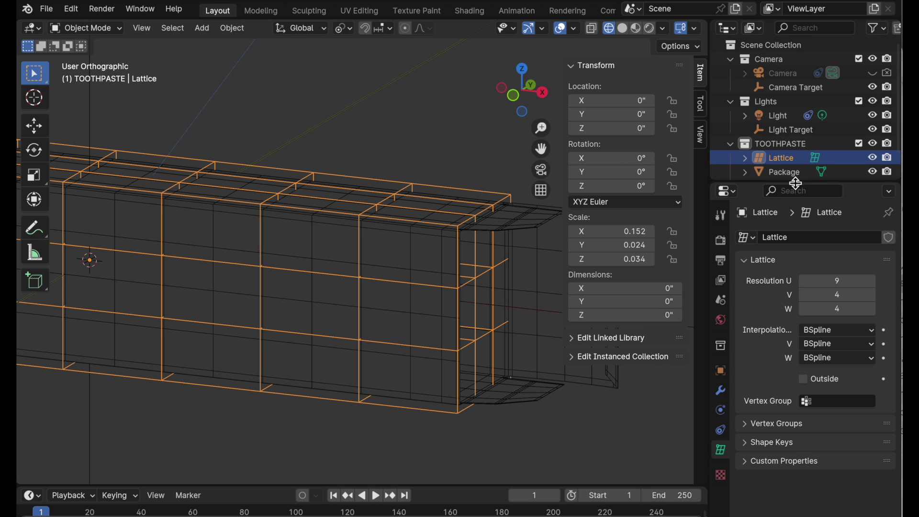
double_click(786, 162)
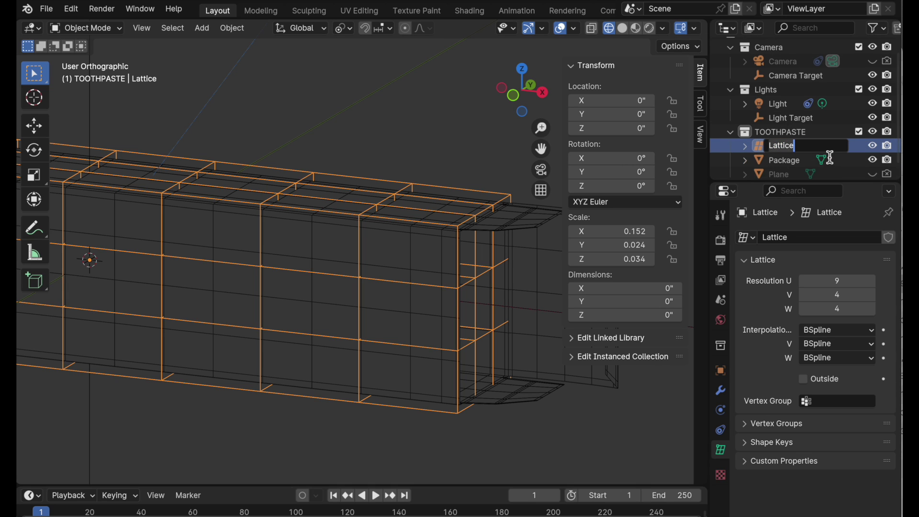
type("Package 1 Lattice")
key("Return")
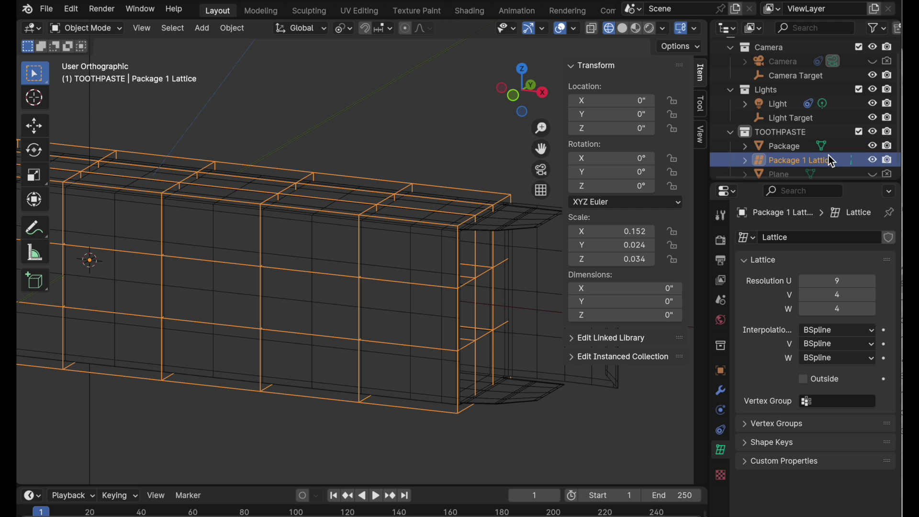
Rename the toothpaste package mesh as Package 1.
left_click(785, 147)
double_click(785, 146)
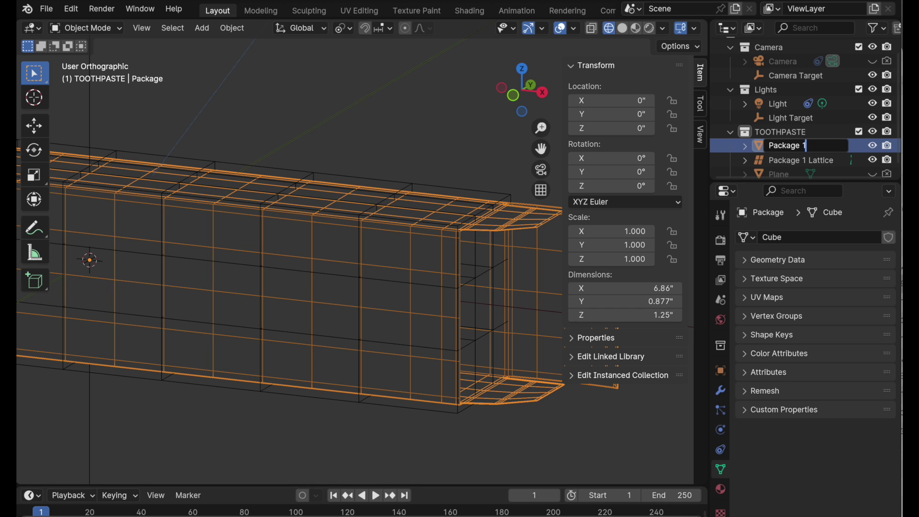
key("Return")
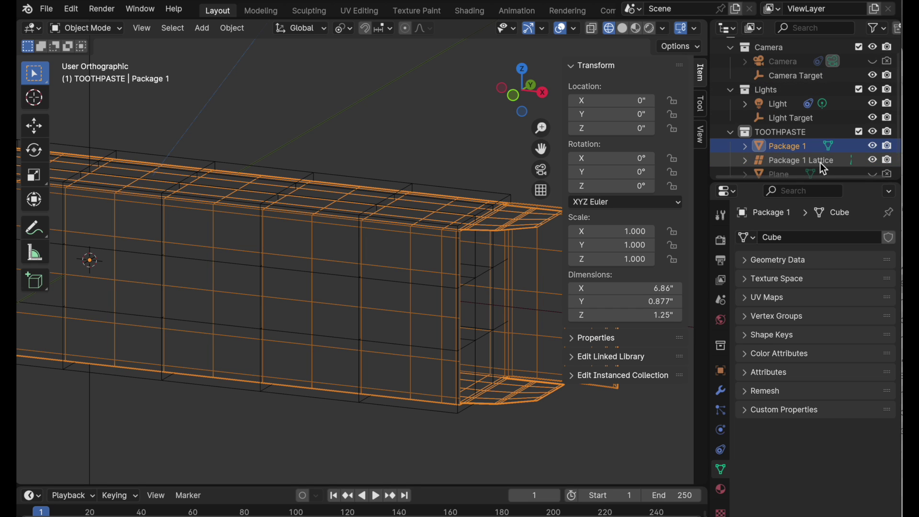
Add a Lattice modifier to Package 1 with Package 1 Lattice as its target object.
scroll(824, 169, "down", 1)
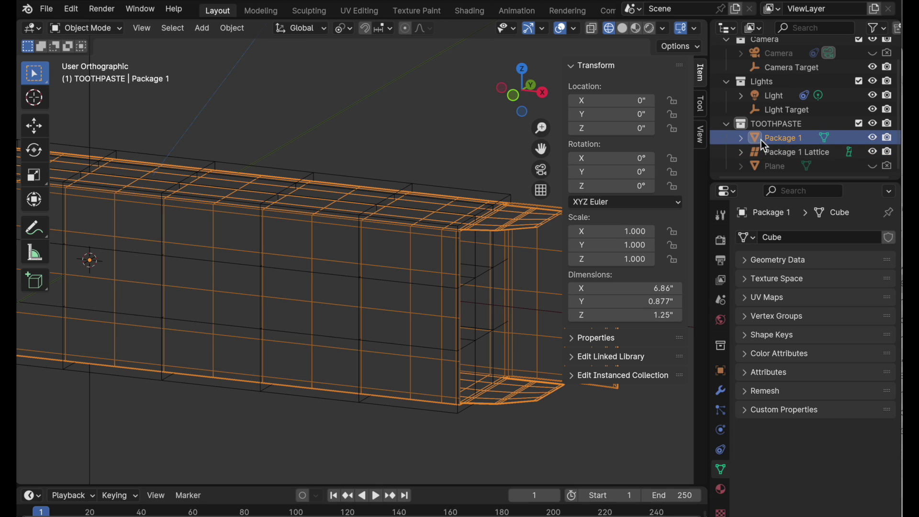
left_click(727, 397)
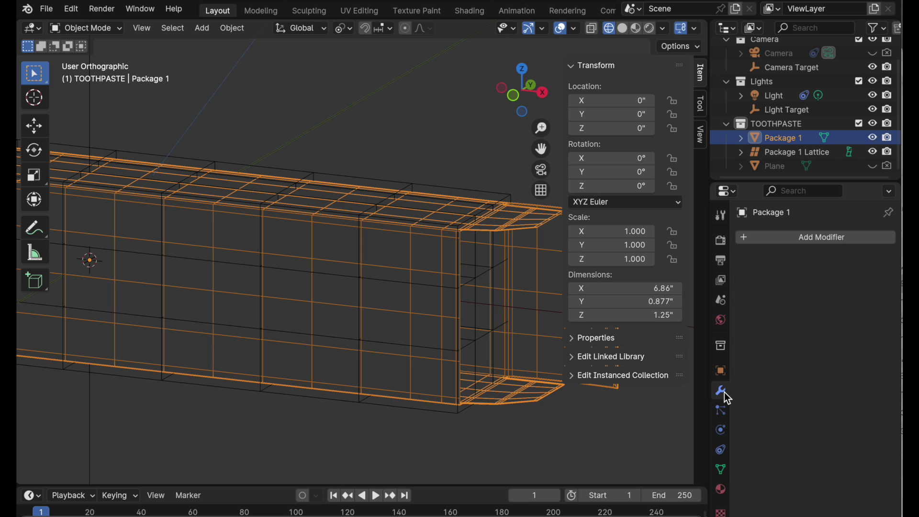
left_click(786, 240)
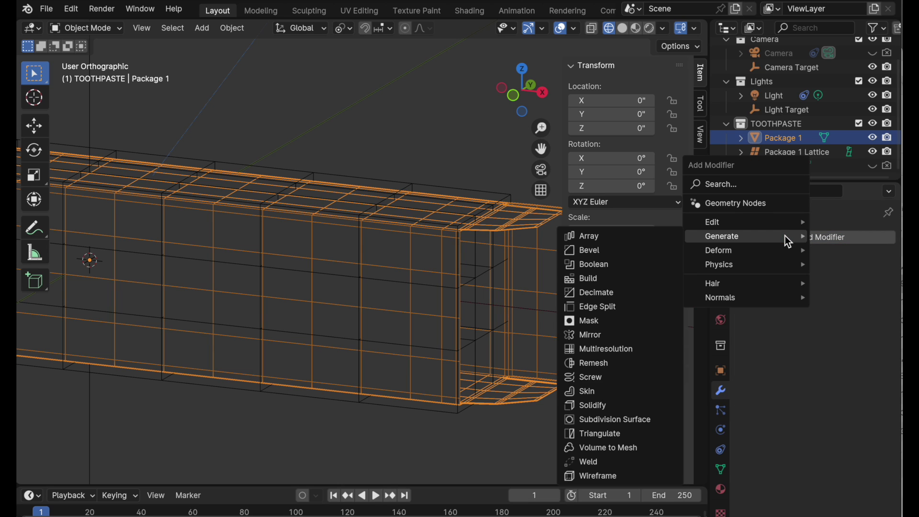
mouse_move(737, 251)
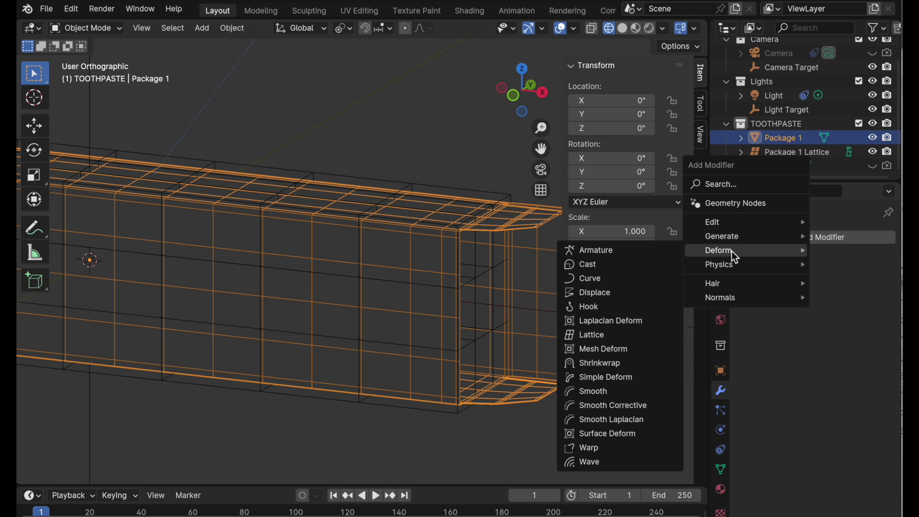
left_click(607, 335)
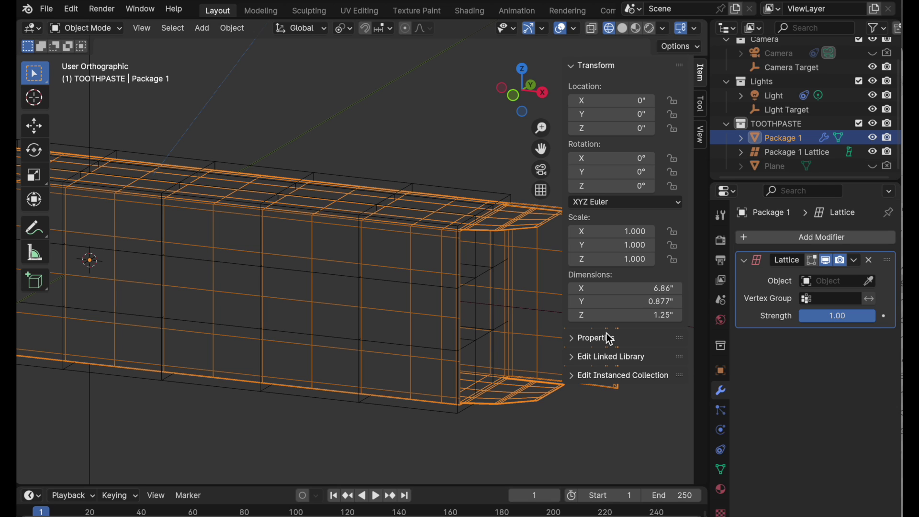
left_click(867, 281)
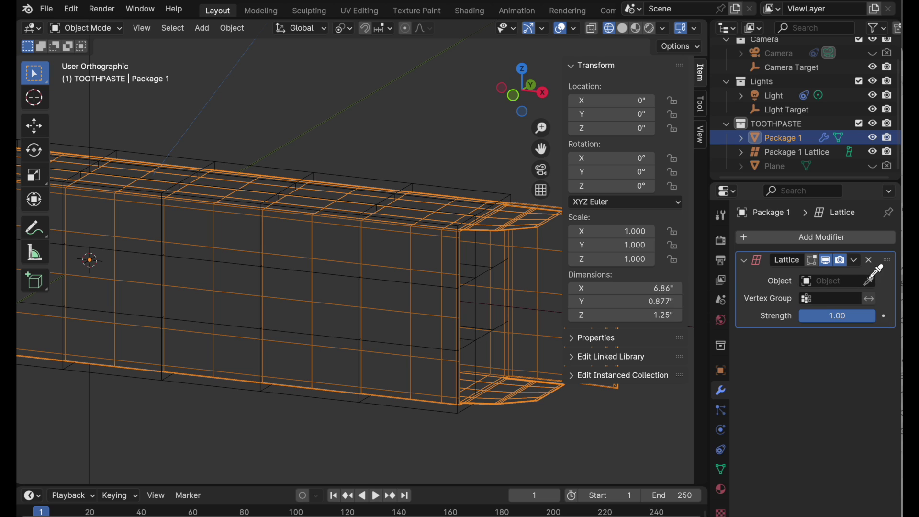
left_click(785, 155)
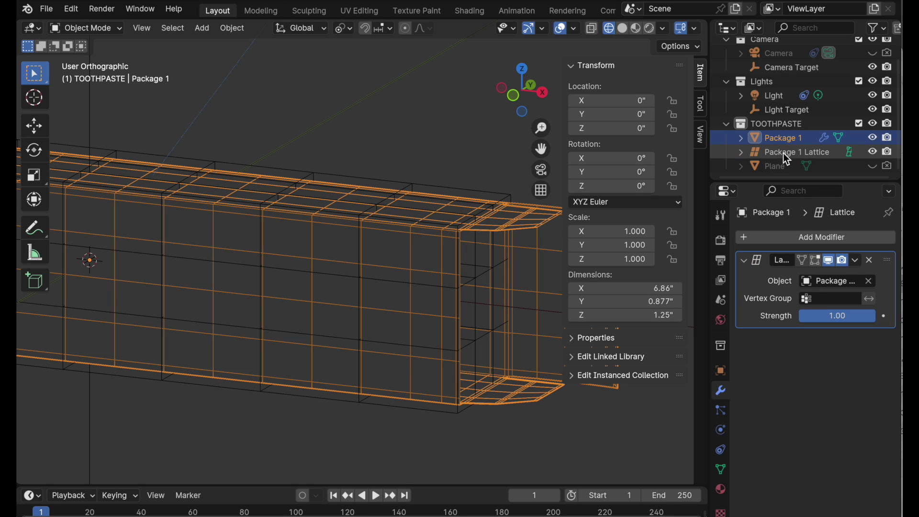
Edit Package 1 Lattice's points and select its uppermost layer, leaving out the points at both ends of the box.
left_click(453, 188)
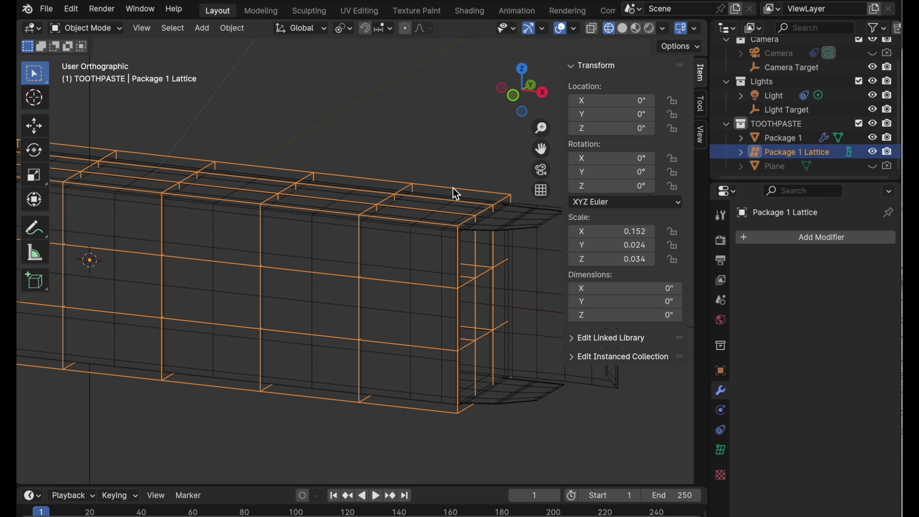
key("Tab")
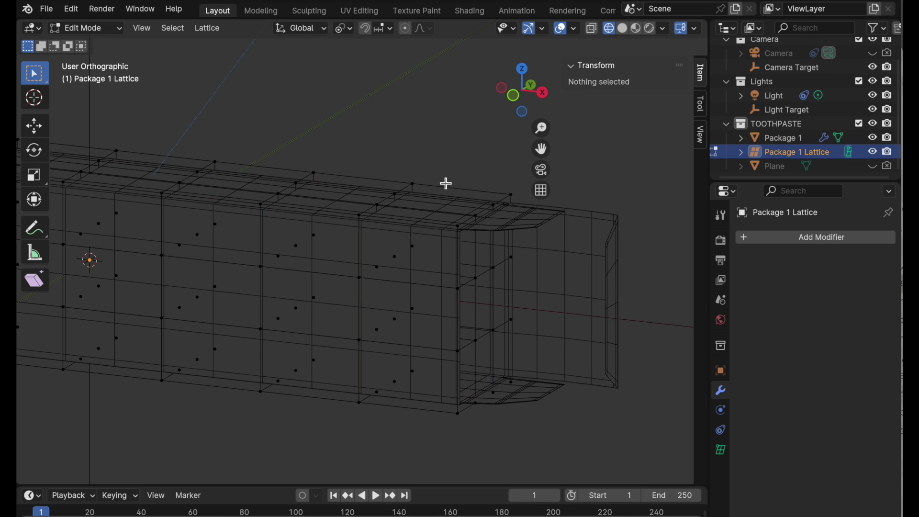
mouse_move(445, 182)
middle_mouse_down()
mouse_move(400, 229)
mouse_move(334, 231)
mouse_move(389, 226)
mouse_move(443, 248)
mouse_move(564, 237)
mouse_move(615, 270)
middle_mouse_up()
key("c")
key("Escape")
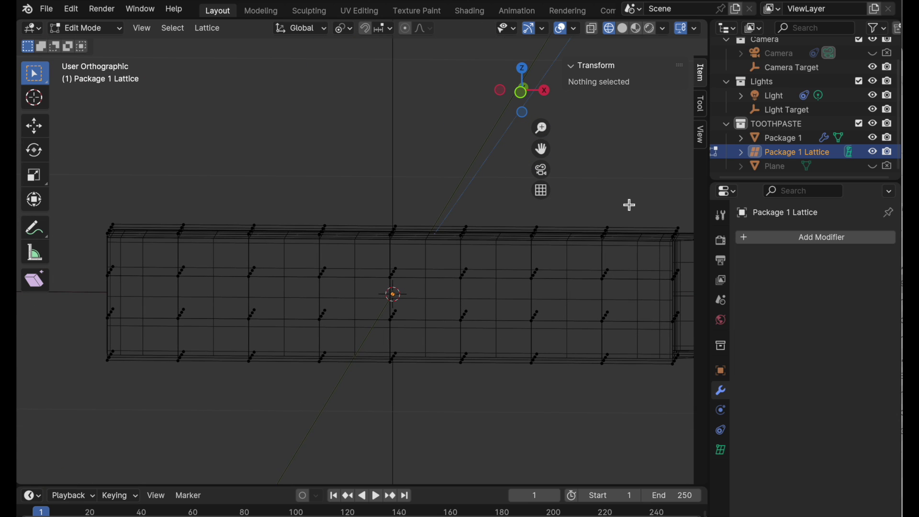
left_click_drag(629, 202, 161, 243)
key("c")
mouse_move(161, 243)
middle_mouse_down()
mouse_move(386, 269)
mouse_move(260, 275)
mouse_move(353, 277)
mouse_move(387, 228)
mouse_move(382, 219)
middle_mouse_up()
key("Escape")
Deselect the two outer edge rows of the upper layer so only its interior lattice points remain selected.
left_click_drag(320, 150, 367, 236, "shift")
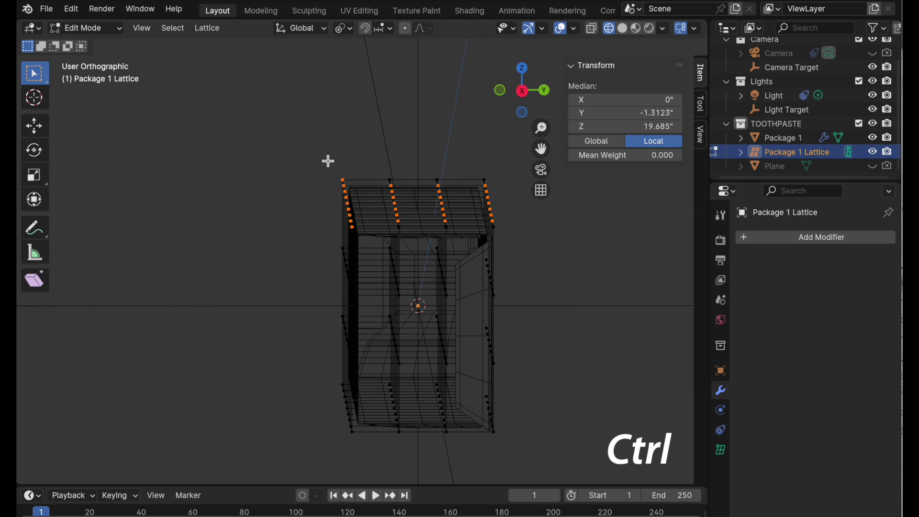
left_click_drag(323, 152, 373, 244, "ctrl")
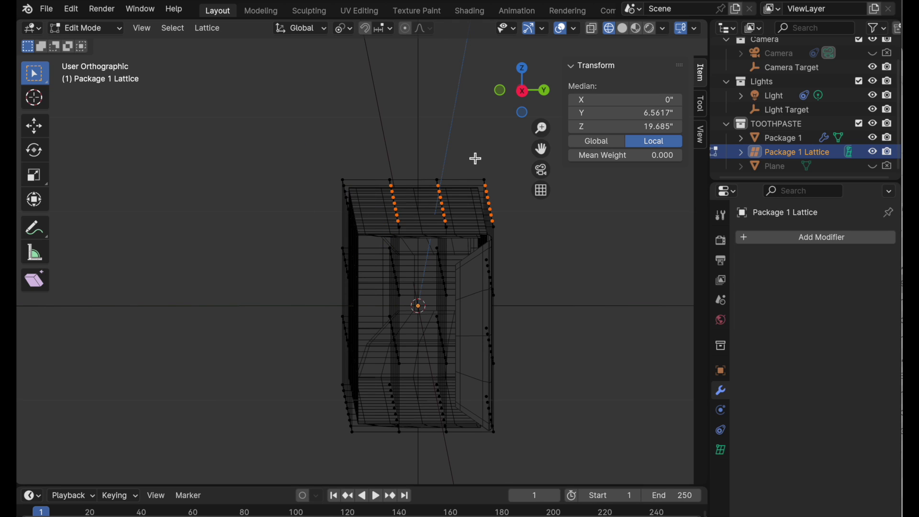
left_click_drag(473, 157, 524, 252, "ctrl")
middle_click_drag(479, 260, 444, 198)
Add the lattice's interior underside points to the selection, leaving out those at both ends of the box.
left_click_drag(373, 335, 439, 302, "shift")
middle_click_drag(435, 311, 415, 305)
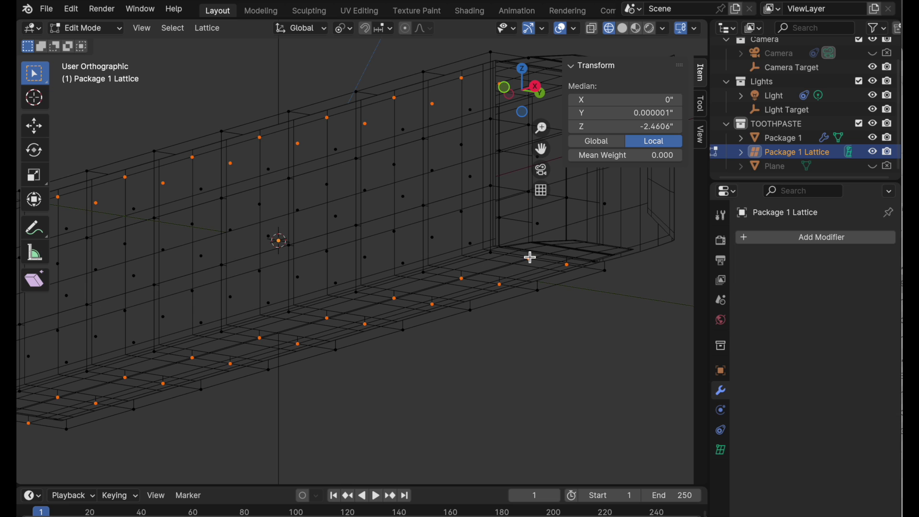
left_click_drag(513, 246, 583, 277, "ctrl")
middle_click_drag(355, 286, 498, 234)
left_click_drag(189, 348, 260, 378)
middle_click_drag(381, 277, 368, 252)
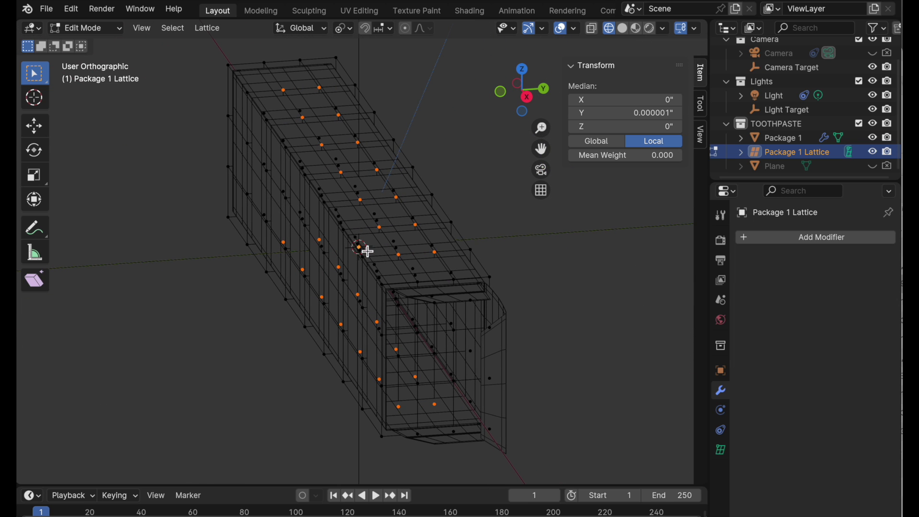
Scale the selected upper and lower interior lattice points by 1.039 along Z to bulge those faces.
left_click(532, 100)
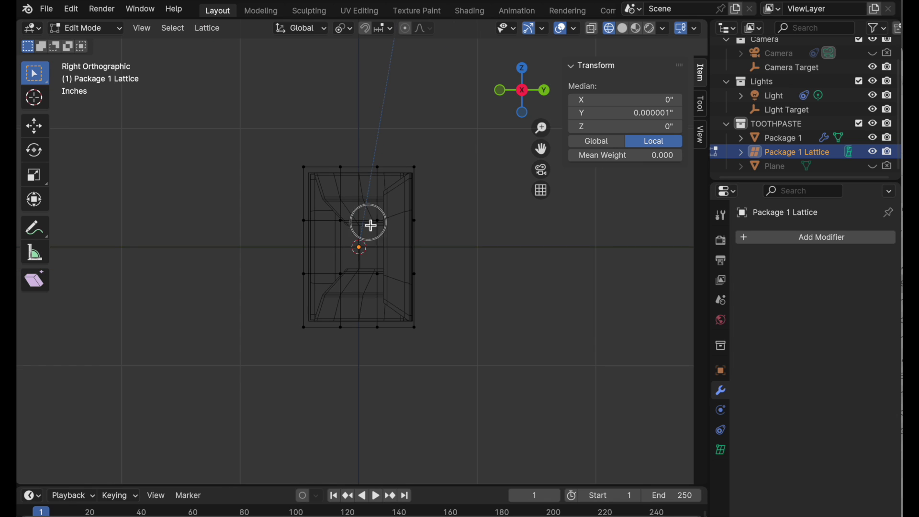
scroll(398, 201, "up", 5)
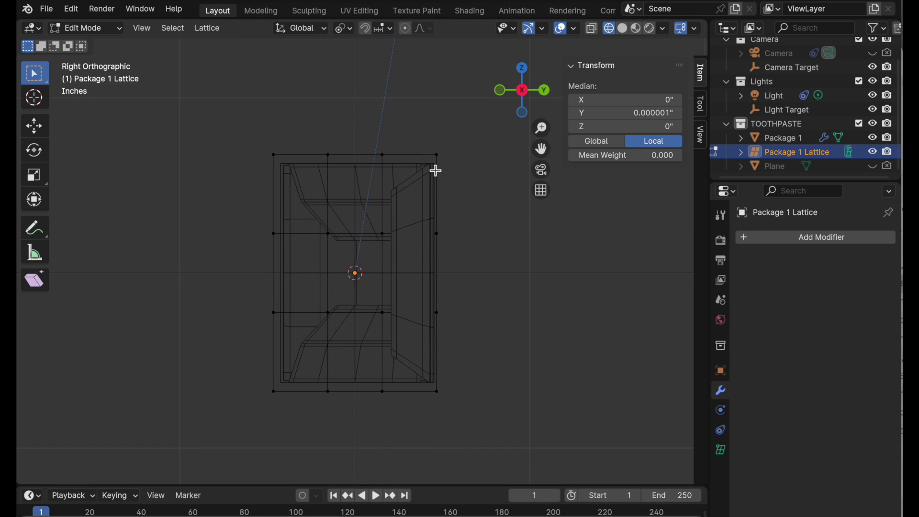
key("alt+z")
middle_click_drag(433, 167, 437, 199, "shift")
scroll(396, 225, "up", 1)
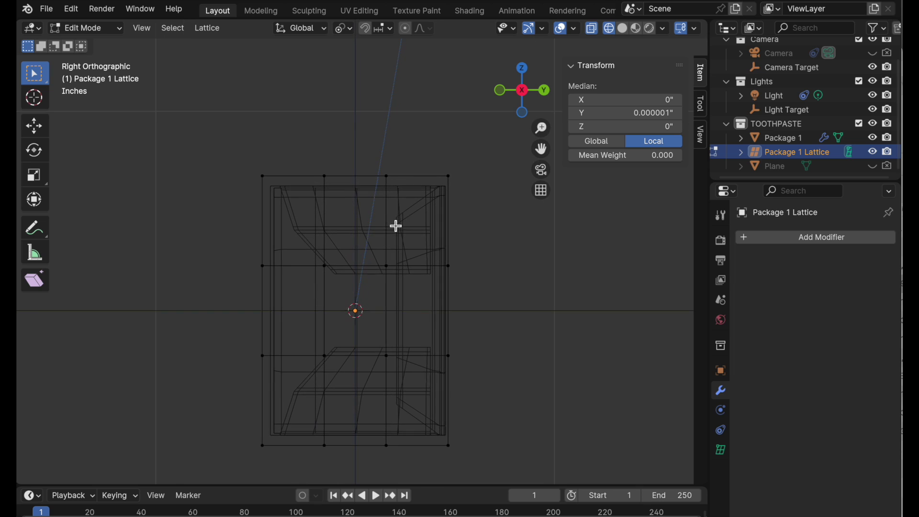
key("s")
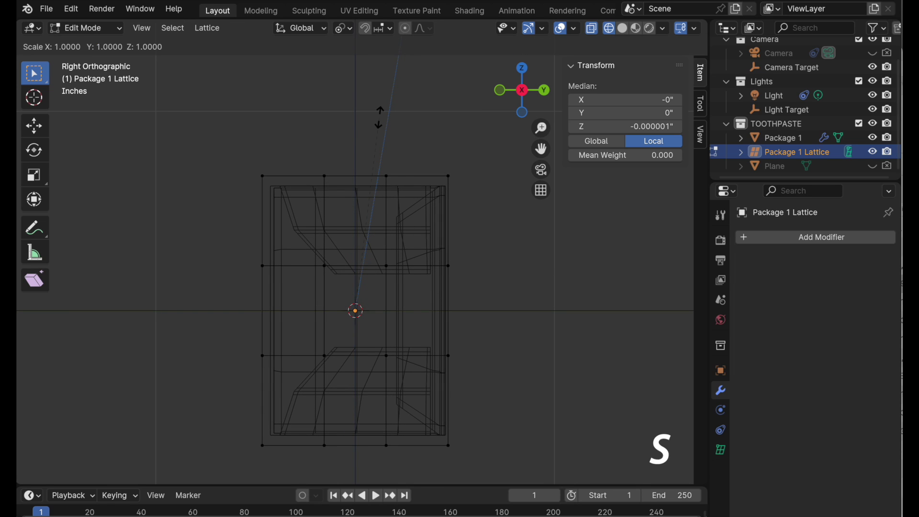
key("z")
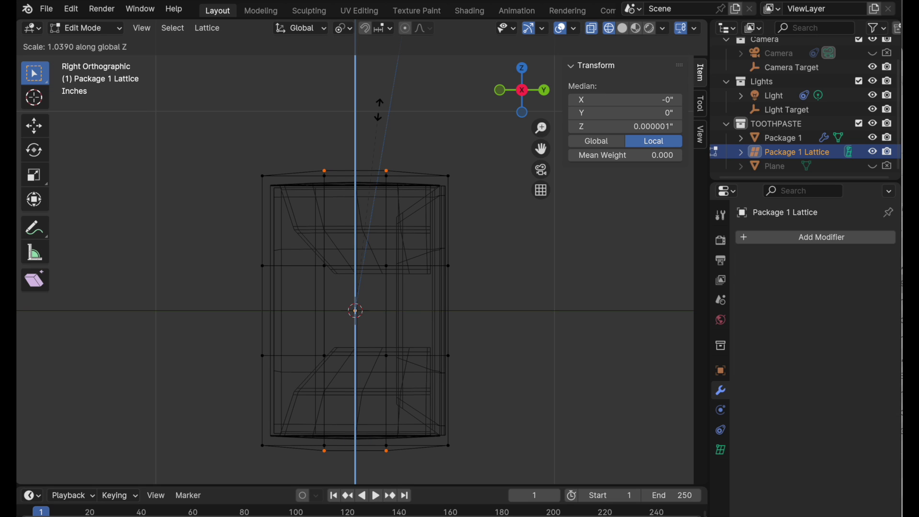
left_click(379, 110)
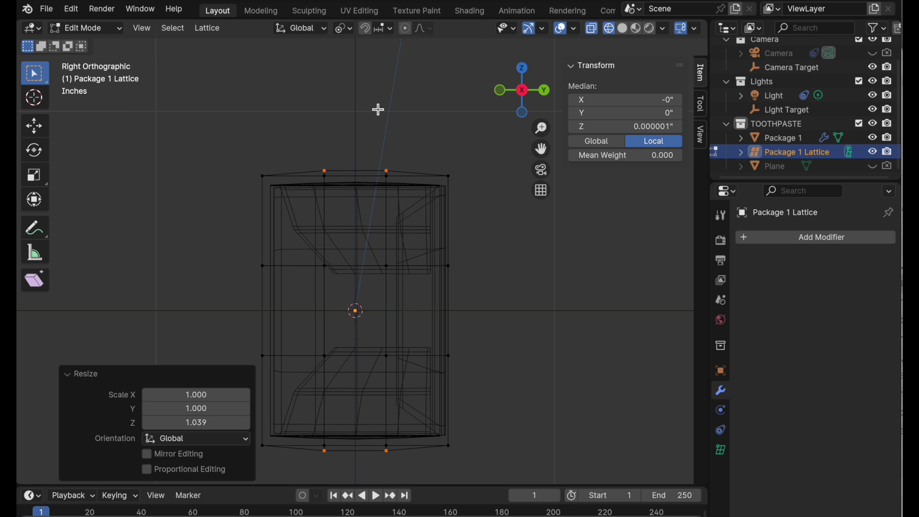
Select the two middle rows of lattice points on both the front and back faces.
left_click_drag(220, 223, 300, 378)
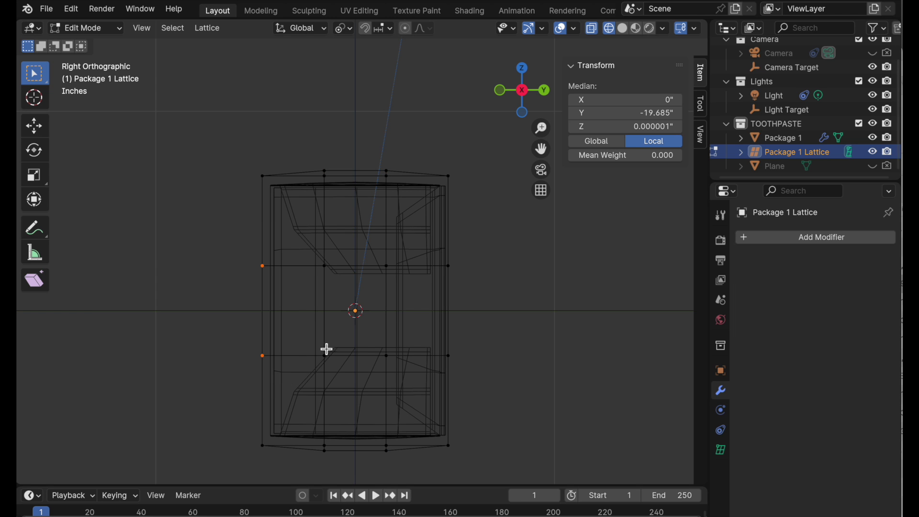
key("c")
left_click_drag(501, 229, 437, 389)
middle_click_drag(427, 352, 452, 345)
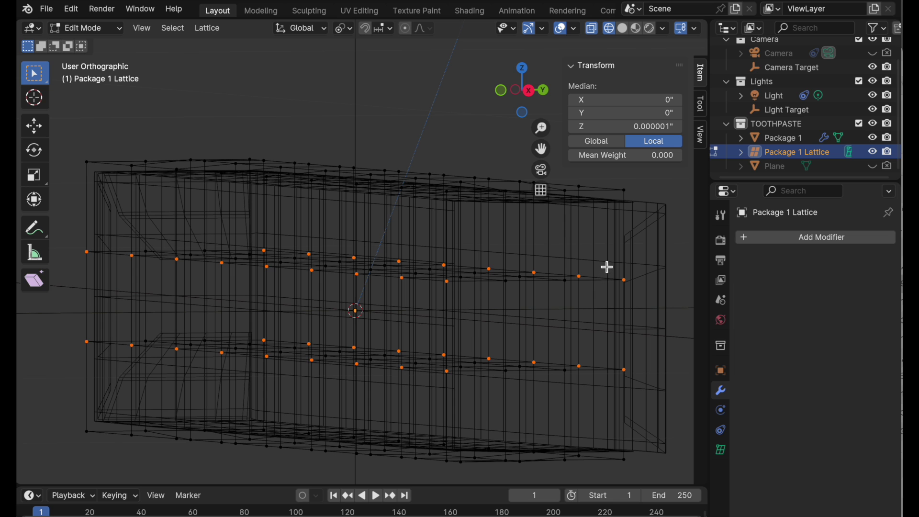
Deselect the front and back face points at both ends of the lattice.
left_click_drag(604, 259, 642, 383, "ctrl")
left_click_drag(71, 220, 96, 343, "ctrl")
middle_click_drag(337, 302, 337, 246)
left_click_drag(134, 212, 162, 338, "ctrl")
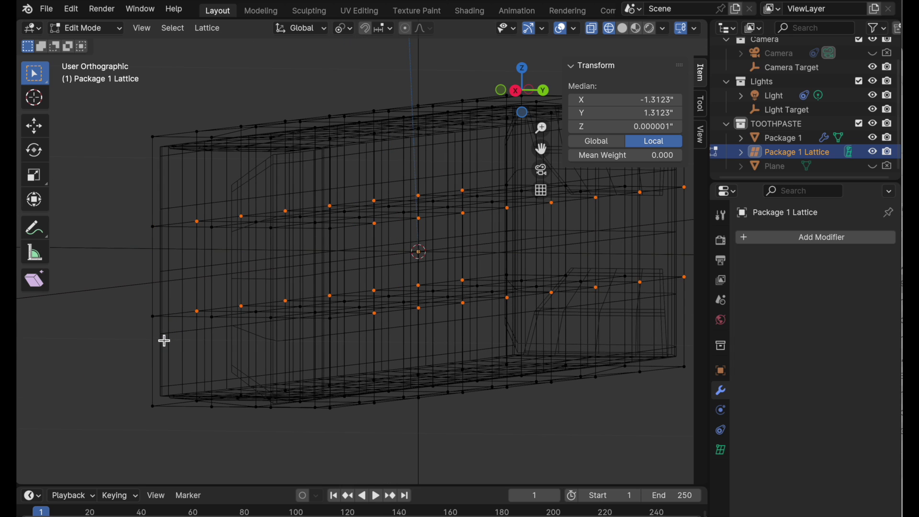
middle_click_drag(161, 337, 160, 335)
middle_click_drag(321, 291, 437, 250)
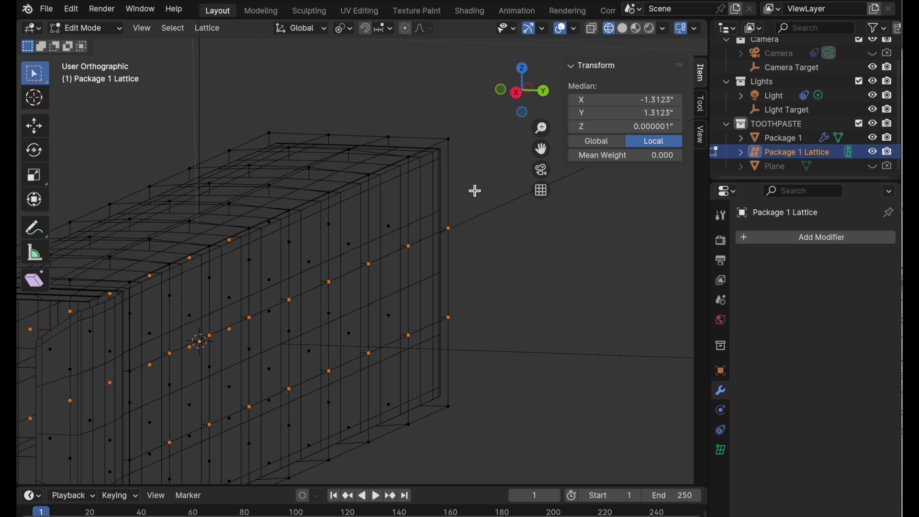
key("c")
middle_click_drag(463, 204, 443, 342)
key("Escape")
Scale the selected front and back lattice points by 1.172 along Y to bulge the package sides outward.
left_click(518, 93)
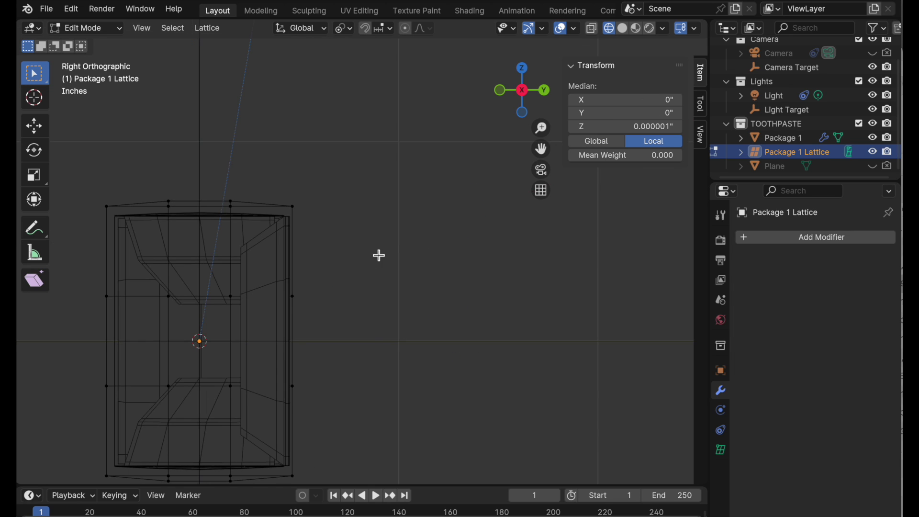
key("c")
key("Escape")
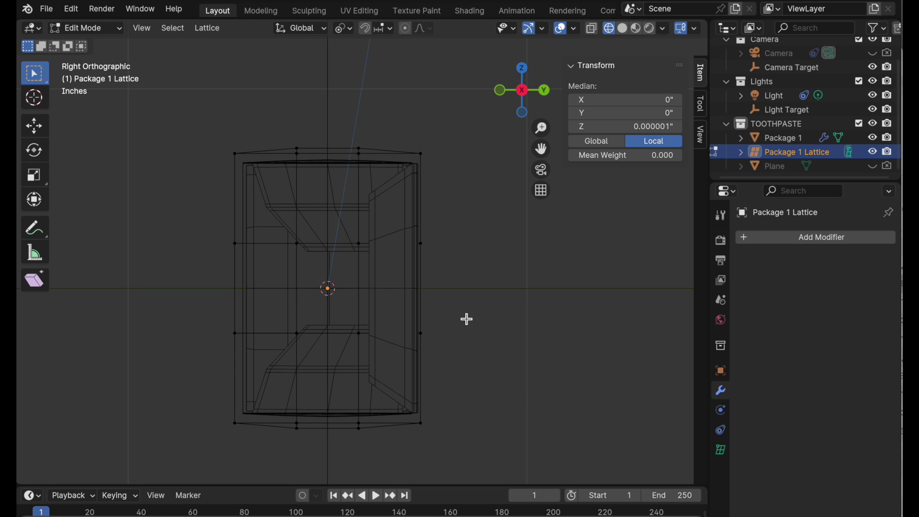
key("s")
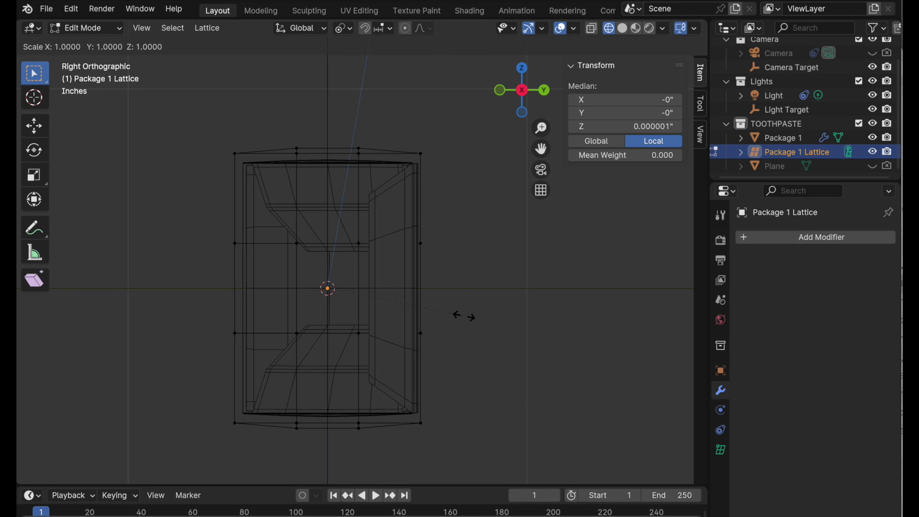
key("y")
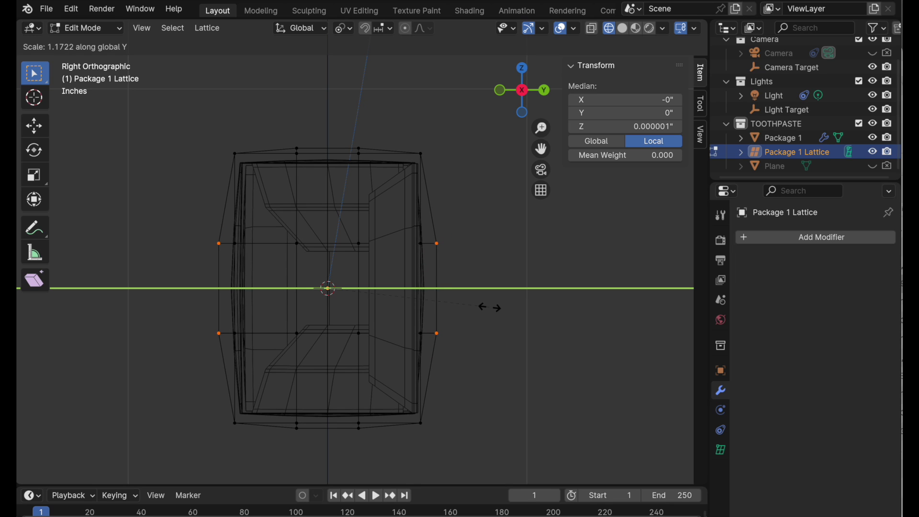
left_click(488, 306)
key("c")
middle_click_drag(421, 321, 433, 295, "shift")
key("Escape")
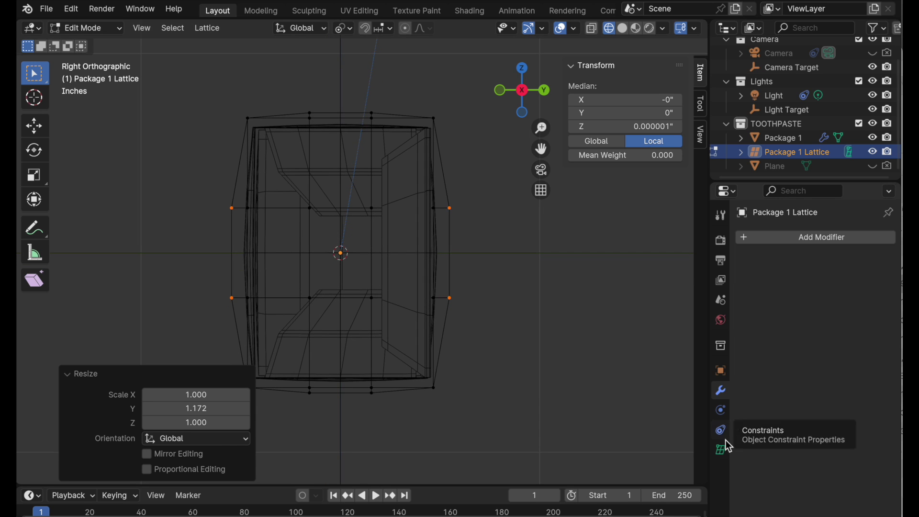
Try a V resolution of 5 on the reshaped lattice and return it to 4.
scroll(403, 309, "up", 2)
key("c")
key("Escape")
middle_click_drag(424, 274, 462, 285, "shift")
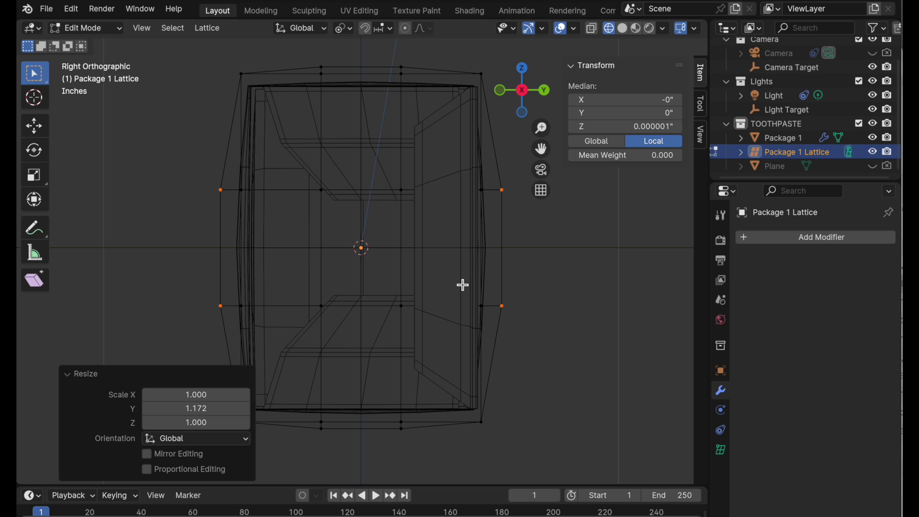
left_click(721, 450)
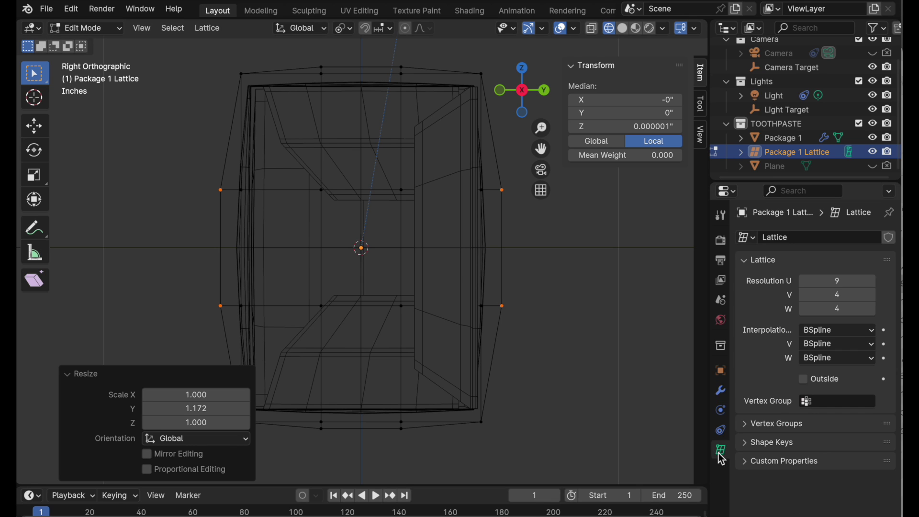
left_click(872, 297)
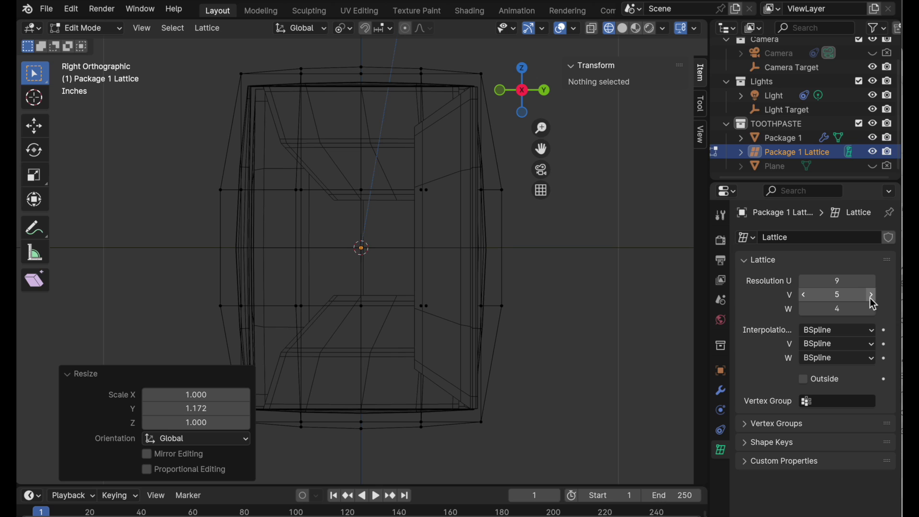
left_click(805, 296)
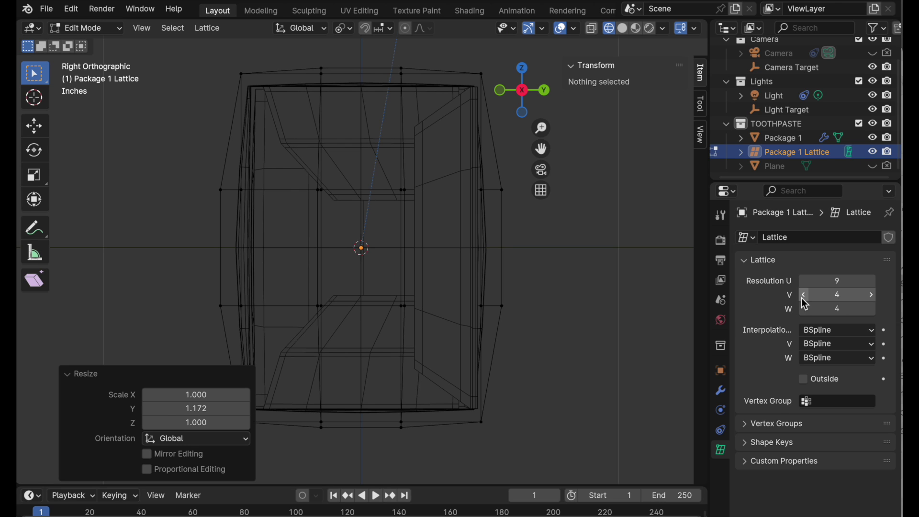
Set the package lattice's W resolution to 5, return to Object Mode and deselect the lattice.
left_click(872, 309)
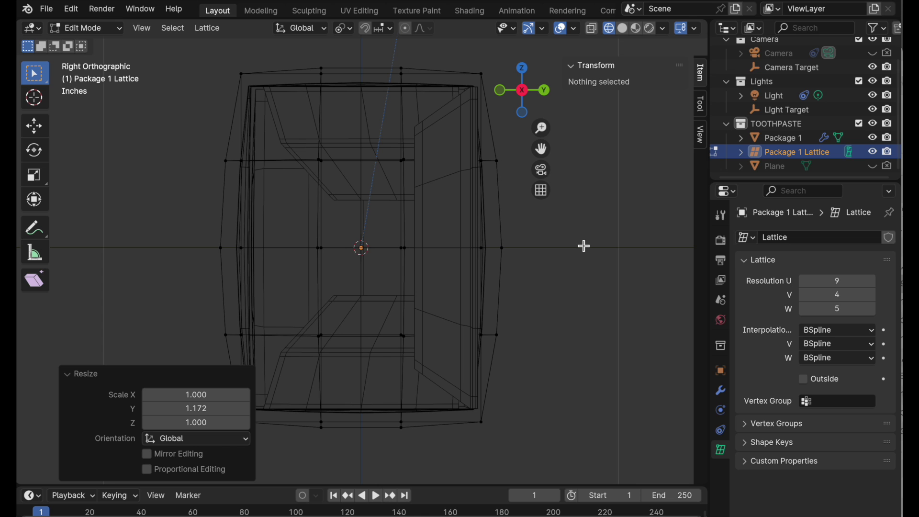
middle_click_drag(426, 225, 375, 286)
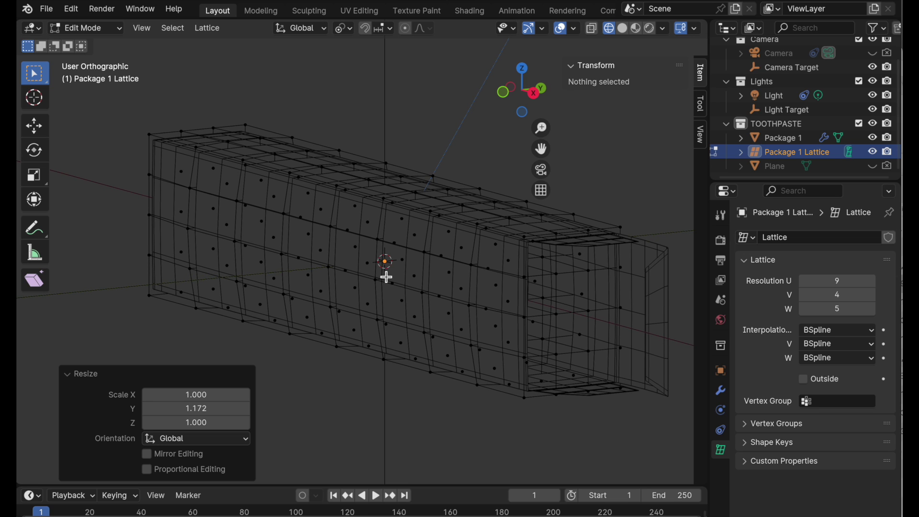
key("Tab")
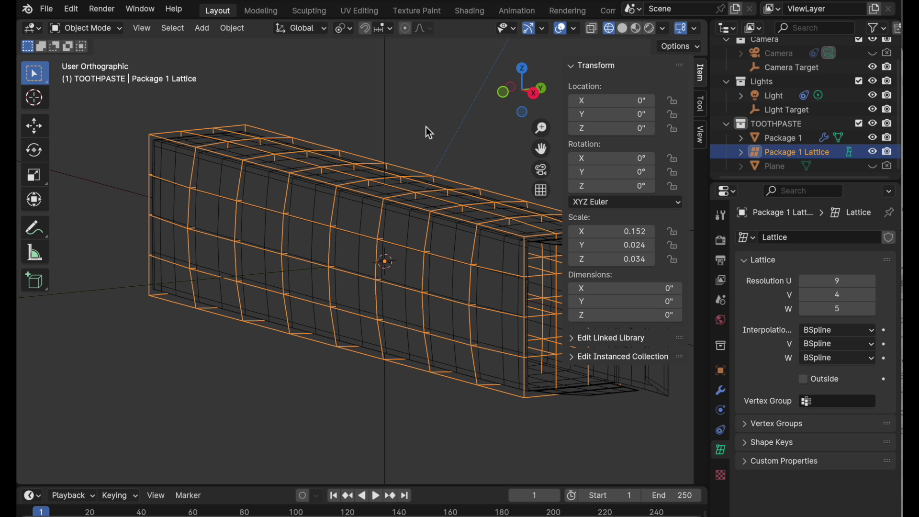
left_click(427, 97)
middle_click_drag(427, 98, 343, 136)
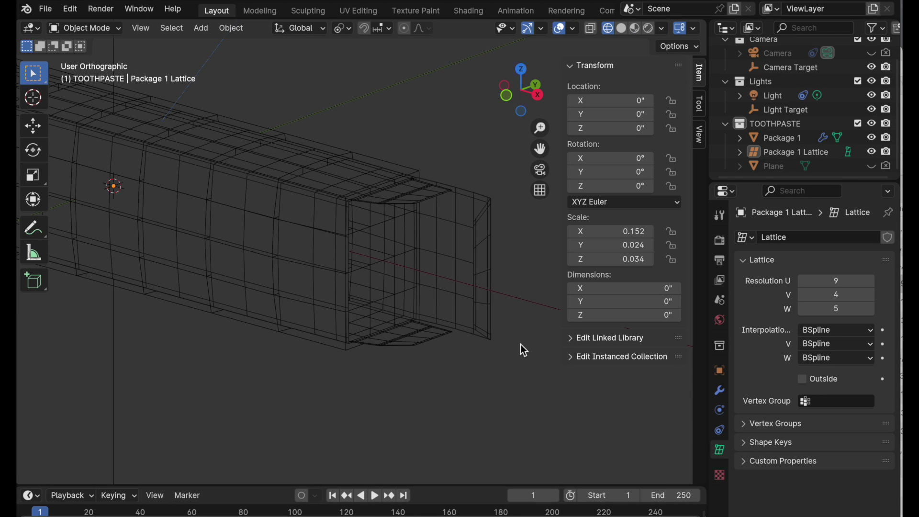
Select the package mesh near its open end flap and apply Shade Smooth to it.
middle_click_drag(521, 345, 488, 212)
left_click(487, 213)
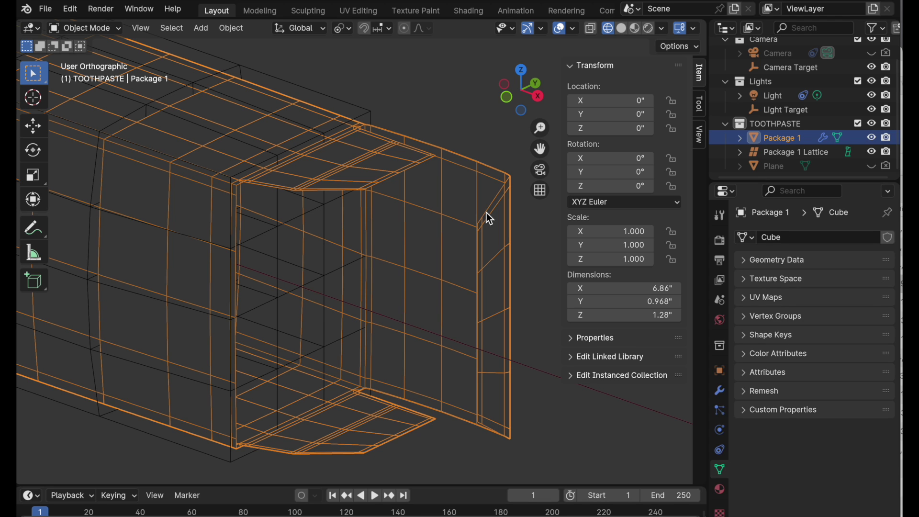
left_click(720, 392)
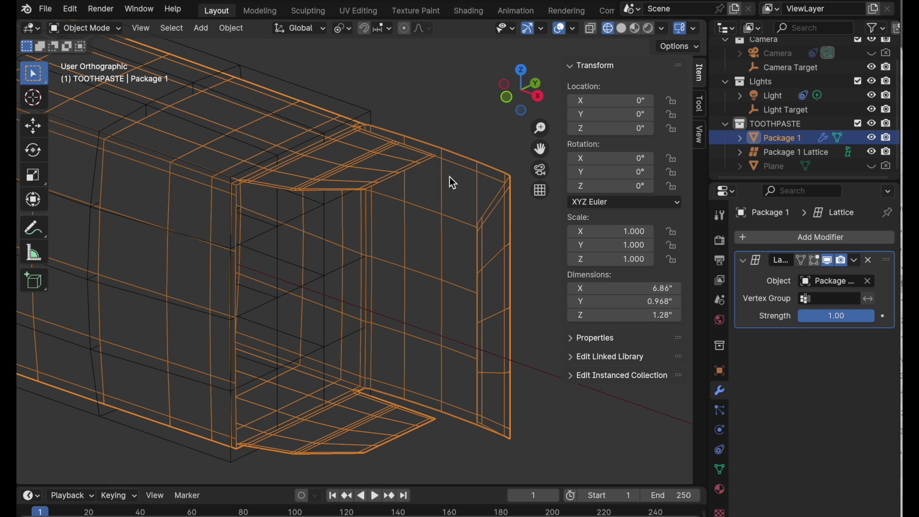
right_click(399, 170)
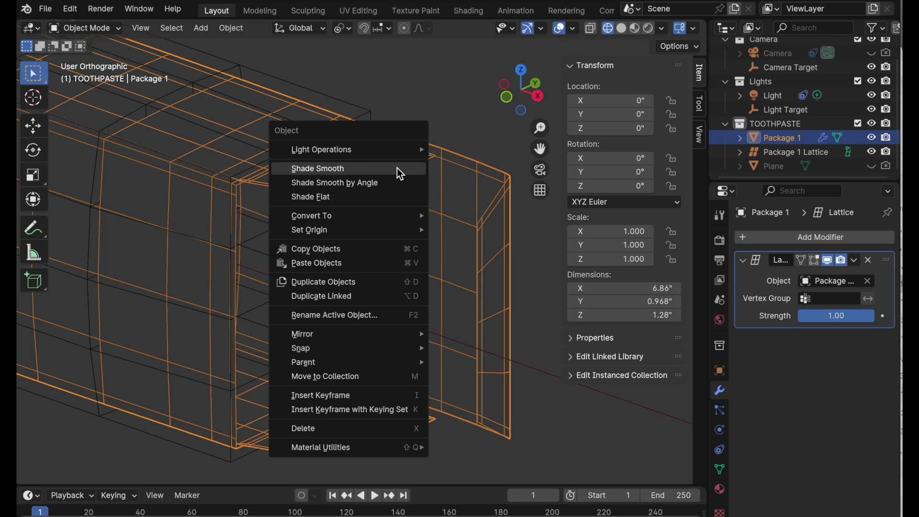
left_click(400, 172)
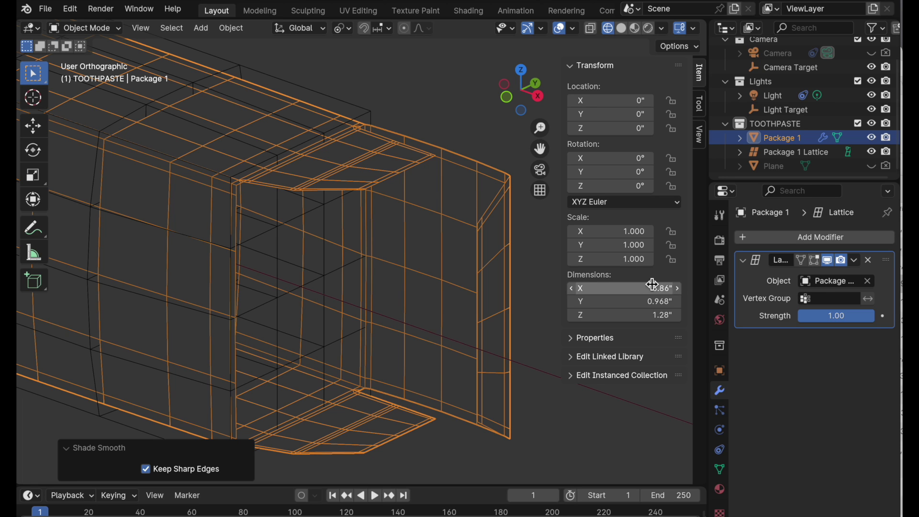
Add a Solidify modifier to the package after the Lattice modifier, with a thickness of 0.006 inches.
left_click(792, 236)
mouse_move(793, 239)
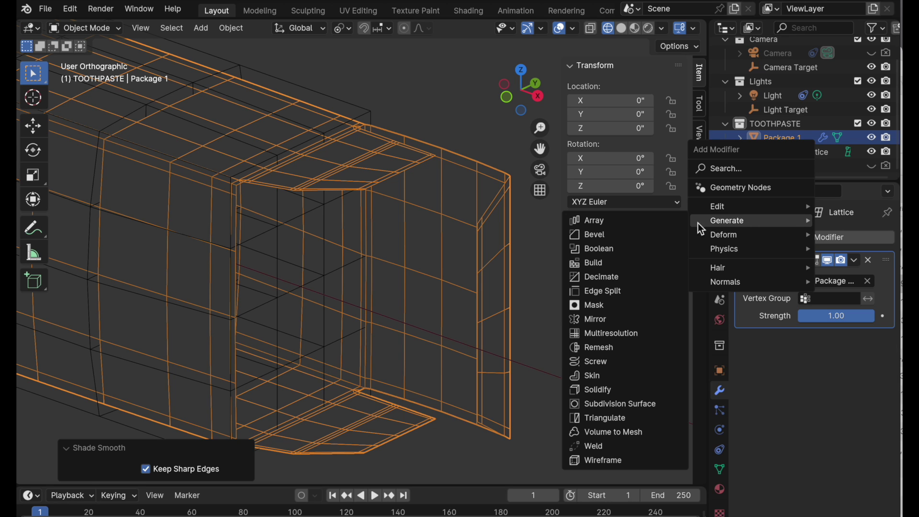
left_click(609, 391)
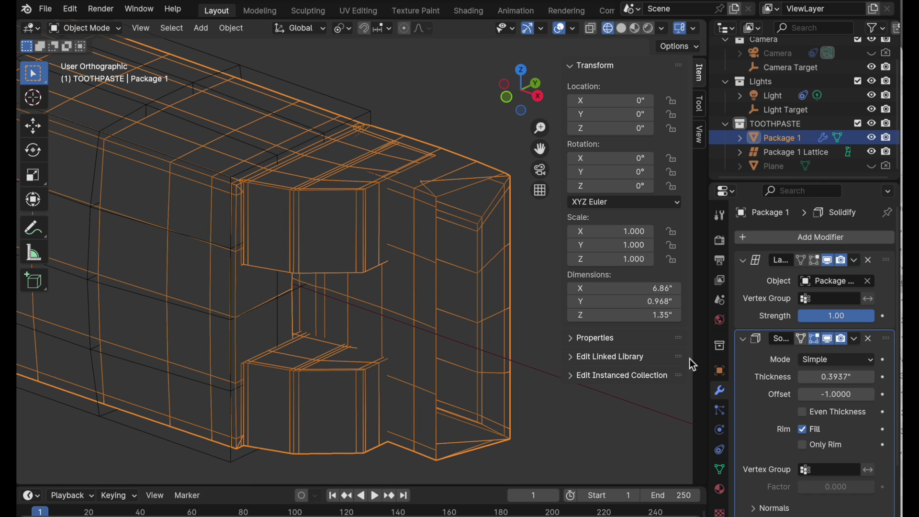
left_click(844, 378)
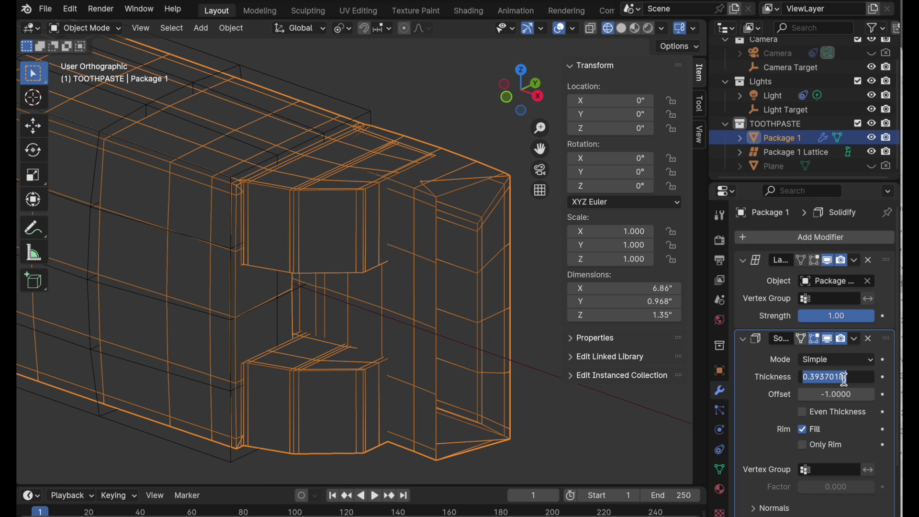
type(".006")
key("Return")
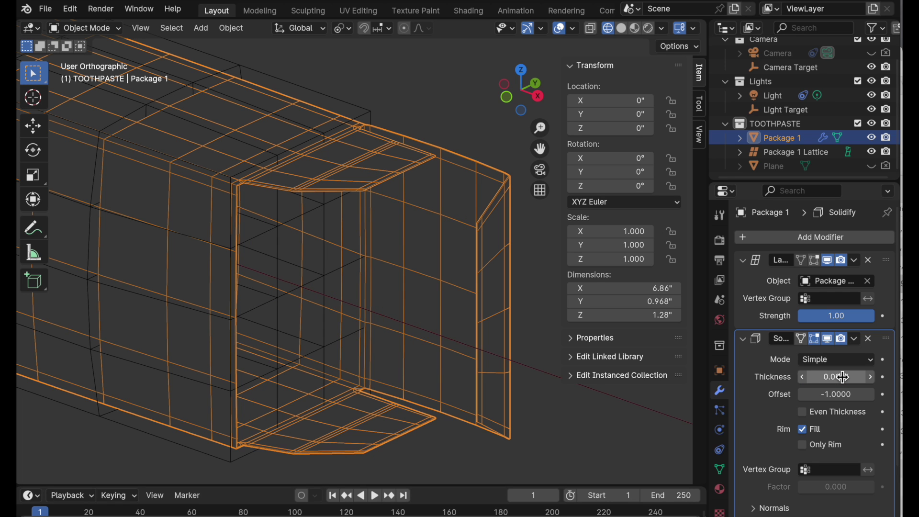
scroll(404, 186, "up", 3)
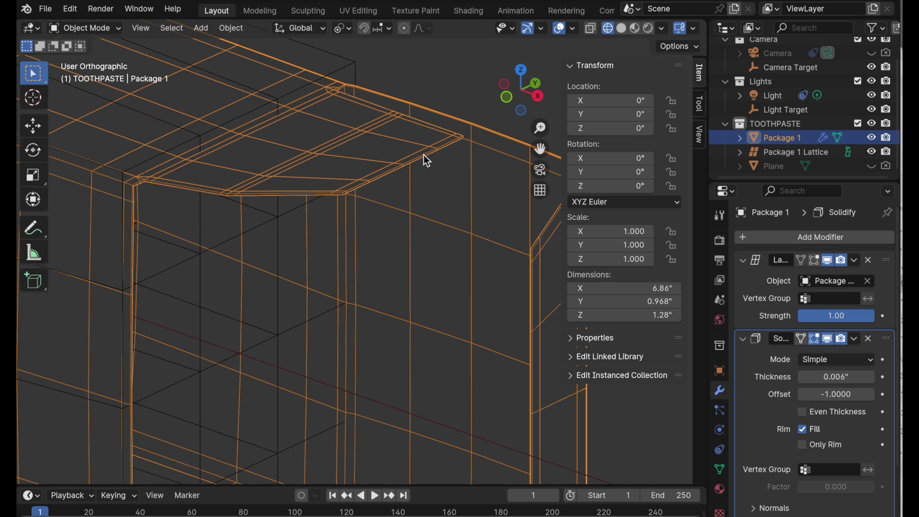
scroll(414, 213, "up", 2)
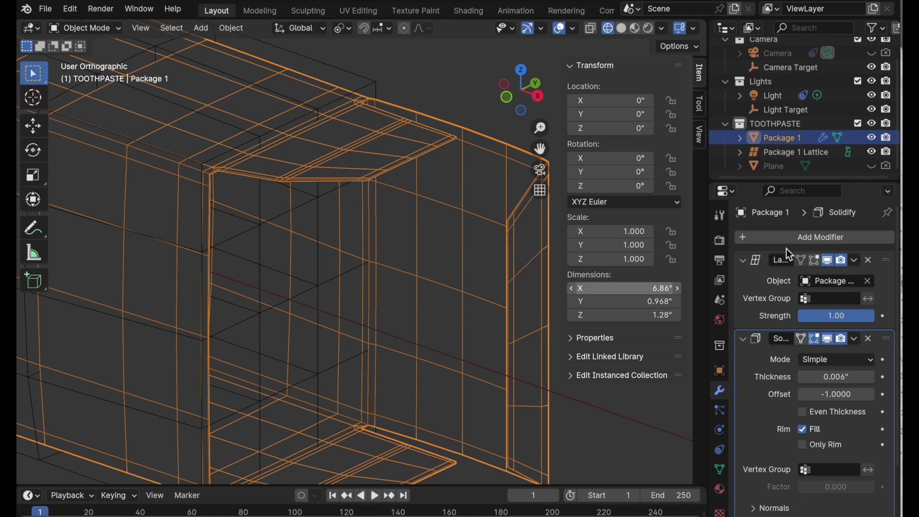
Collapse the Lattice and Solidify modifier settings and add a Subdivision Surface modifier to the package.
left_click(744, 343)
left_click(743, 259)
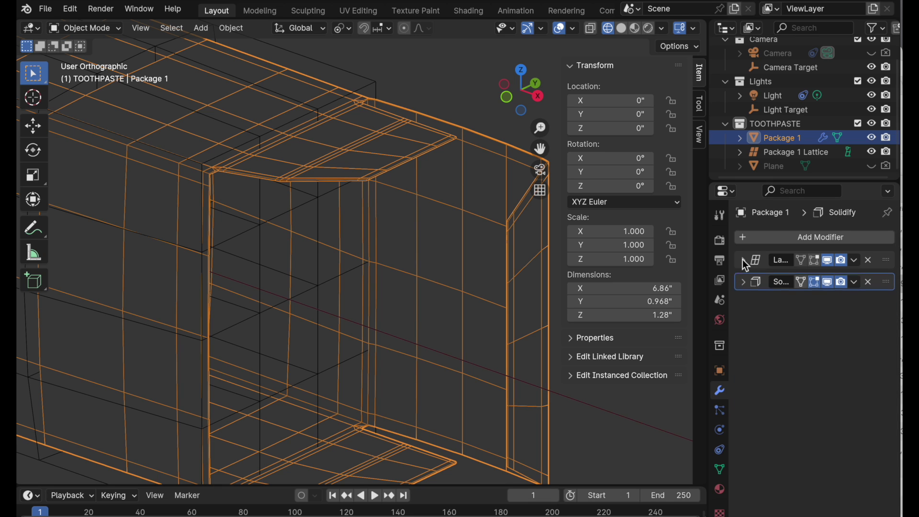
left_click(787, 237)
mouse_move(786, 237)
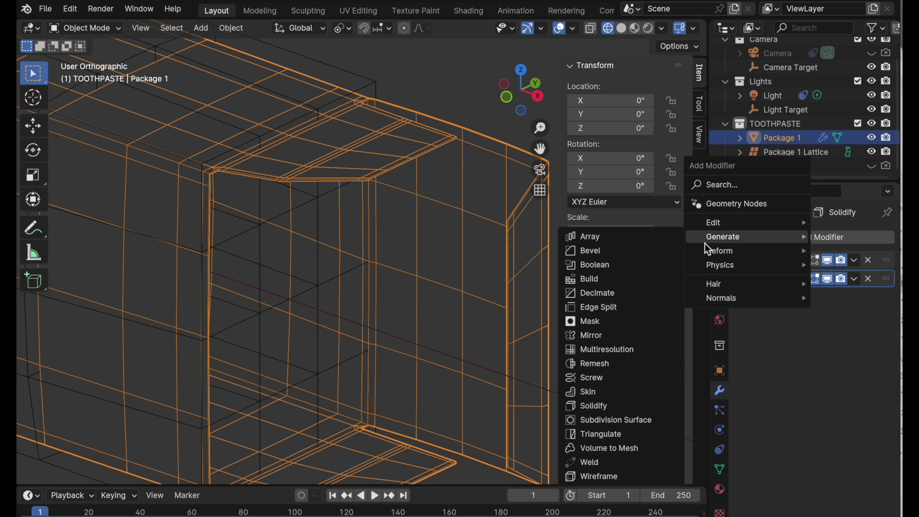
left_click(640, 422)
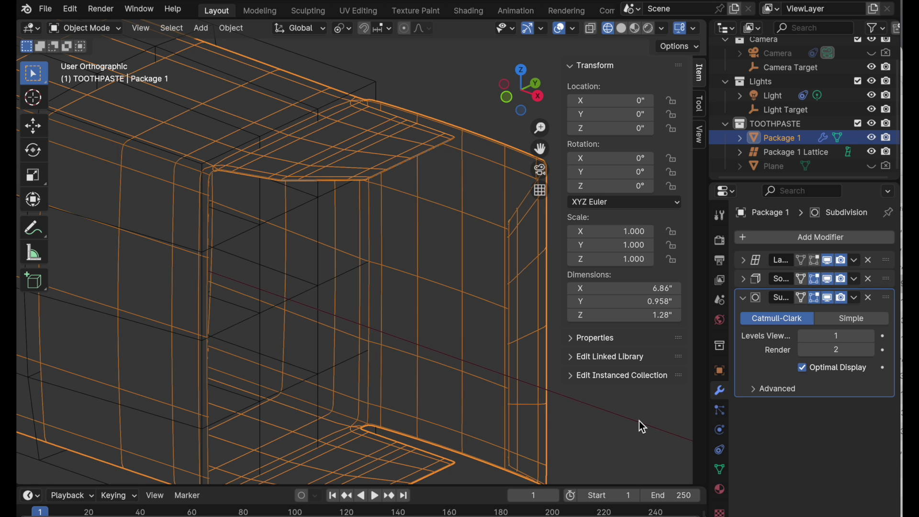
middle_click_drag(404, 157, 349, 200)
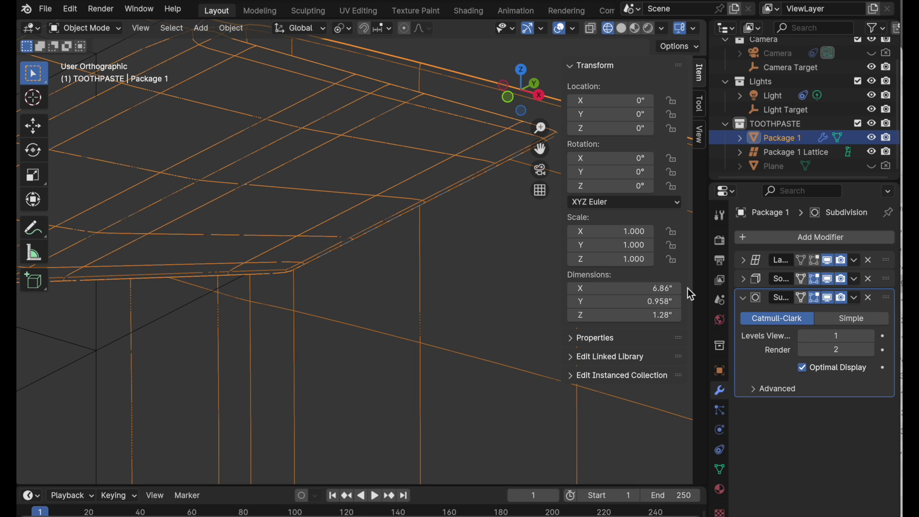
Widen the modifier settings area and move the Subdivision modifier above Solidify in the package's stack.
left_click(743, 298)
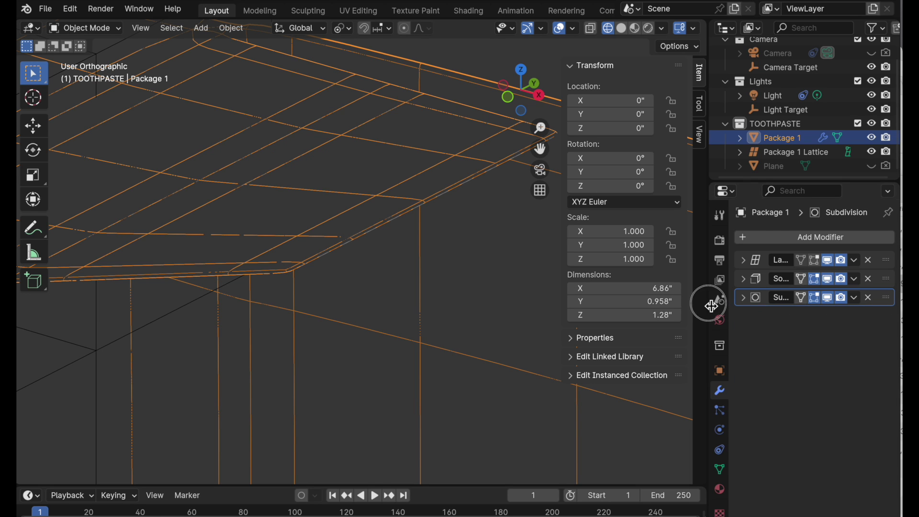
left_click_drag(710, 302, 665, 307)
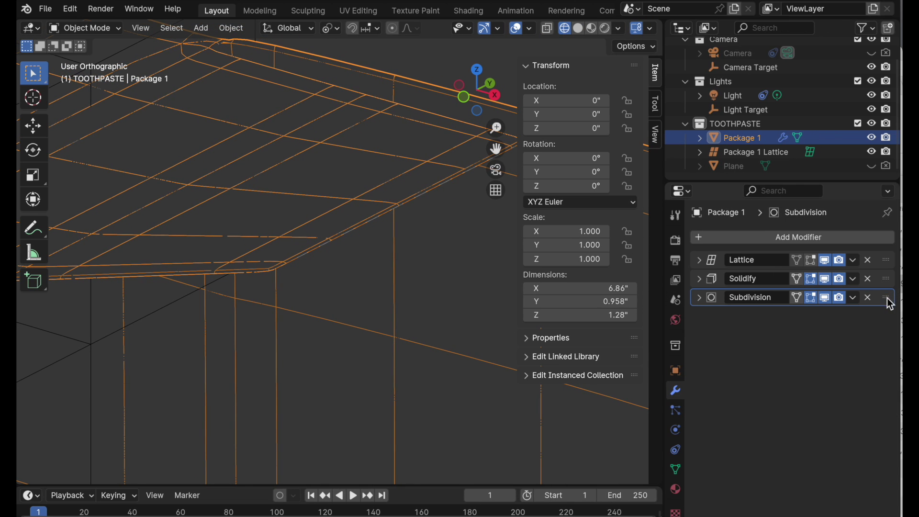
left_click_drag(888, 303, 888, 281)
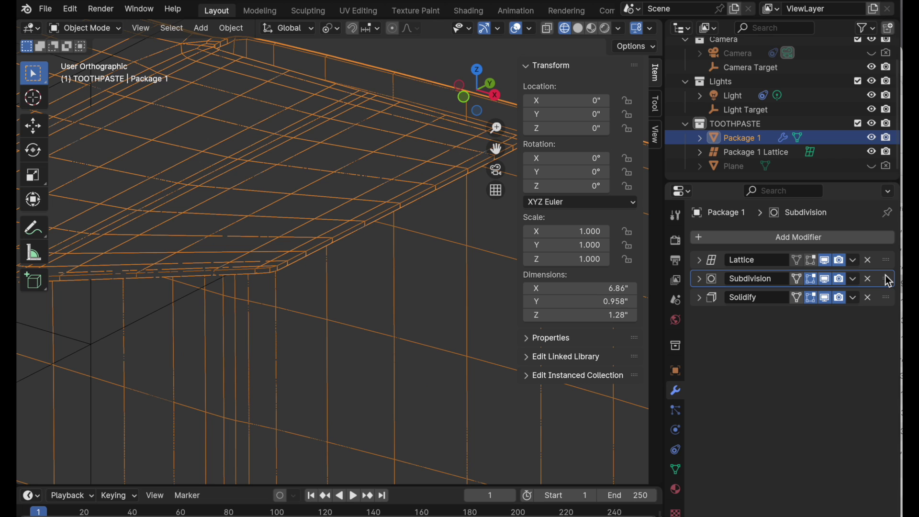
middle_click_drag(447, 245, 359, 290, "shift")
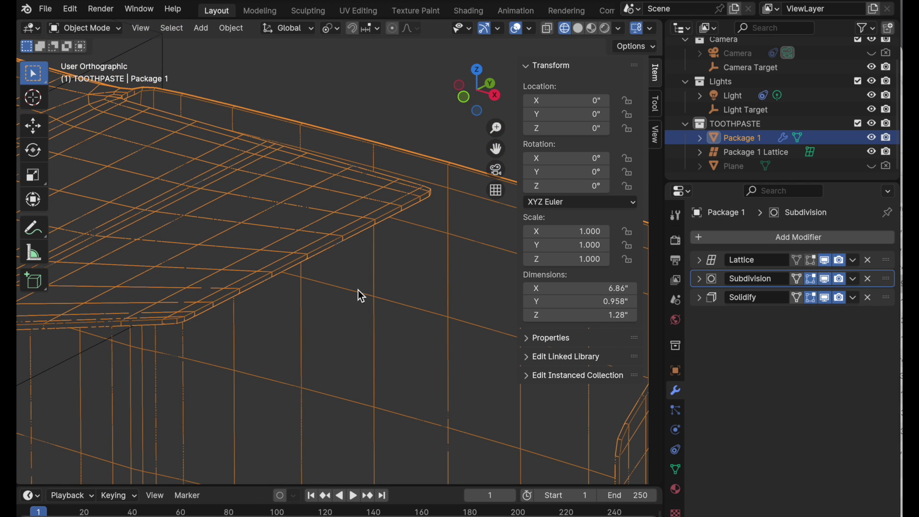
scroll(429, 196, "up", 5)
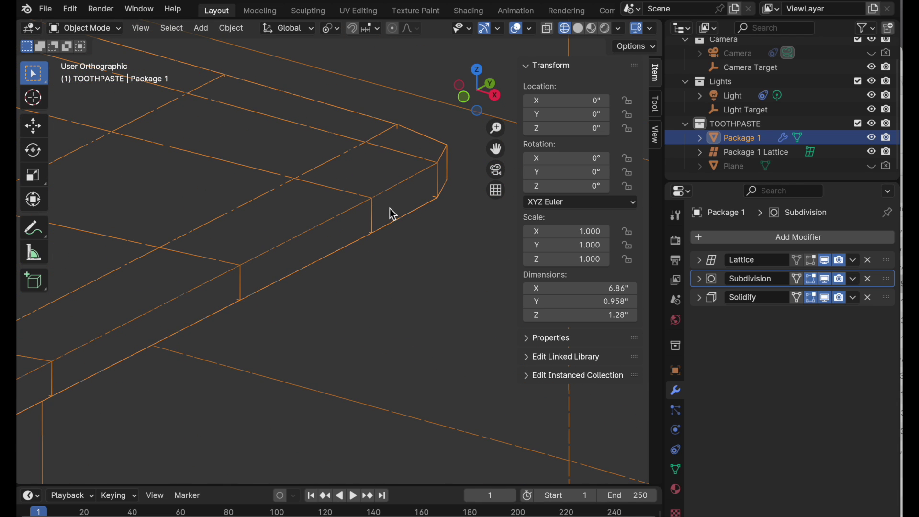
Set the Subdivision modifier's viewport levels to 2 and switch the viewport to solid shading.
left_click(702, 281)
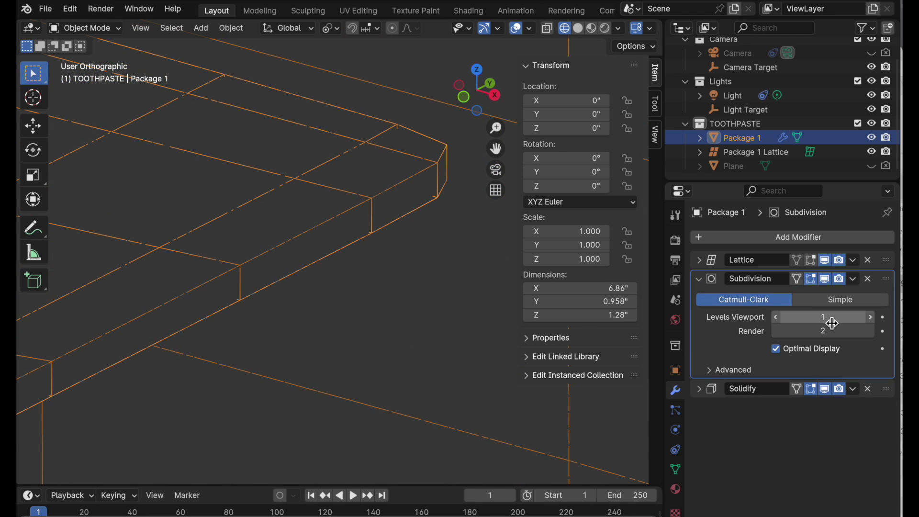
left_click(872, 317)
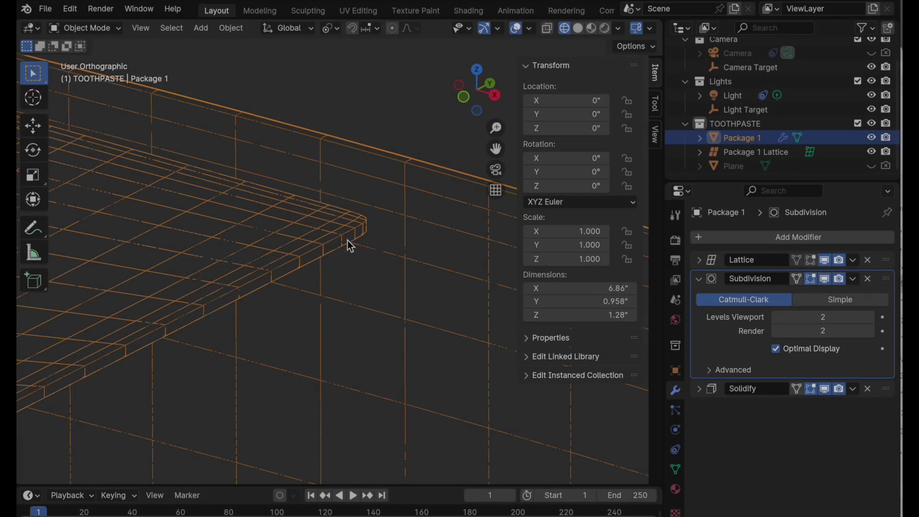
scroll(348, 241, "down", 6)
middle_click_drag(289, 347, 390, 302, "shift")
middle_click_drag(376, 251, 370, 250)
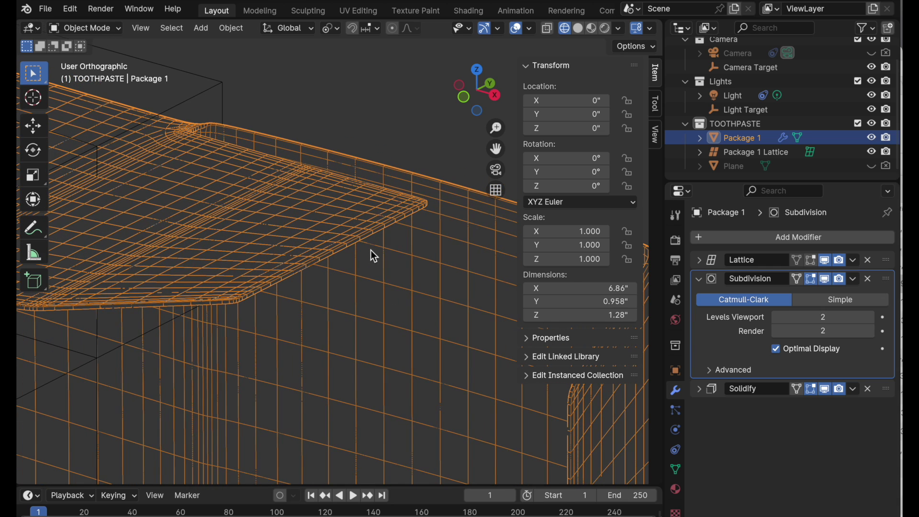
left_click(580, 29)
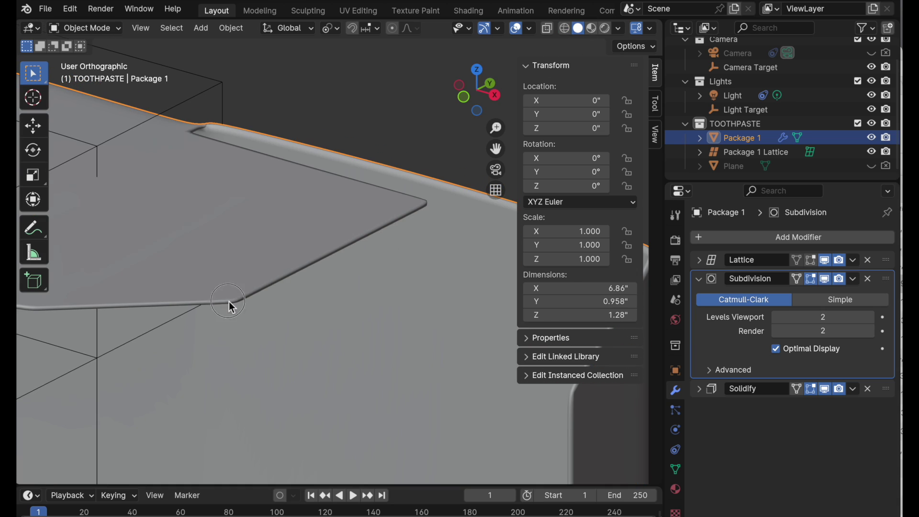
scroll(230, 303, "up", 3)
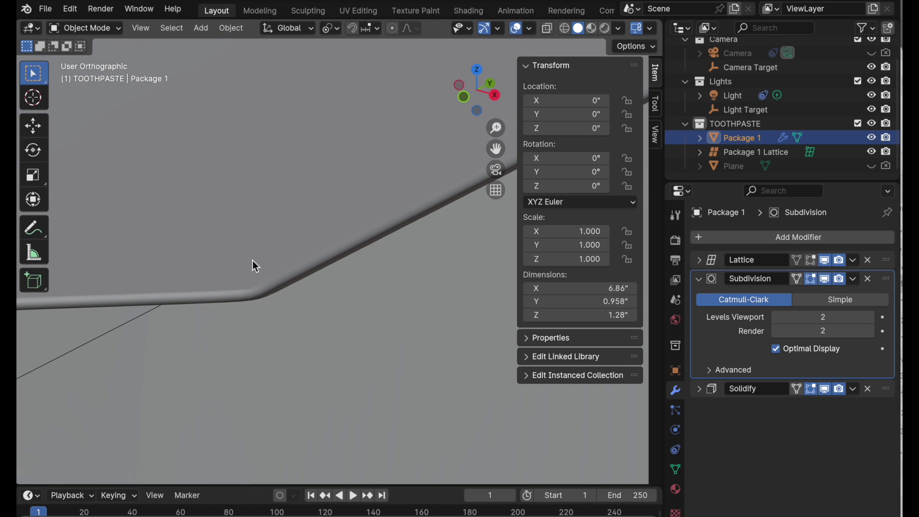
Add a Smooth by Angle modifier at the end of the package's stack, collapse its settings and make Solidify the active modifier.
left_click(691, 281)
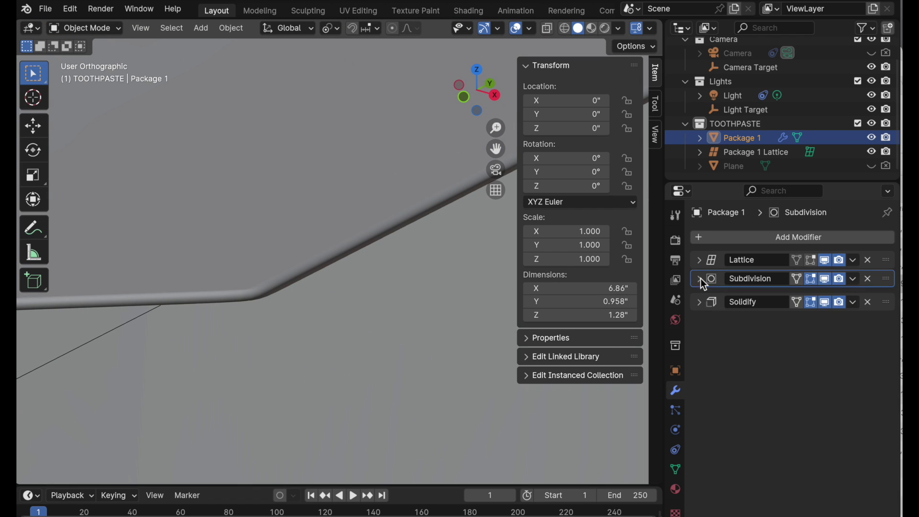
left_click(749, 231)
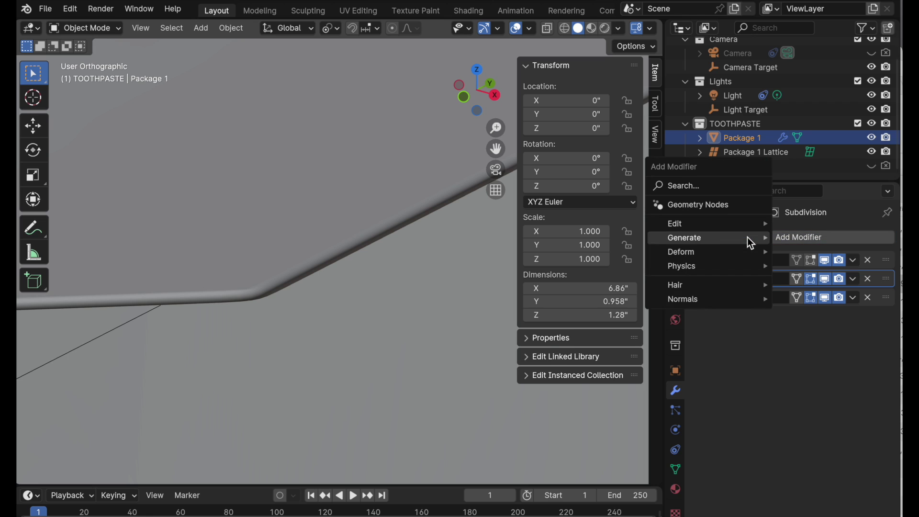
mouse_move(747, 238)
mouse_move(734, 299)
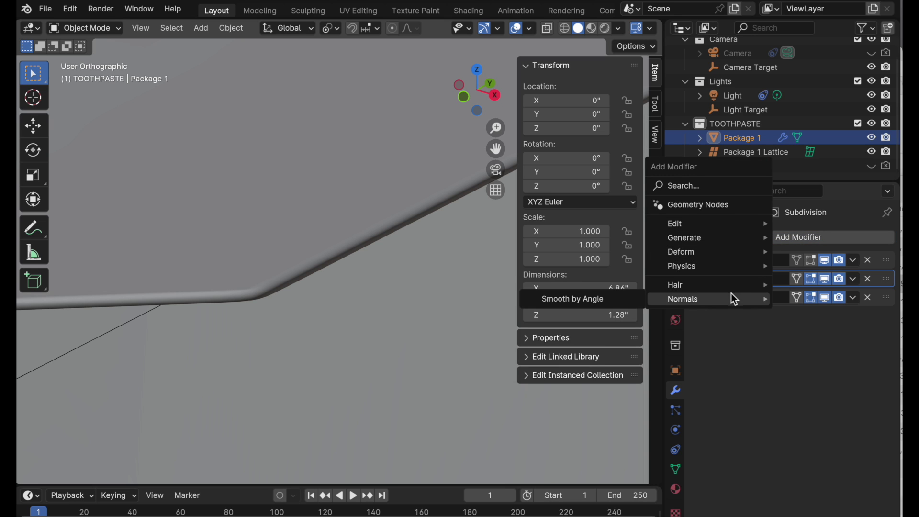
left_click(598, 303)
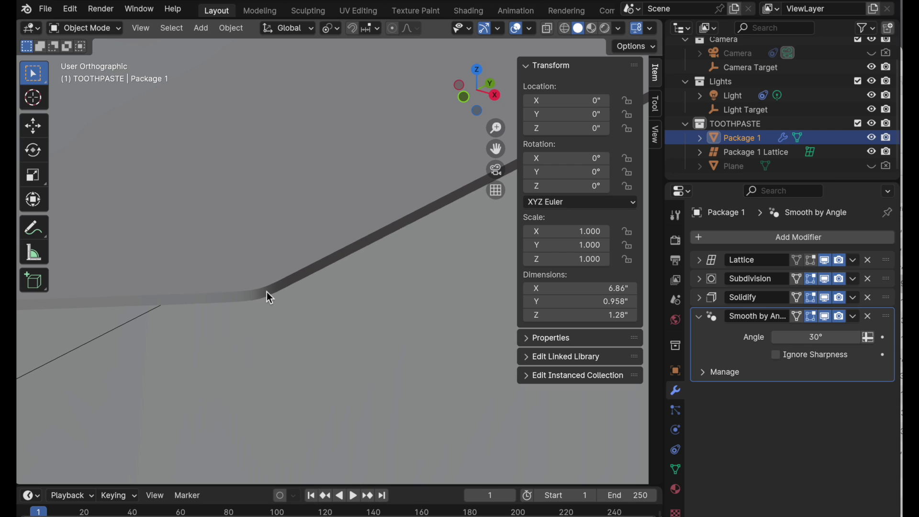
scroll(265, 296, "up", 5)
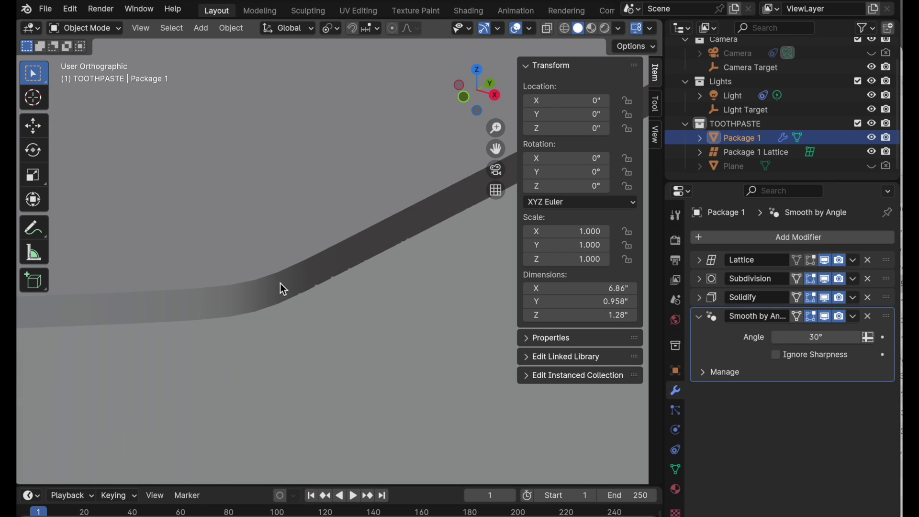
scroll(280, 289, "down", 4)
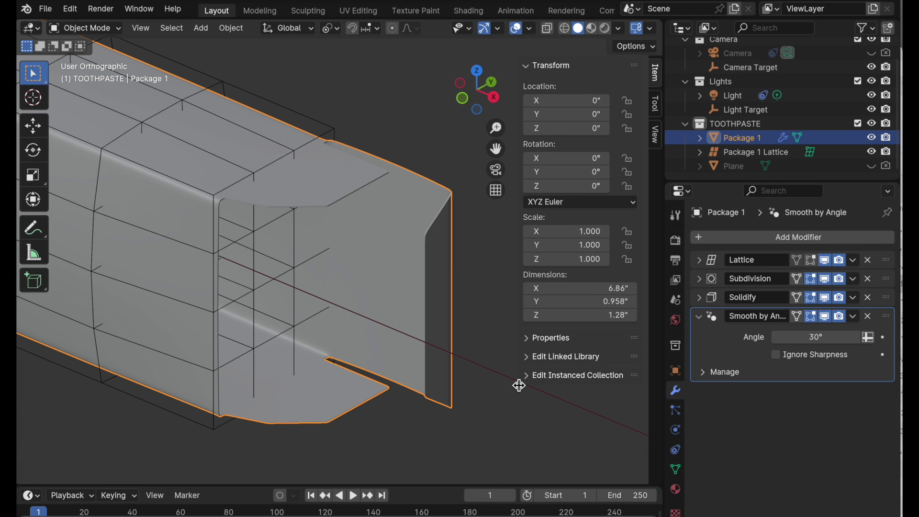
left_click(698, 317)
left_click(704, 297)
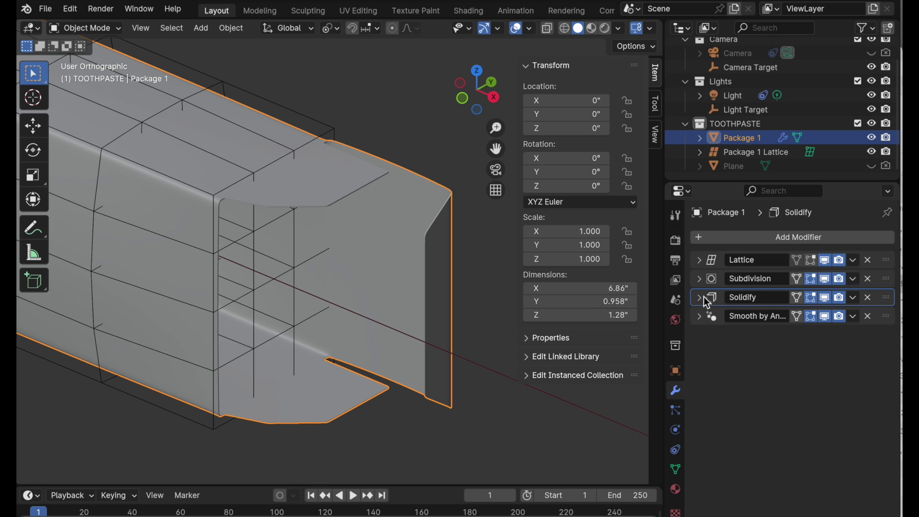
left_click(701, 298)
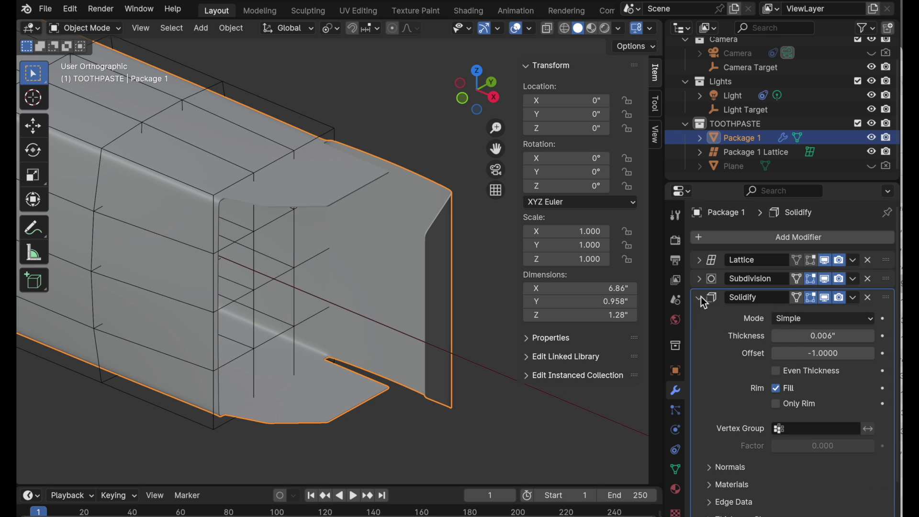
left_click(700, 297)
Rename the package's existing material to Label.
scroll(678, 472, "down", 1)
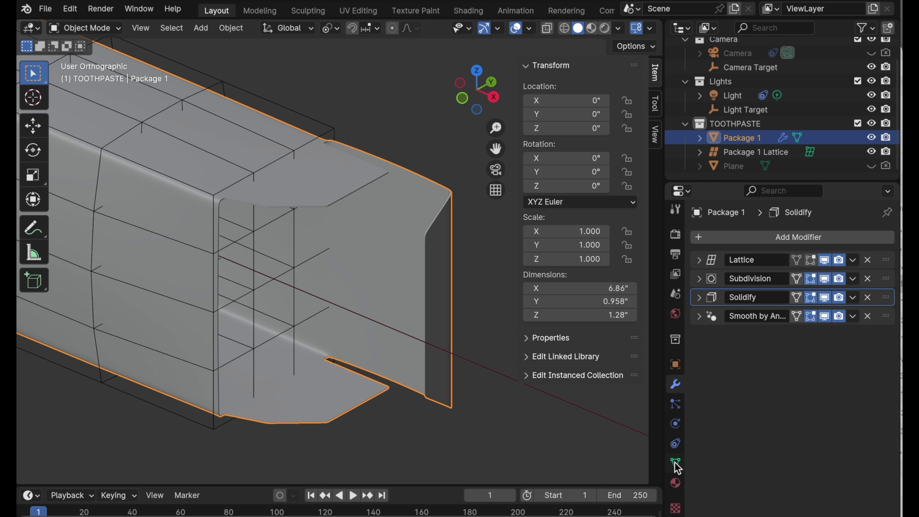
left_click(680, 490)
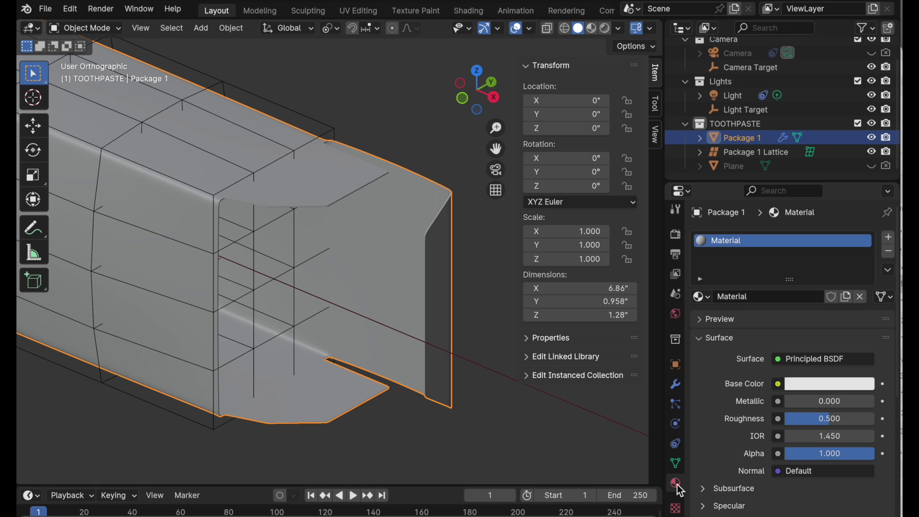
double_click(723, 244)
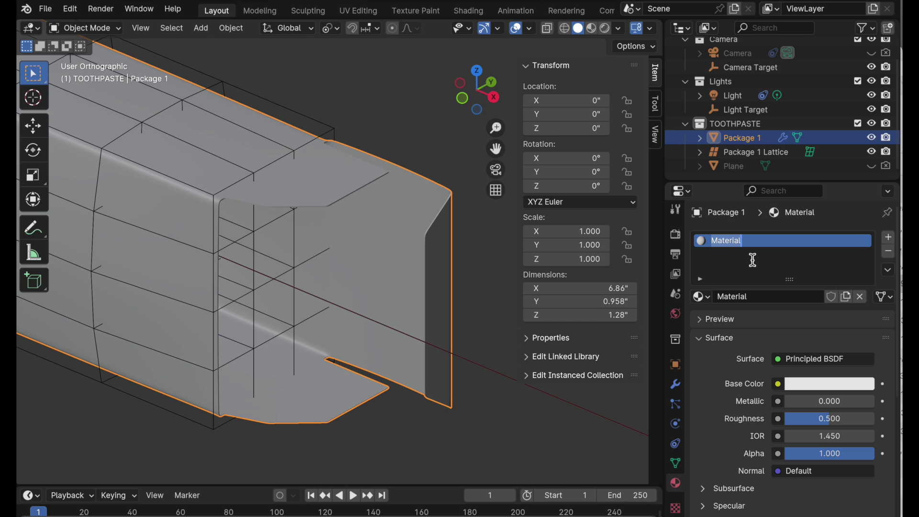
type("Label")
key("Return")
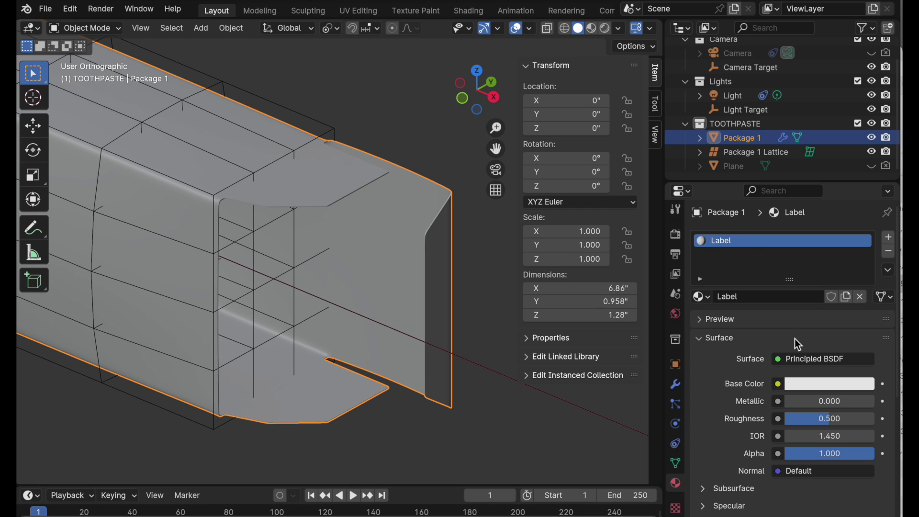
Set the Label material's base color to blue with hue 0.665 and saturation 0.976, and switch the viewport to material preview shading.
left_click(811, 384)
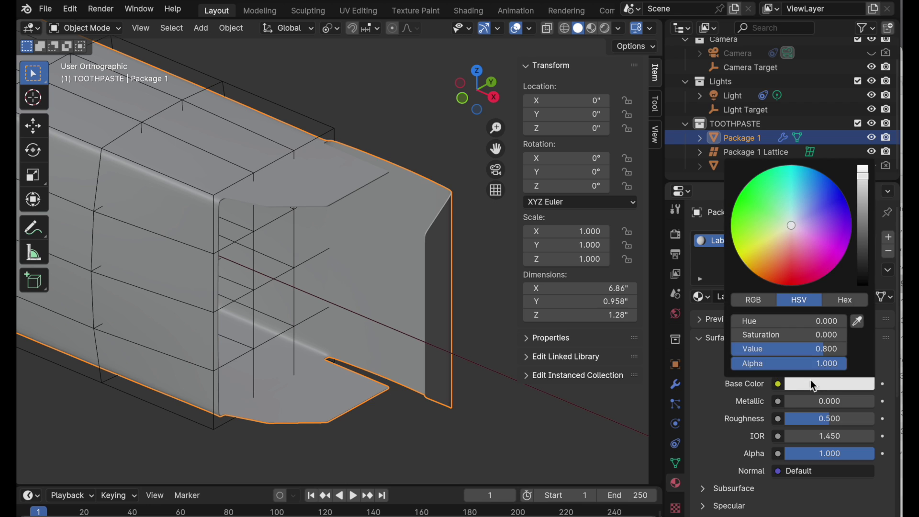
left_click(835, 199)
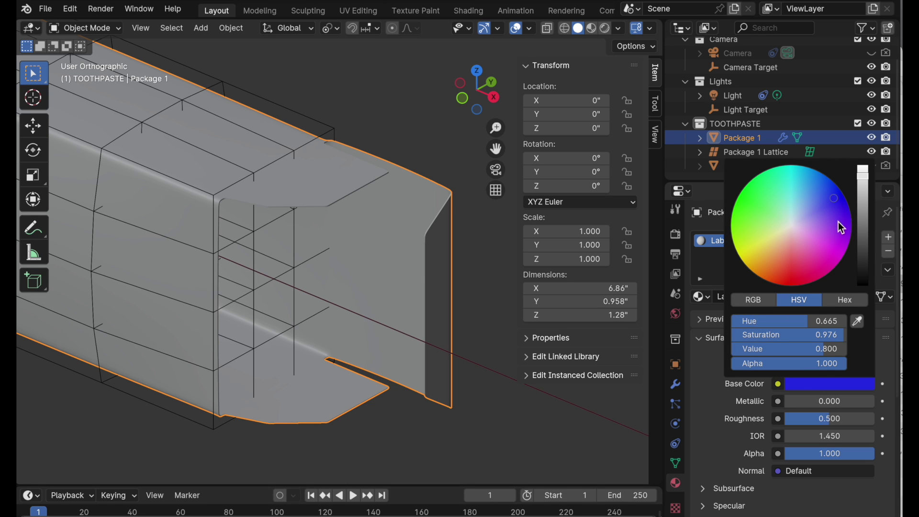
left_click(592, 29)
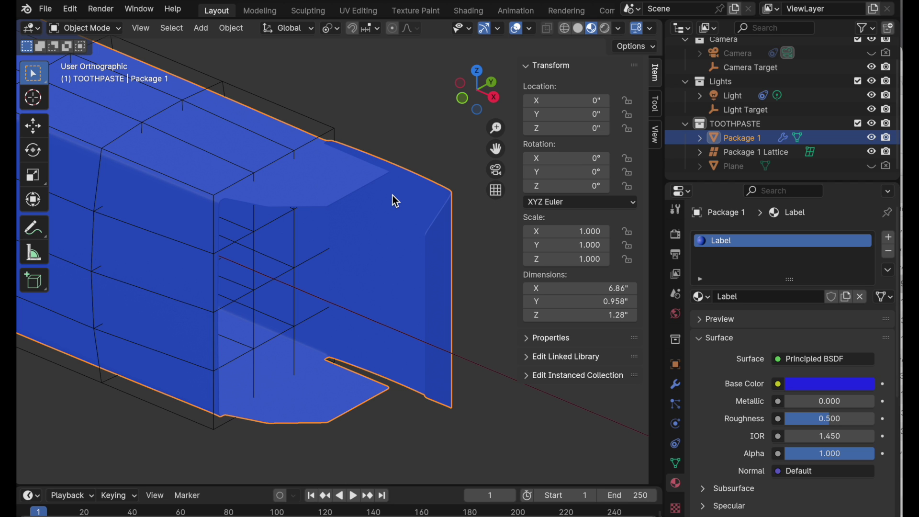
scroll(395, 201, "up", 4)
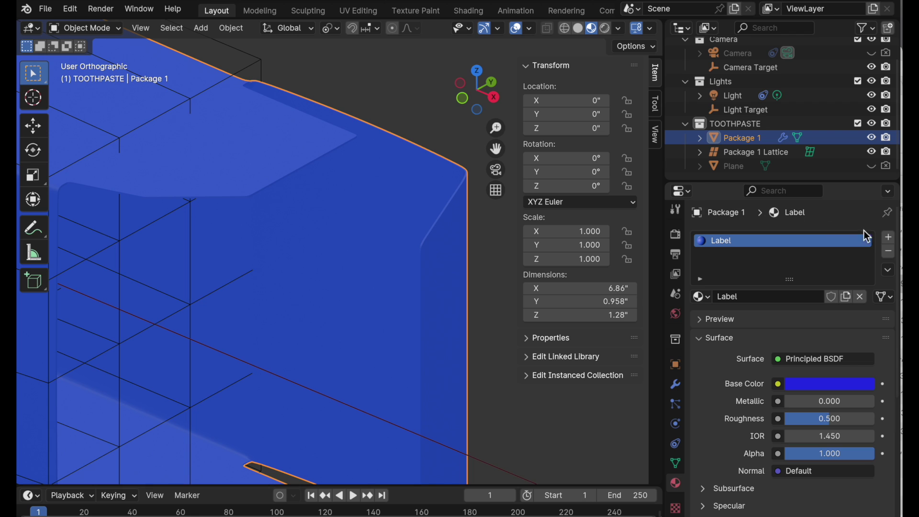
Add a second material slot to the package with a new material named Paper.
left_click(888, 238)
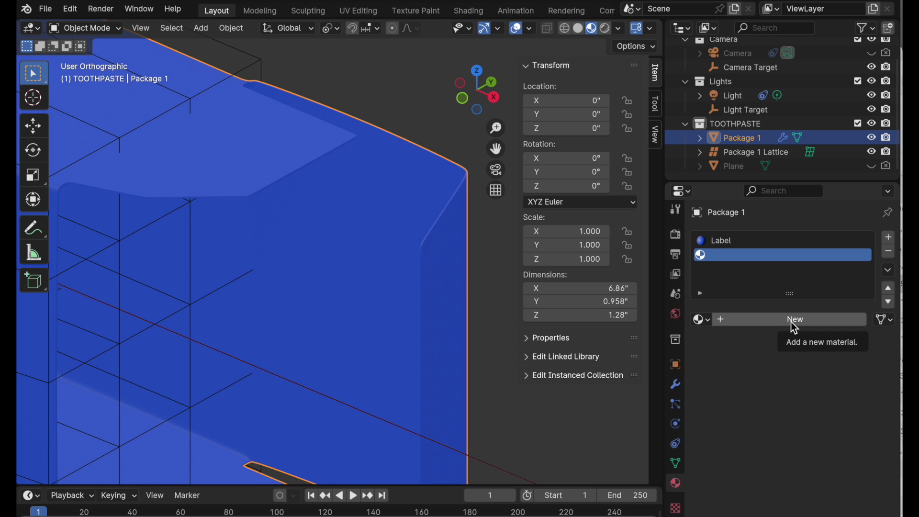
left_click(791, 321)
double_click(731, 257)
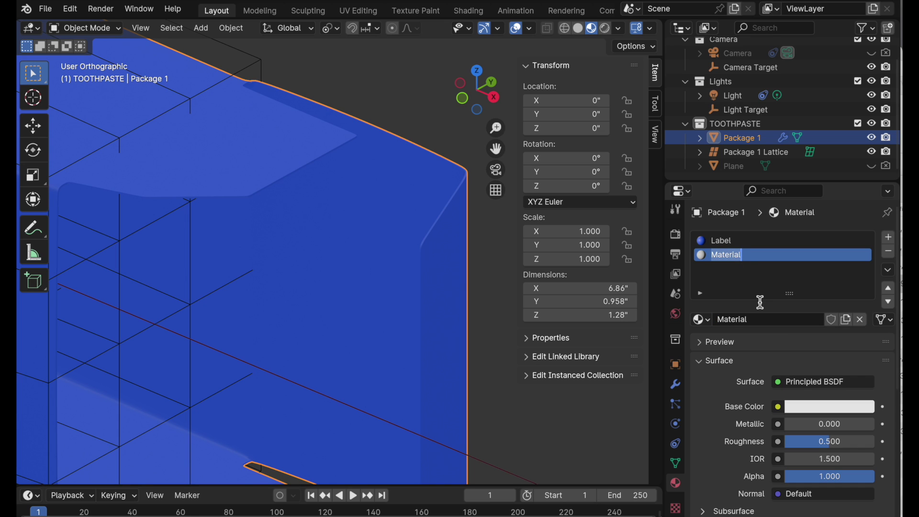
type("Paper")
key("Return")
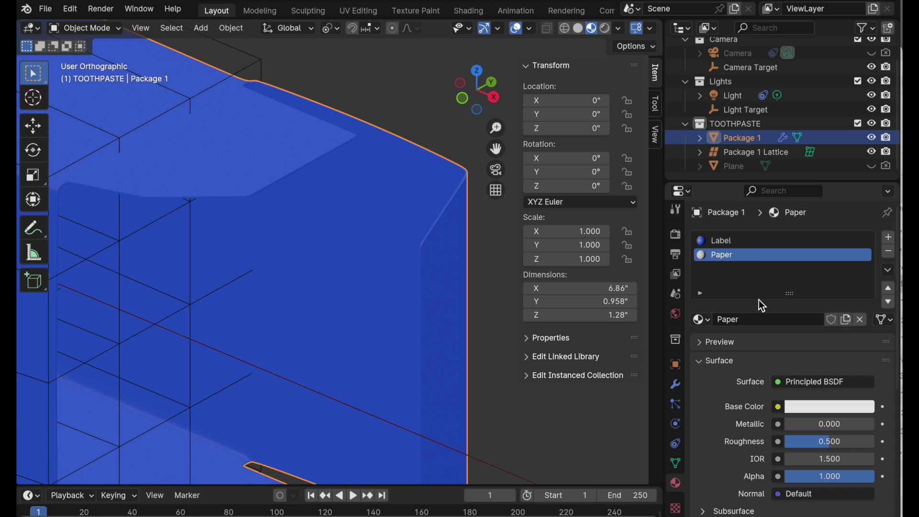
Set the Paper material's specular IOR Level to 0 and collapse its Surface settings.
scroll(775, 454, "down", 8)
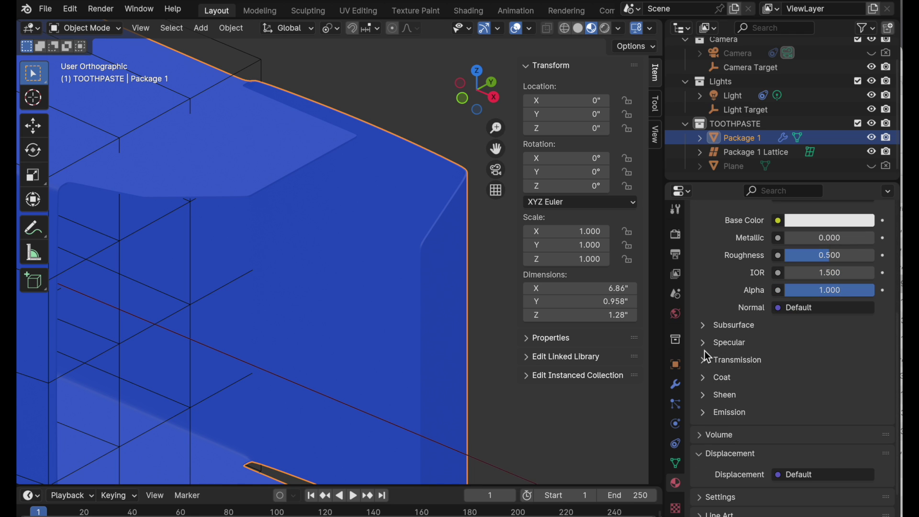
left_click(706, 348)
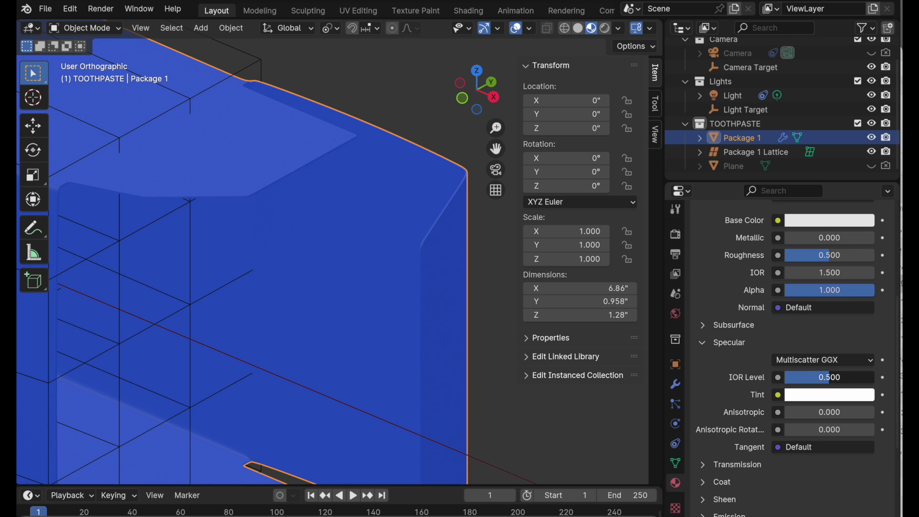
left_click(839, 374)
type("0")
key("Return")
scroll(766, 342, "up", 5)
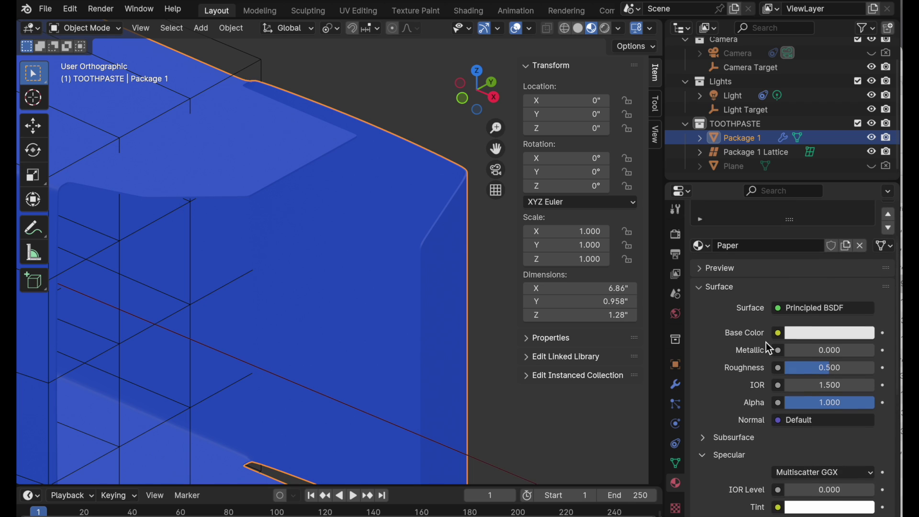
scroll(766, 343, "up", 2)
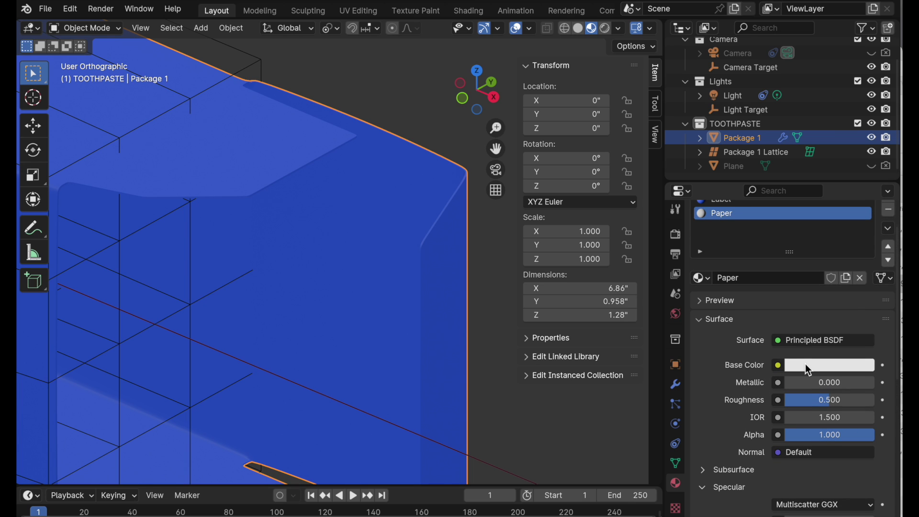
left_click(698, 321)
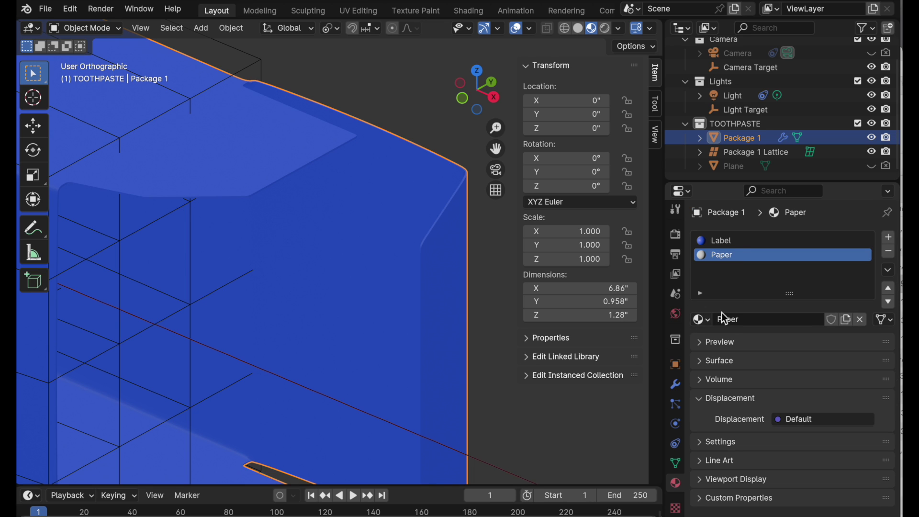
Select the Label material slot, and set the Solidify modifier's Material Offset and Rim material offset to 1.
left_click(728, 242)
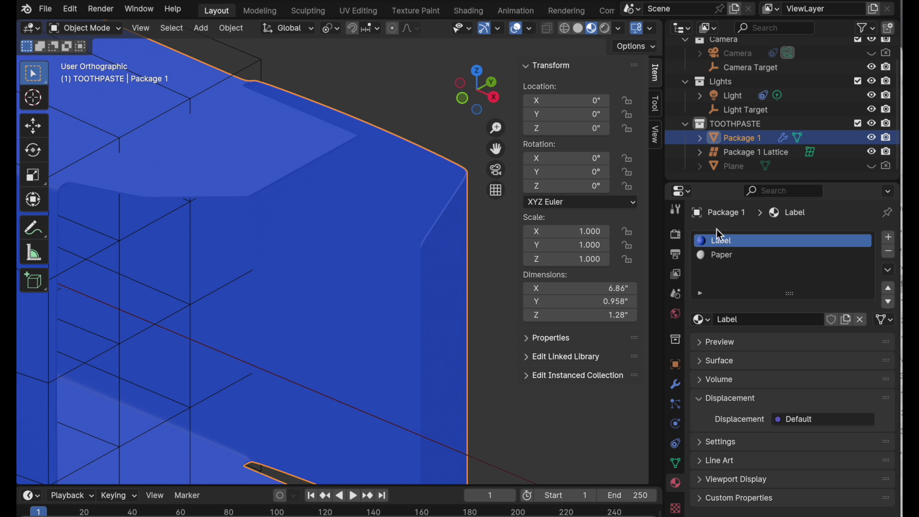
left_click(677, 385)
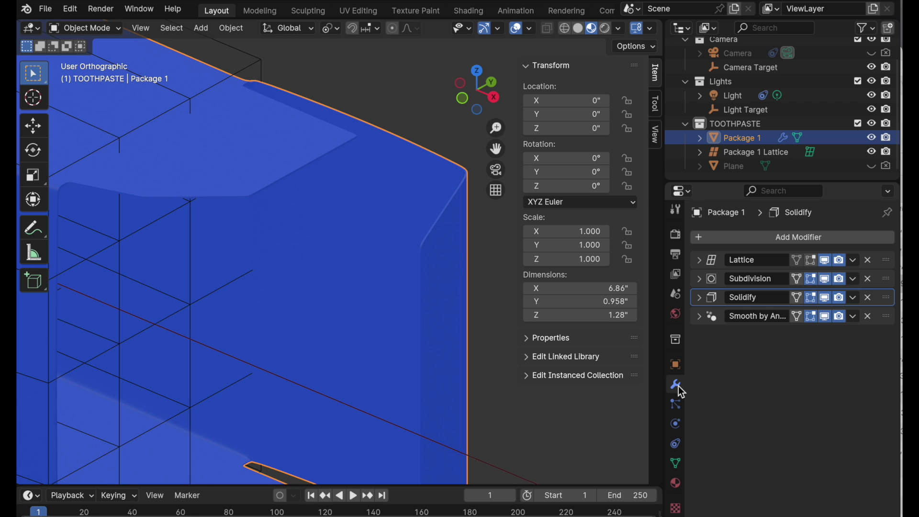
left_click(700, 299)
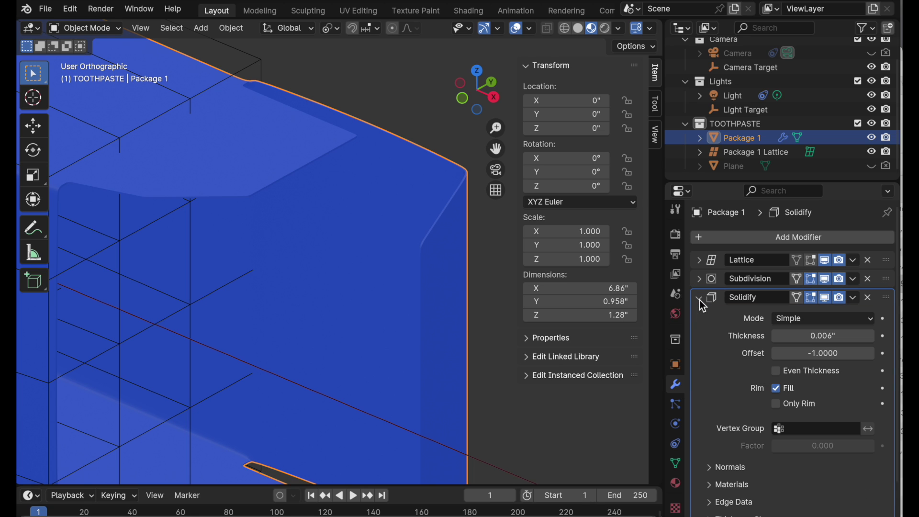
scroll(735, 408, "down", 2)
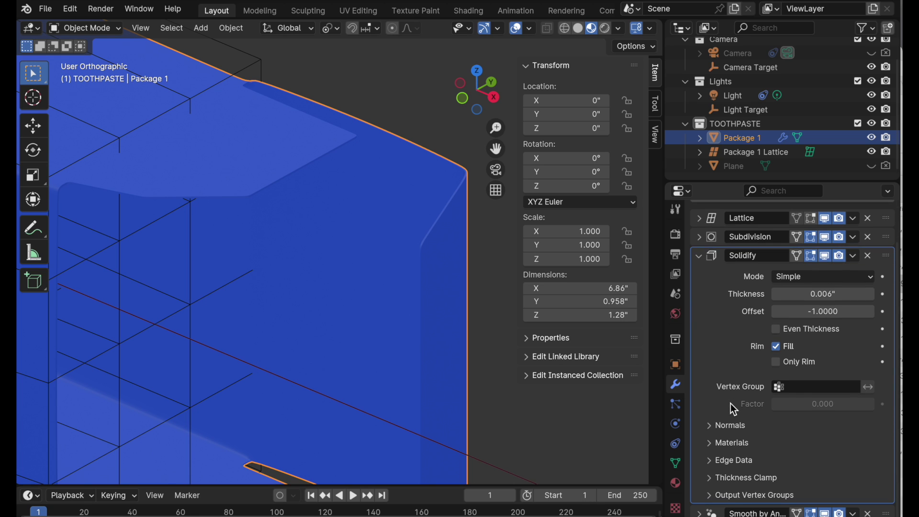
left_click(711, 443)
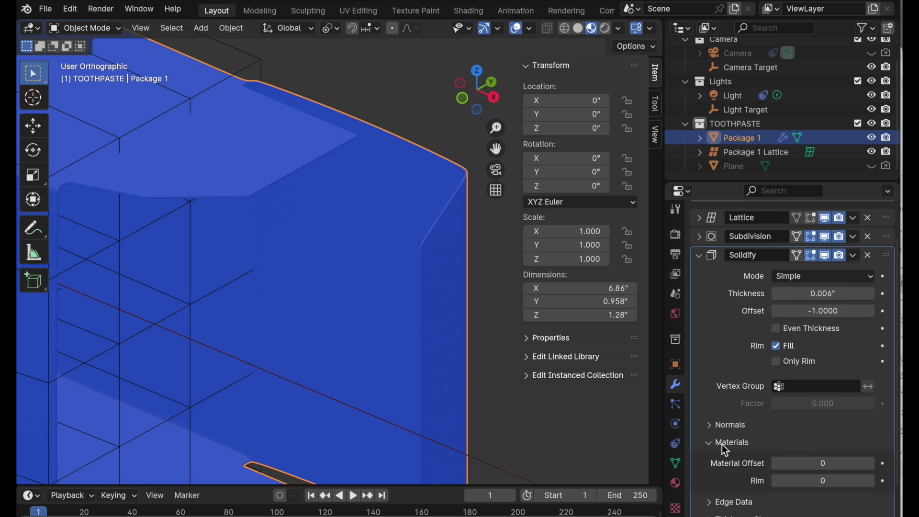
scroll(722, 445, "down", 2)
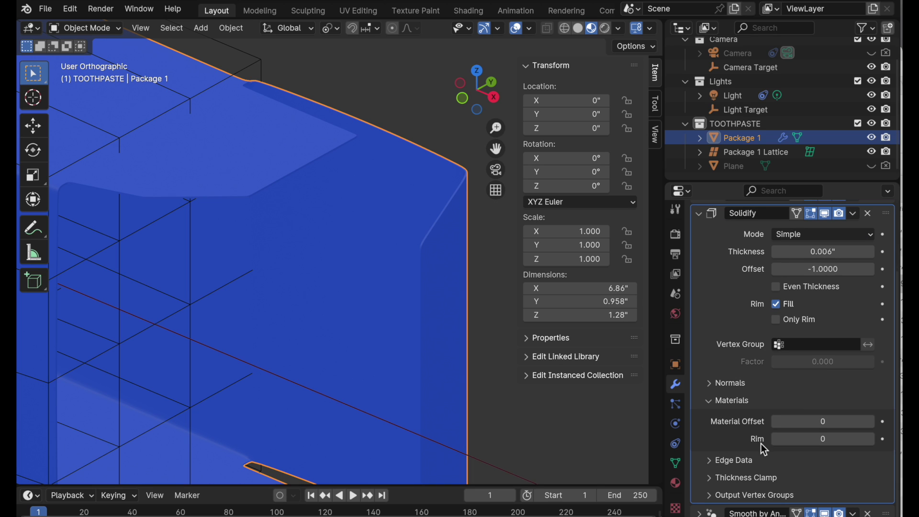
left_click(872, 422)
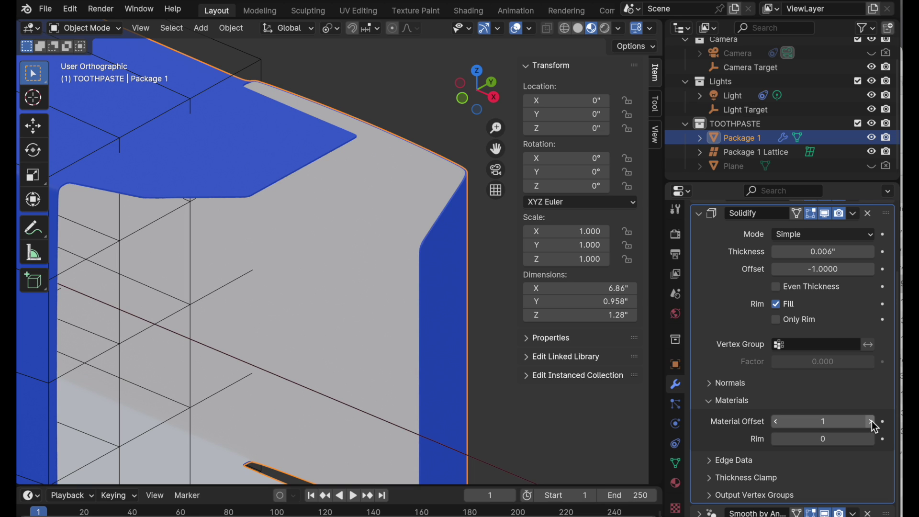
left_click(872, 440)
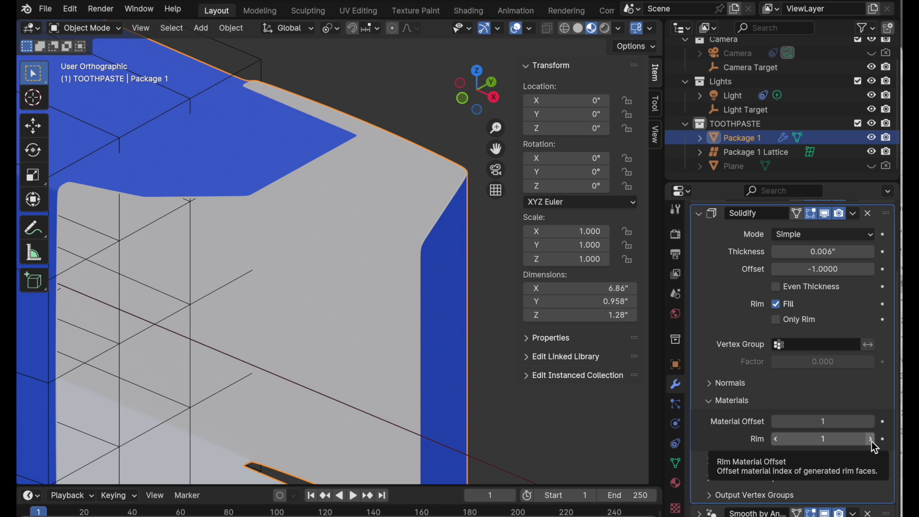
Display the package's material slots and examine the label and paper surfaces at its open end.
left_click(676, 484)
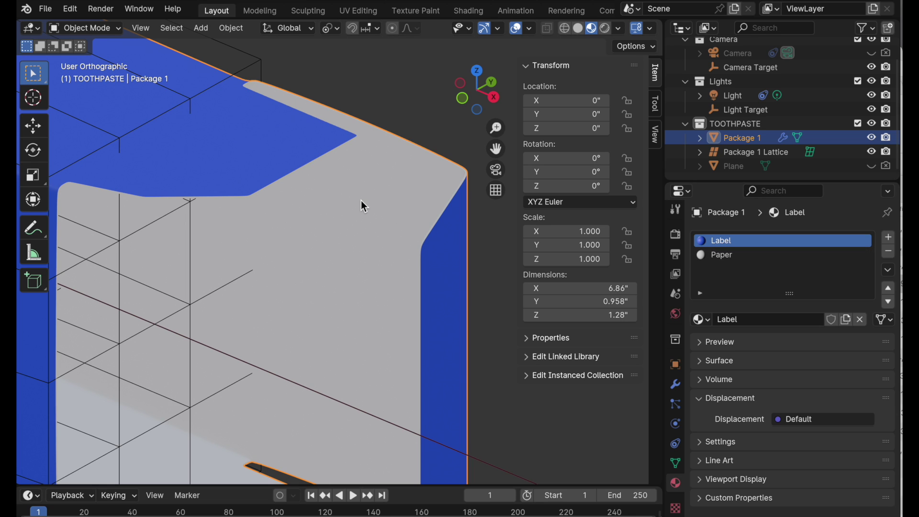
scroll(361, 196, "down", 3)
middle_click_drag(365, 191, 421, 305)
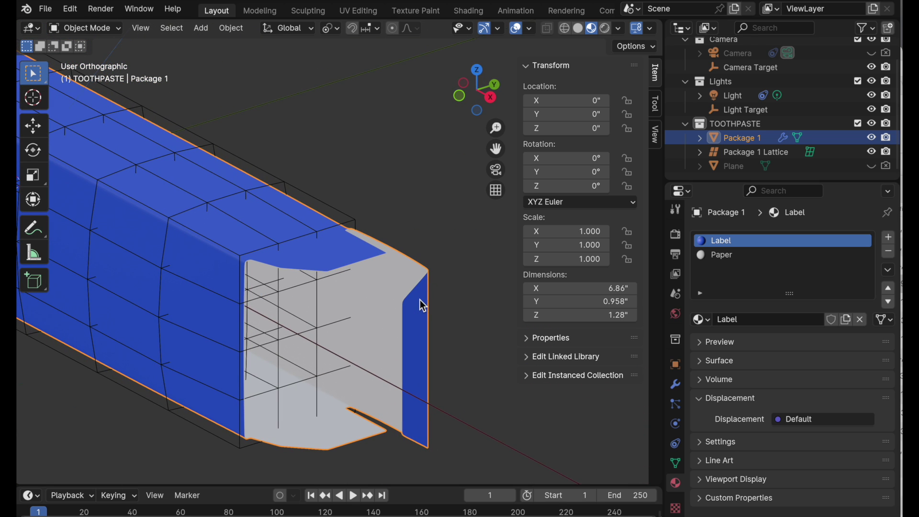